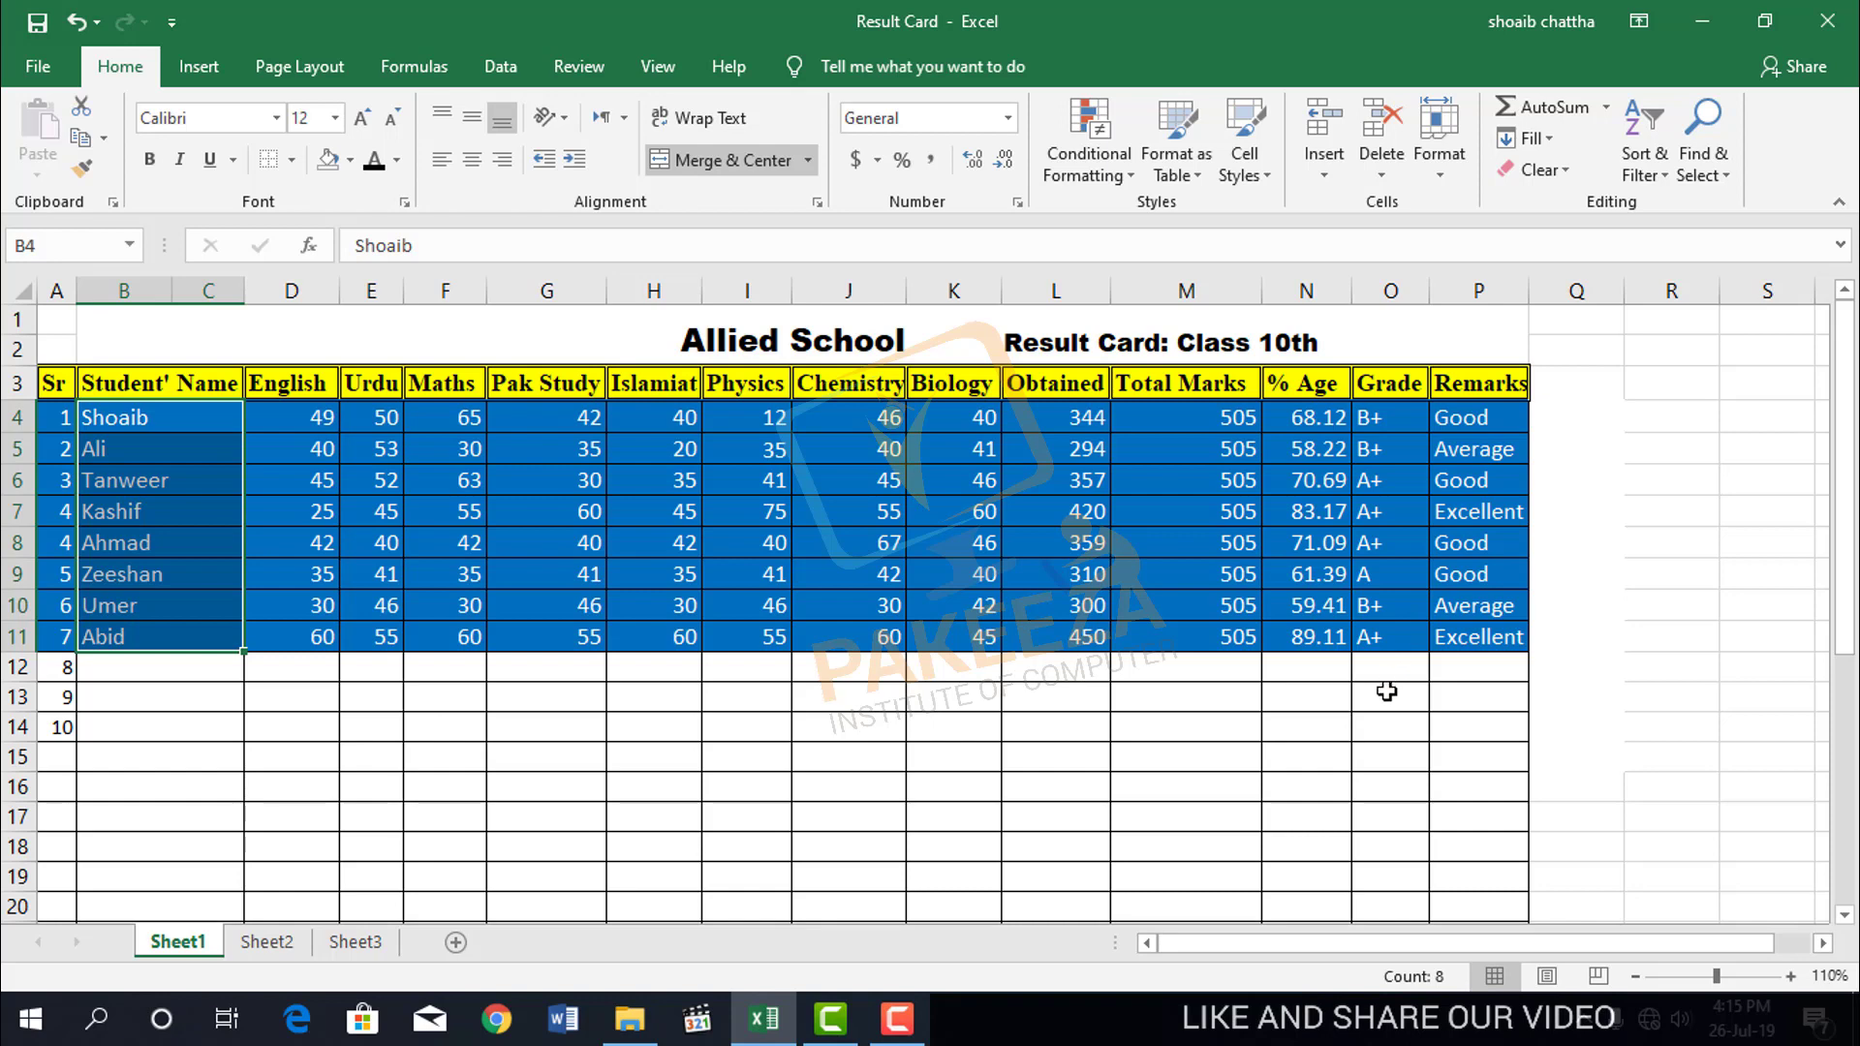
Switch to Sheet2 with the list of student names and enlarge the view to 120%
{"action": "left_click", "coordinate": [1387, 691]}
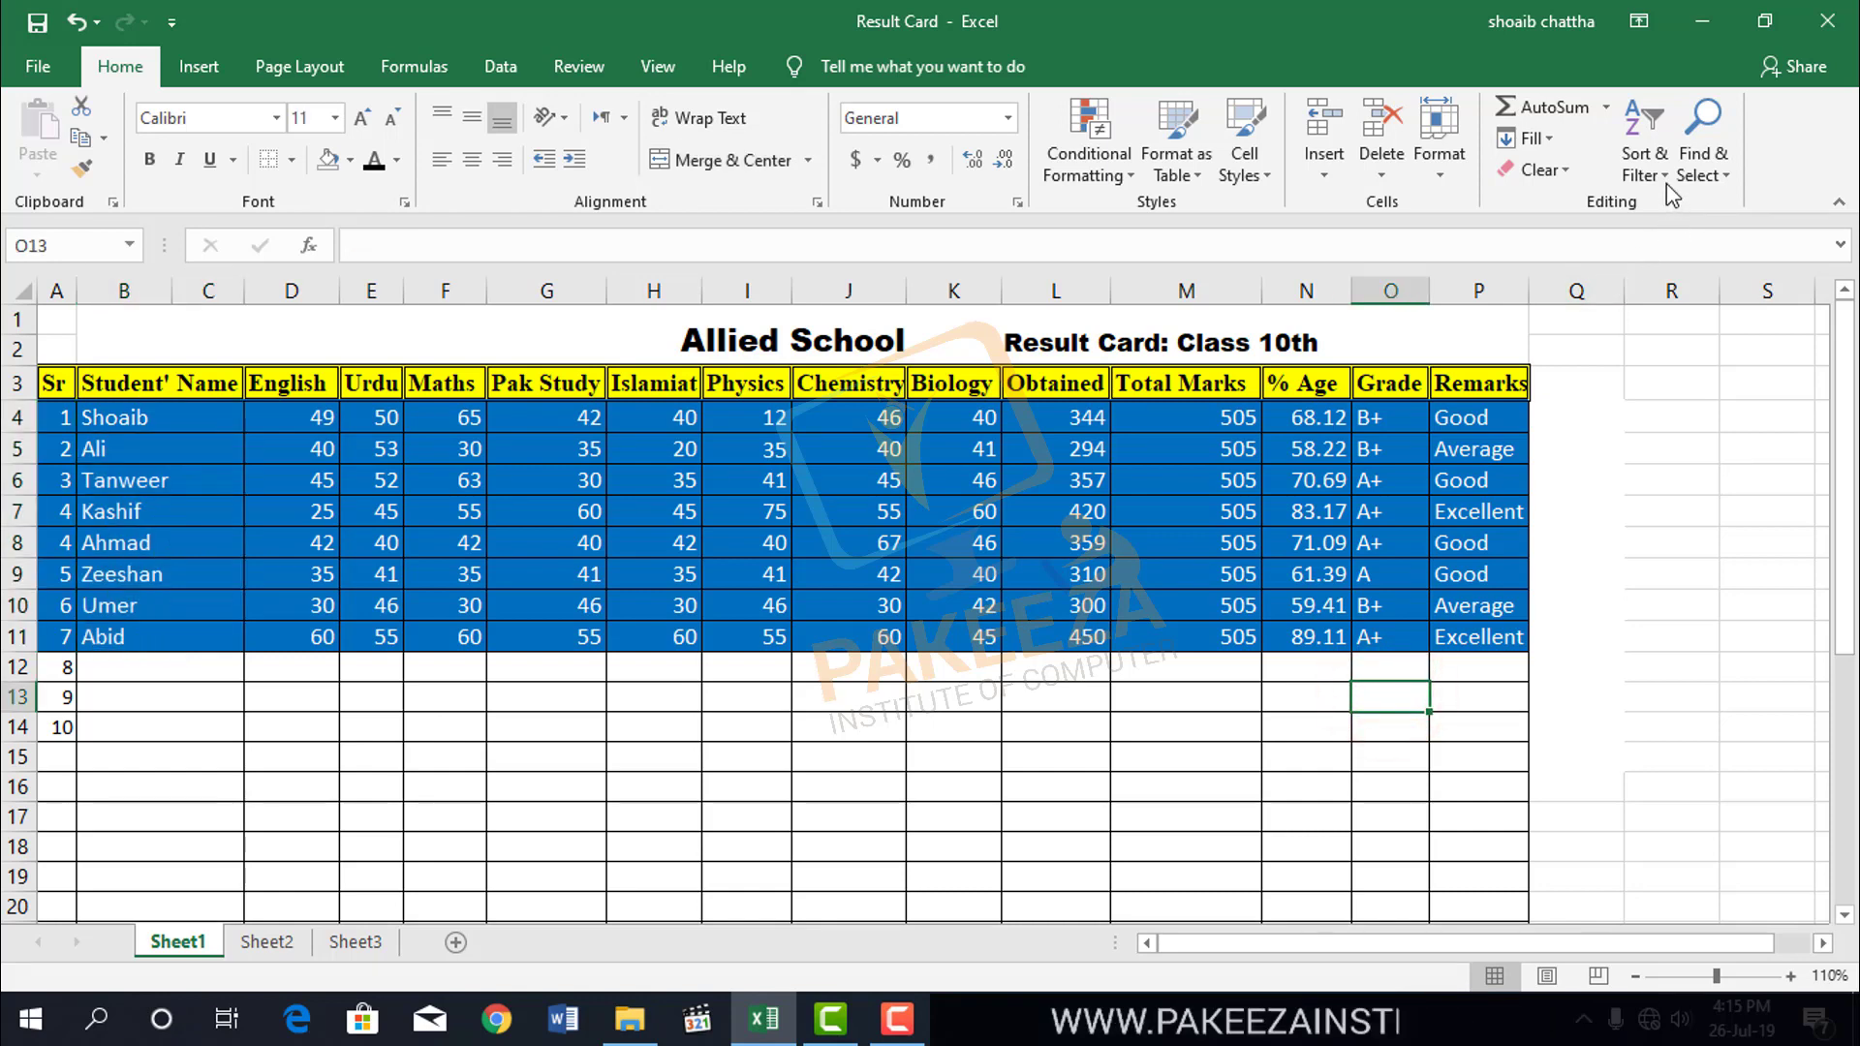
{"action": "left_click", "coordinate": [266, 947]}
{"action": "left_click", "coordinate": [647, 625]}
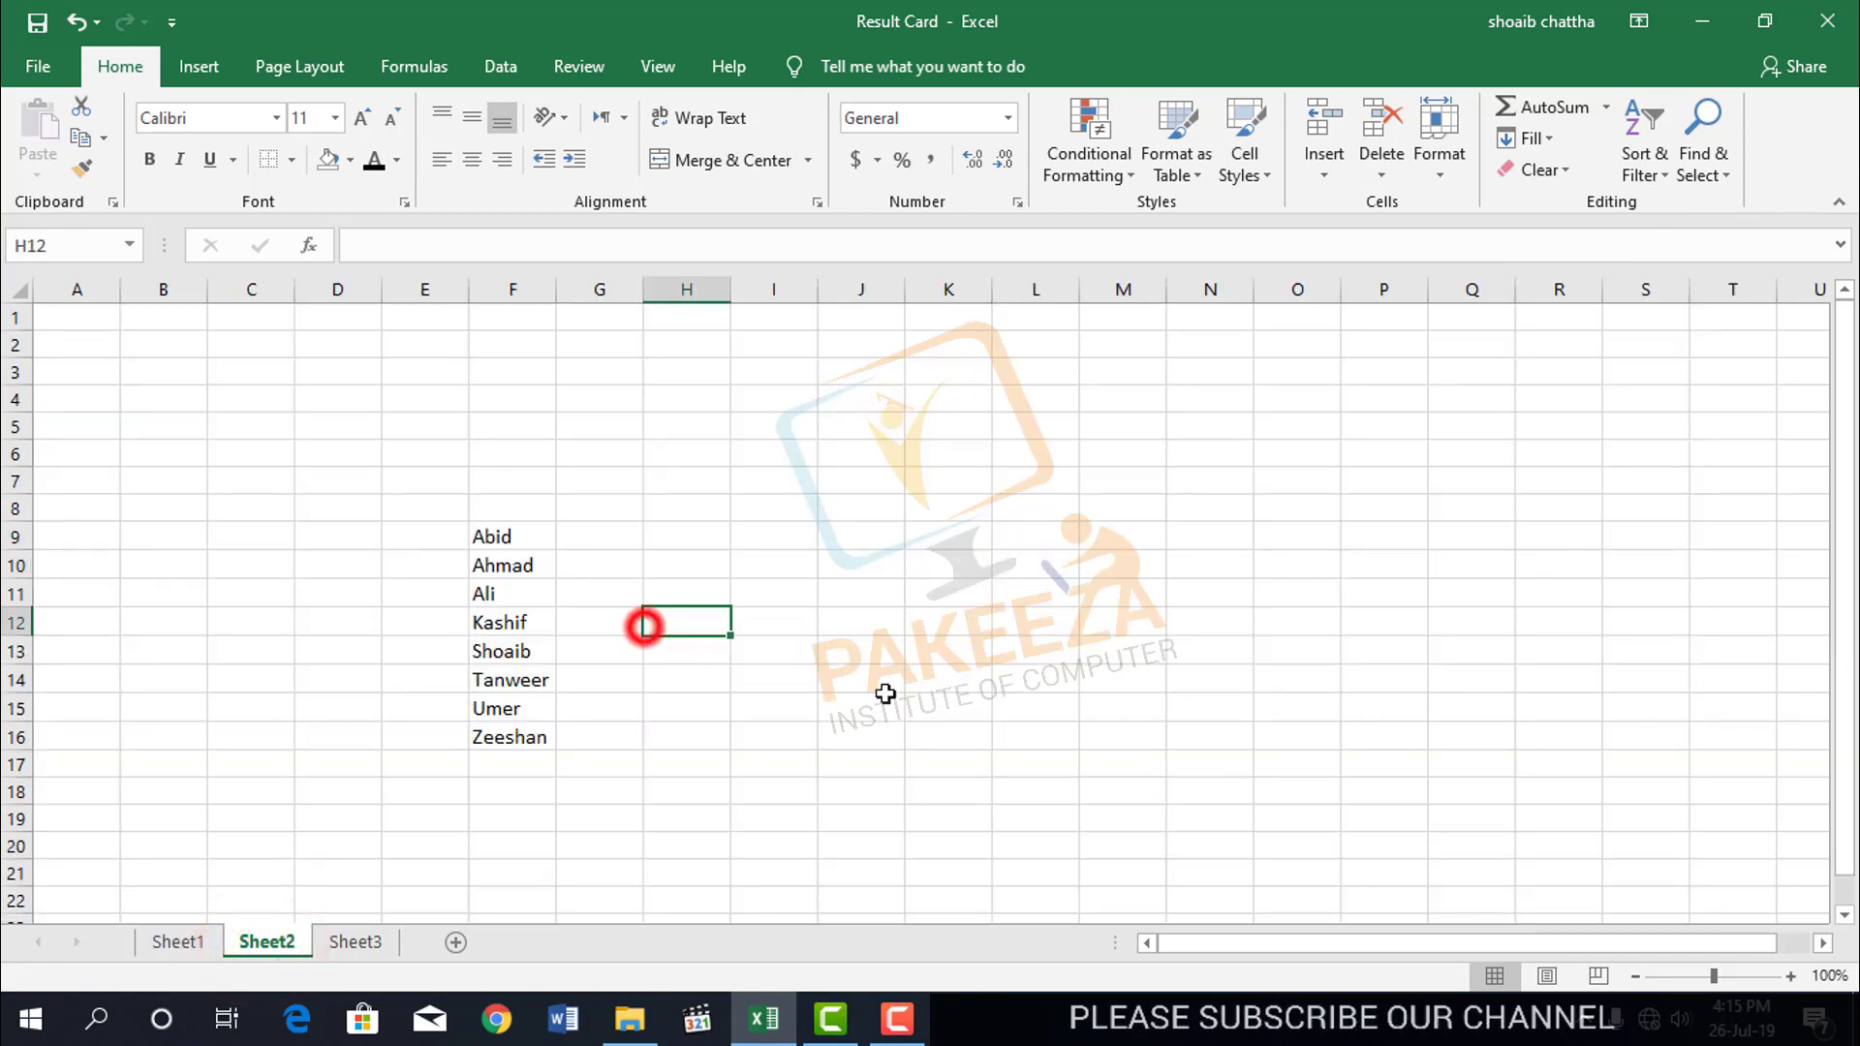
{"action": "left_click", "coordinate": [1790, 975]}
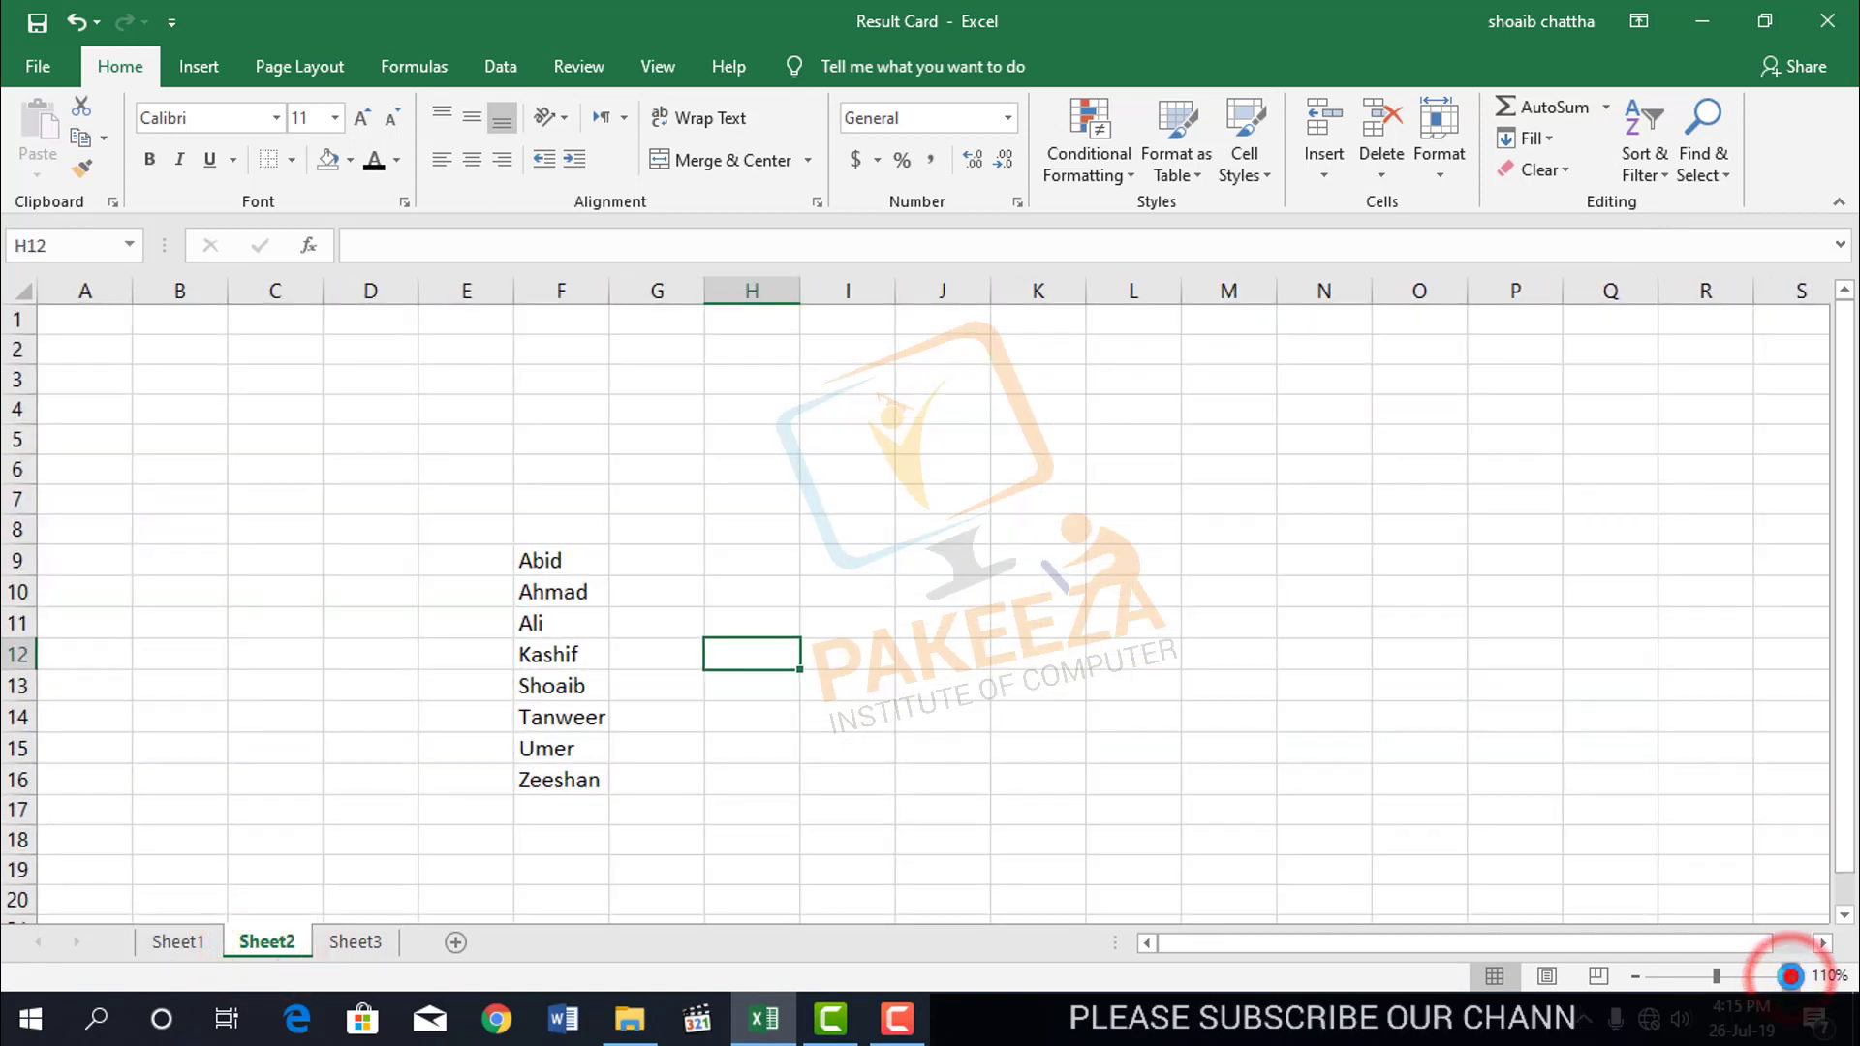
{"action": "left_click", "coordinate": [1790, 976]}
{"action": "left_click", "coordinate": [1855, 842]}
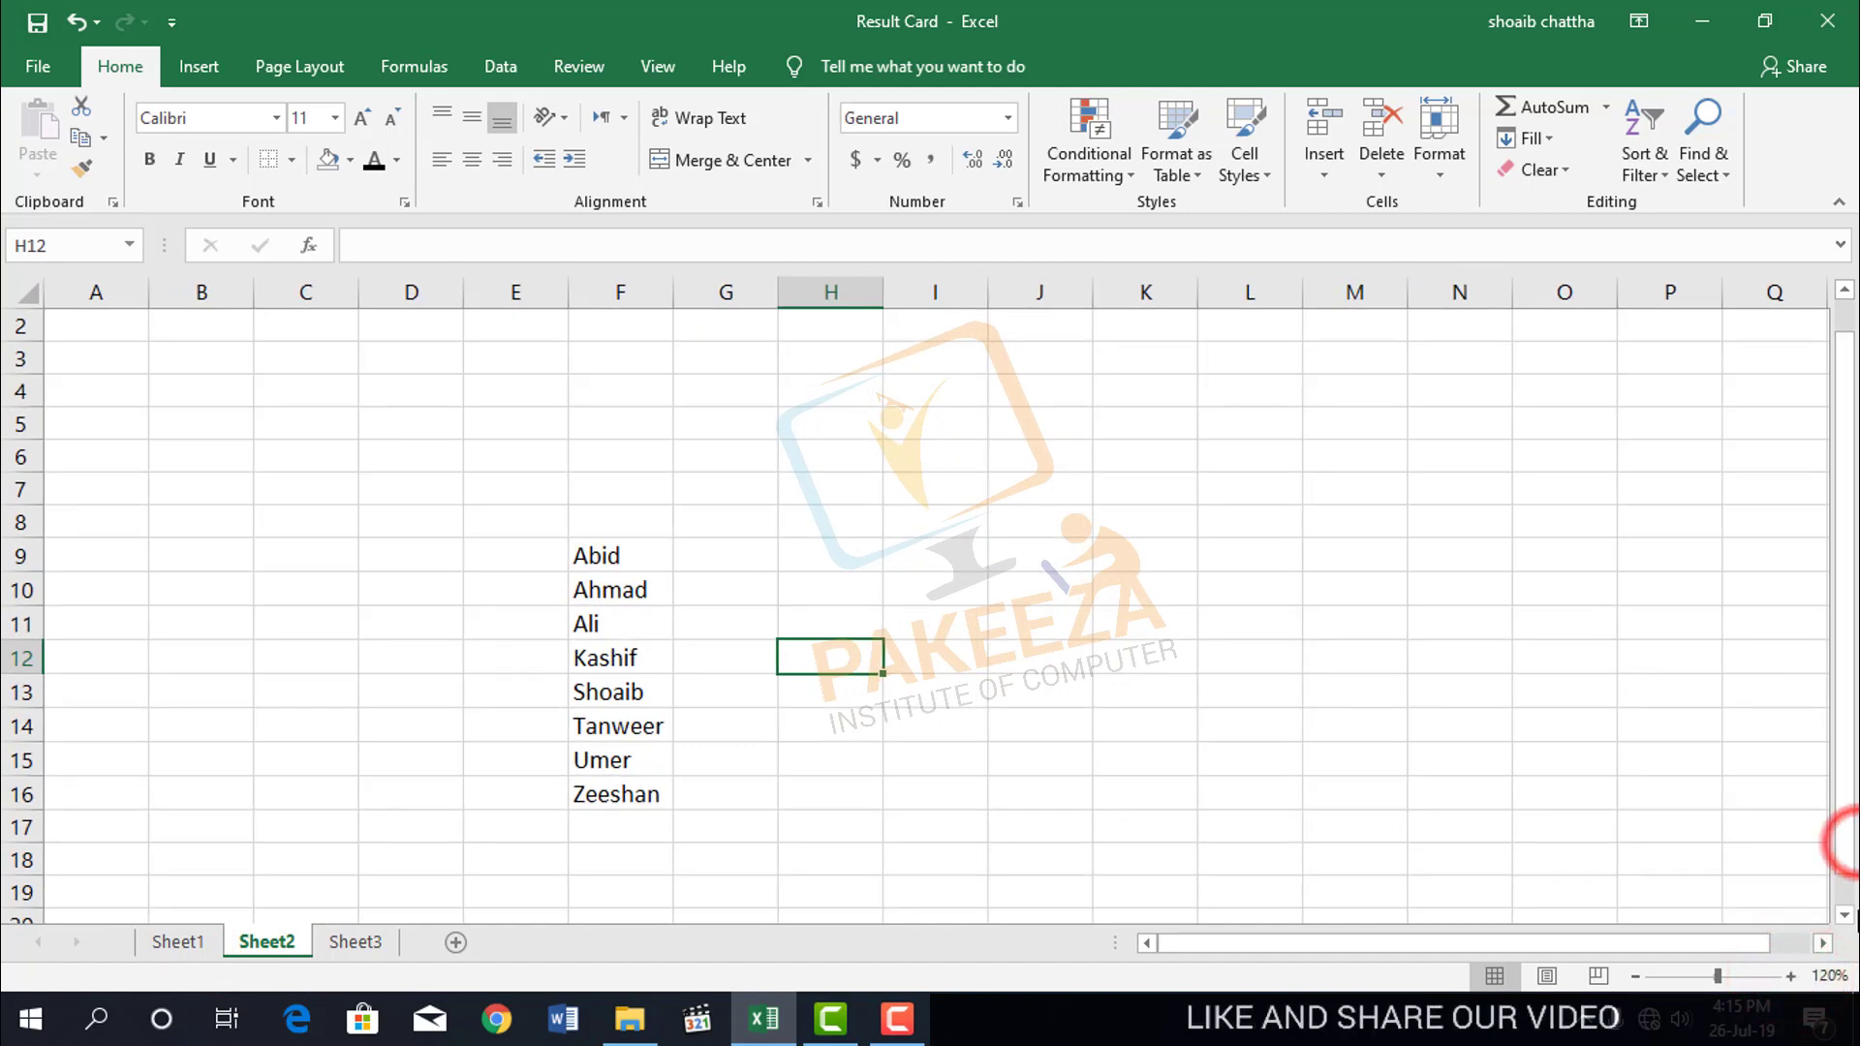
{"action": "left_click_drag", "start_coordinate": [1852, 842], "coordinate": [1852, 871]}
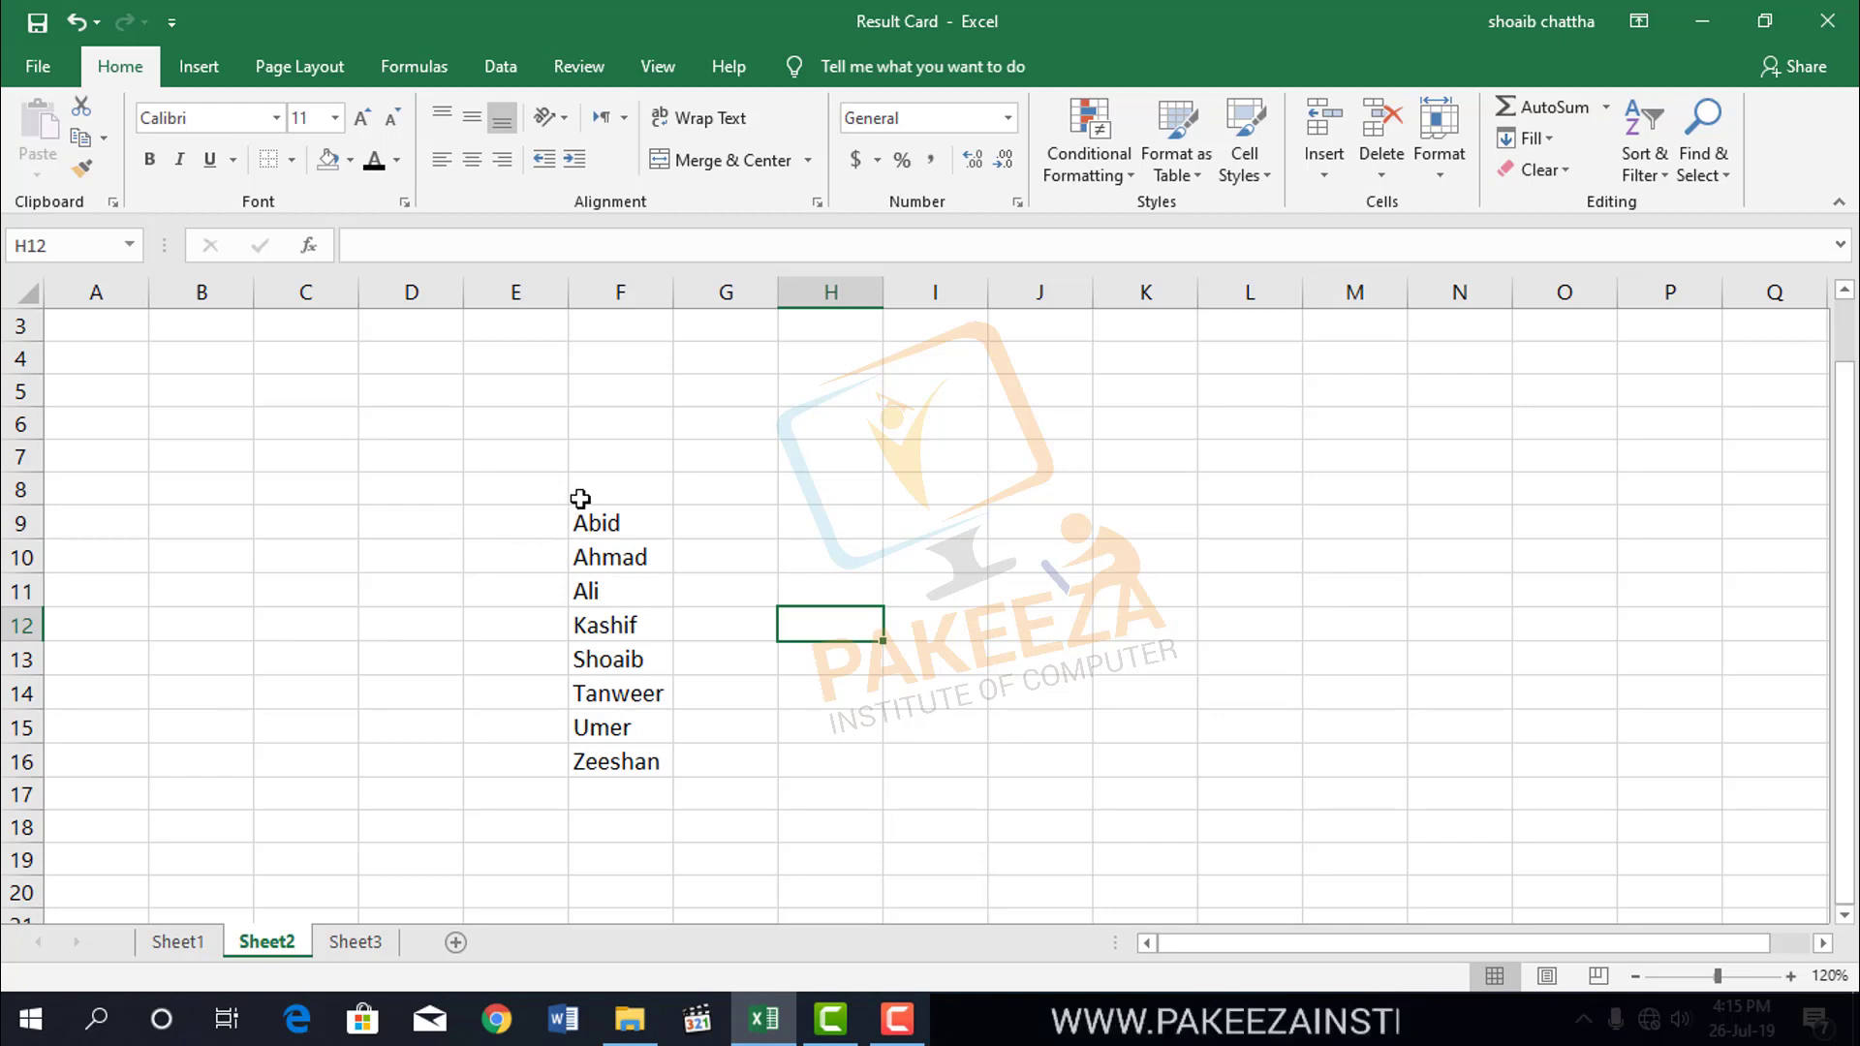
Sort the student names in F9:F16 in descending order, Z to A
{"action": "left_click", "coordinate": [1667, 178]}
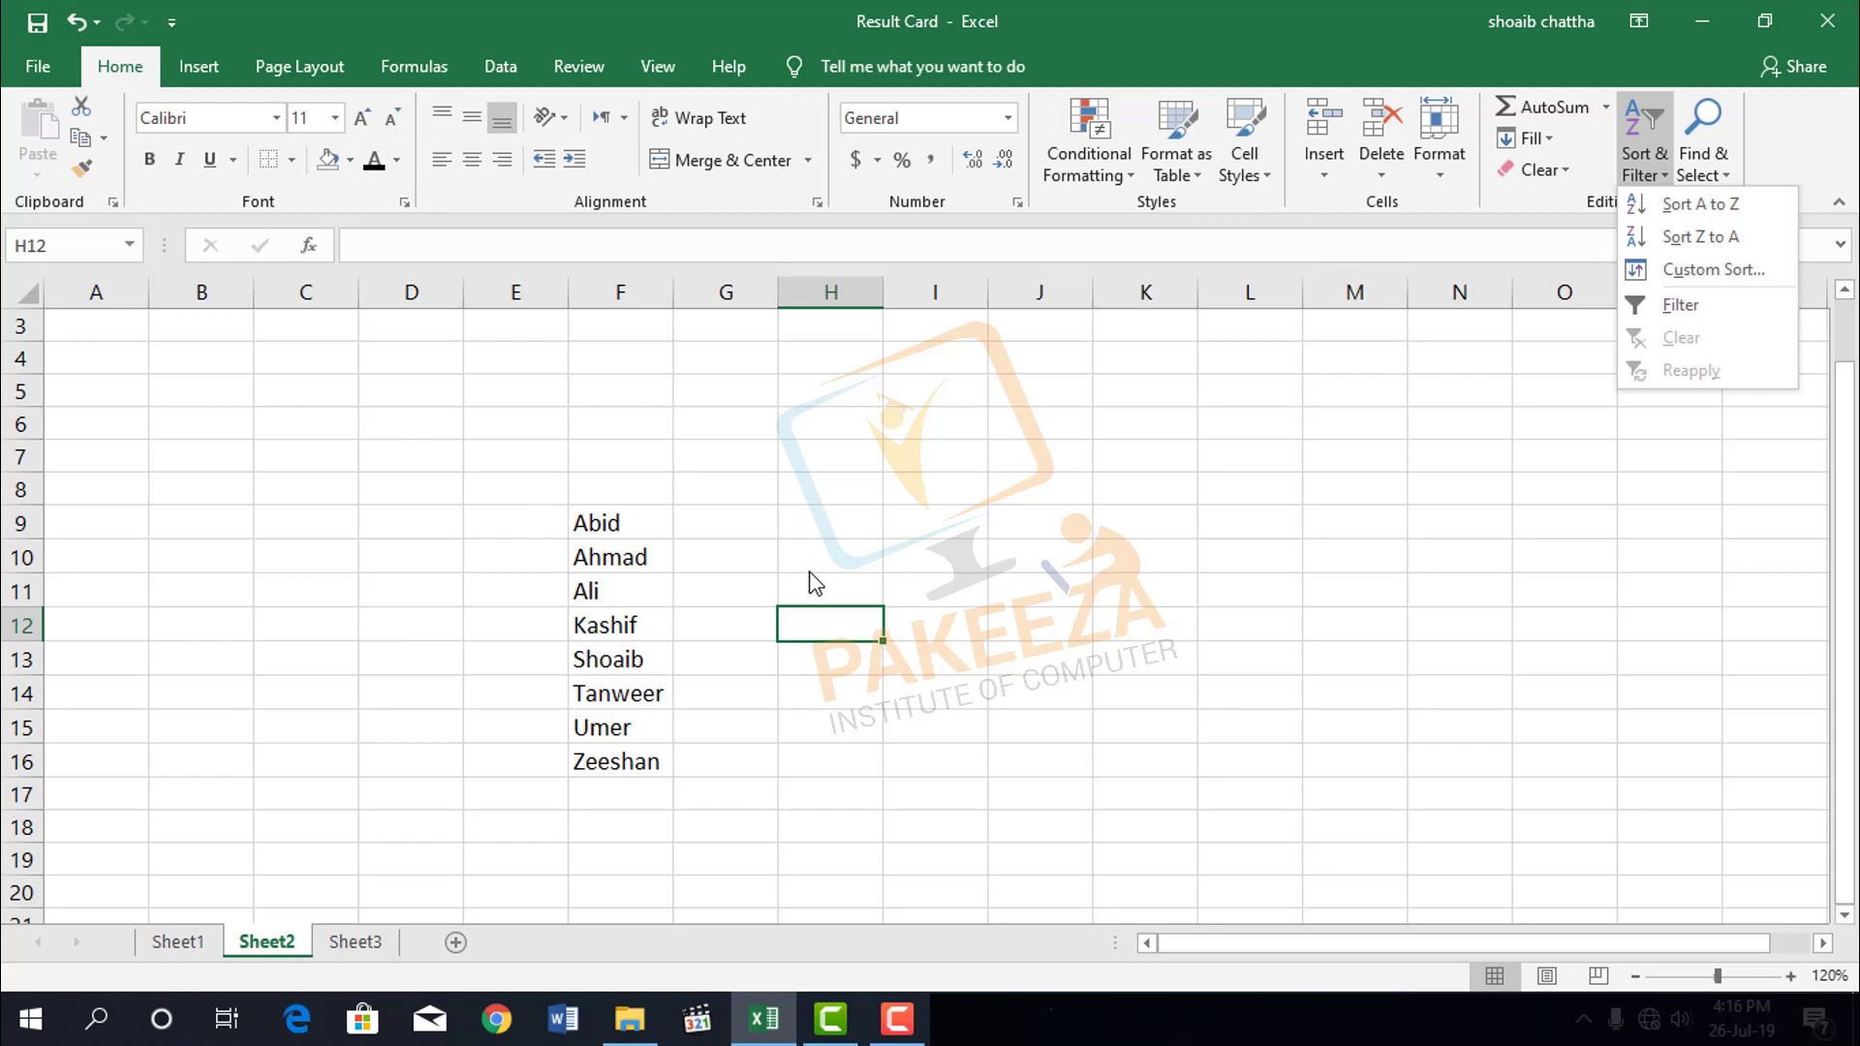
{"action": "left_click", "coordinate": [612, 487]}
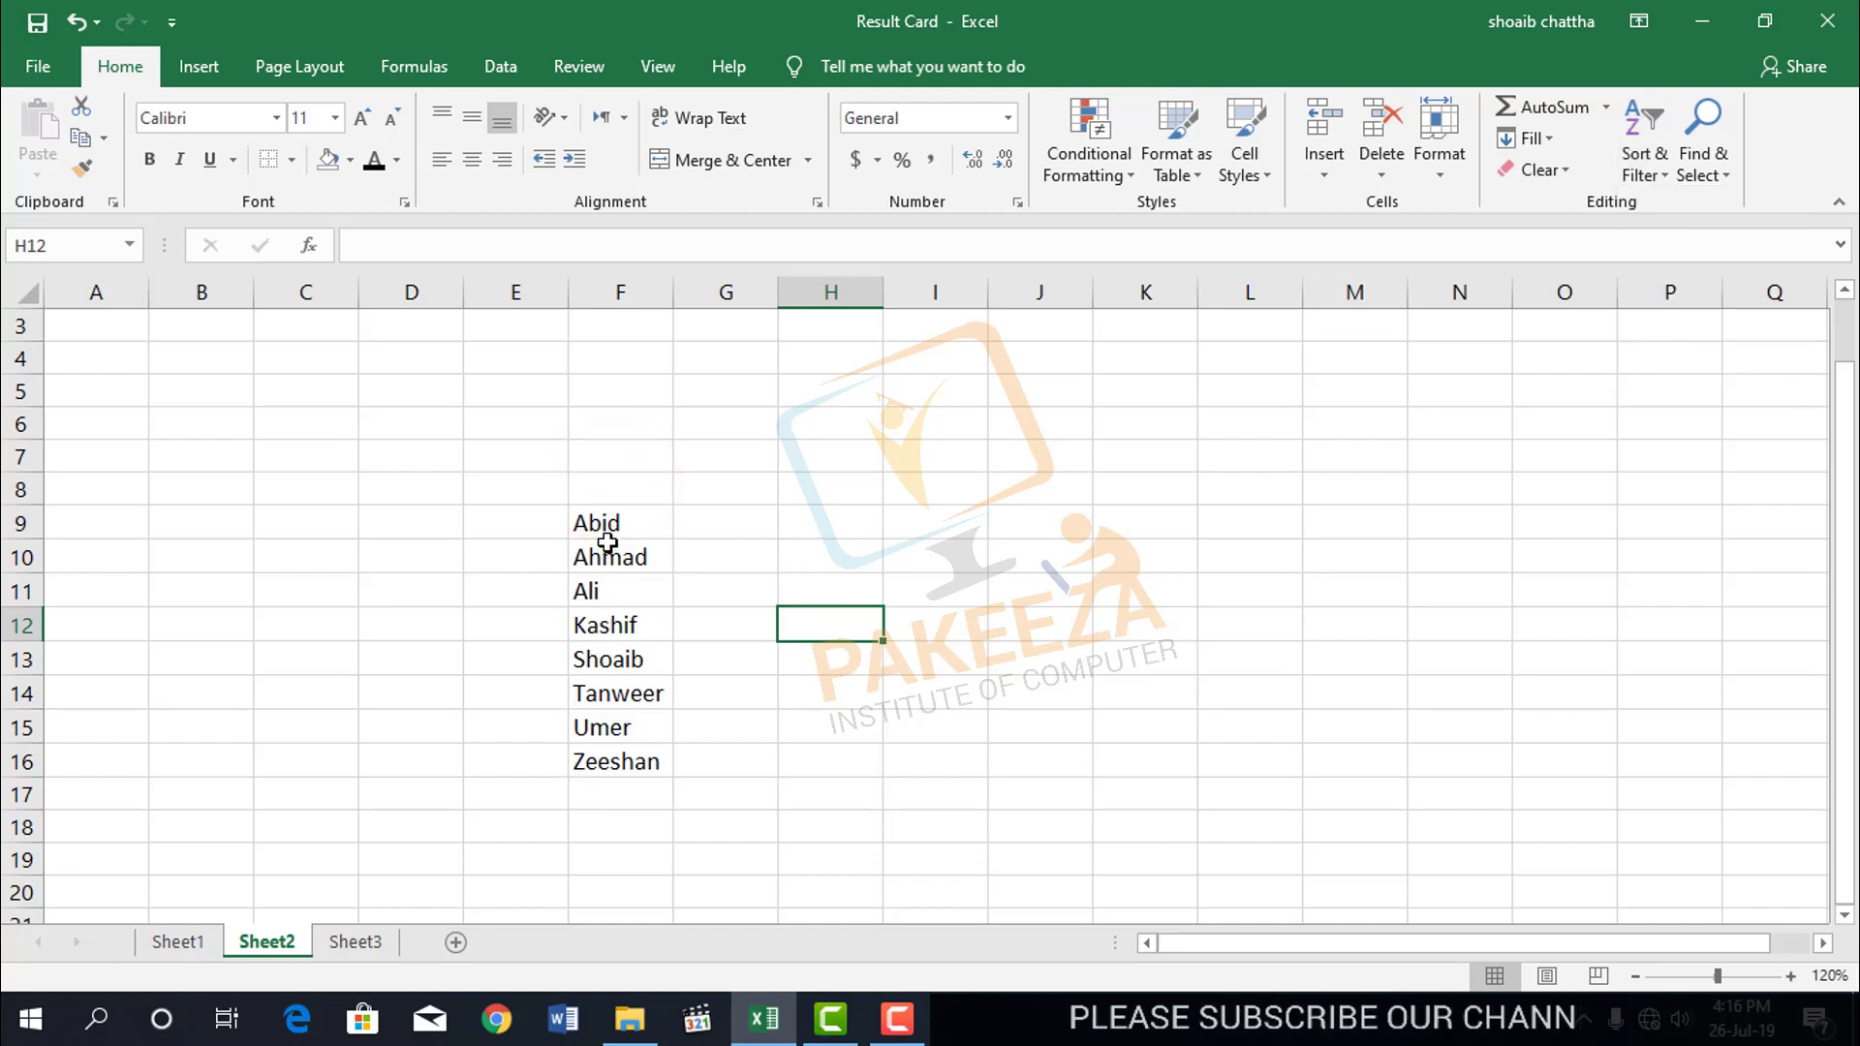
{"action": "left_click", "coordinate": [588, 511]}
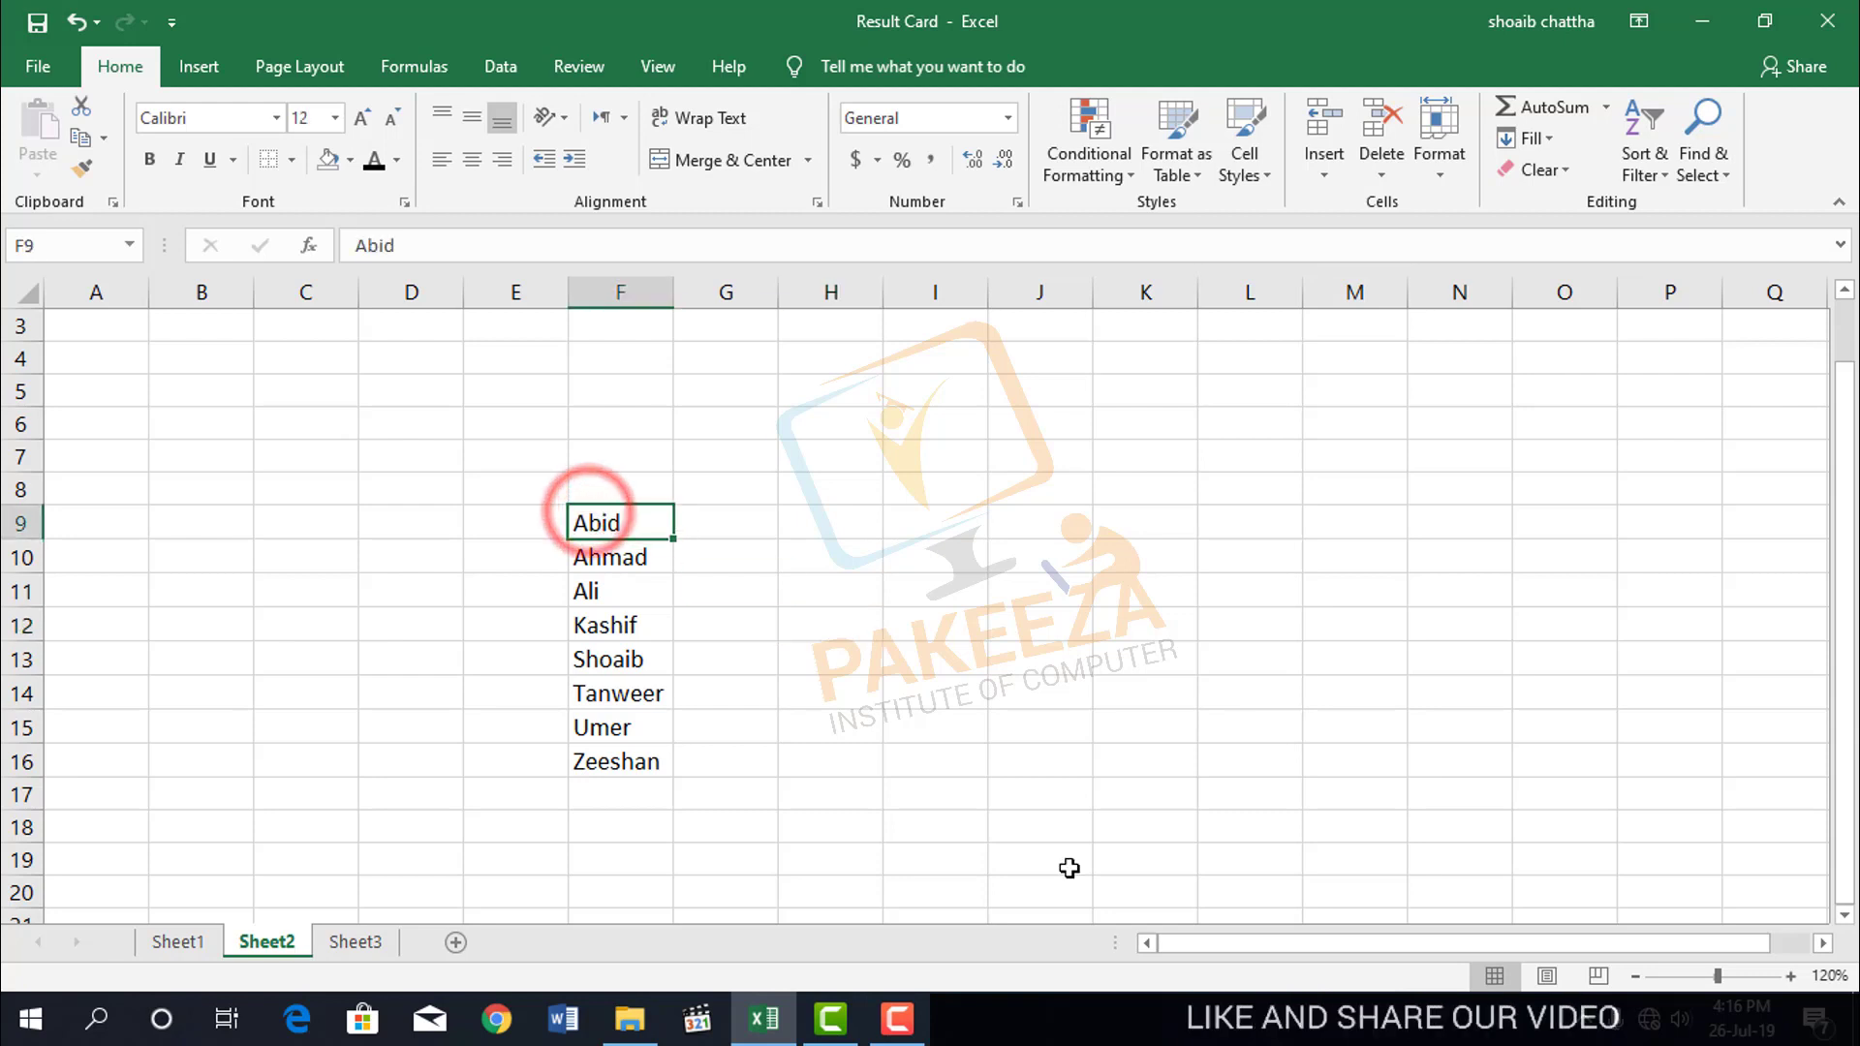
{"action": "left_click", "coordinate": [756, 548]}
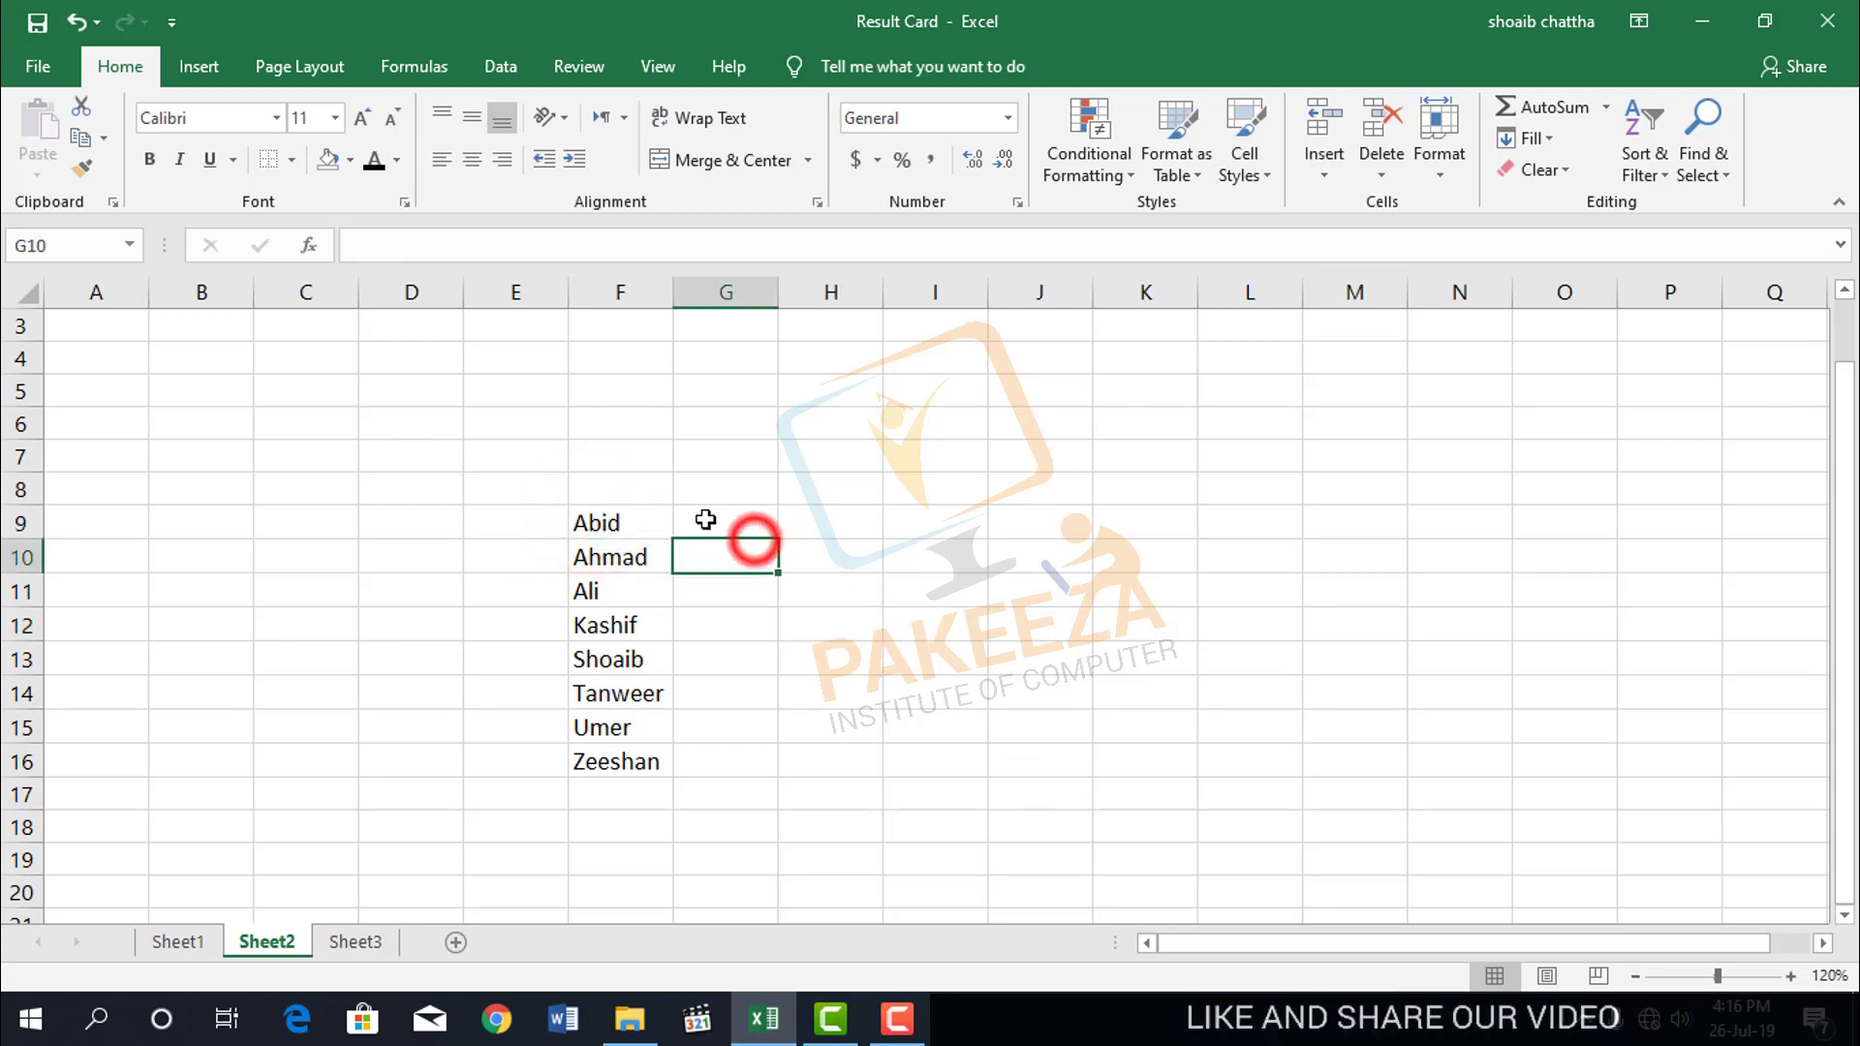
{"action": "left_click", "coordinate": [598, 523]}
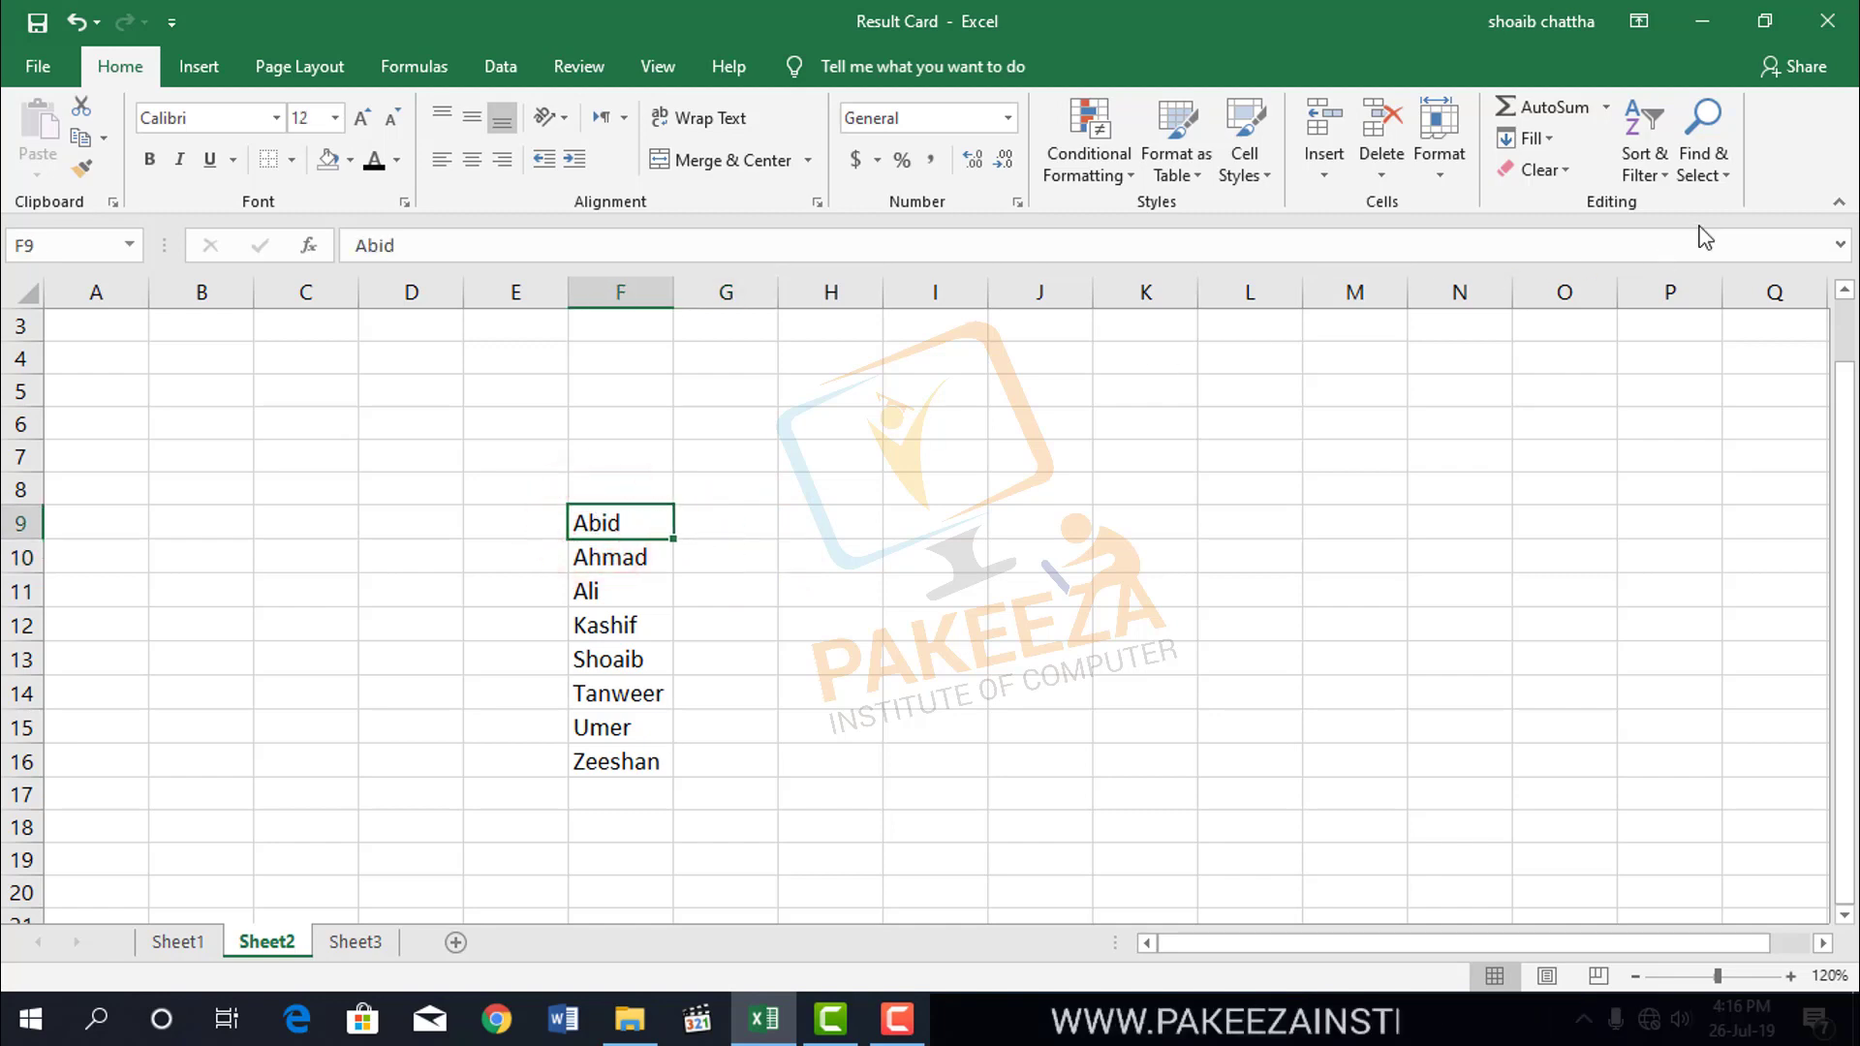
{"action": "left_click", "coordinate": [1662, 177]}
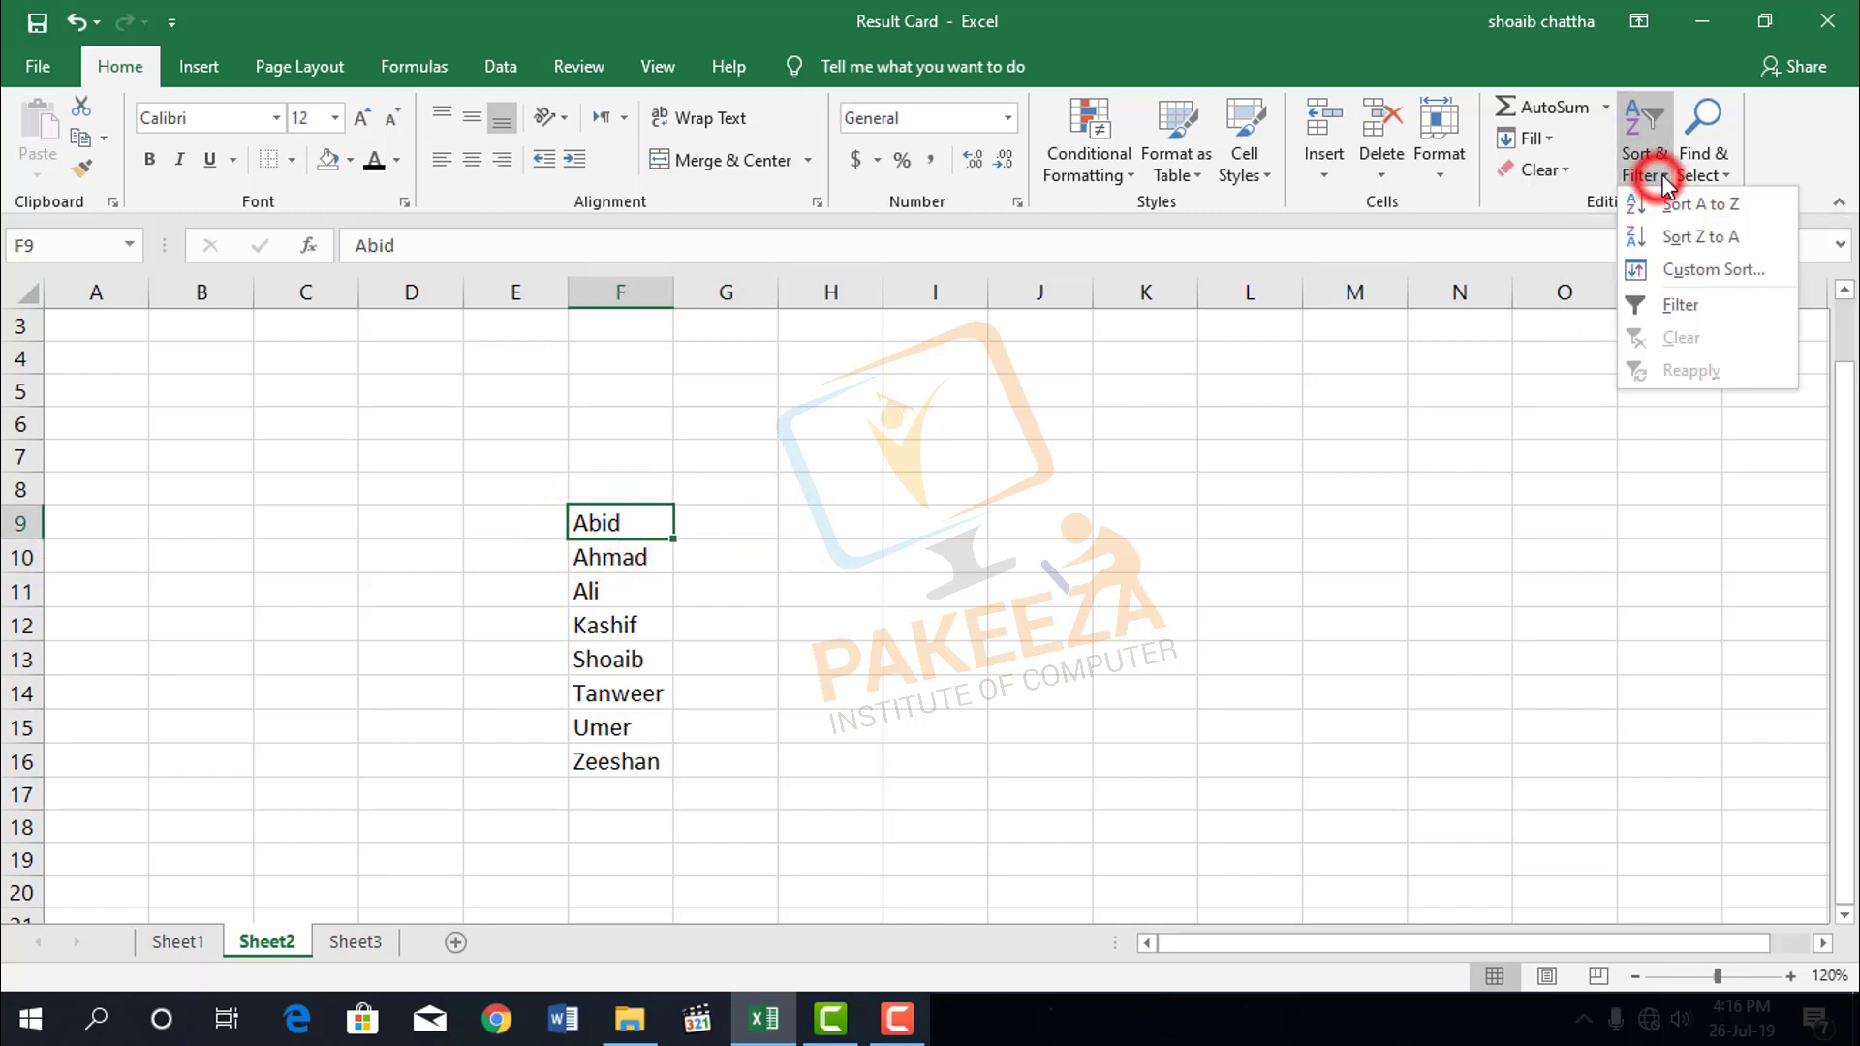
{"action": "left_click", "coordinate": [1667, 241]}
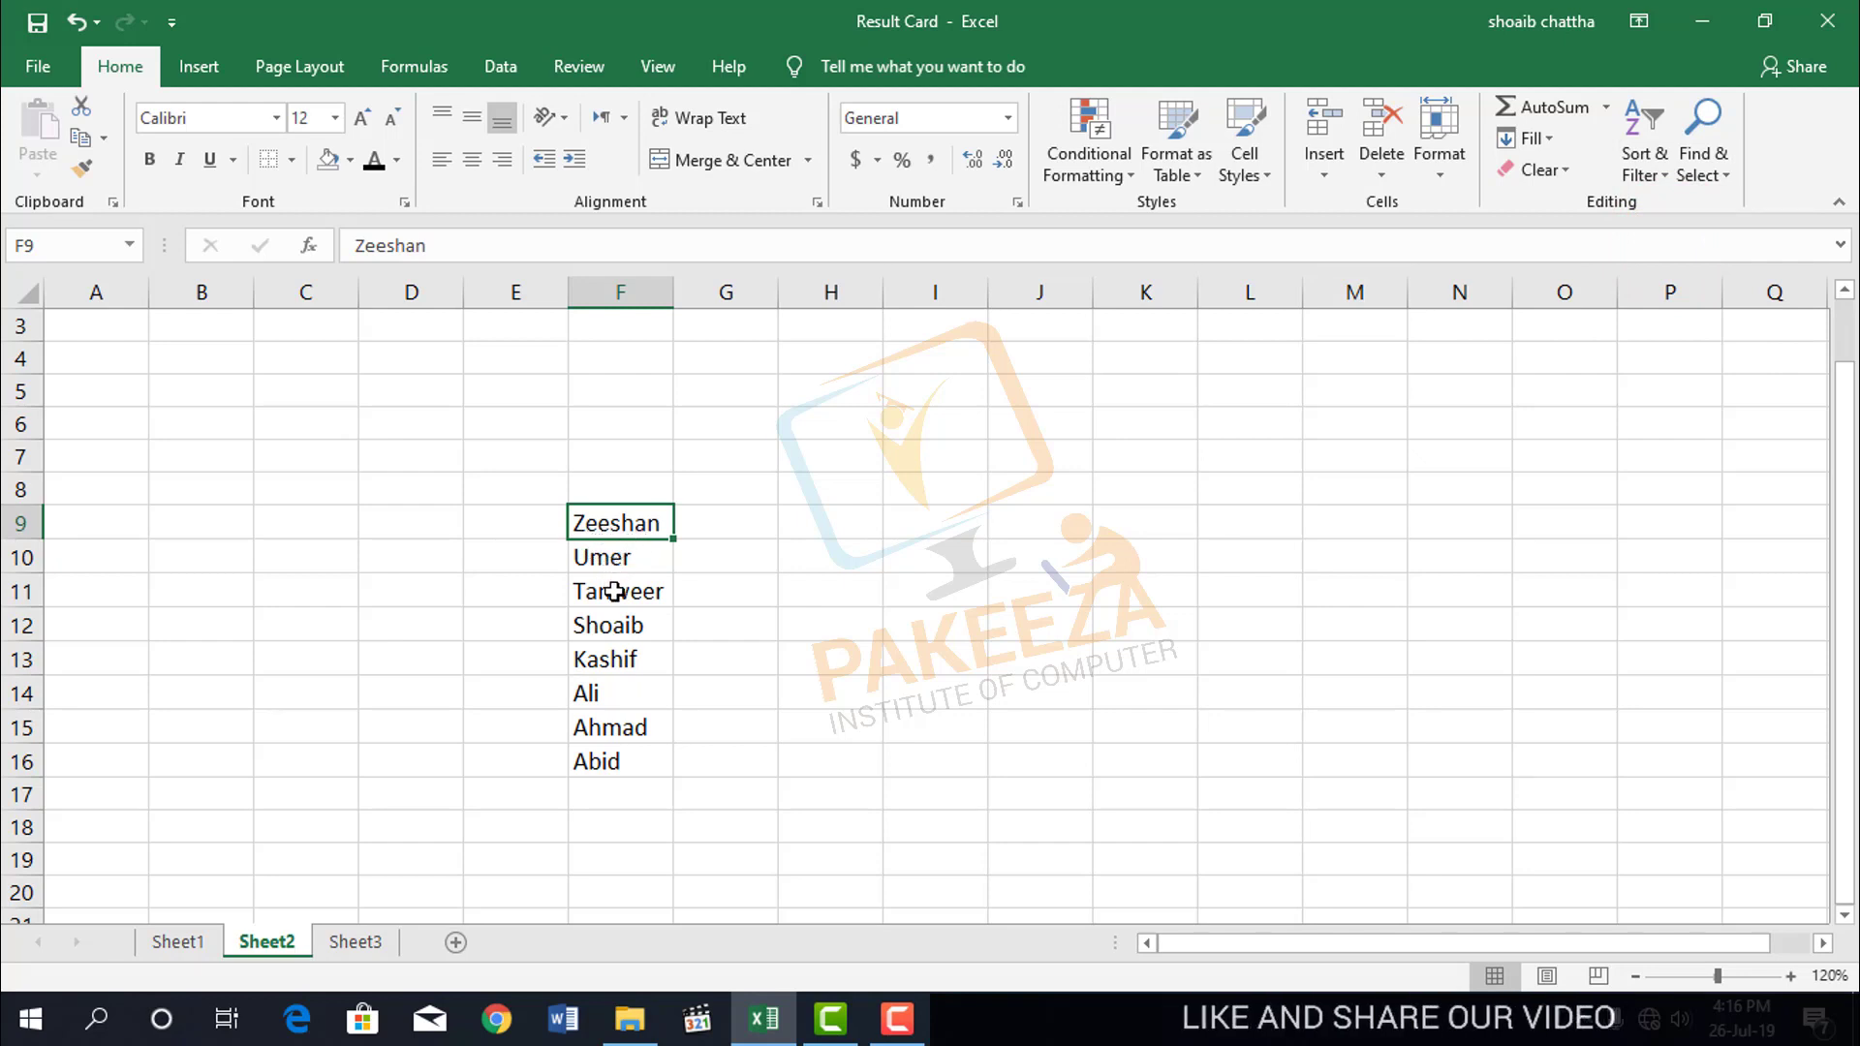
{"action": "left_click", "coordinate": [760, 532]}
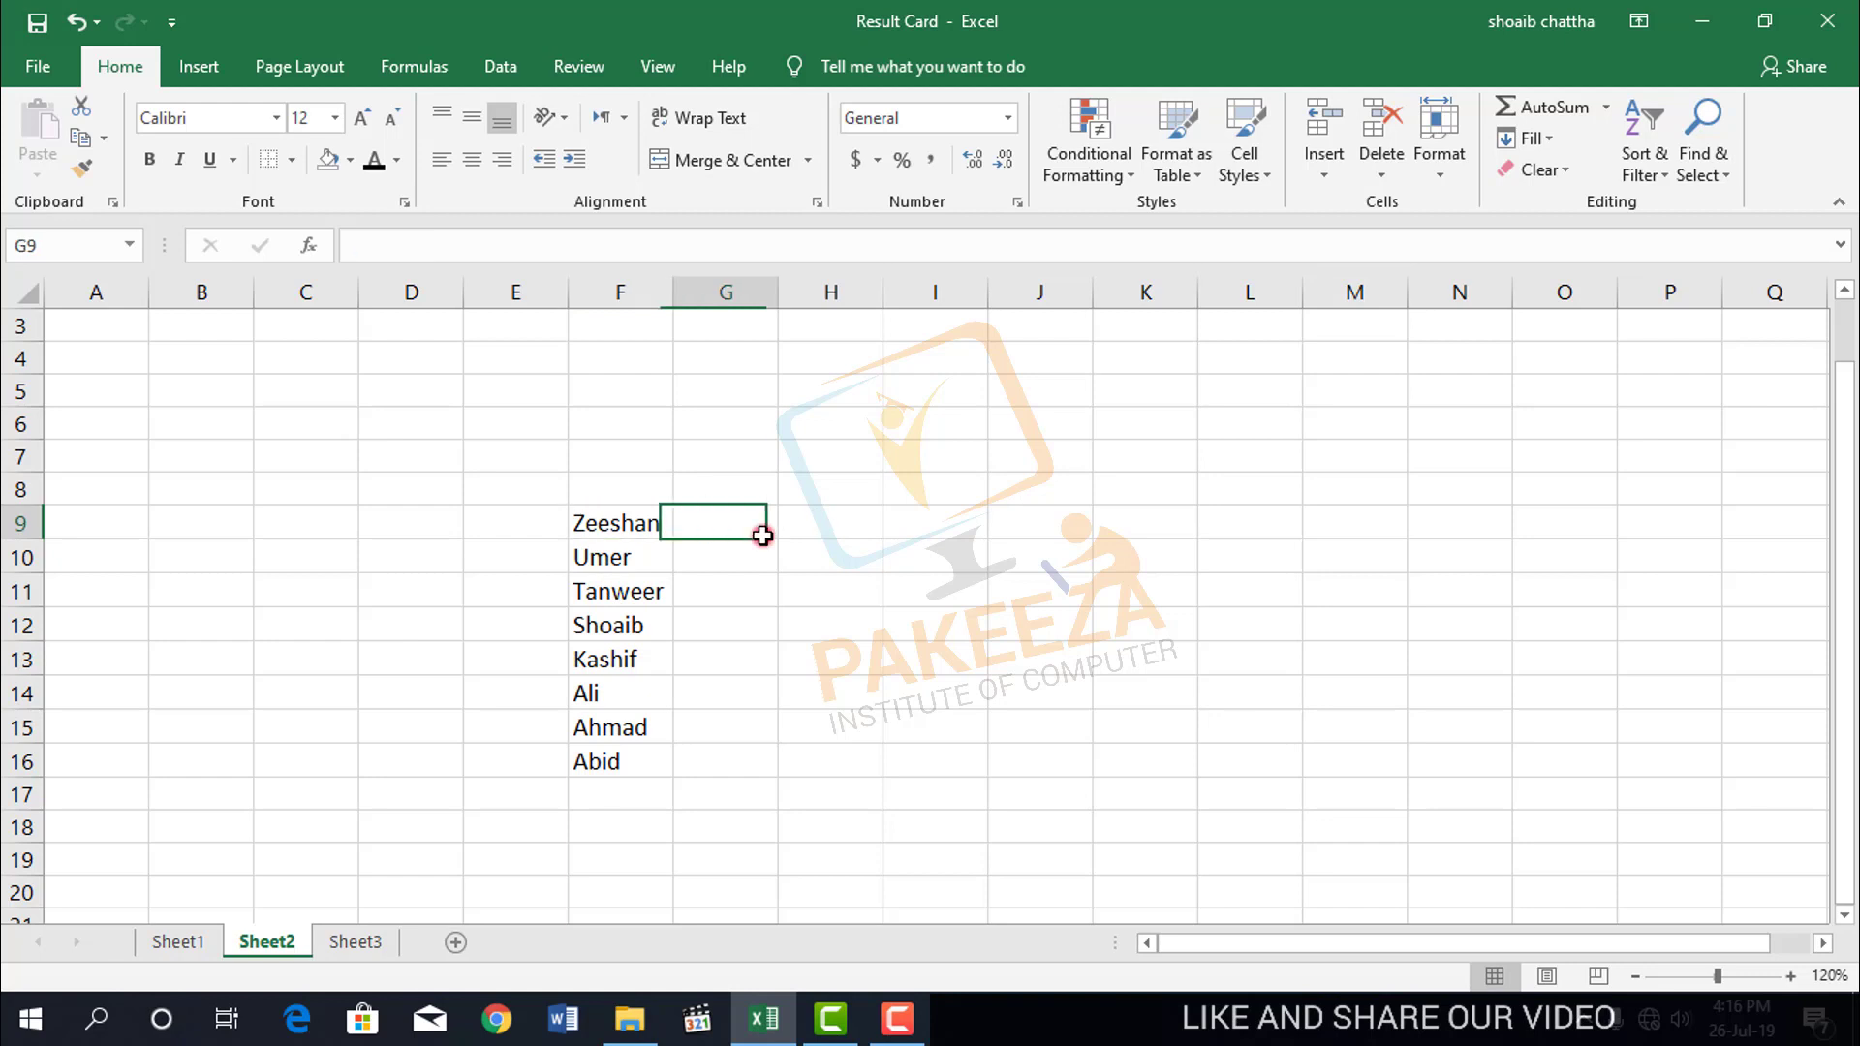
{"action": "left_click", "coordinate": [897, 1018]}
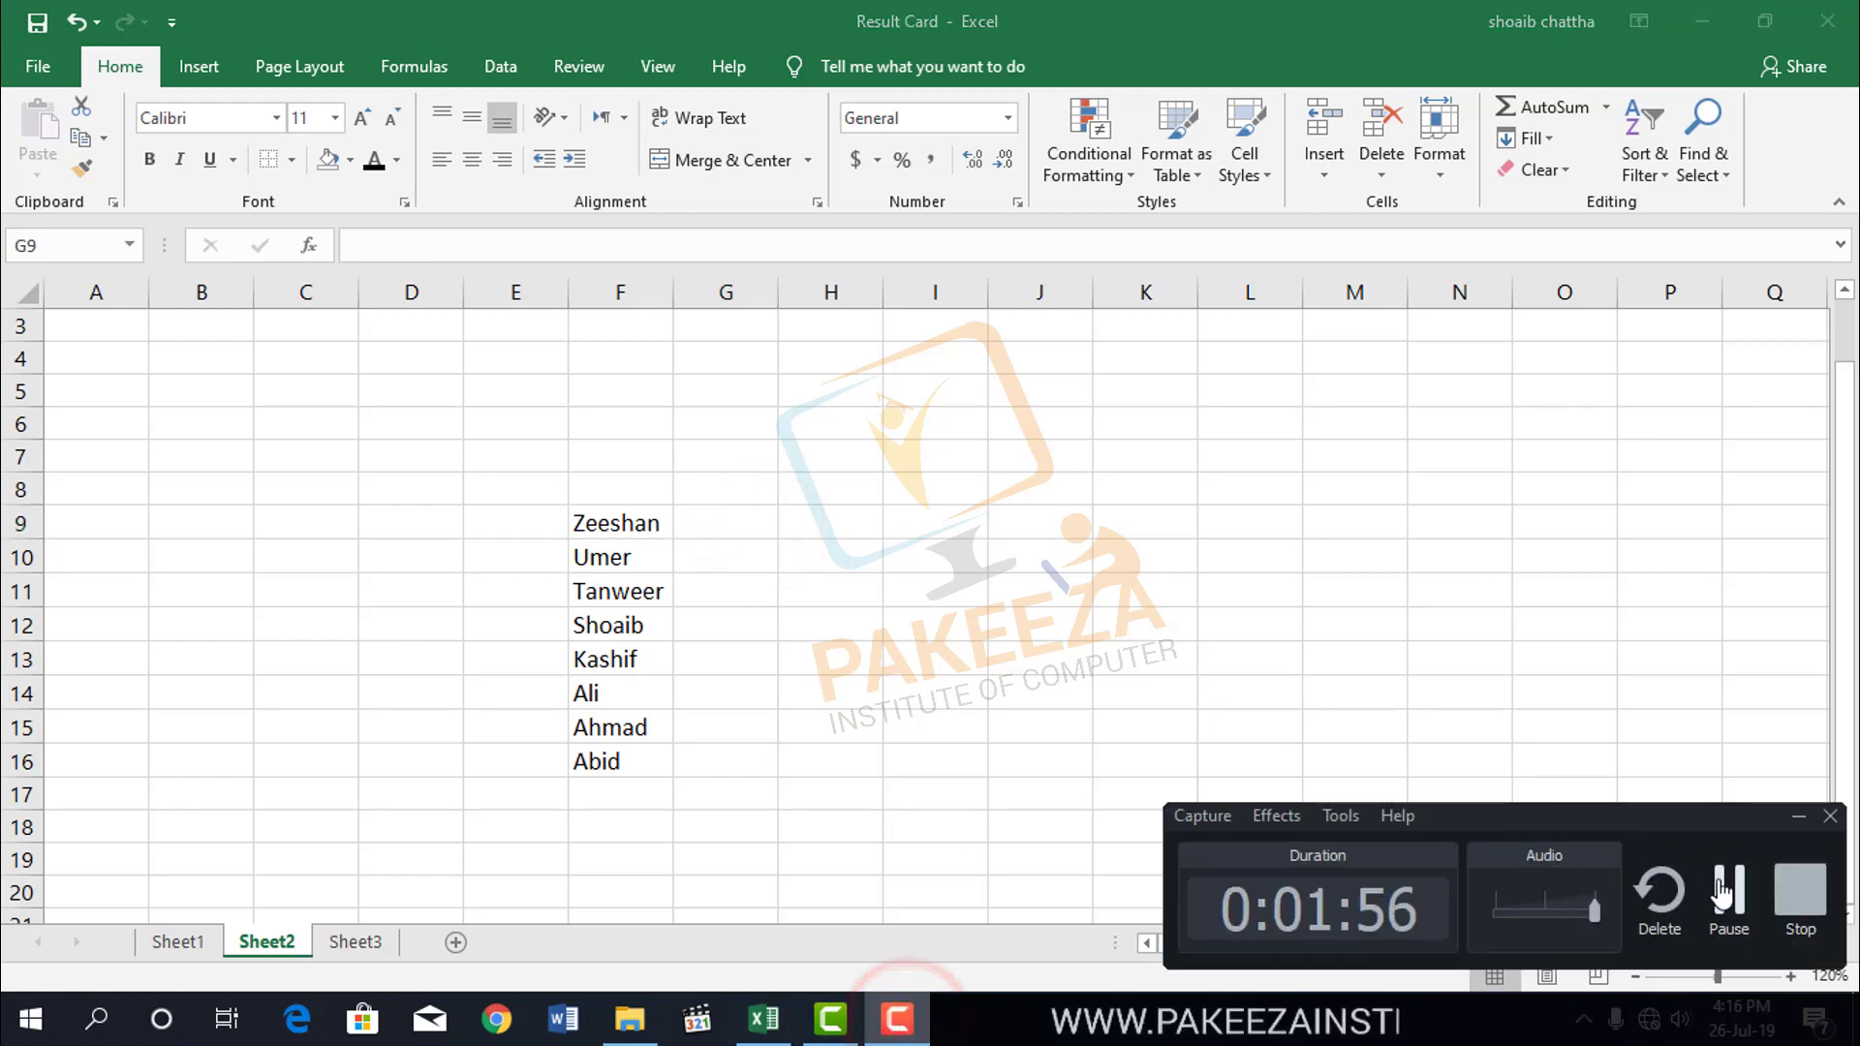
{"action": "left_click", "coordinate": [1724, 886]}
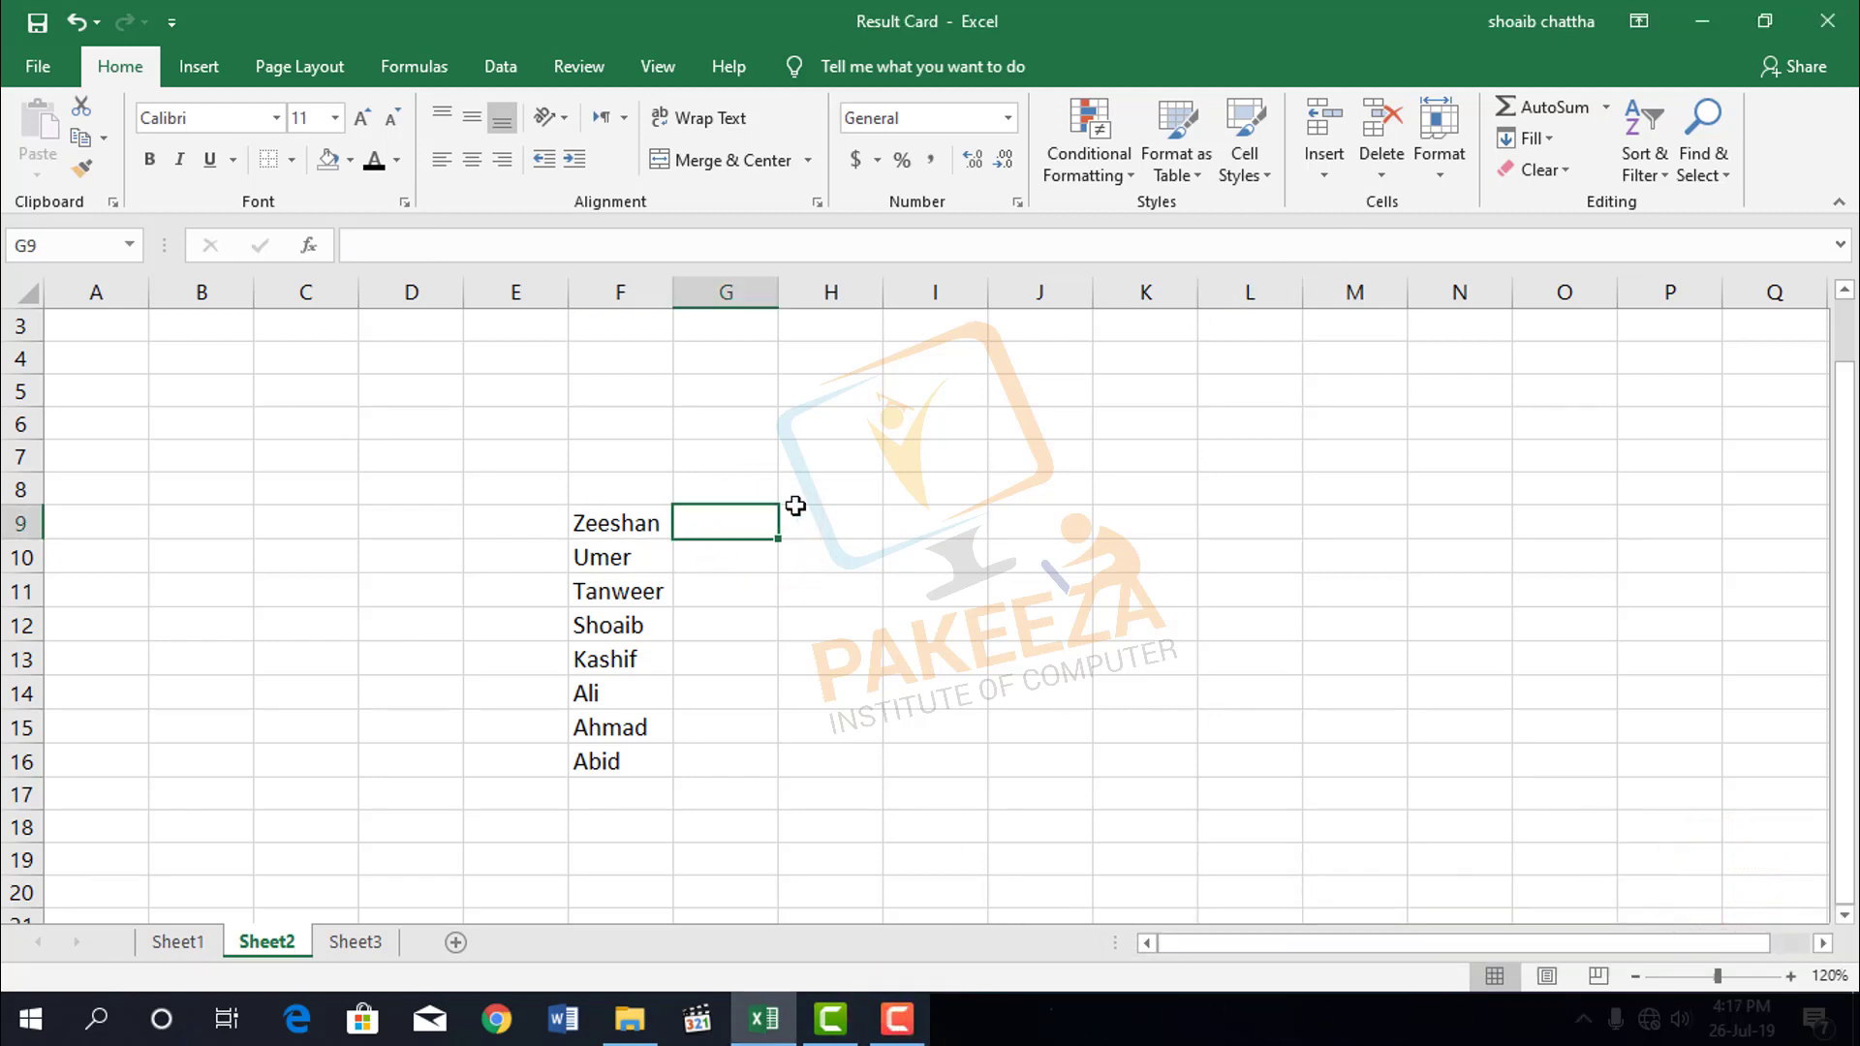
Sort the student names in F9:F16 in ascending order, A to Z
{"action": "left_click", "coordinate": [602, 489]}
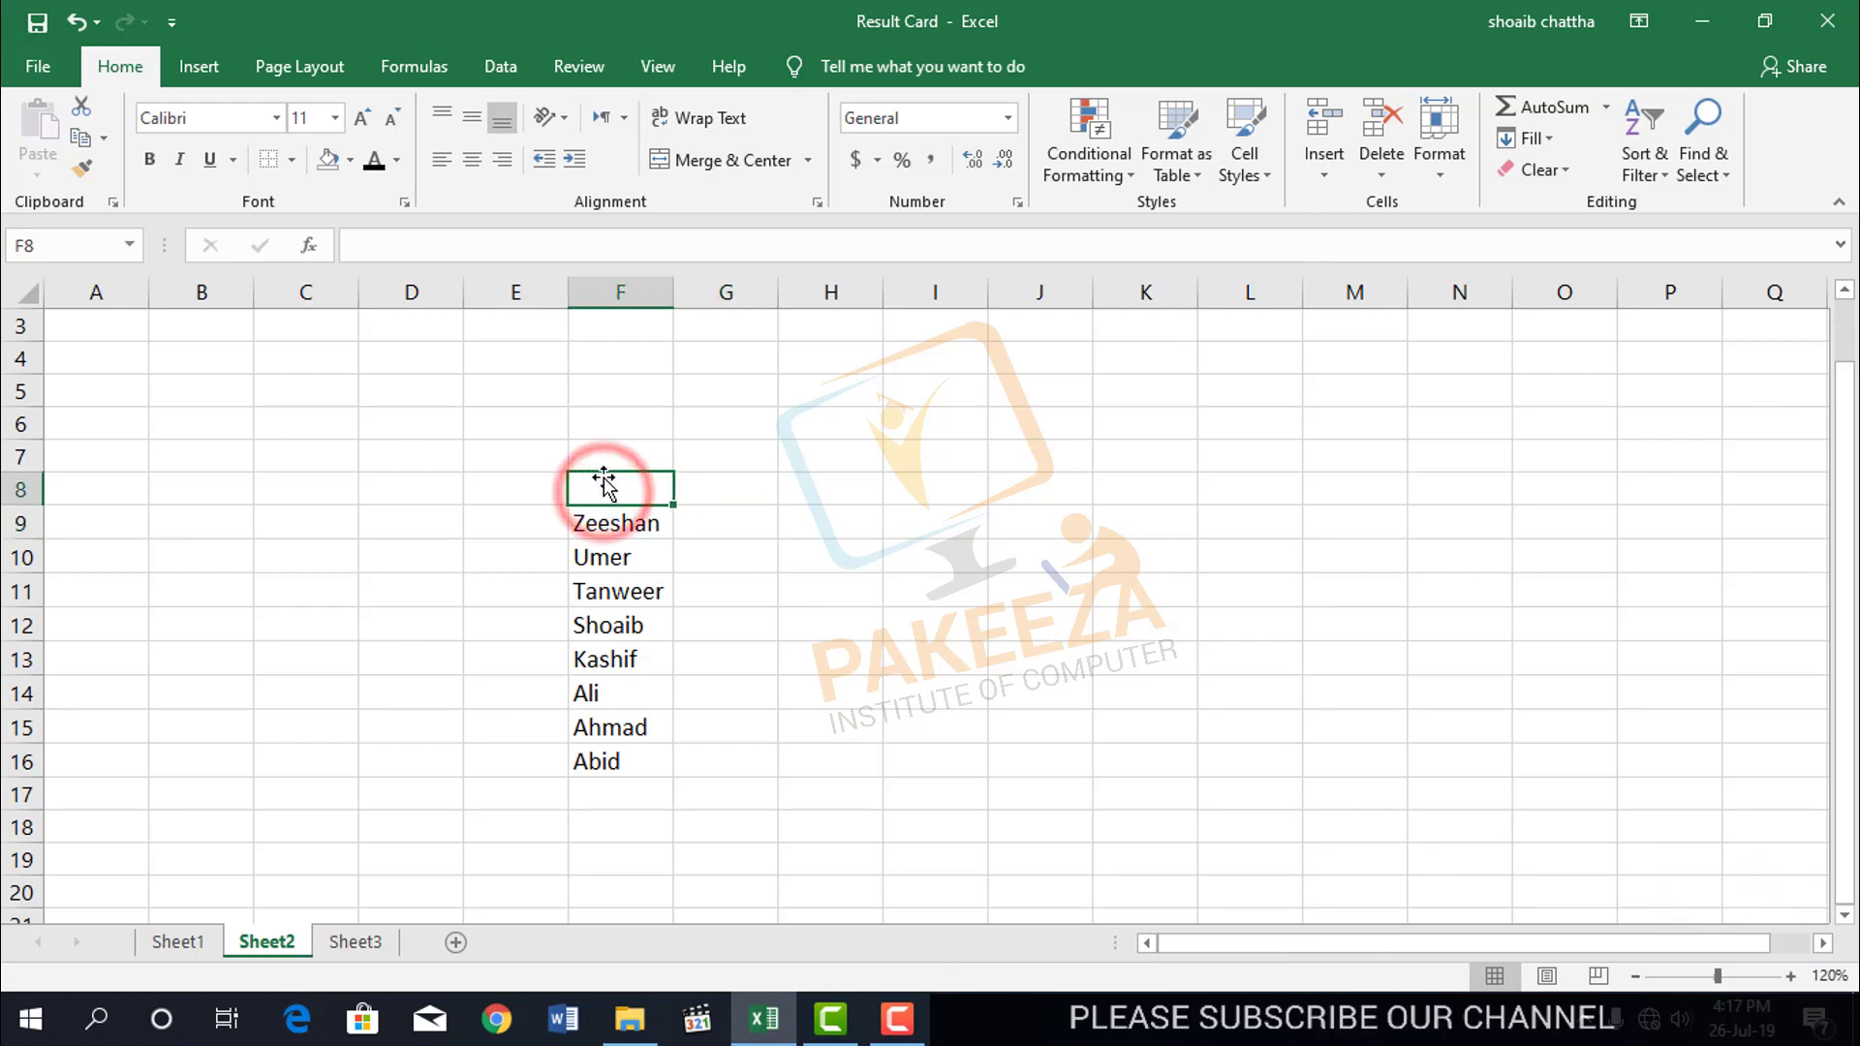
{"action": "left_click", "coordinate": [605, 520]}
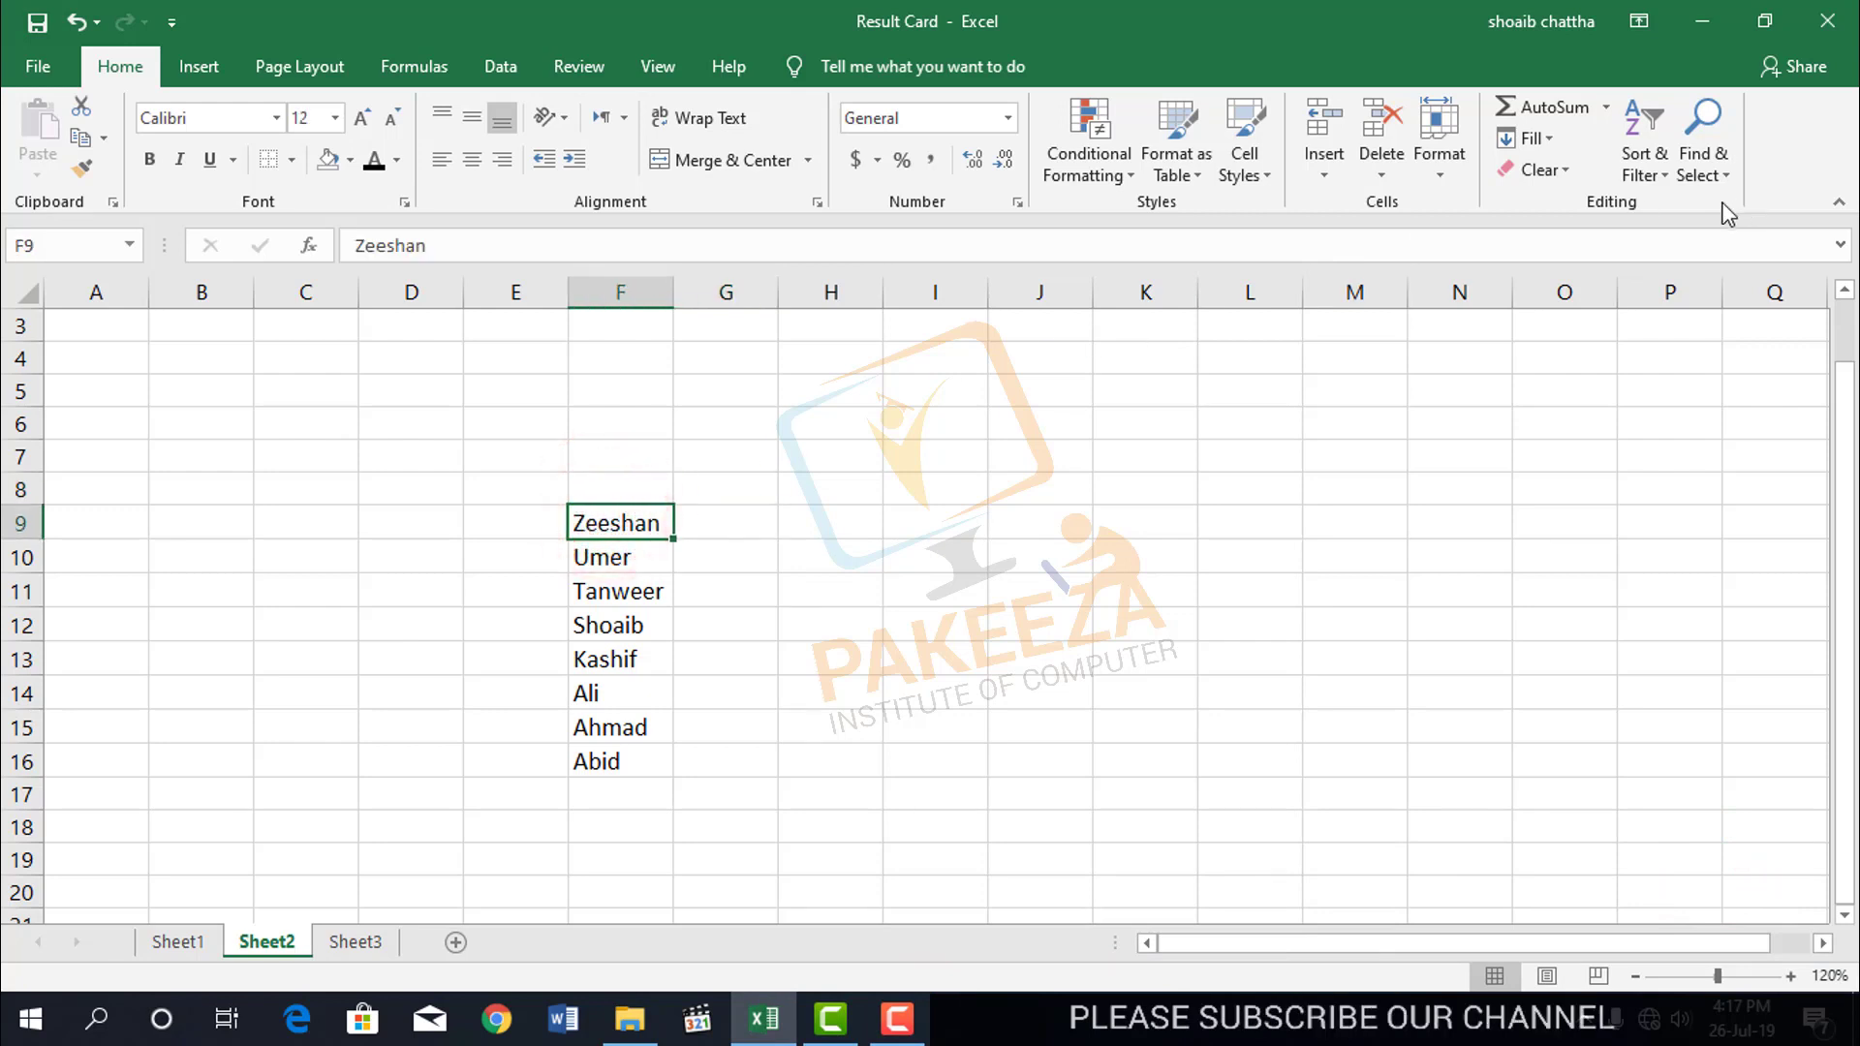
{"action": "left_click", "coordinate": [1668, 178]}
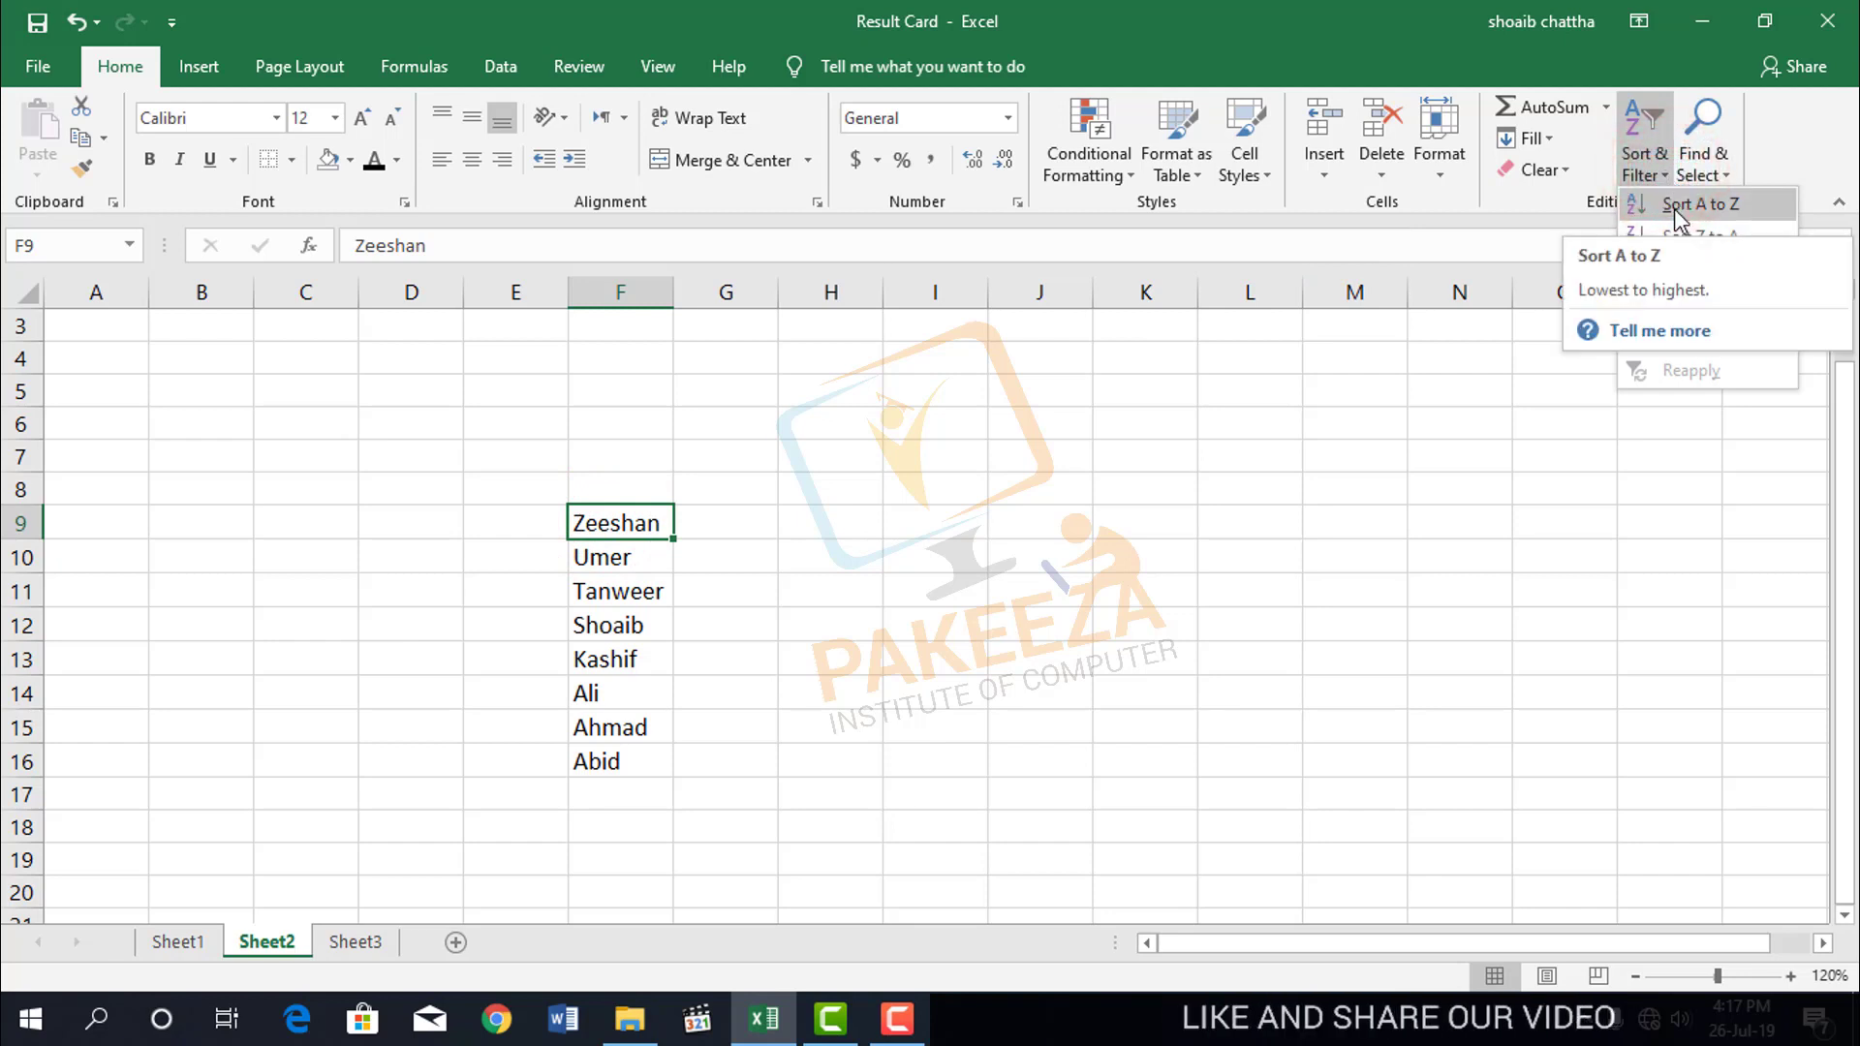
{"action": "left_click", "coordinate": [1677, 212]}
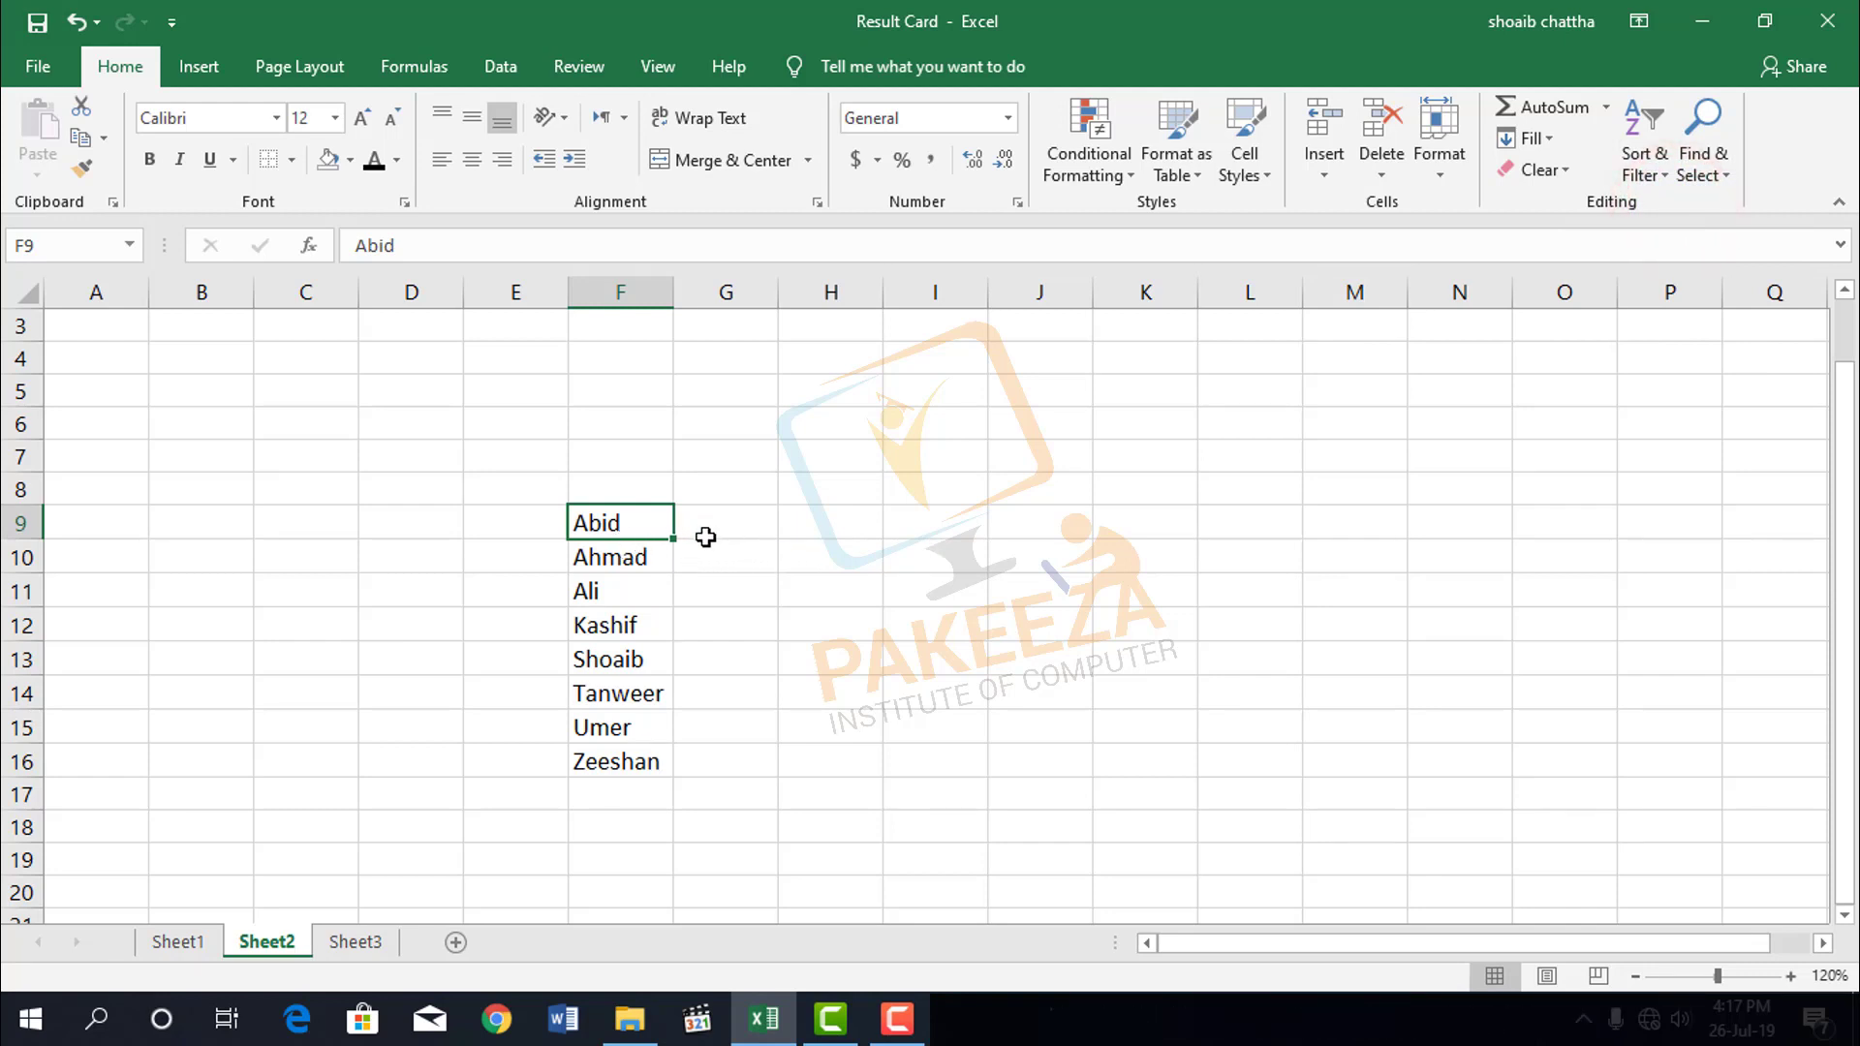
Switch to Sheet1 with the class 10th result card
{"action": "left_click", "coordinate": [729, 639]}
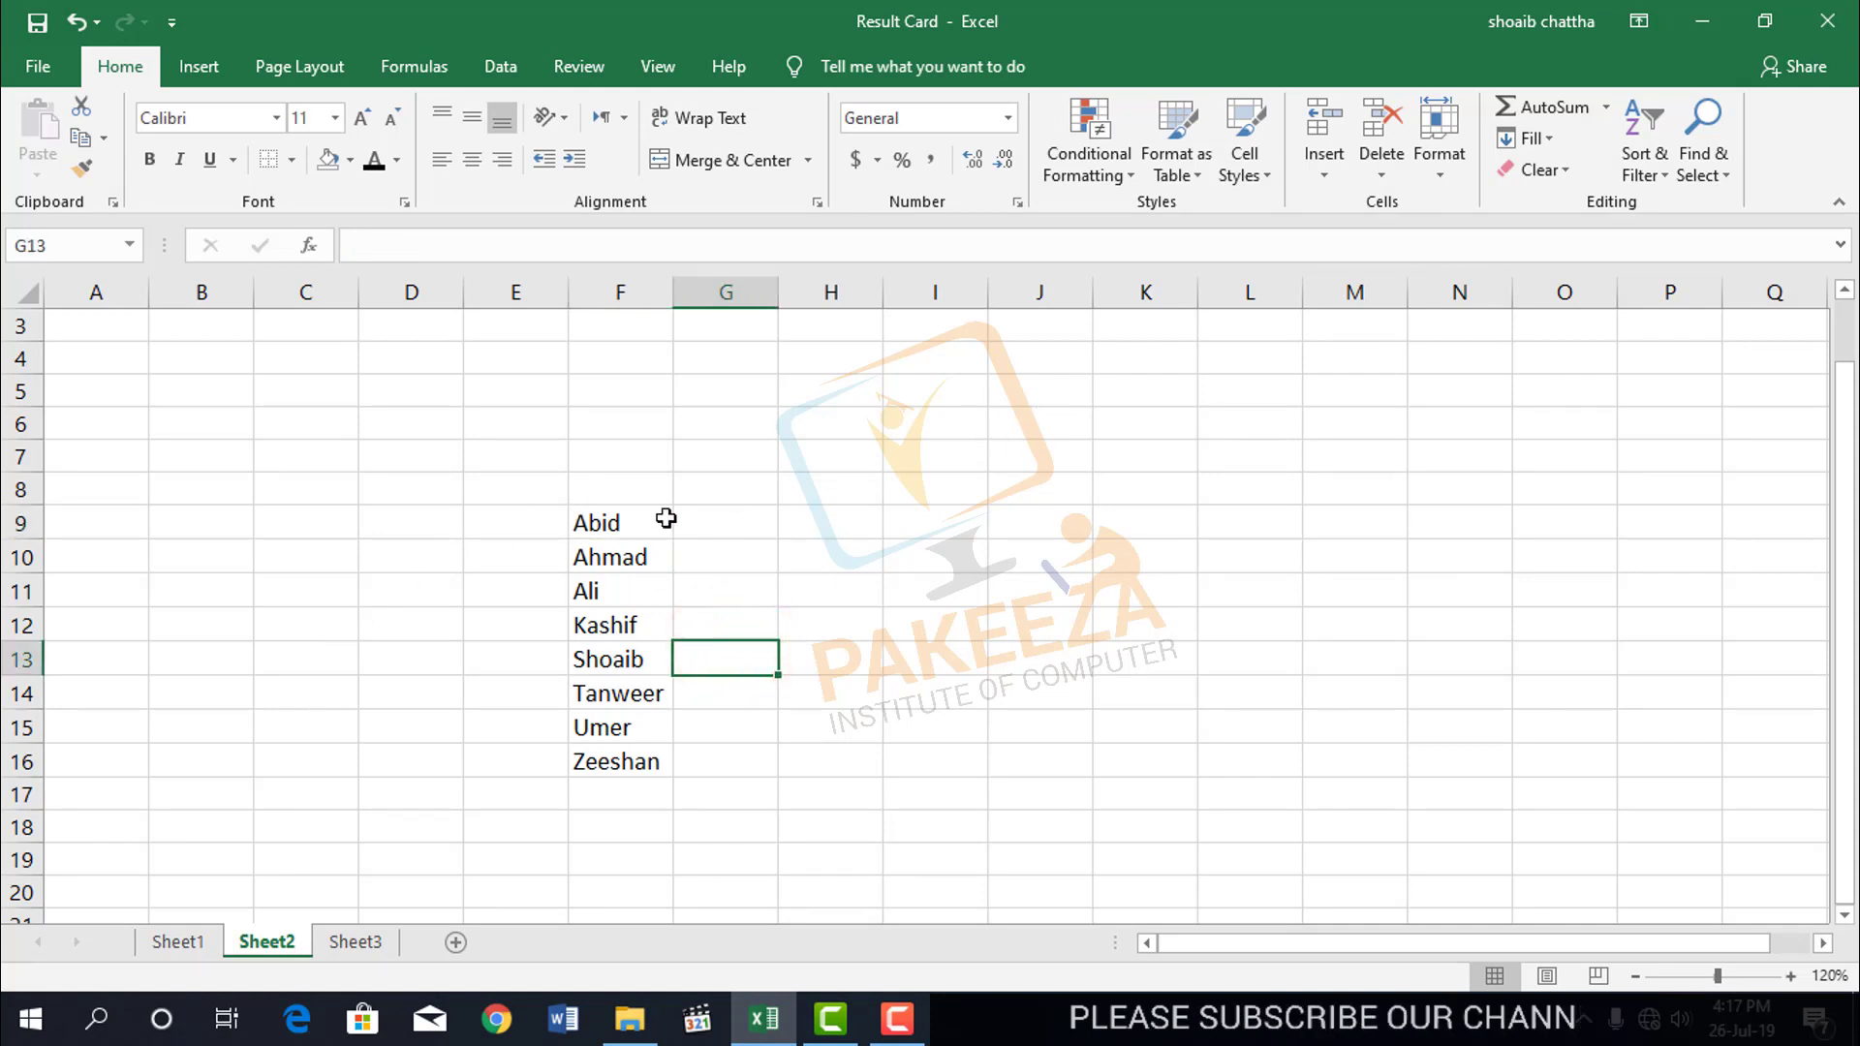
{"action": "left_click", "coordinate": [167, 945]}
{"action": "left_click", "coordinate": [470, 787]}
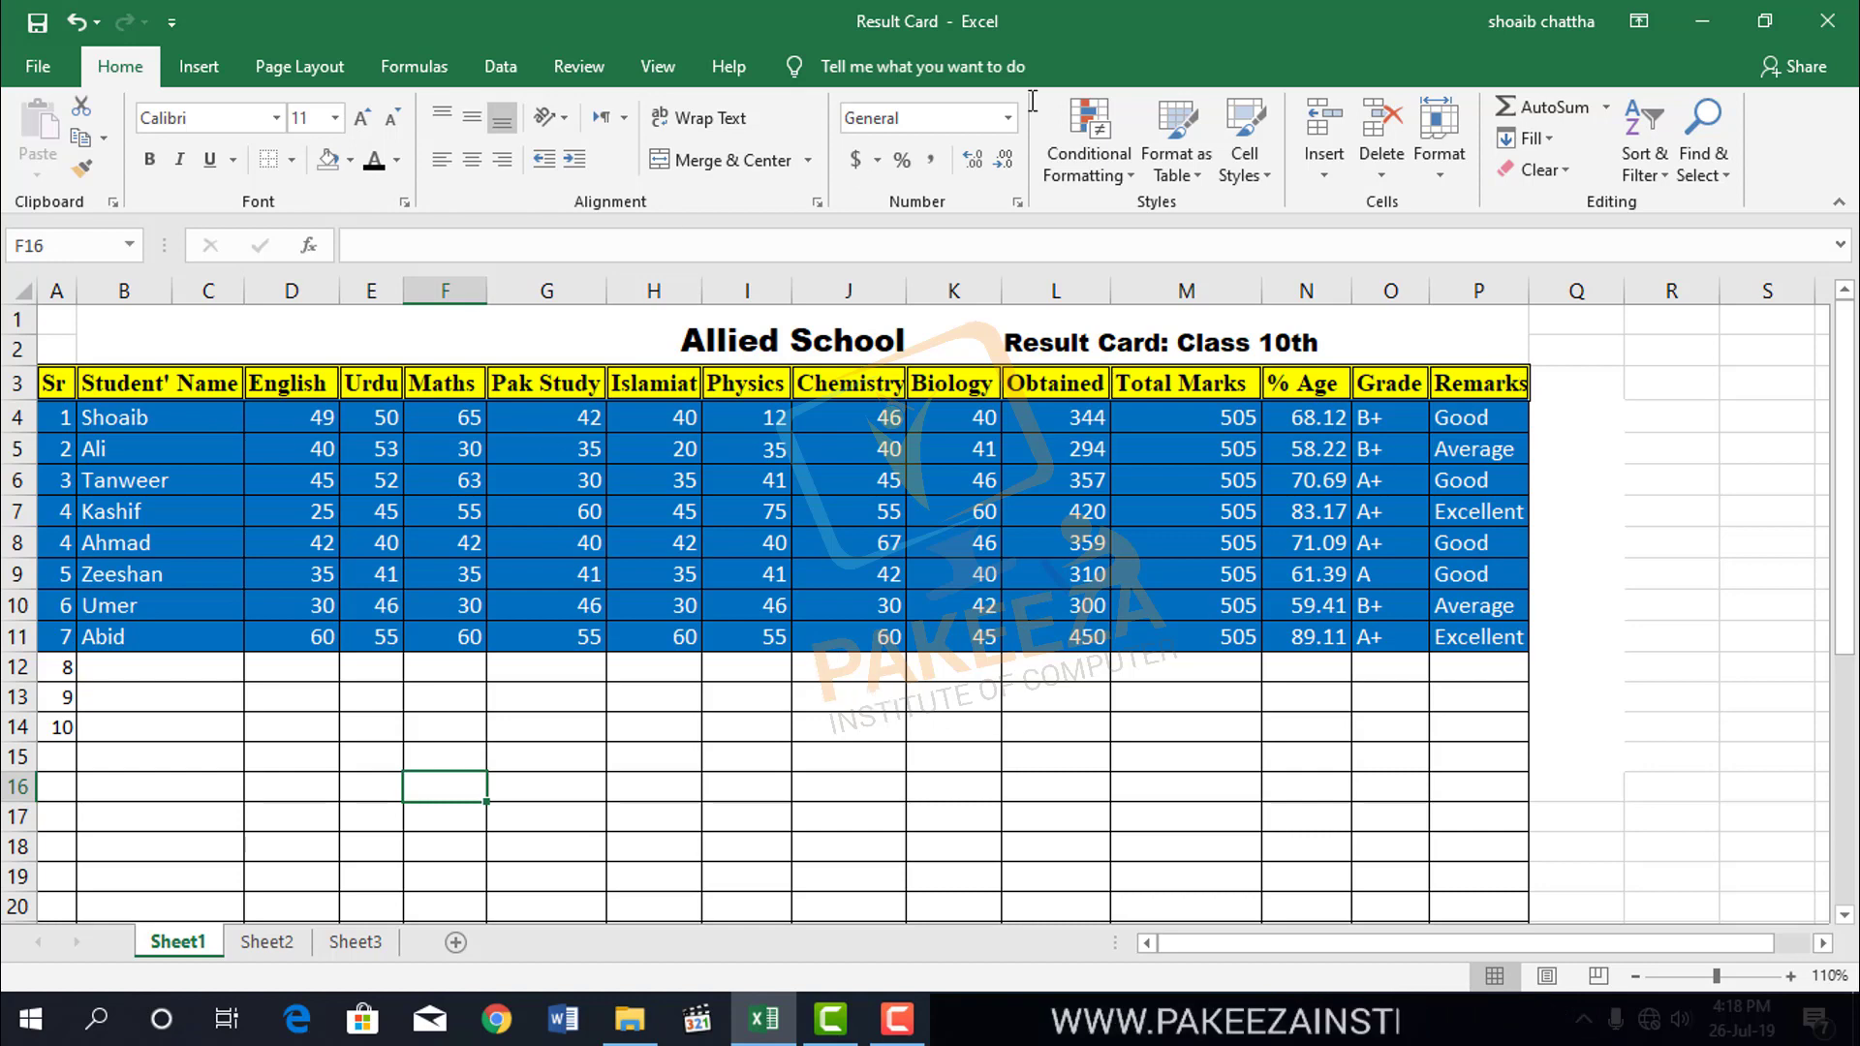
Try to apply a filter with an empty cell below the result table selected
{"action": "left_click", "coordinate": [1670, 177]}
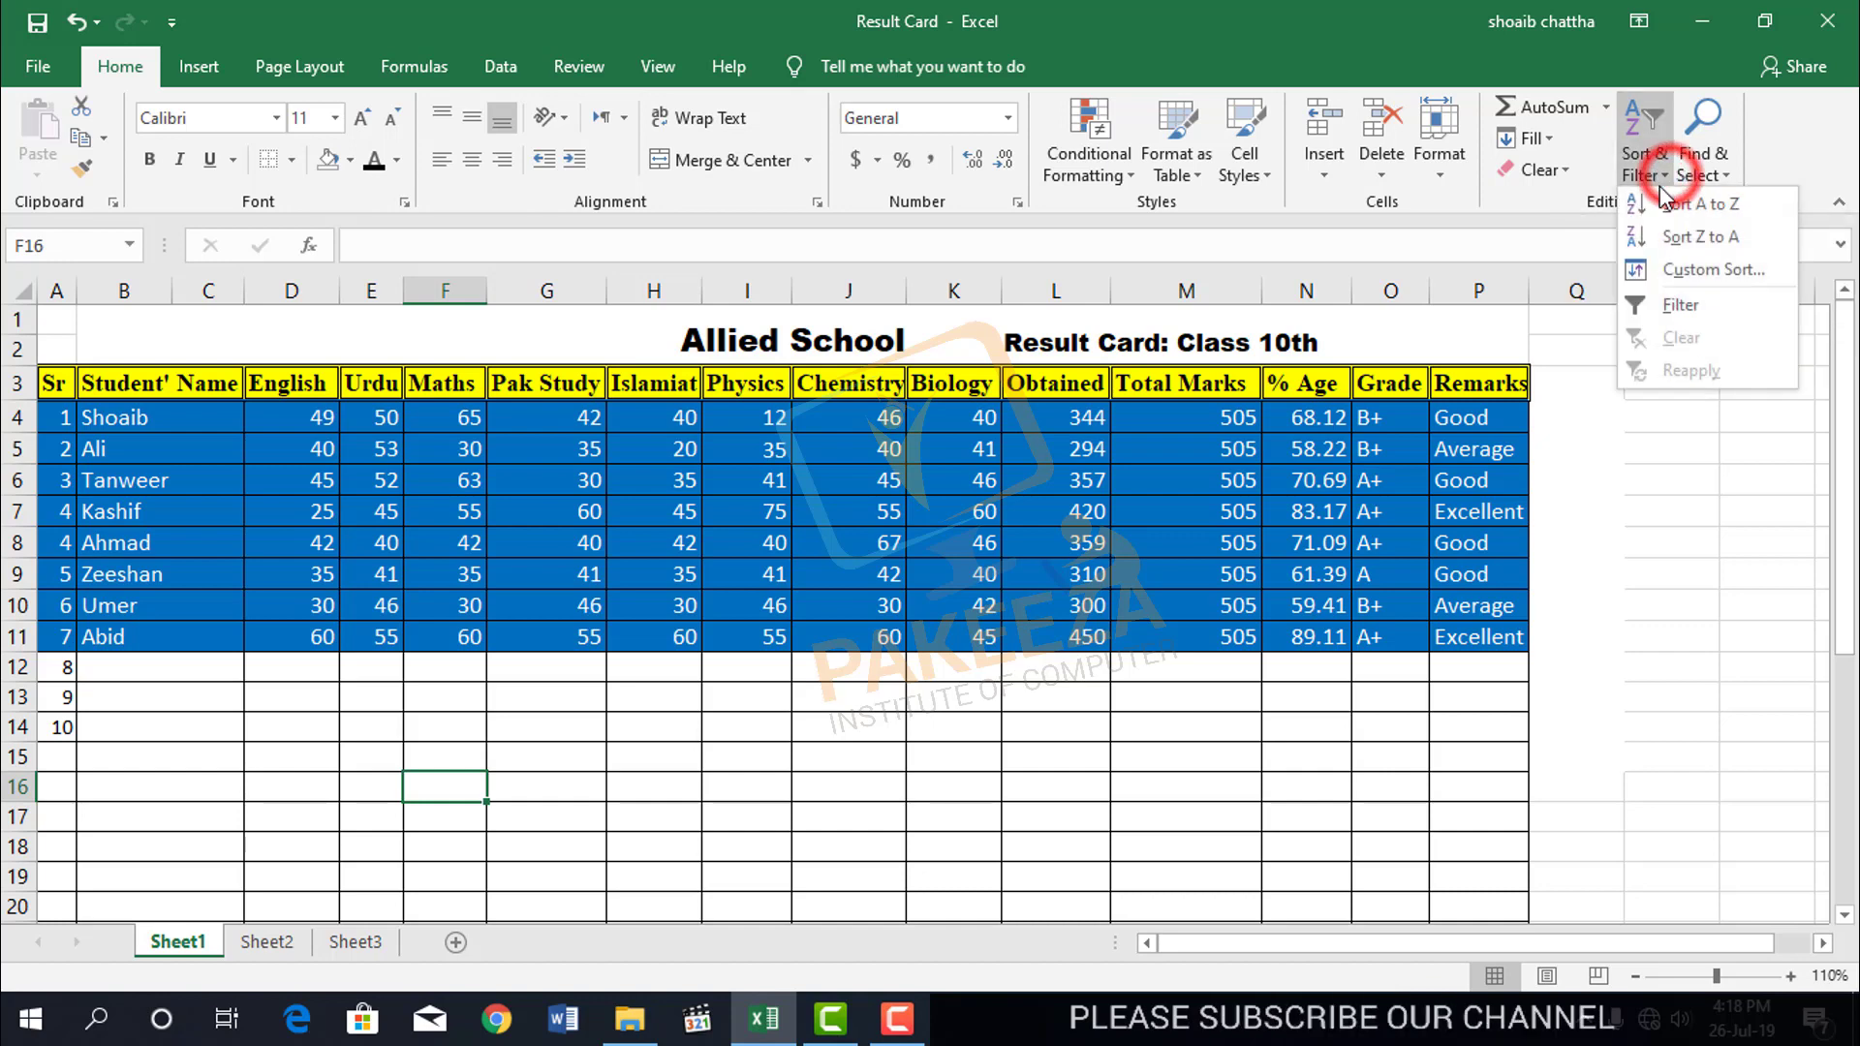
{"action": "left_click", "coordinate": [1684, 306]}
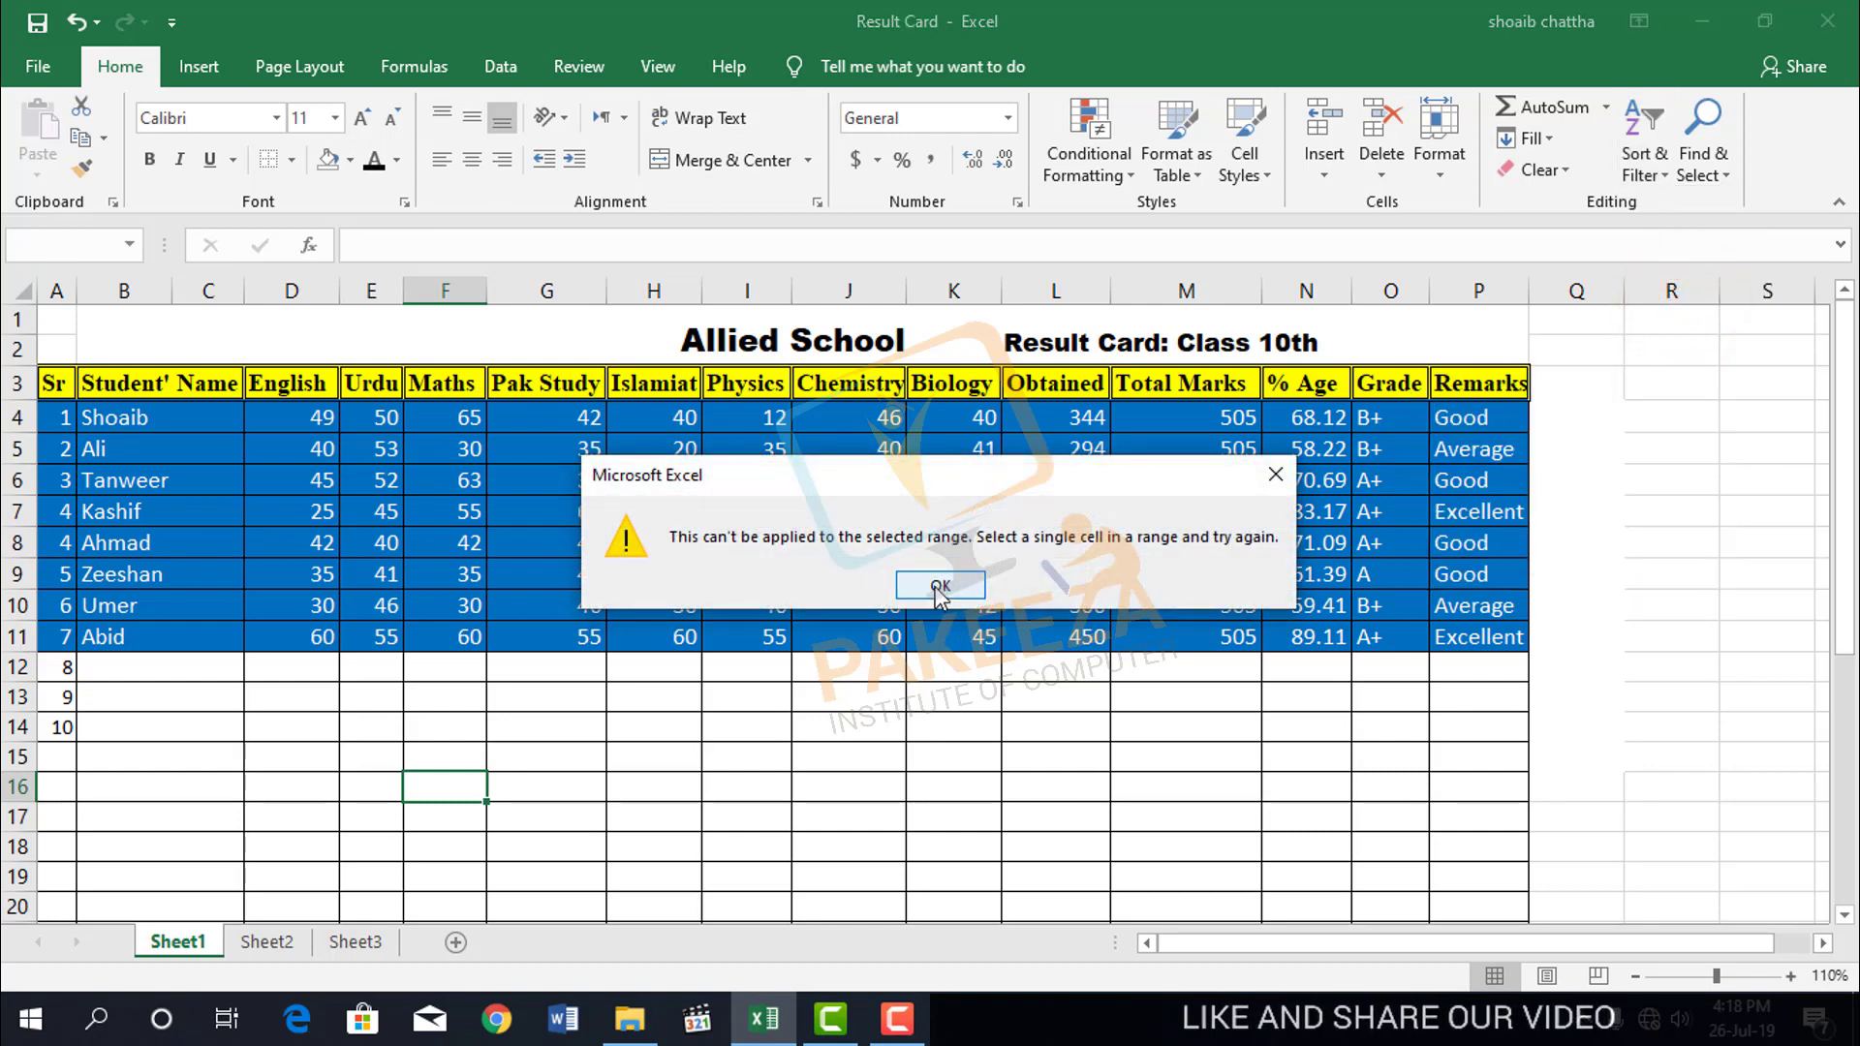
{"action": "left_click", "coordinate": [936, 587]}
{"action": "left_click", "coordinate": [876, 813]}
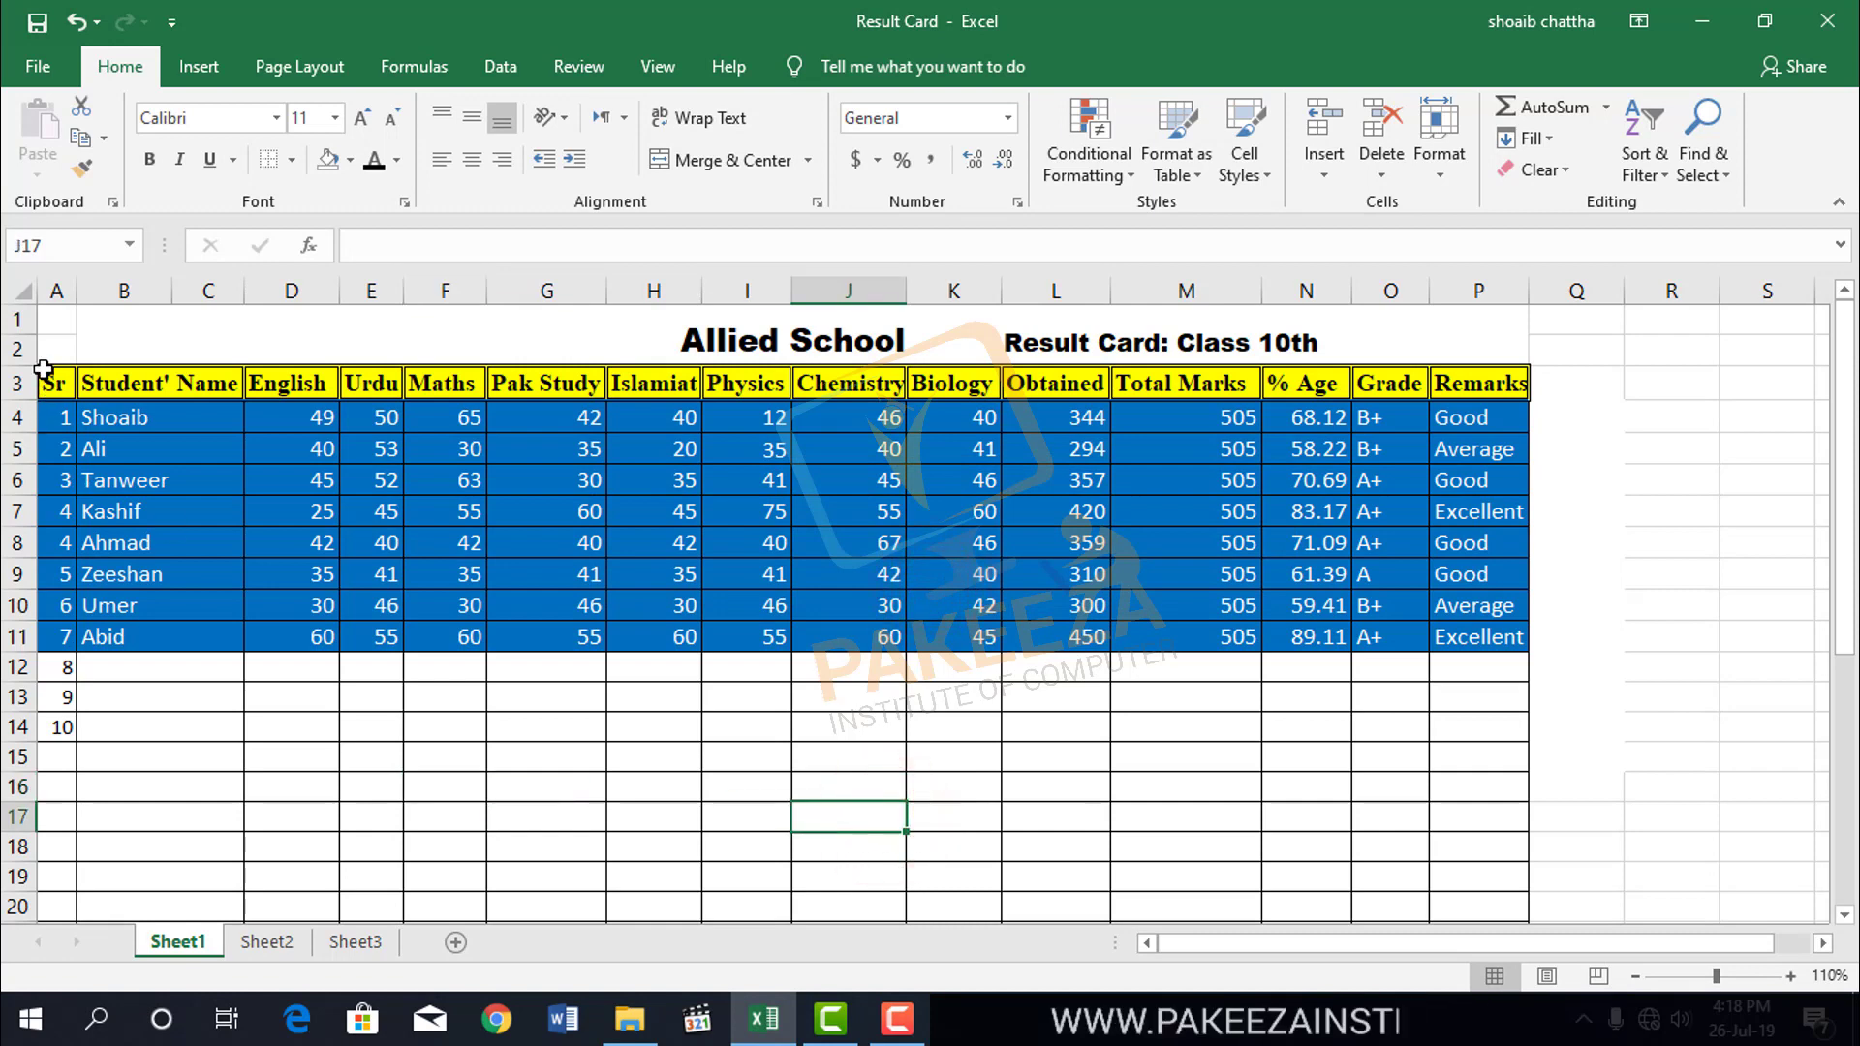
Add filters to the result table in A3:P11, including its header row
{"action": "left_click_drag", "start_coordinate": [45, 366], "coordinate": [1483, 635]}
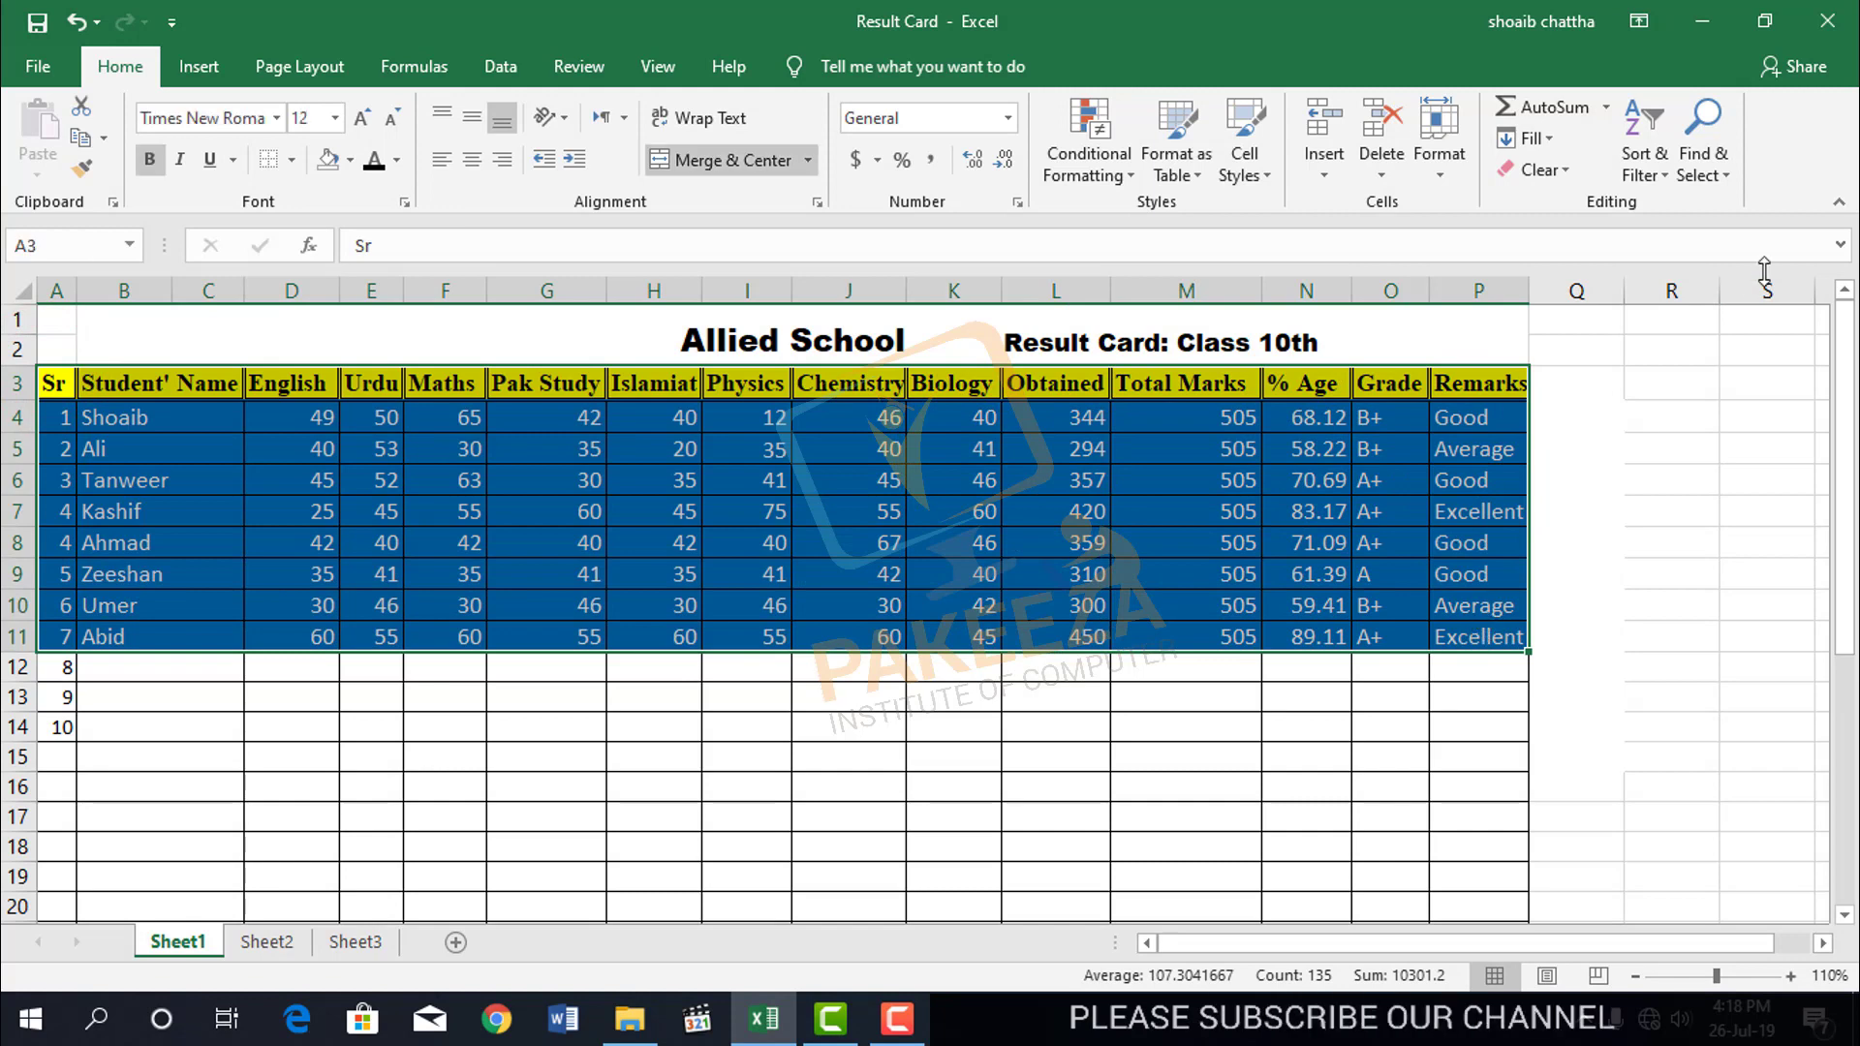
{"action": "left_click", "coordinate": [1659, 165]}
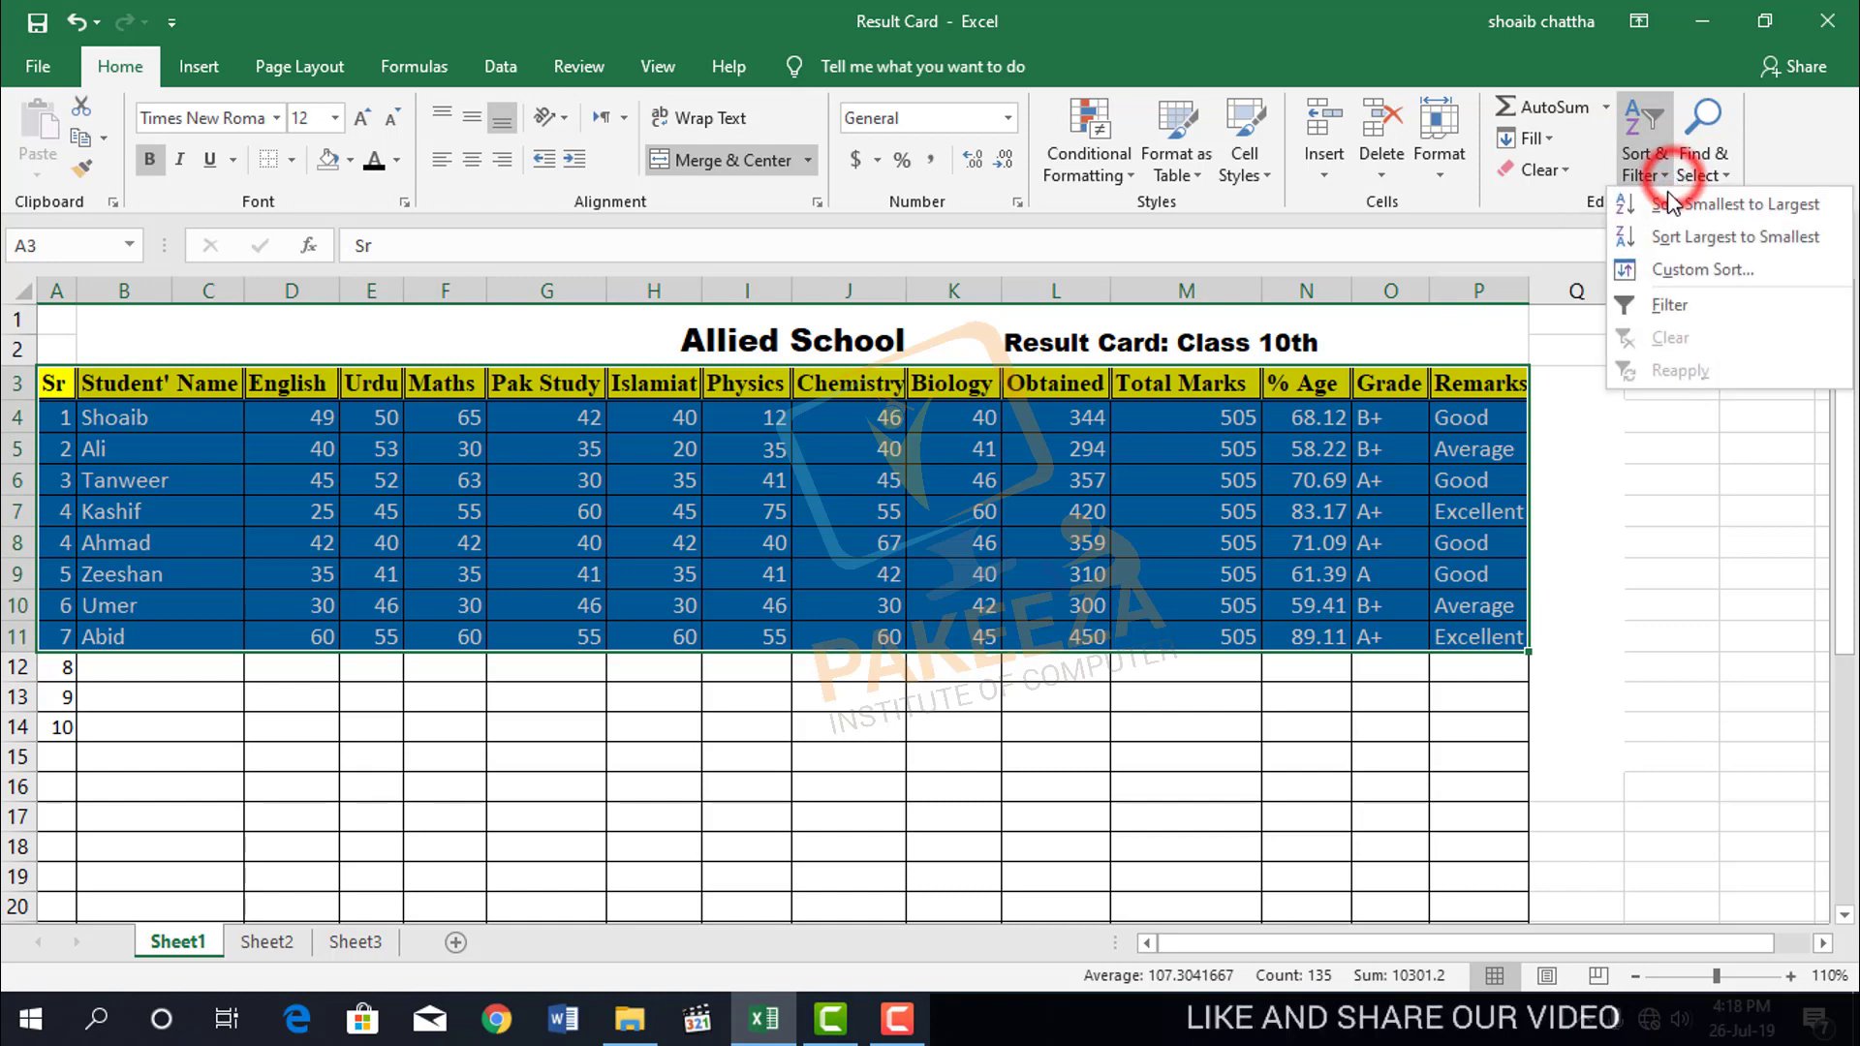
{"action": "left_click", "coordinate": [1666, 306]}
{"action": "left_click", "coordinate": [1661, 291]}
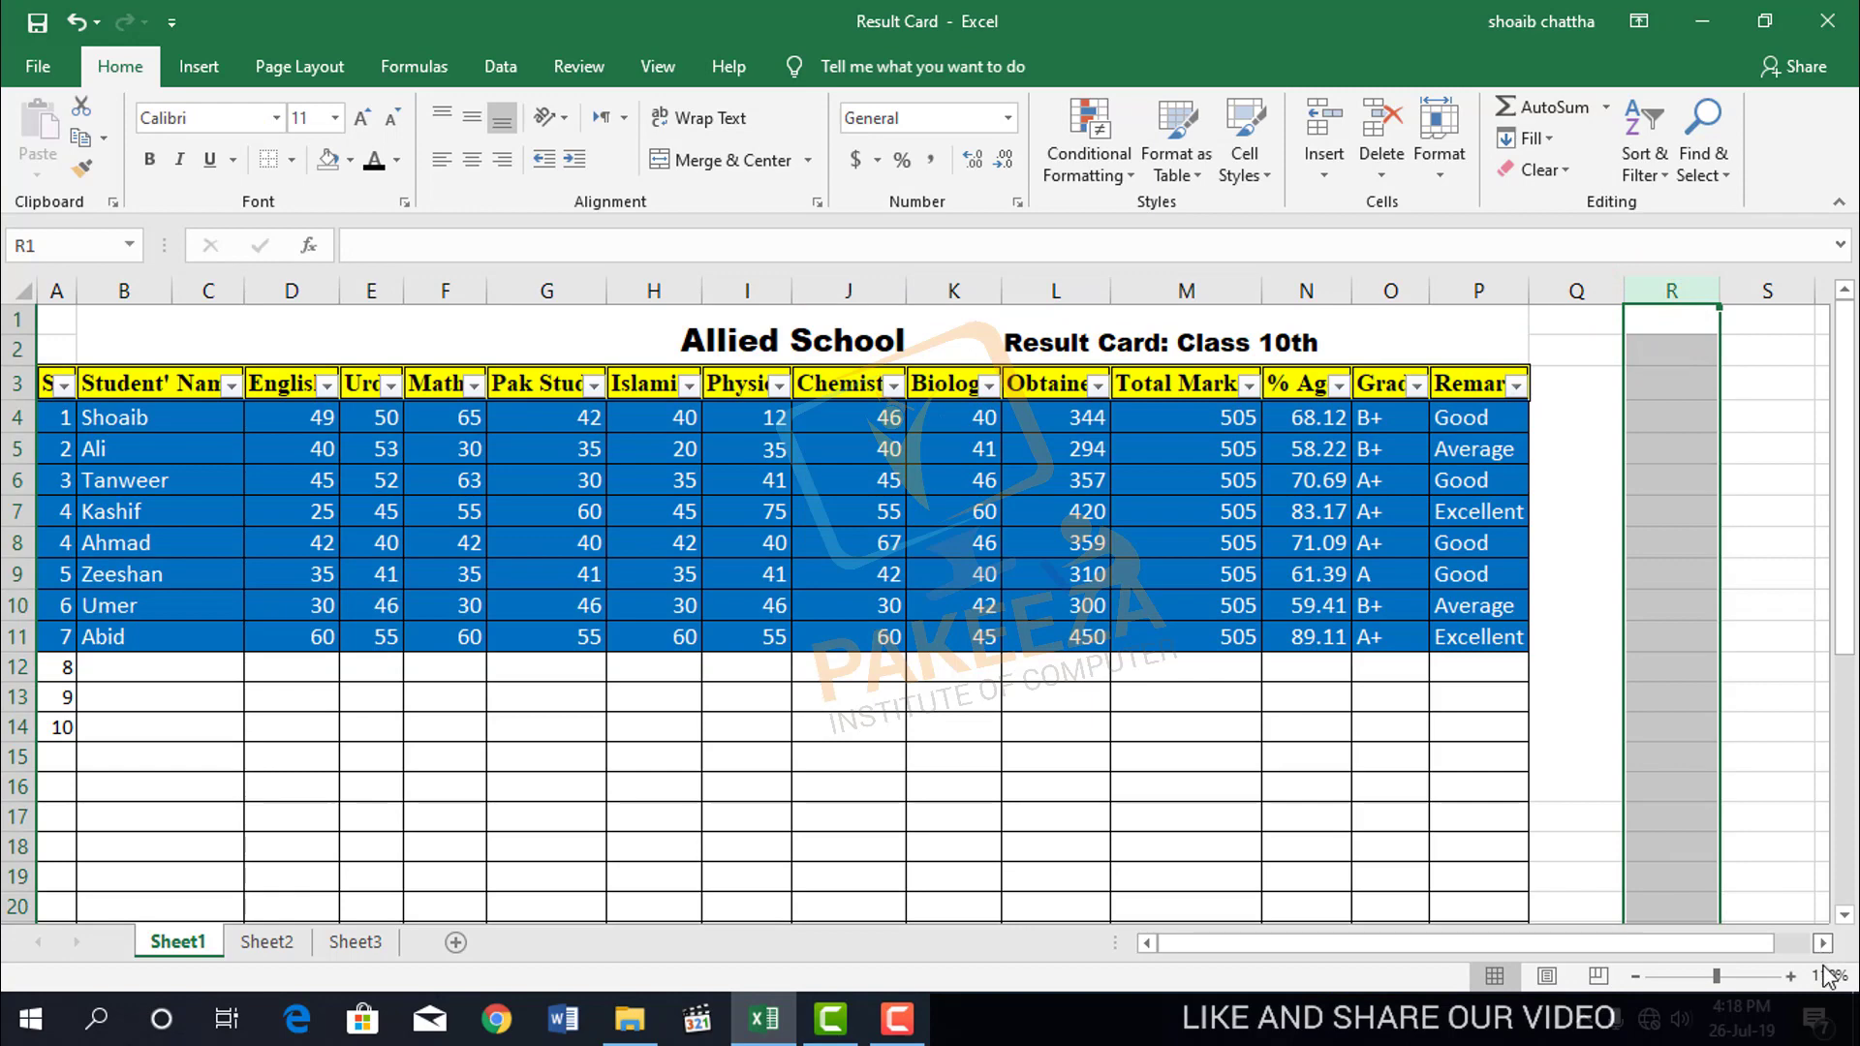
Examine the filter options of the Physics and English columns at 120% zoom and dismiss them without applying a filter
{"action": "left_click", "coordinate": [1791, 976]}
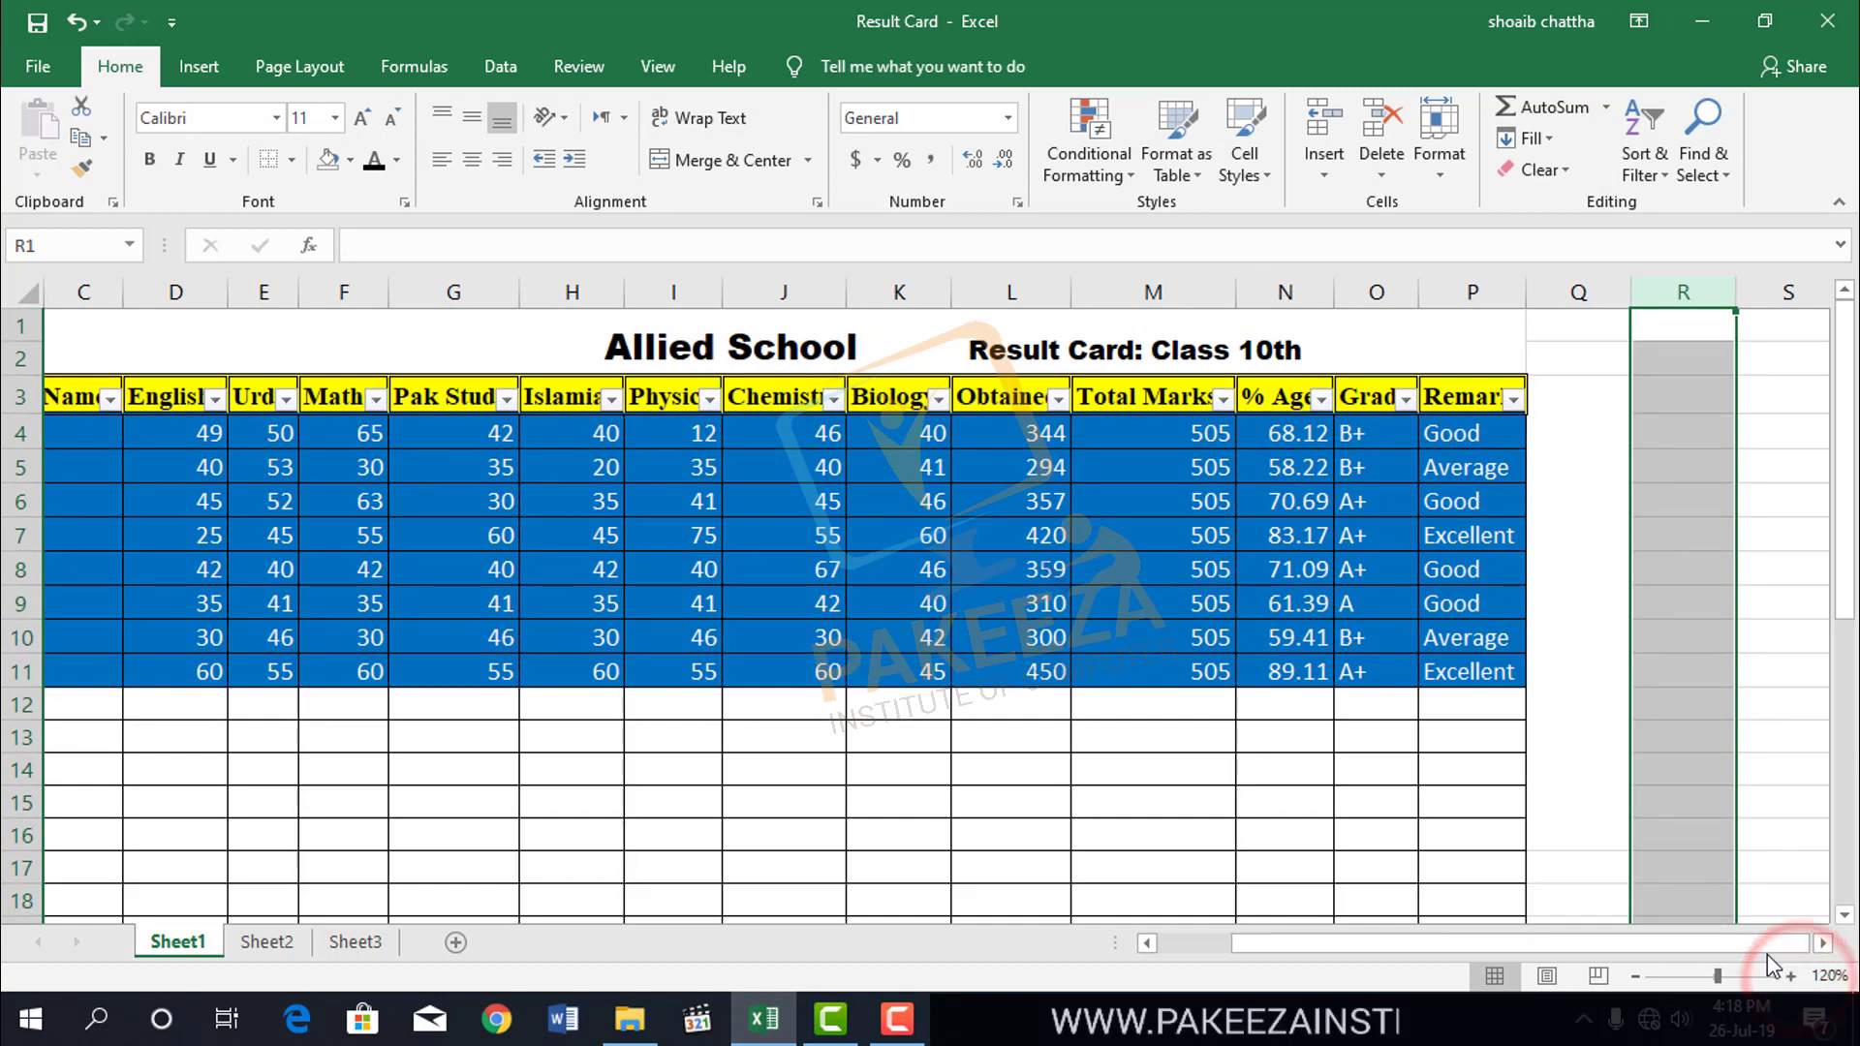
{"action": "left_click_drag", "start_coordinate": [1767, 948], "coordinate": [1654, 948]}
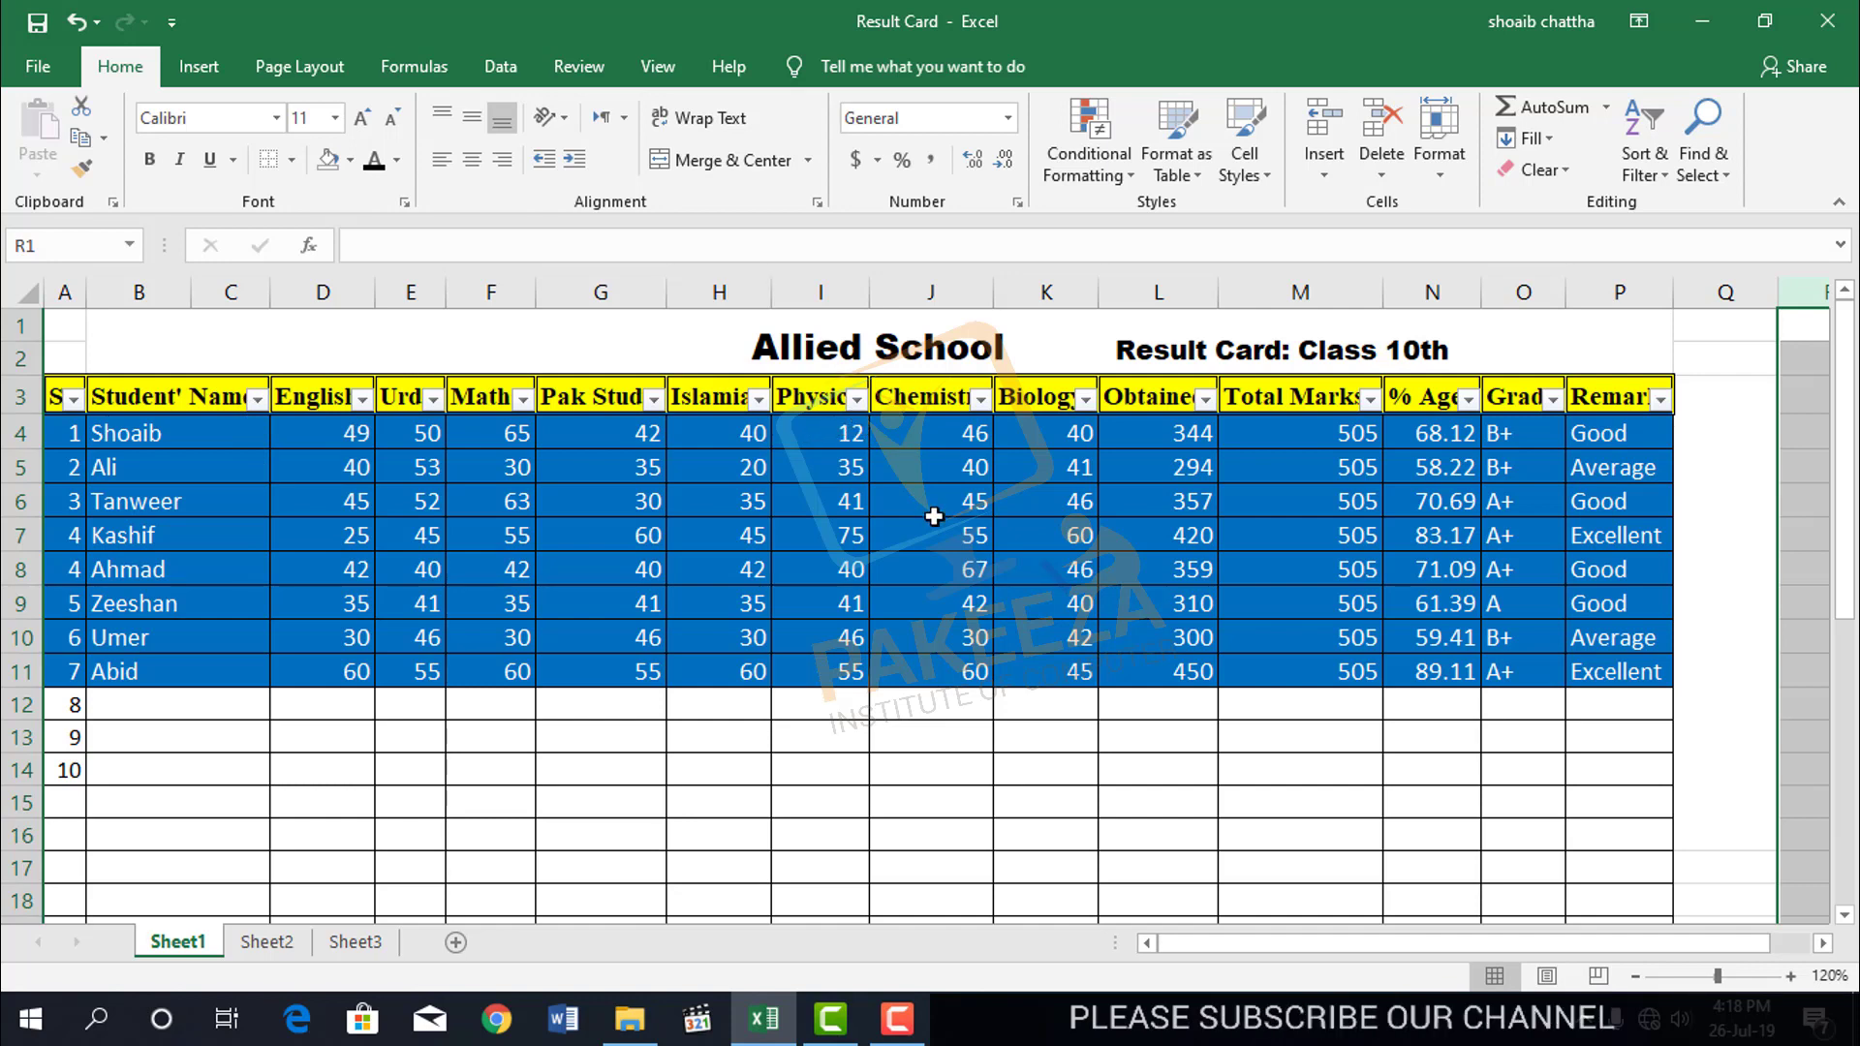
{"action": "left_click", "coordinate": [857, 401]}
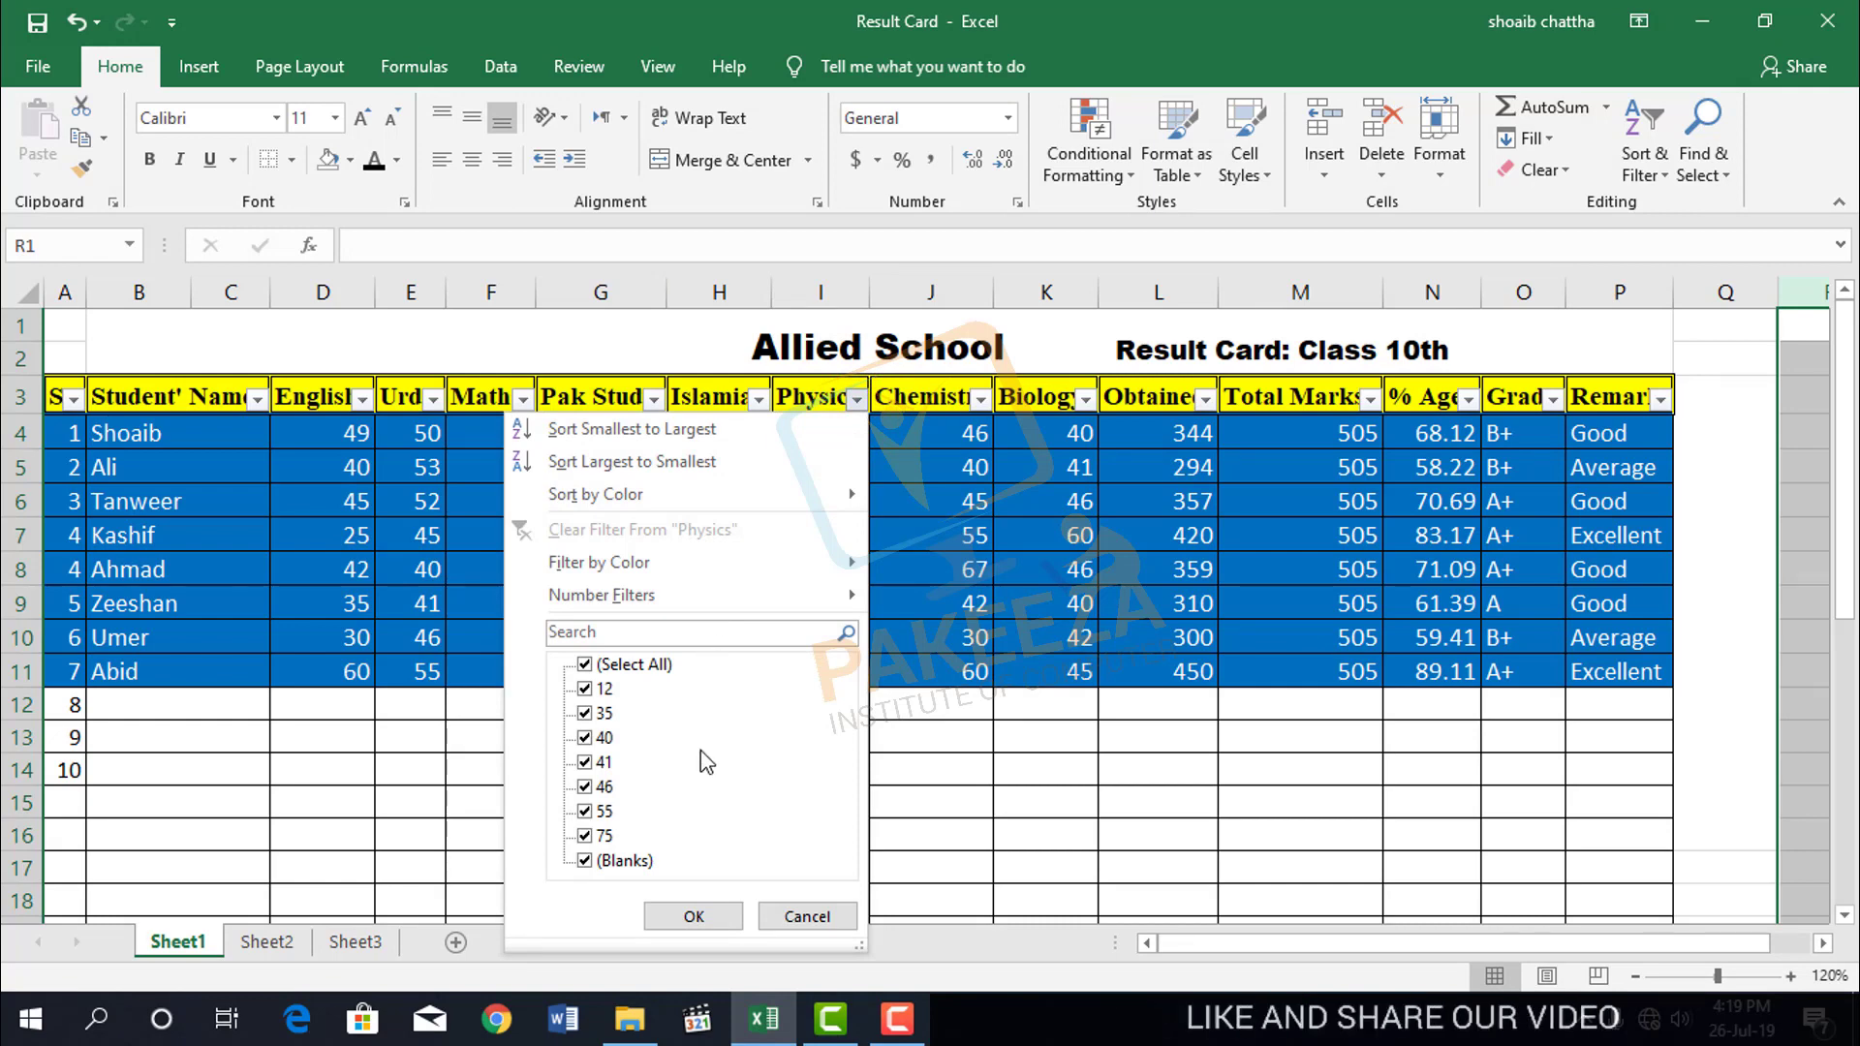
{"action": "left_click", "coordinate": [735, 328]}
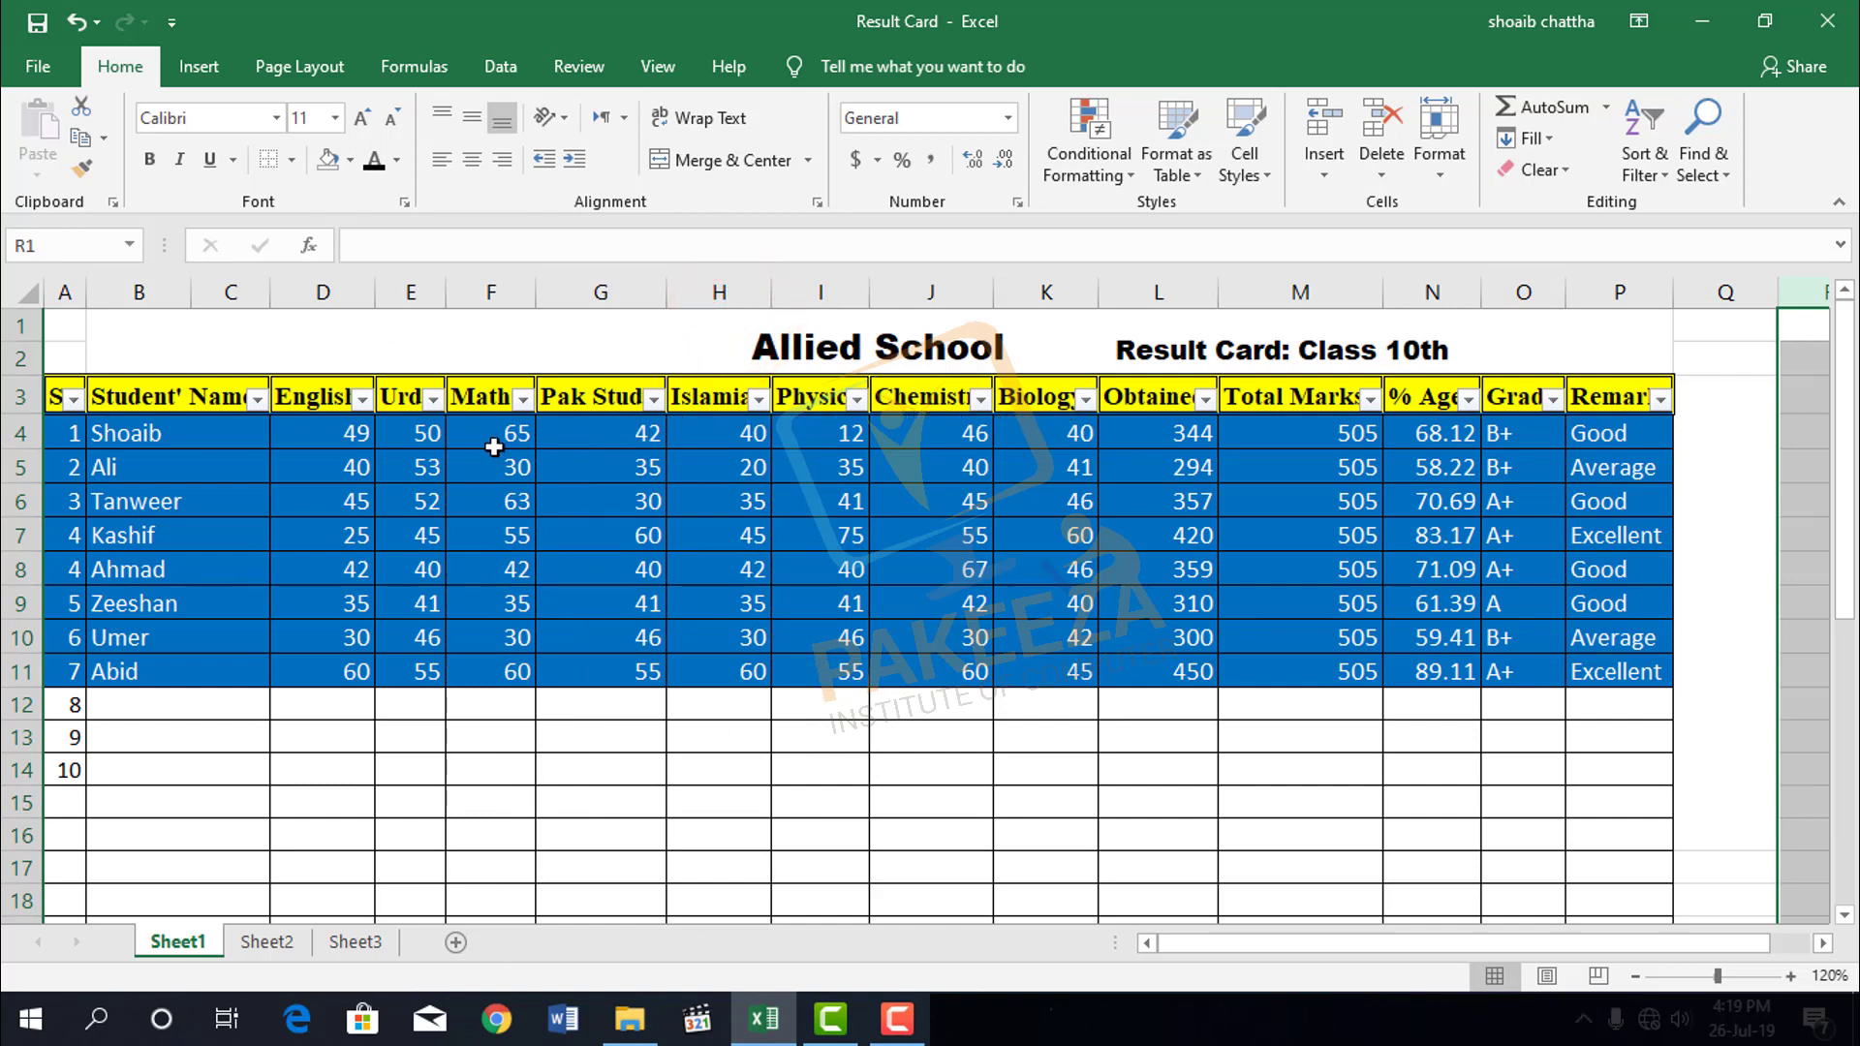
{"action": "left_click", "coordinate": [362, 399]}
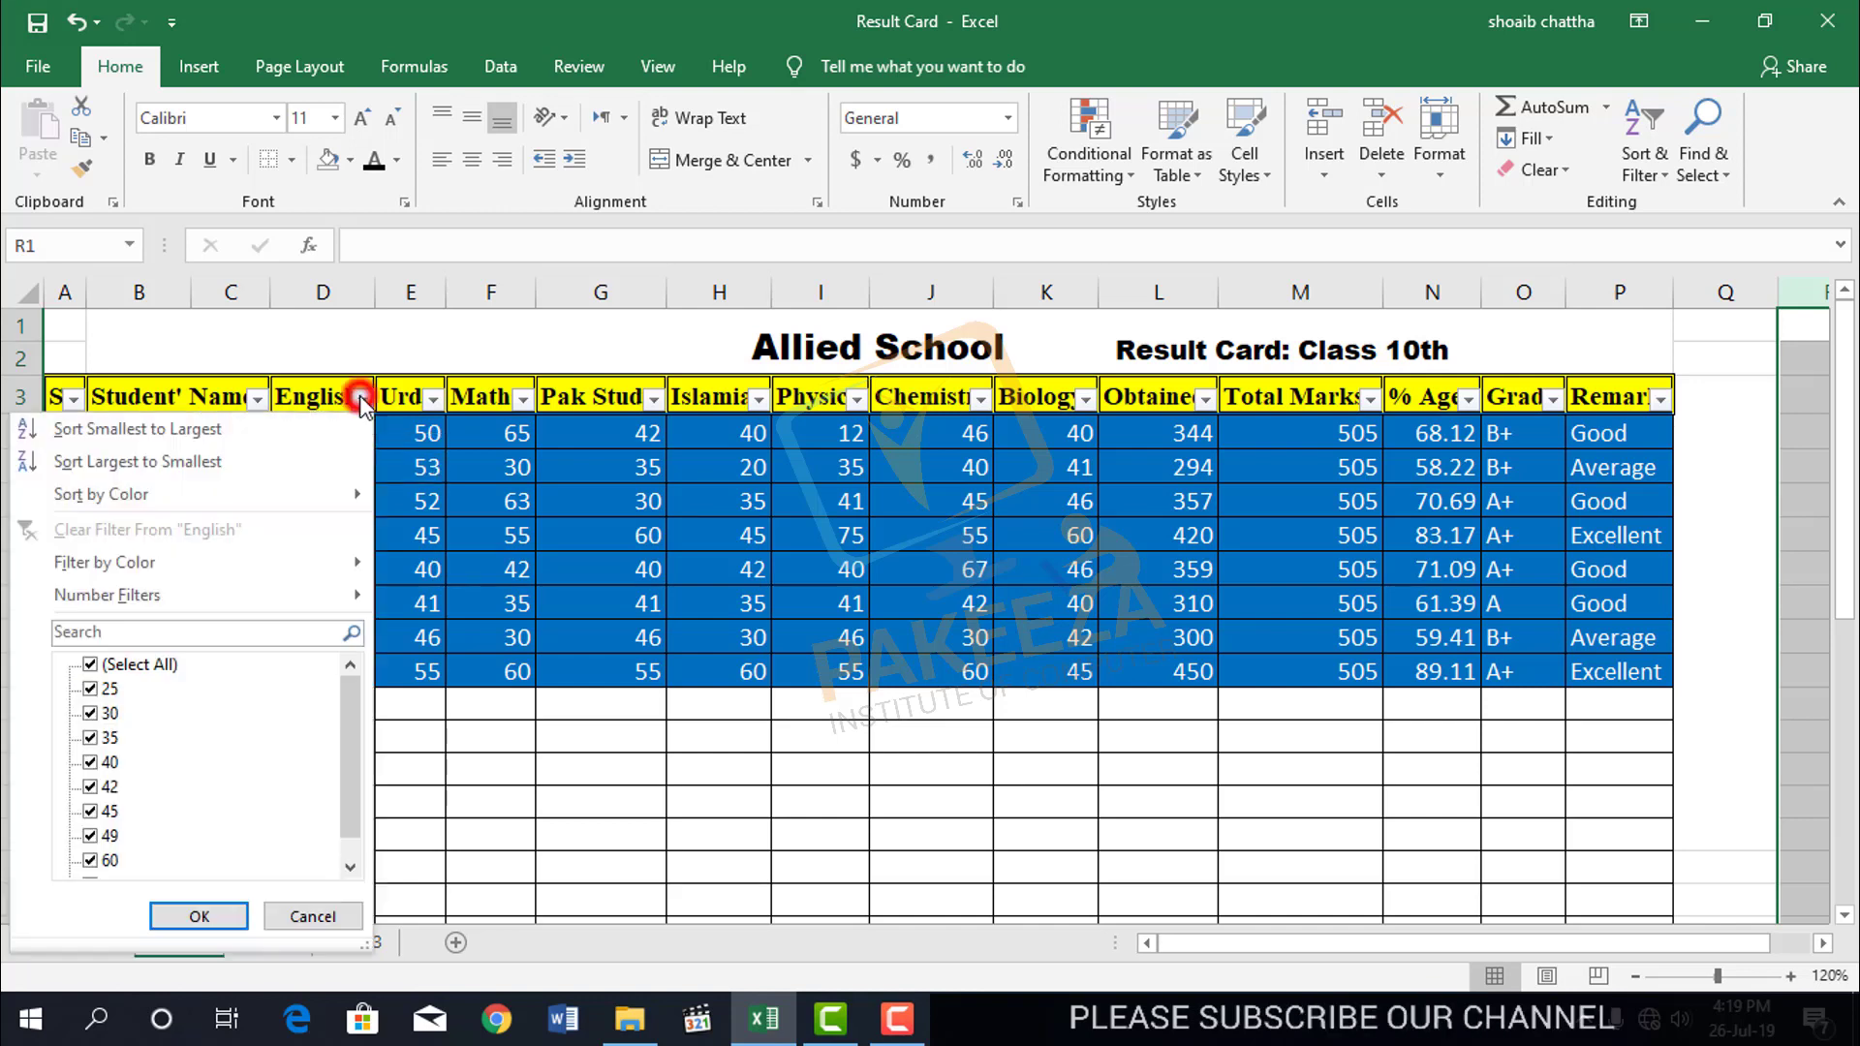
{"action": "left_click", "coordinate": [90, 664]}
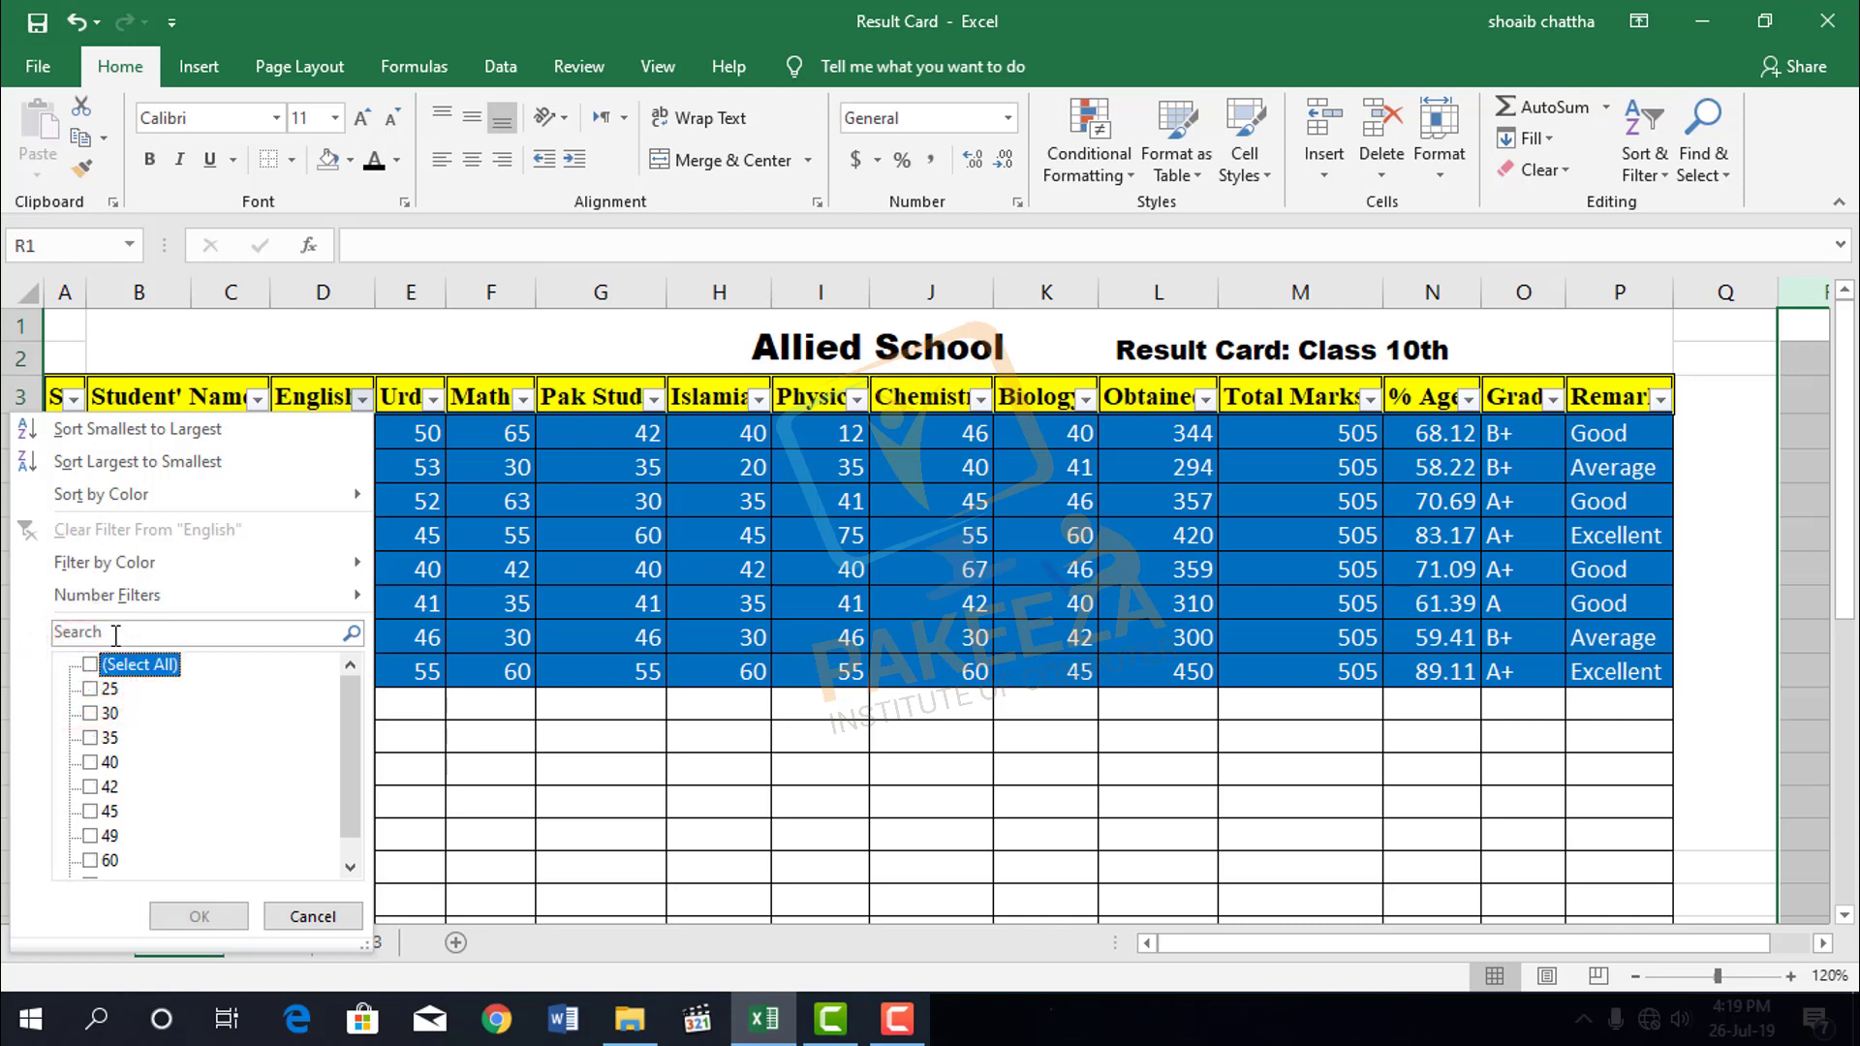
{"action": "left_click", "coordinate": [320, 916]}
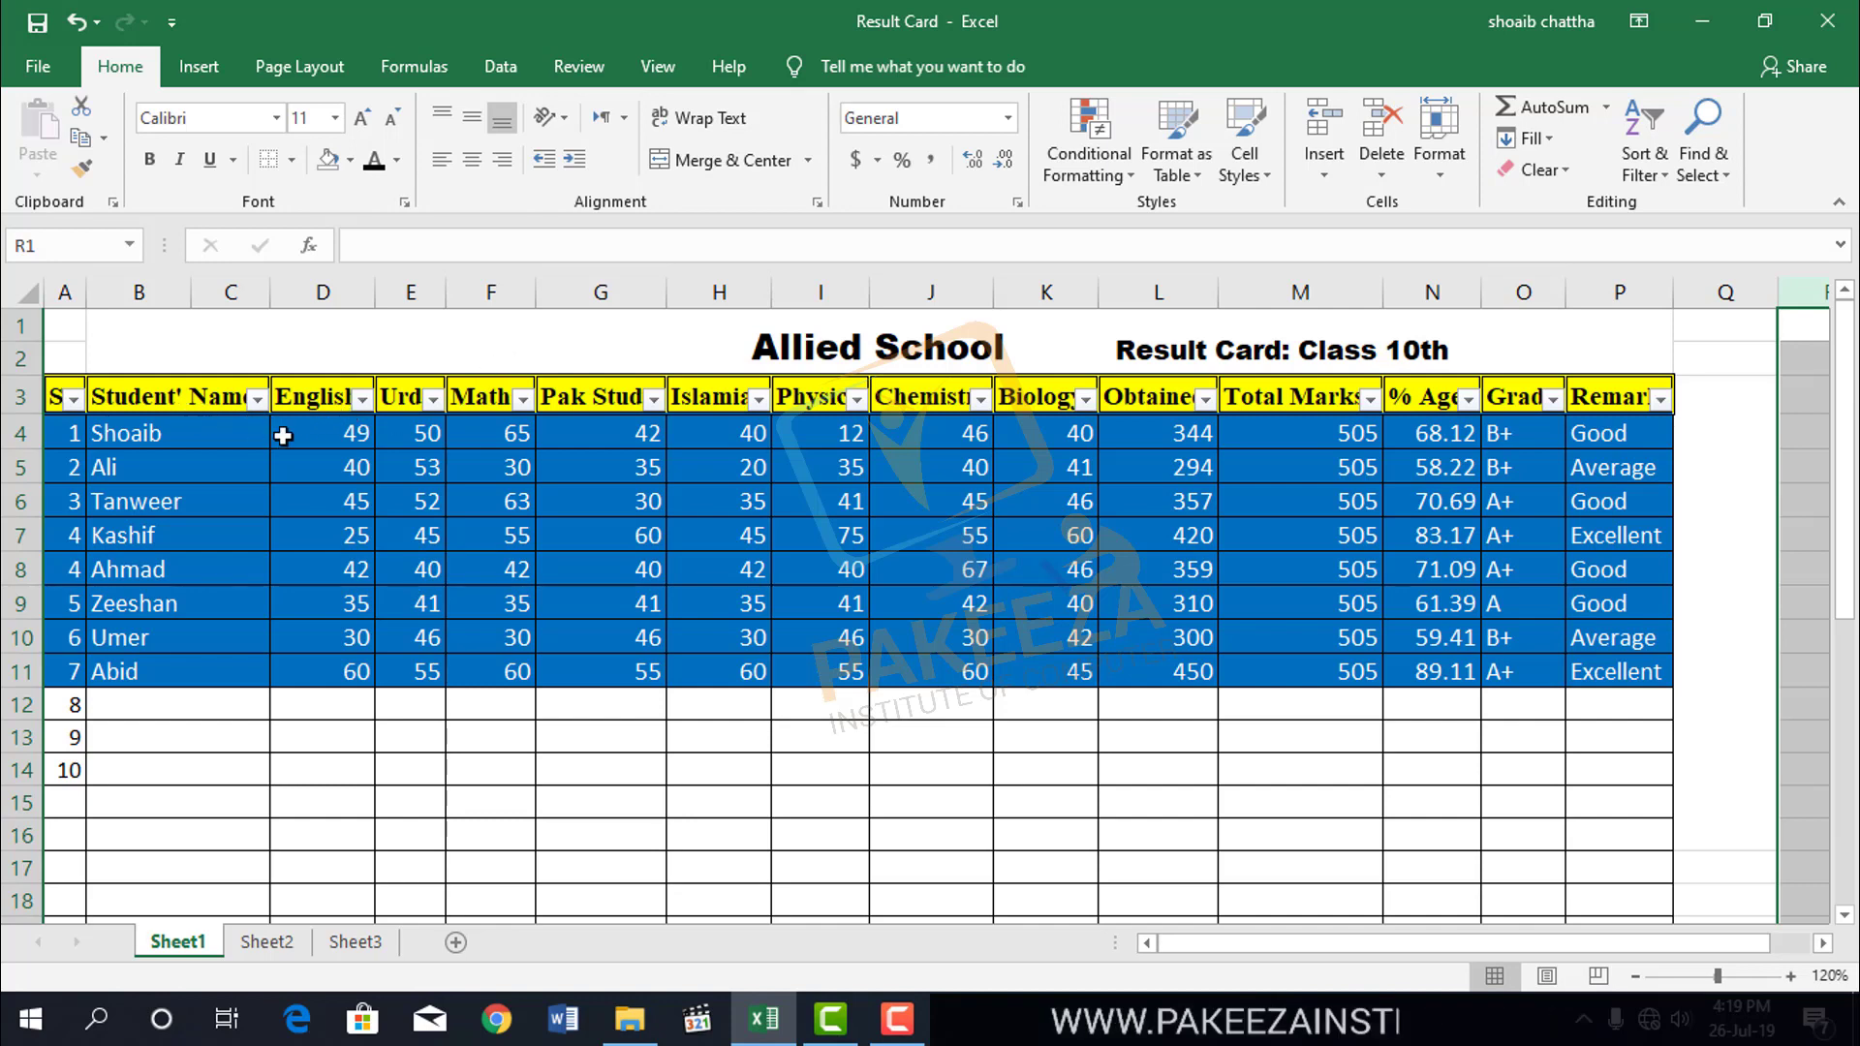
Filter the Student' Name column to show only the students in rows 4 and 7, excluding the other names and blanks
{"action": "left_click", "coordinate": [258, 400]}
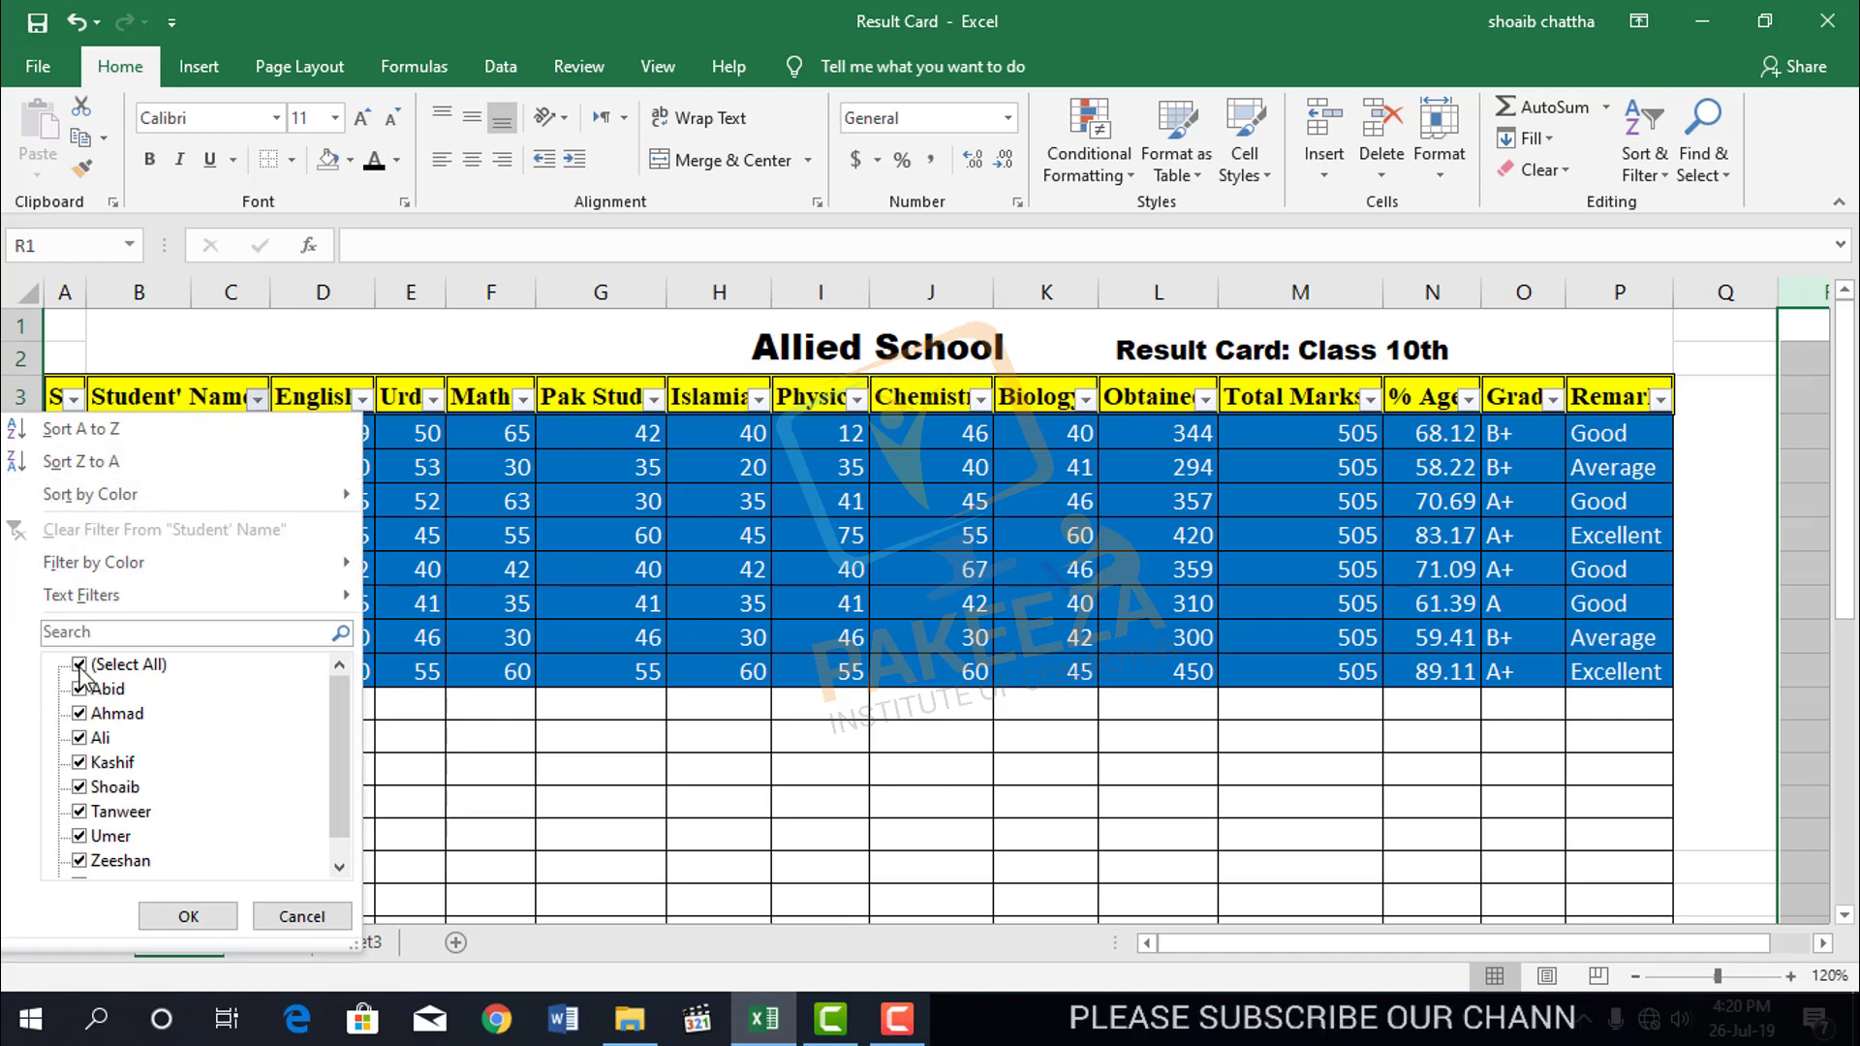
{"action": "left_click", "coordinate": [93, 854]}
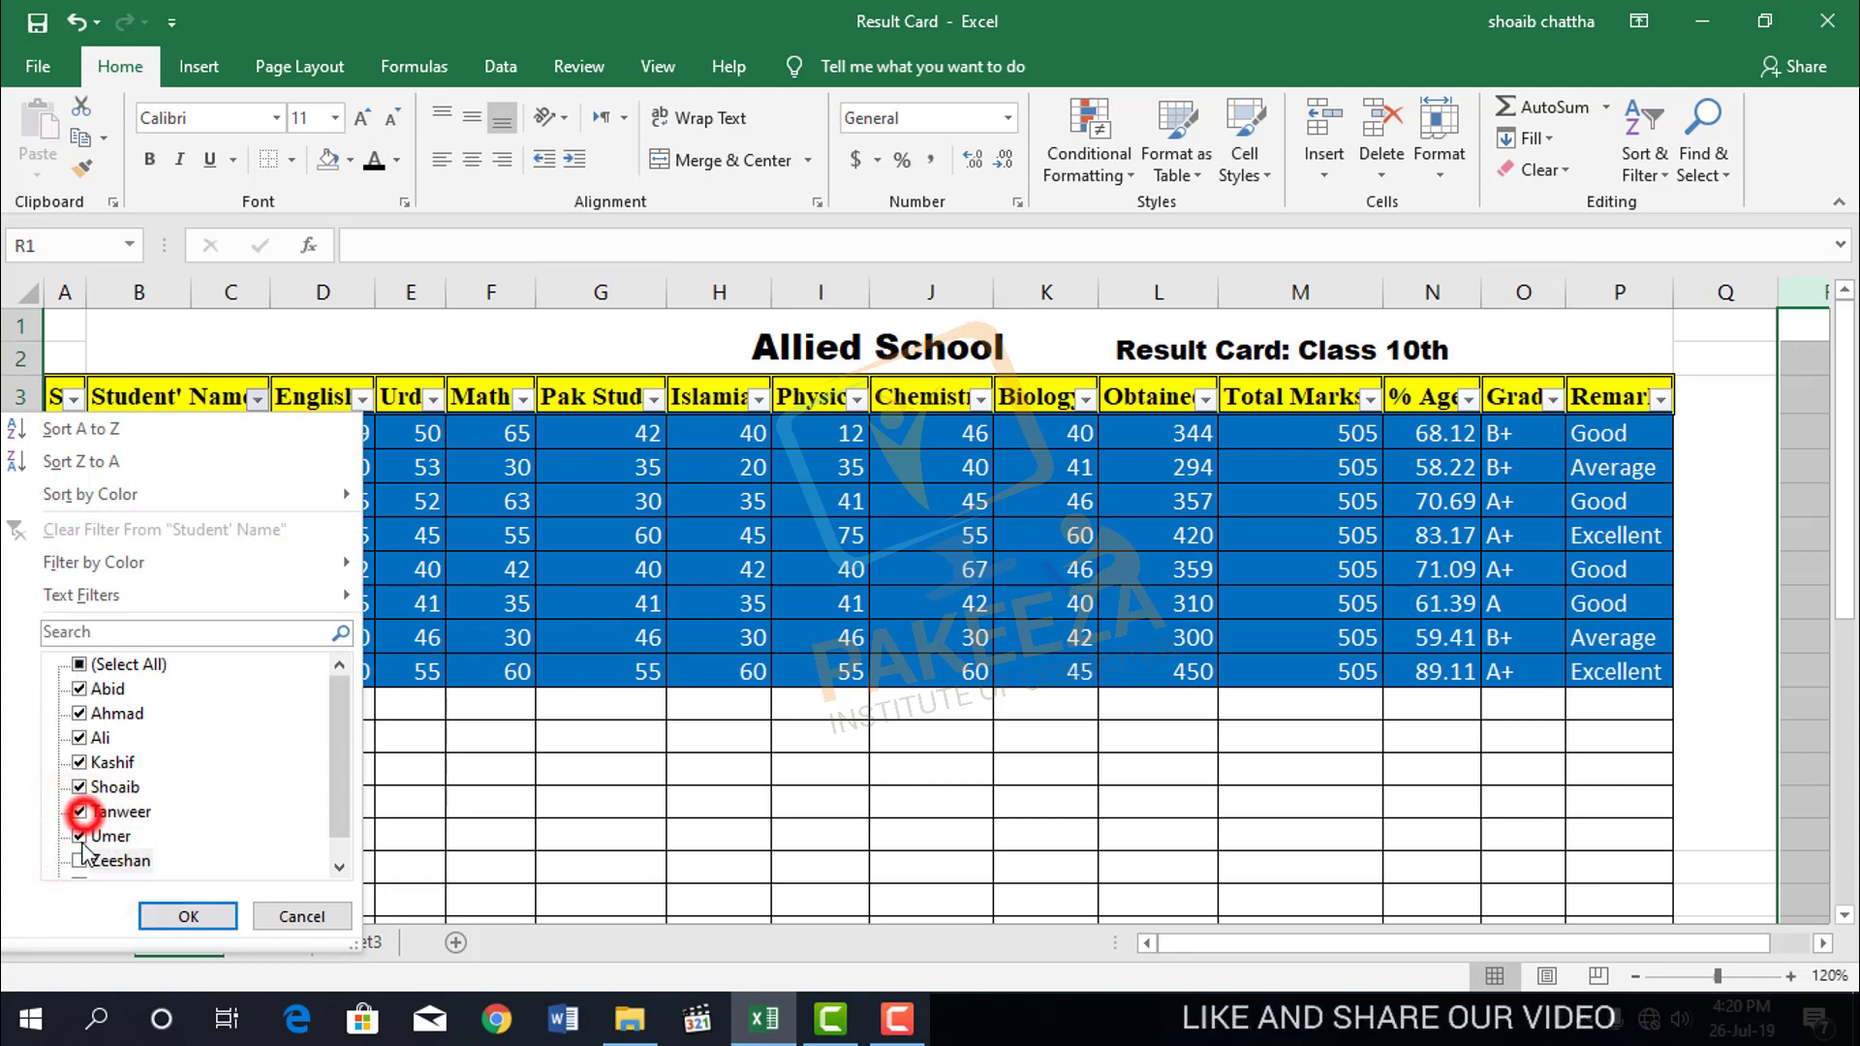
{"action": "left_click", "coordinate": [80, 836]}
{"action": "left_click", "coordinate": [79, 812]}
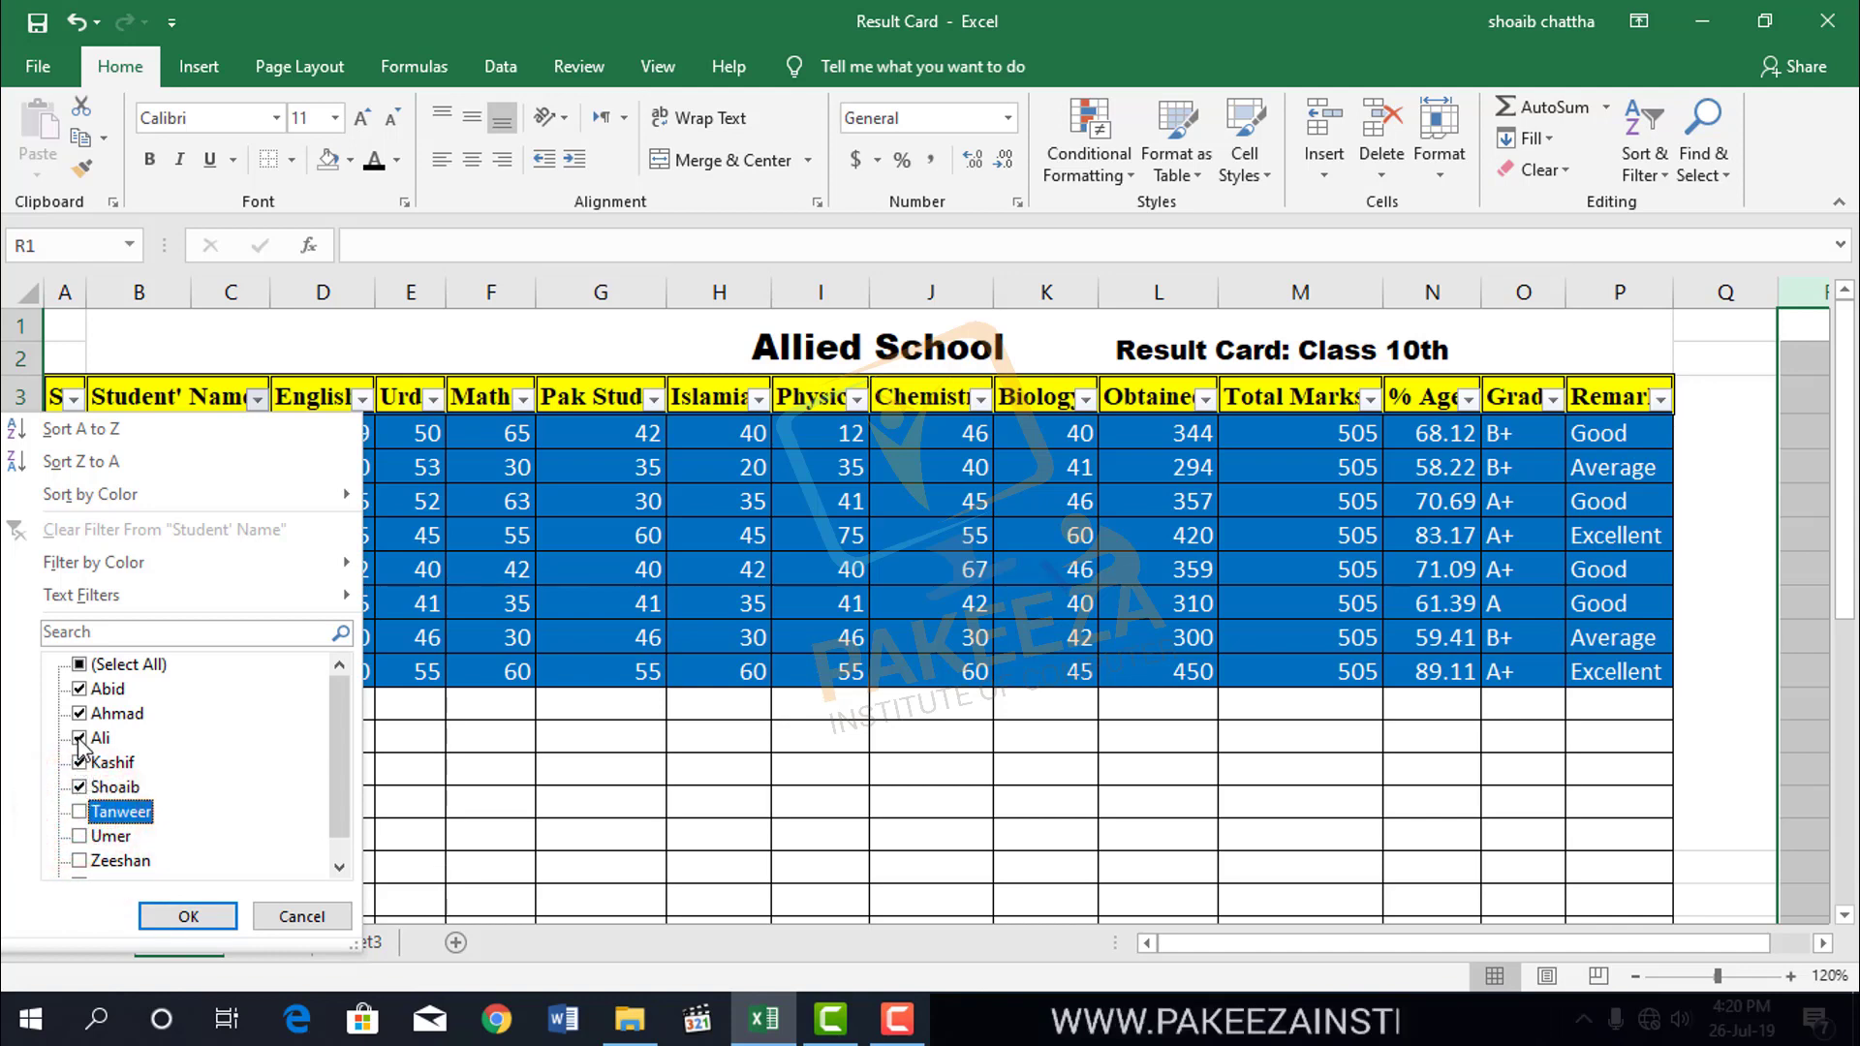
{"action": "left_click", "coordinate": [79, 737]}
{"action": "left_click", "coordinate": [79, 713]}
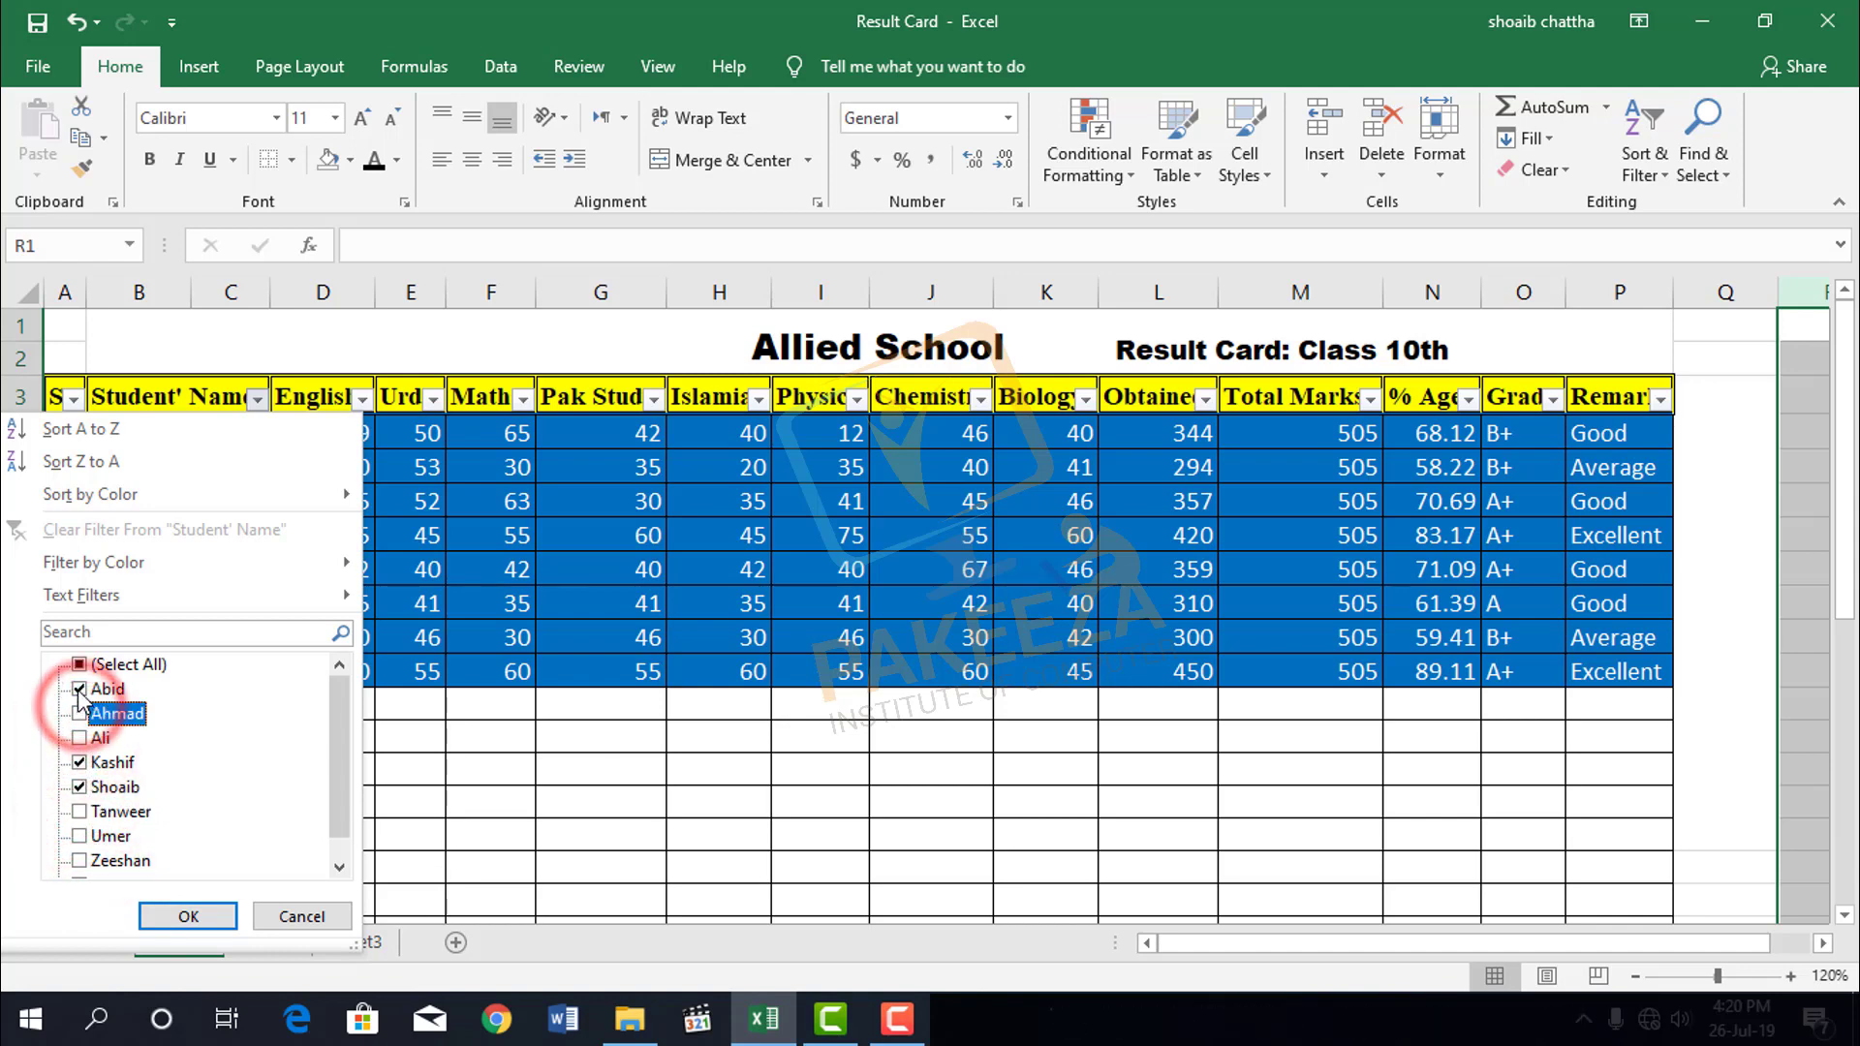
{"action": "left_click", "coordinate": [79, 688]}
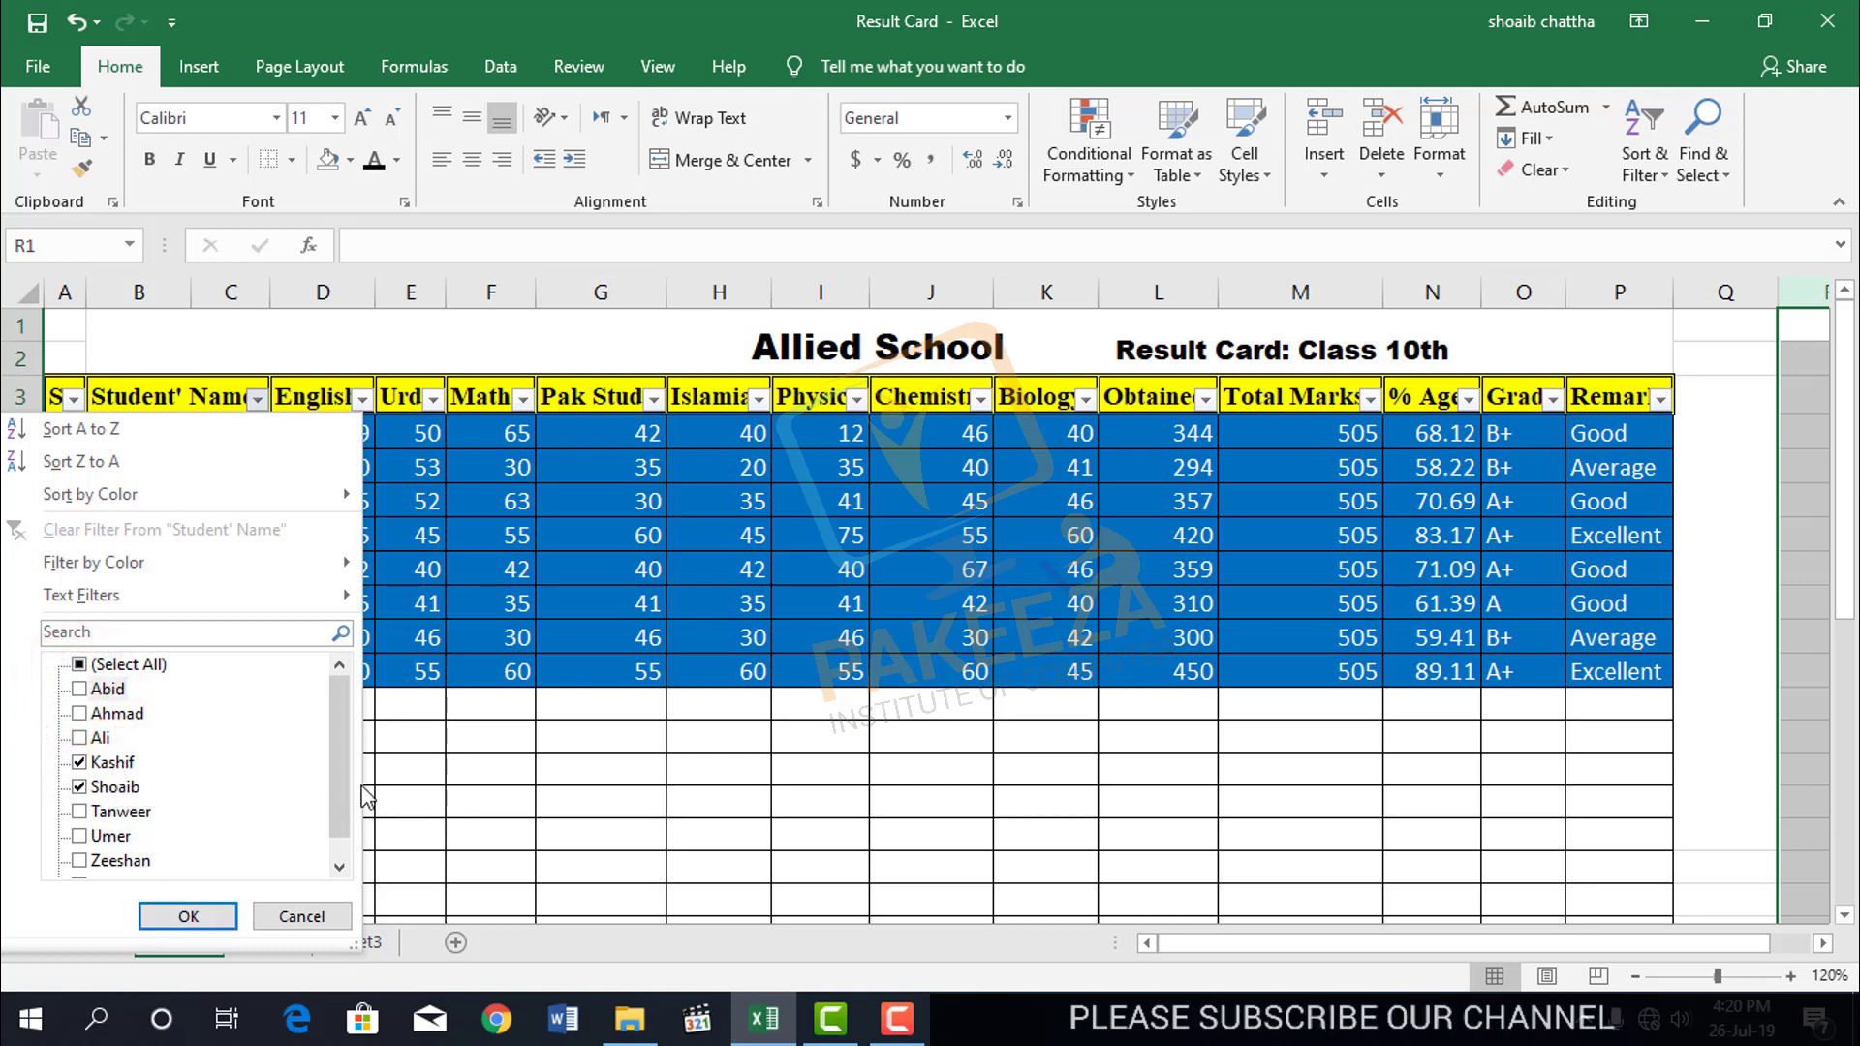
{"action": "left_click_drag", "start_coordinate": [334, 806], "coordinate": [334, 822]}
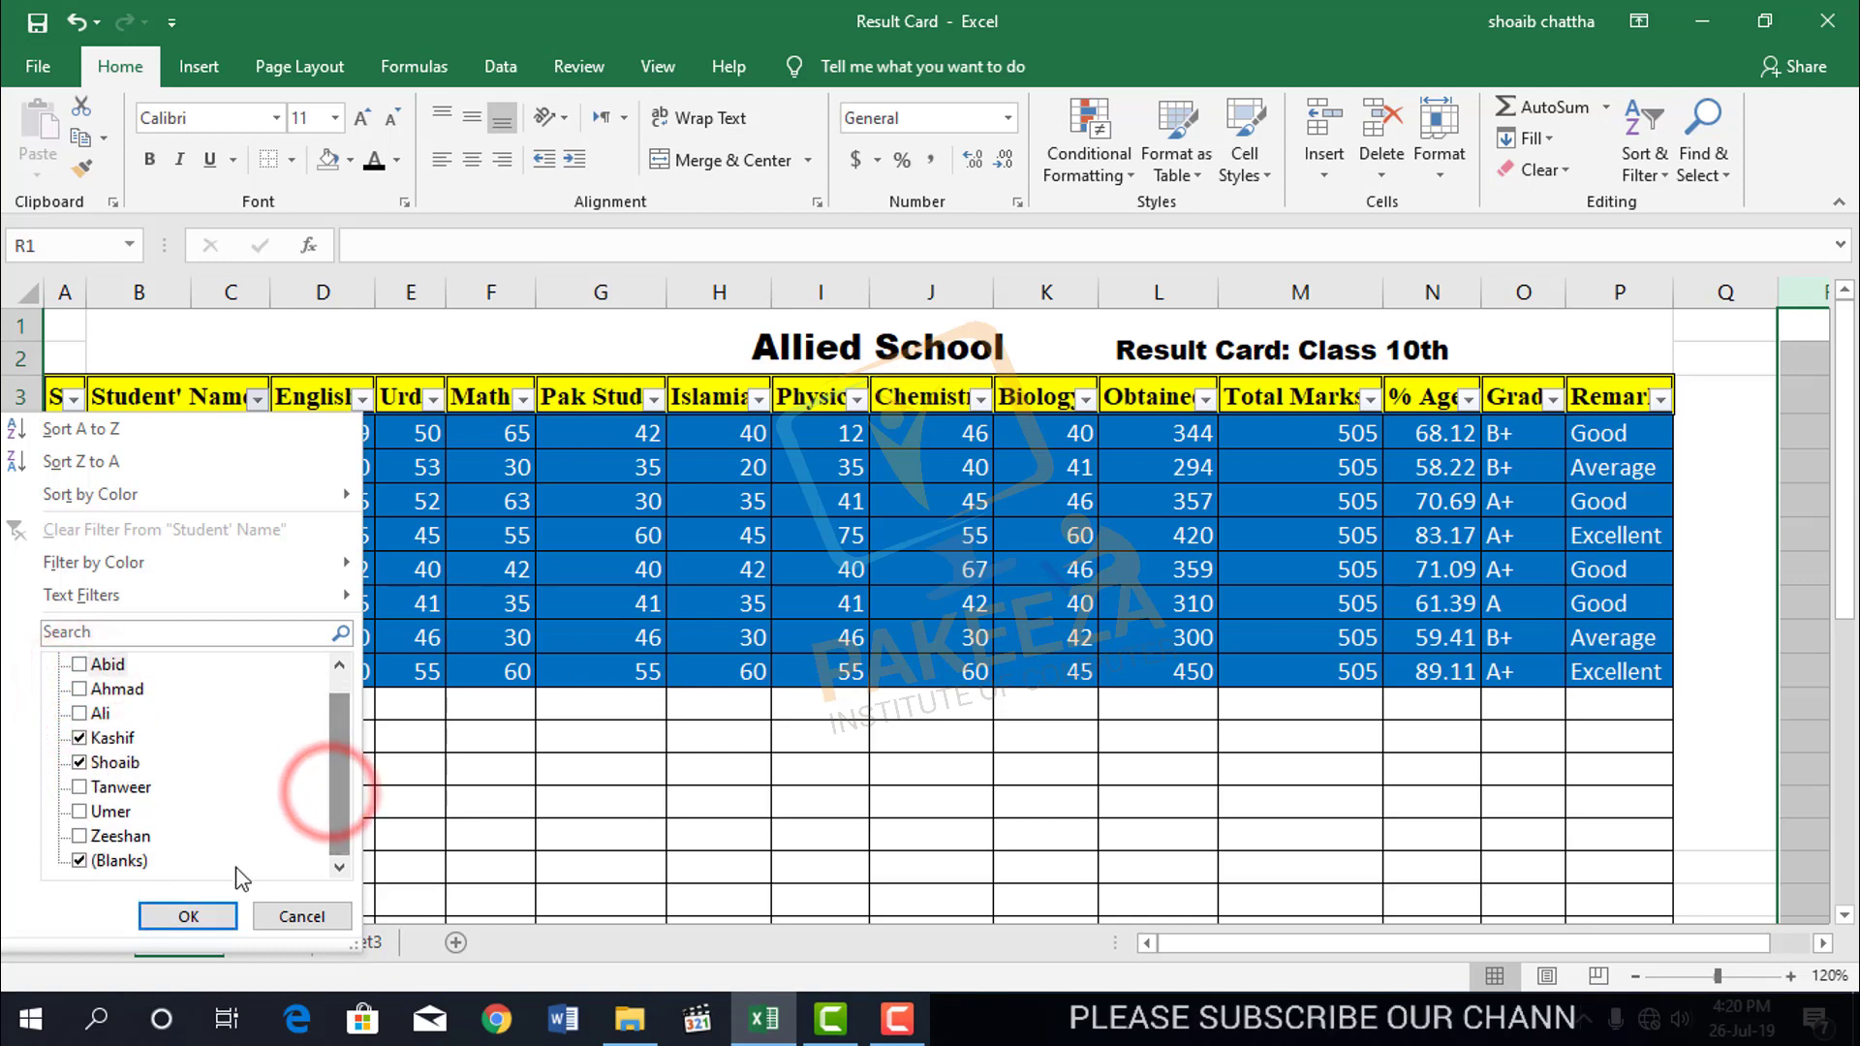
{"action": "left_click", "coordinate": [79, 860]}
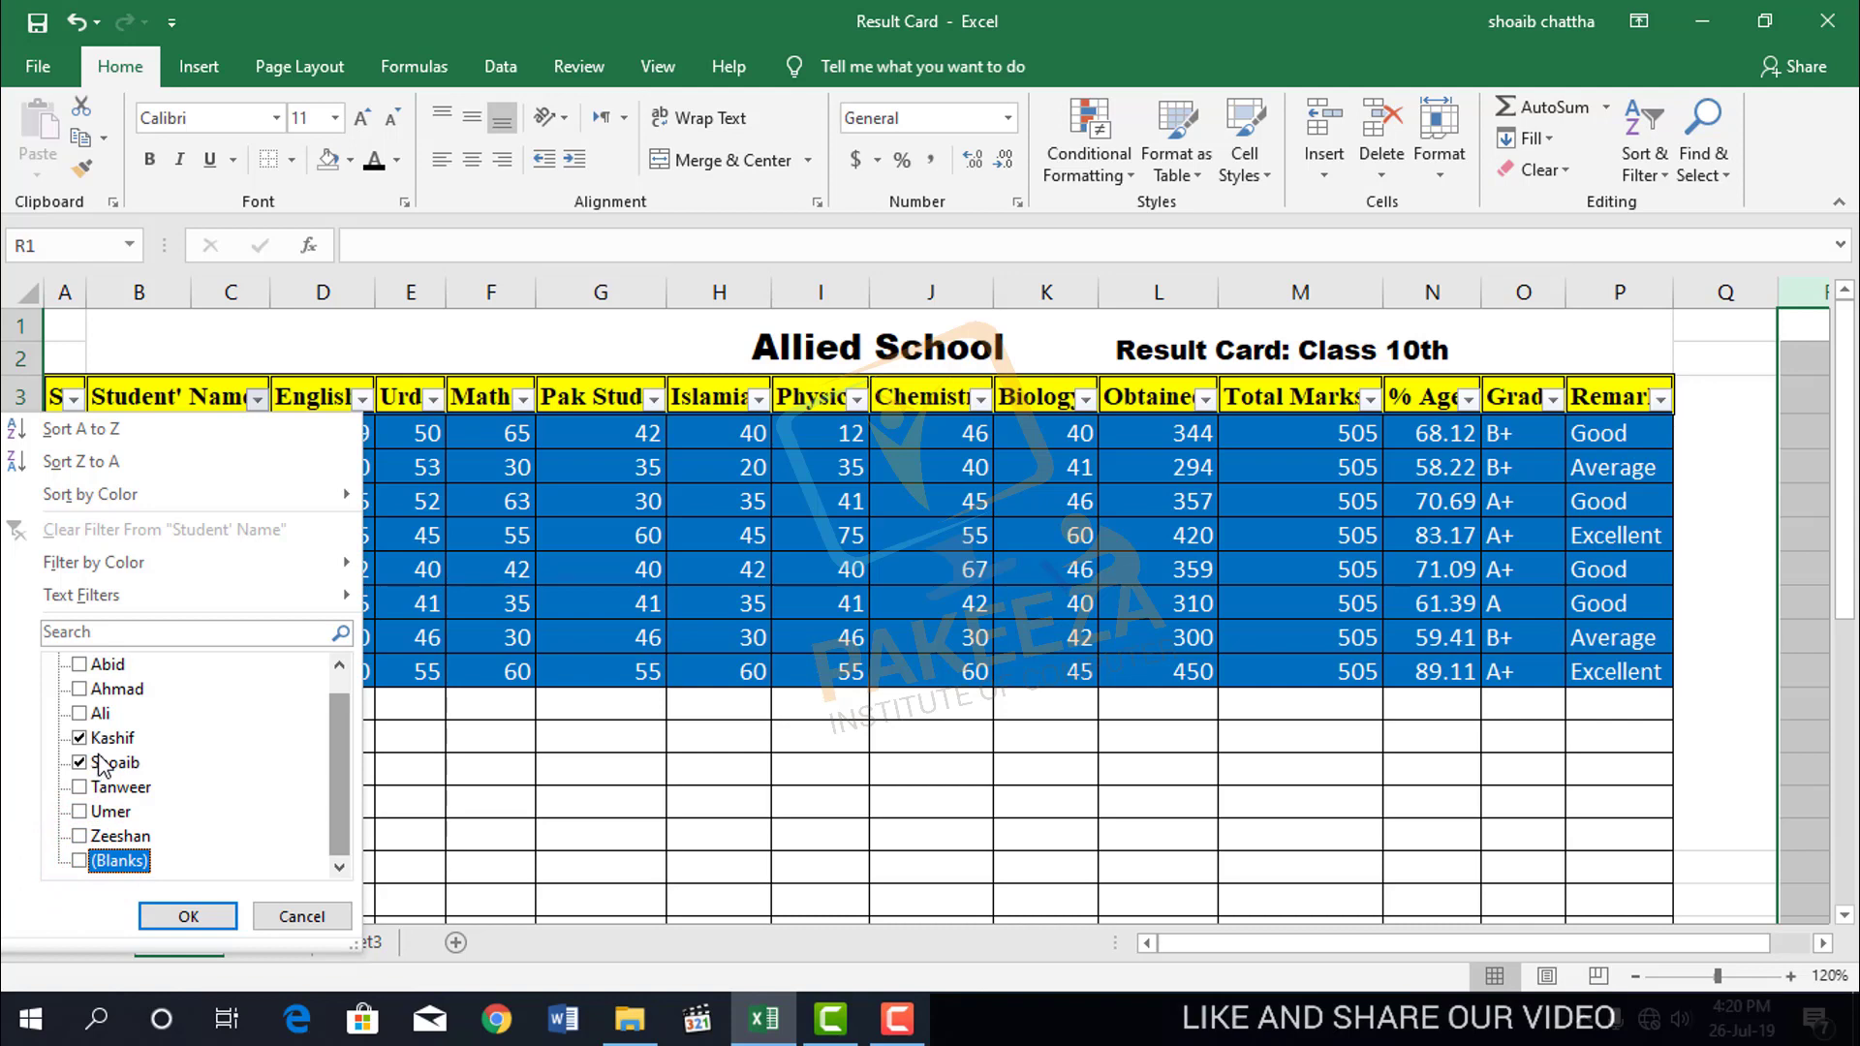
{"action": "left_click", "coordinate": [187, 916]}
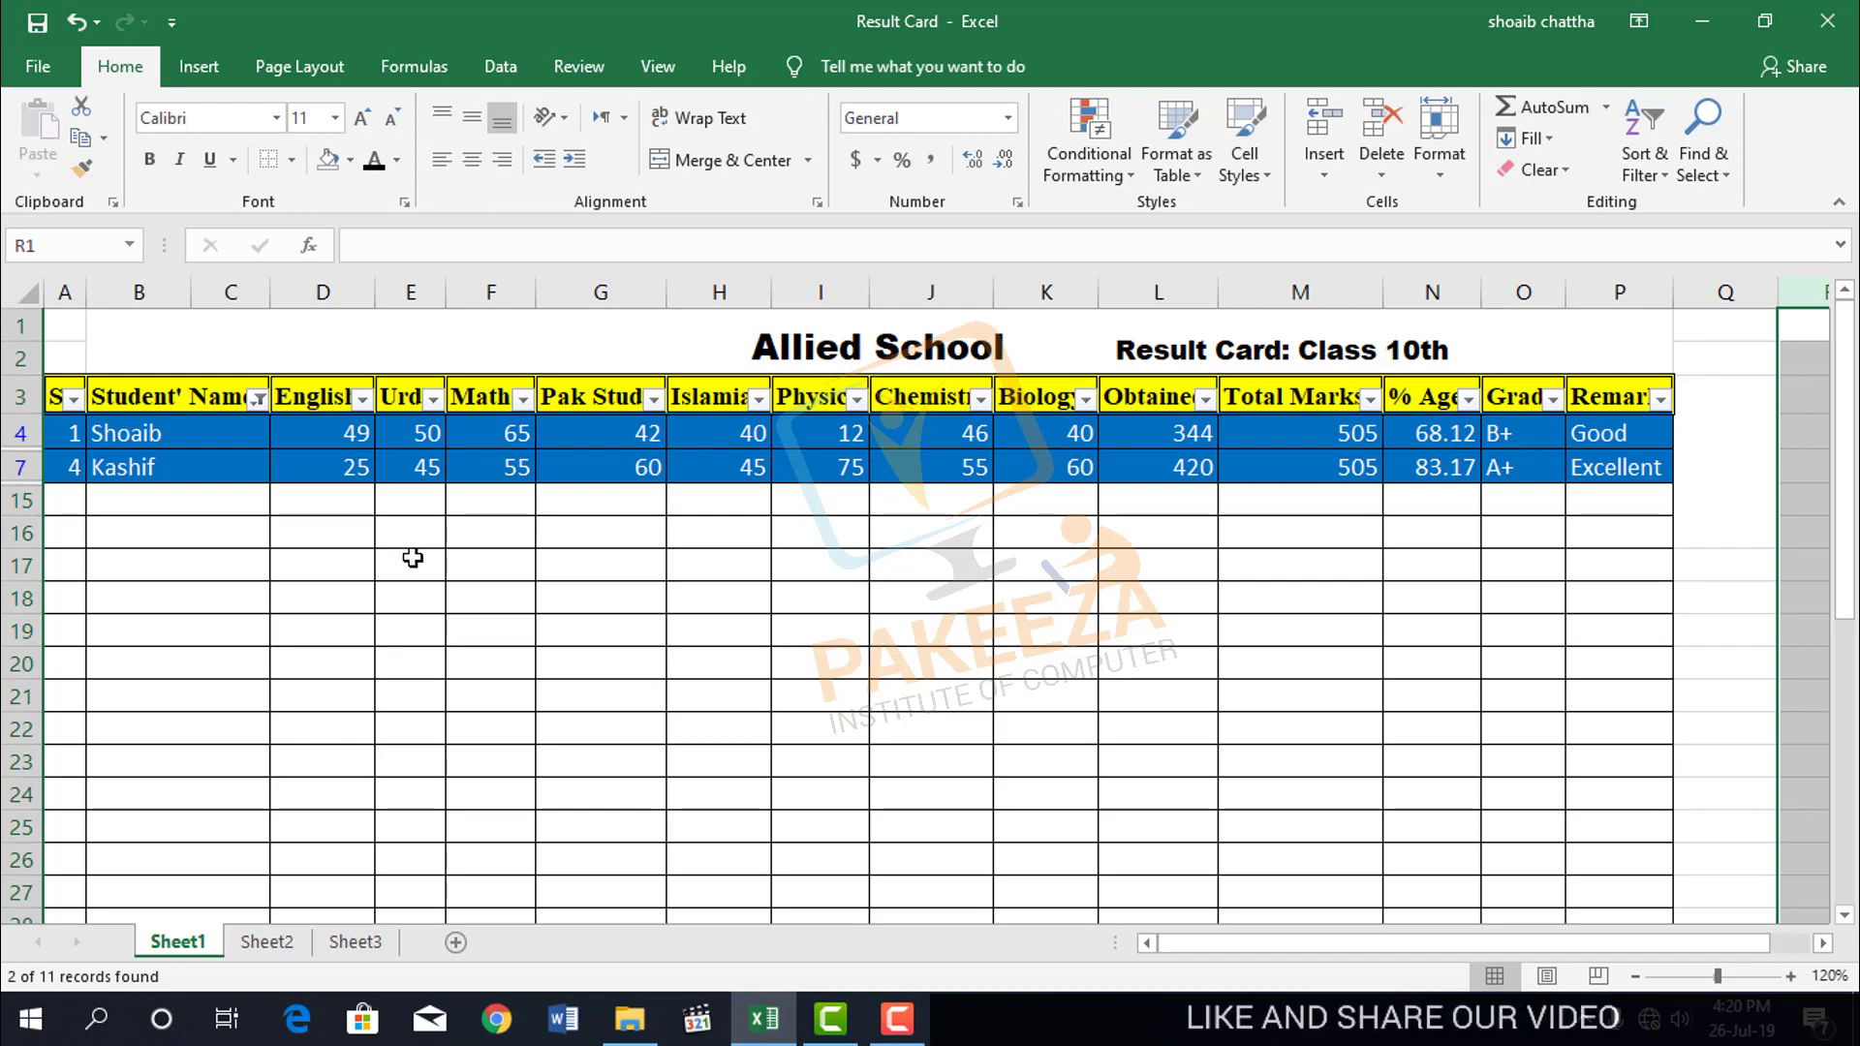
Extend the Student' Name filter to also include the student in row 8
{"action": "left_click", "coordinate": [1790, 976]}
{"action": "left_click", "coordinate": [1790, 975]}
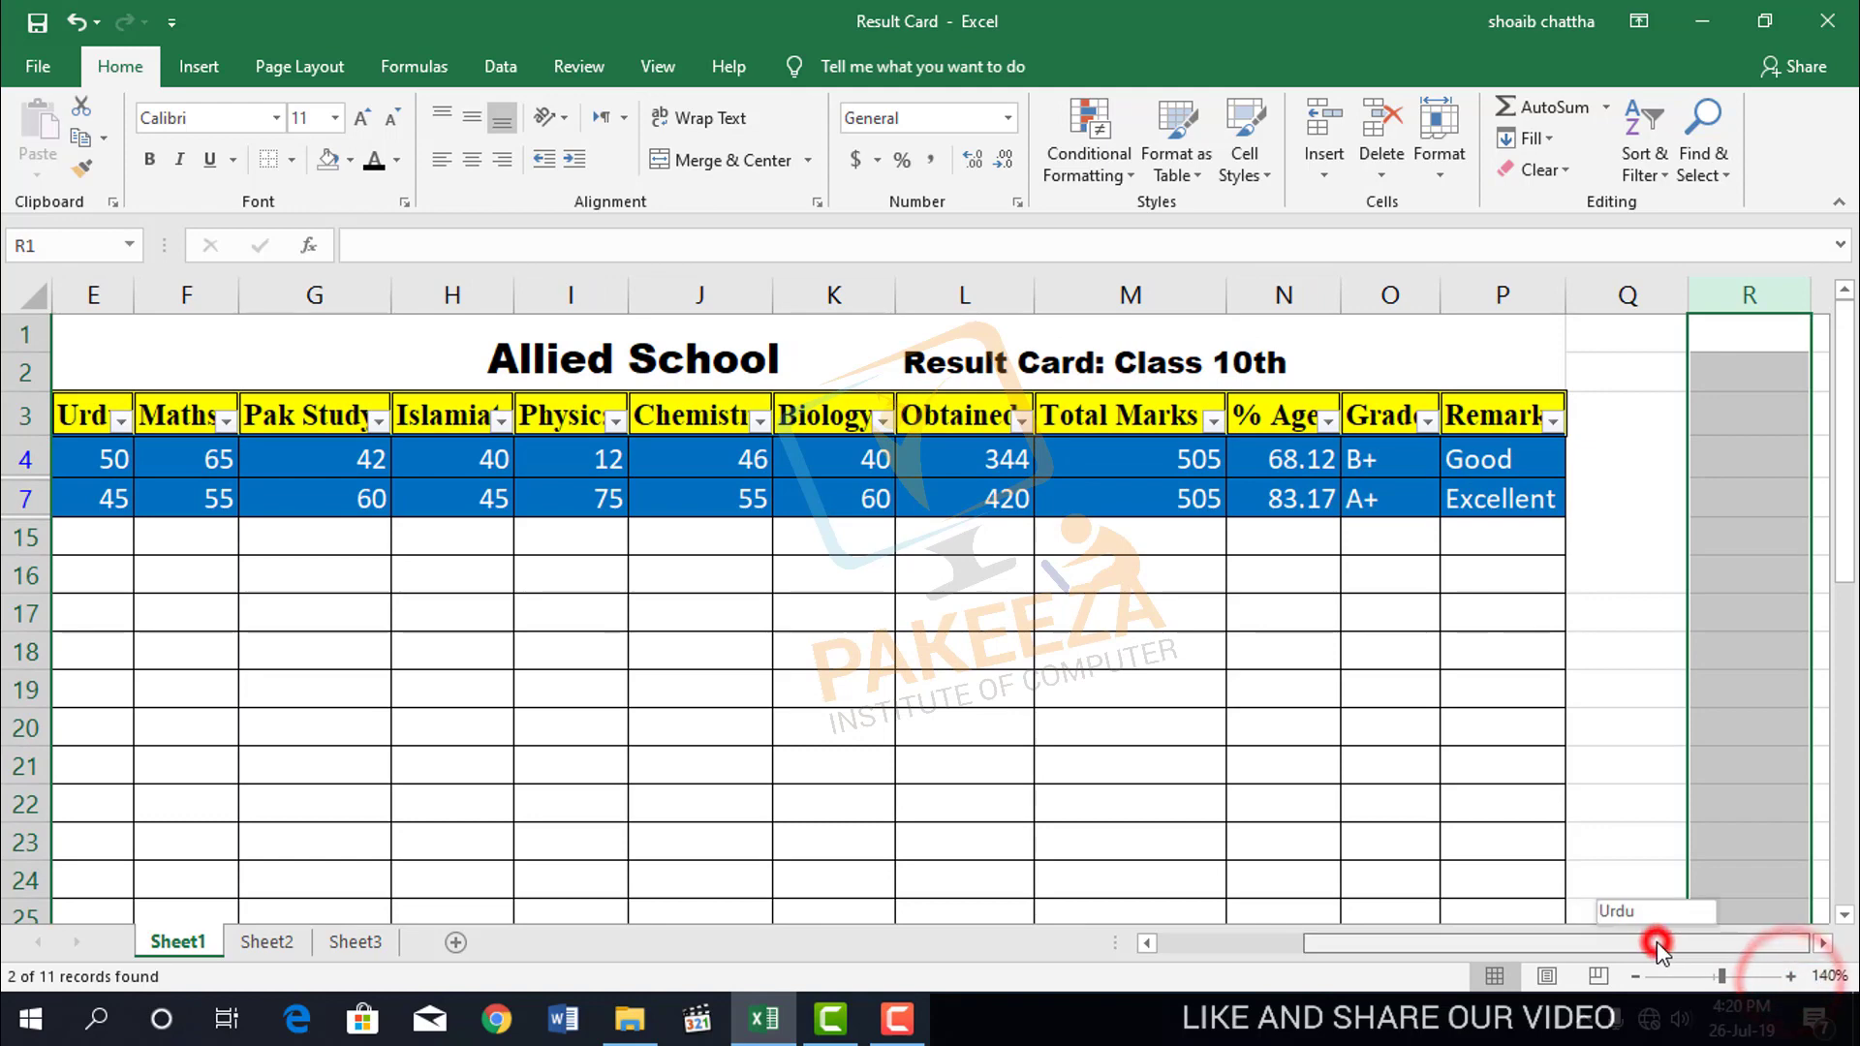
{"action": "left_click_drag", "start_coordinate": [1656, 942], "coordinate": [1450, 967]}
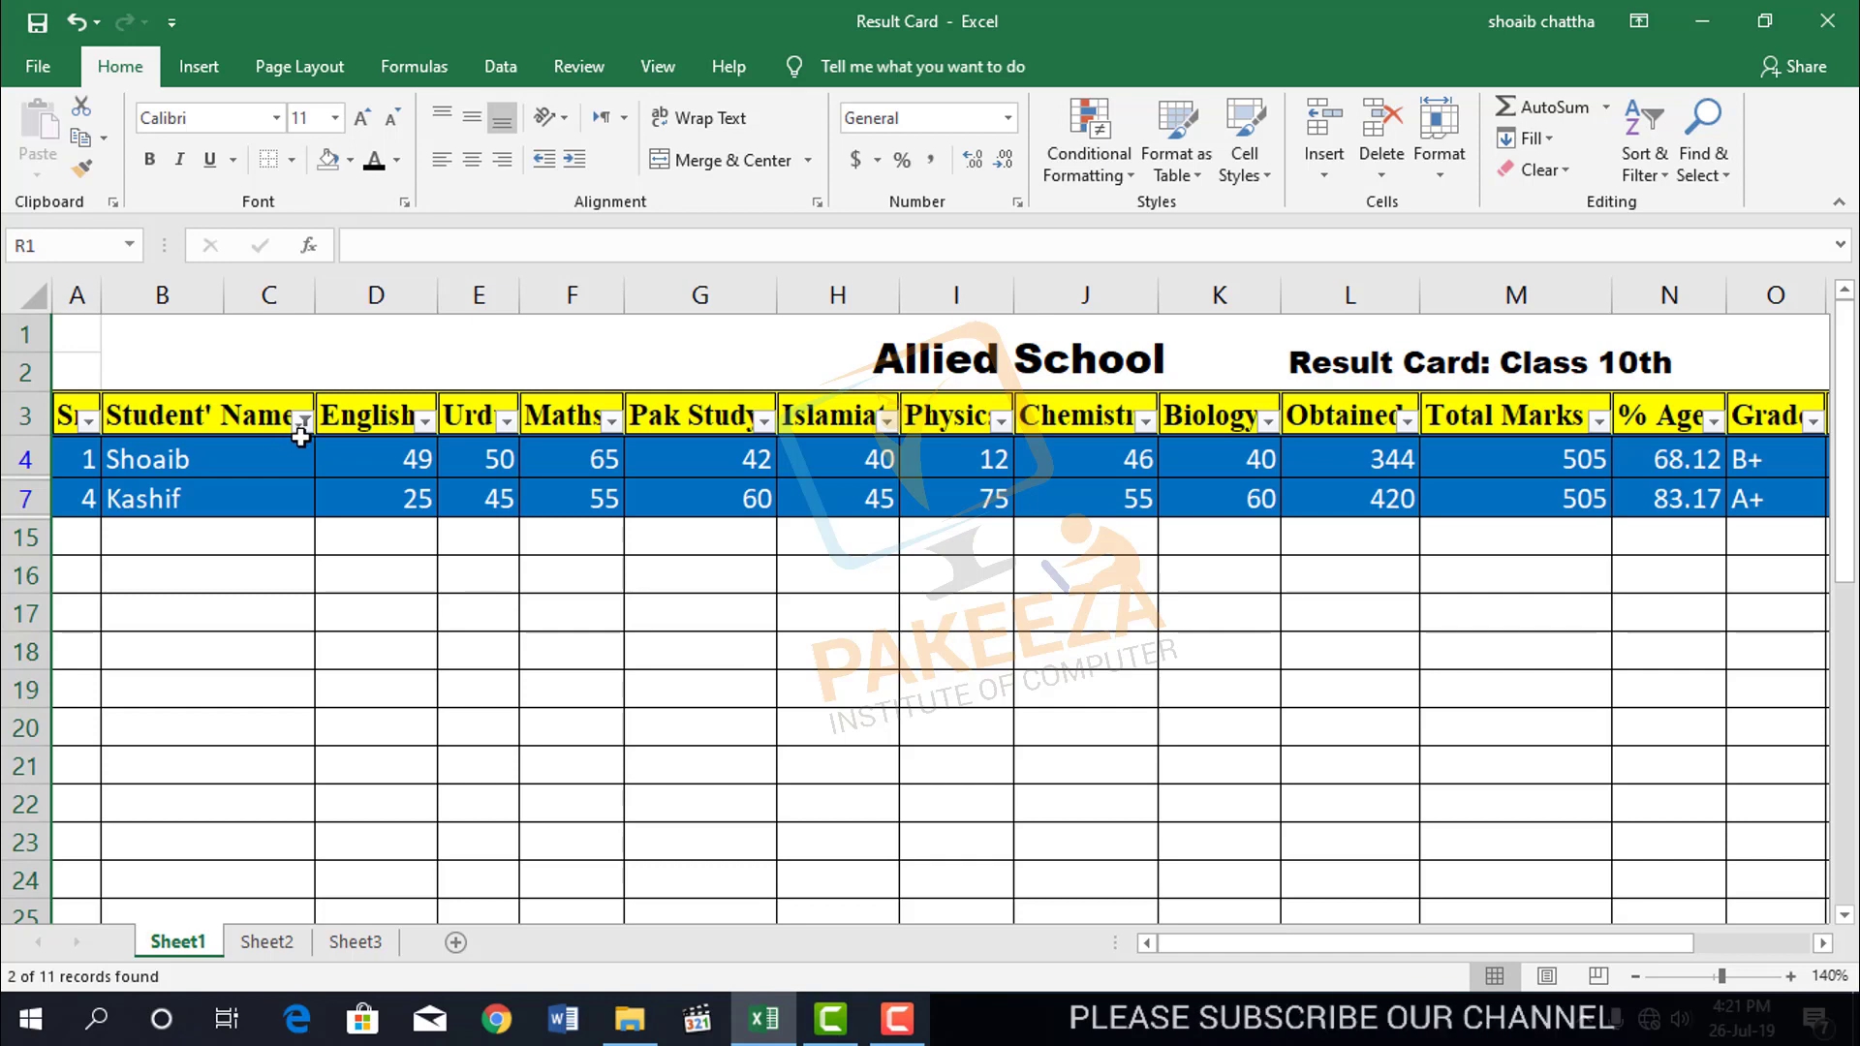
{"action": "mouse_move", "coordinate": [303, 427]}
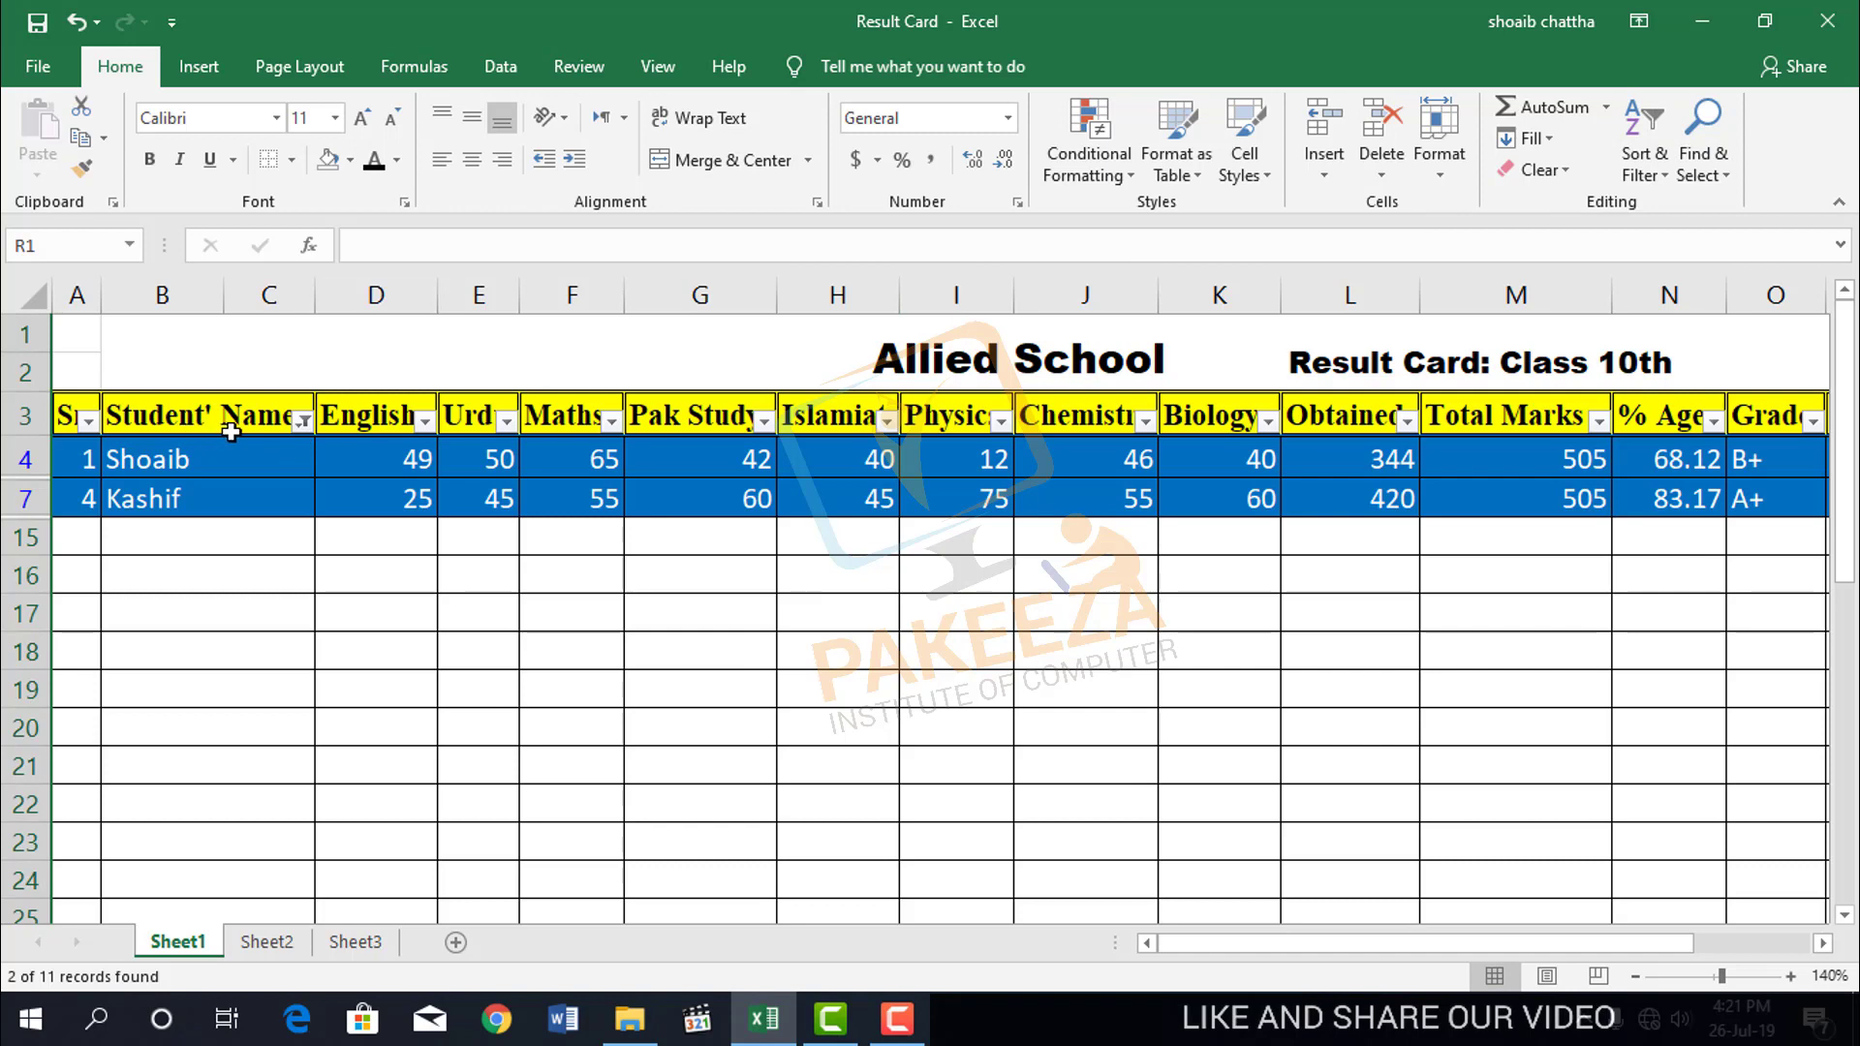
{"action": "left_click", "coordinate": [304, 423]}
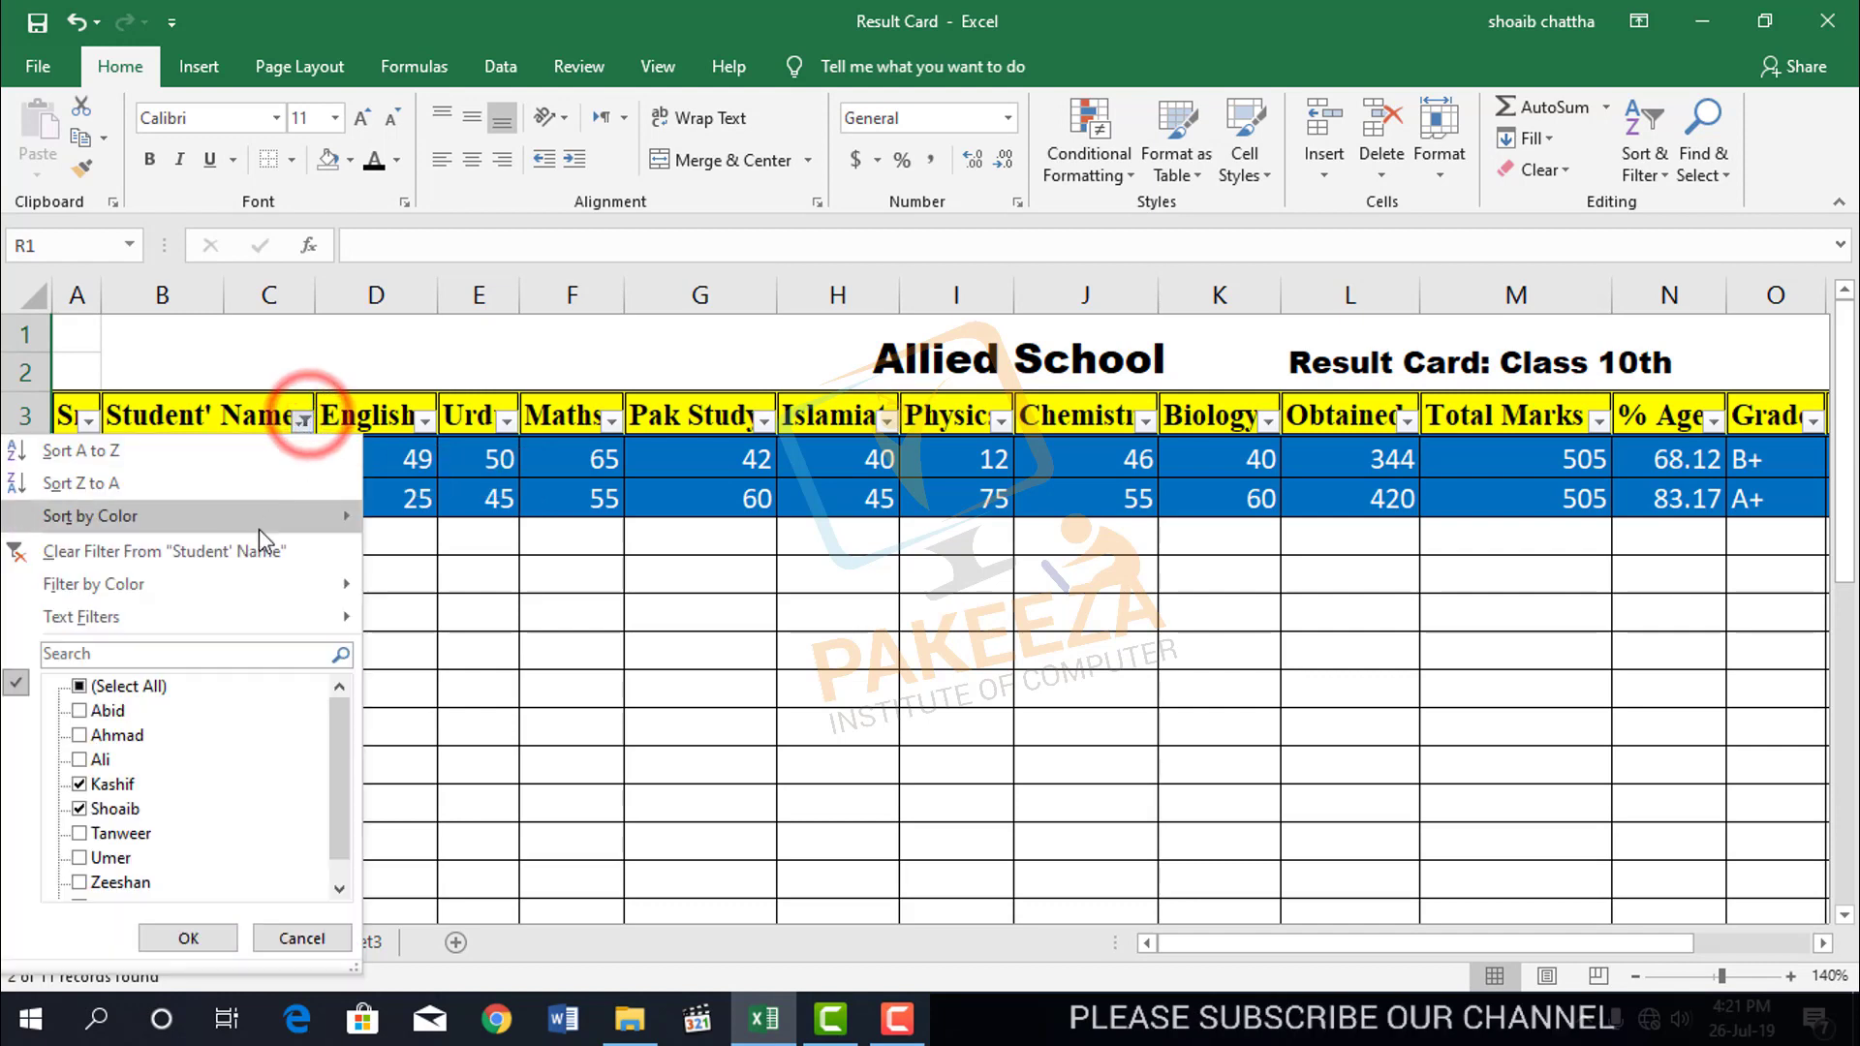
{"action": "left_click", "coordinate": [79, 735]}
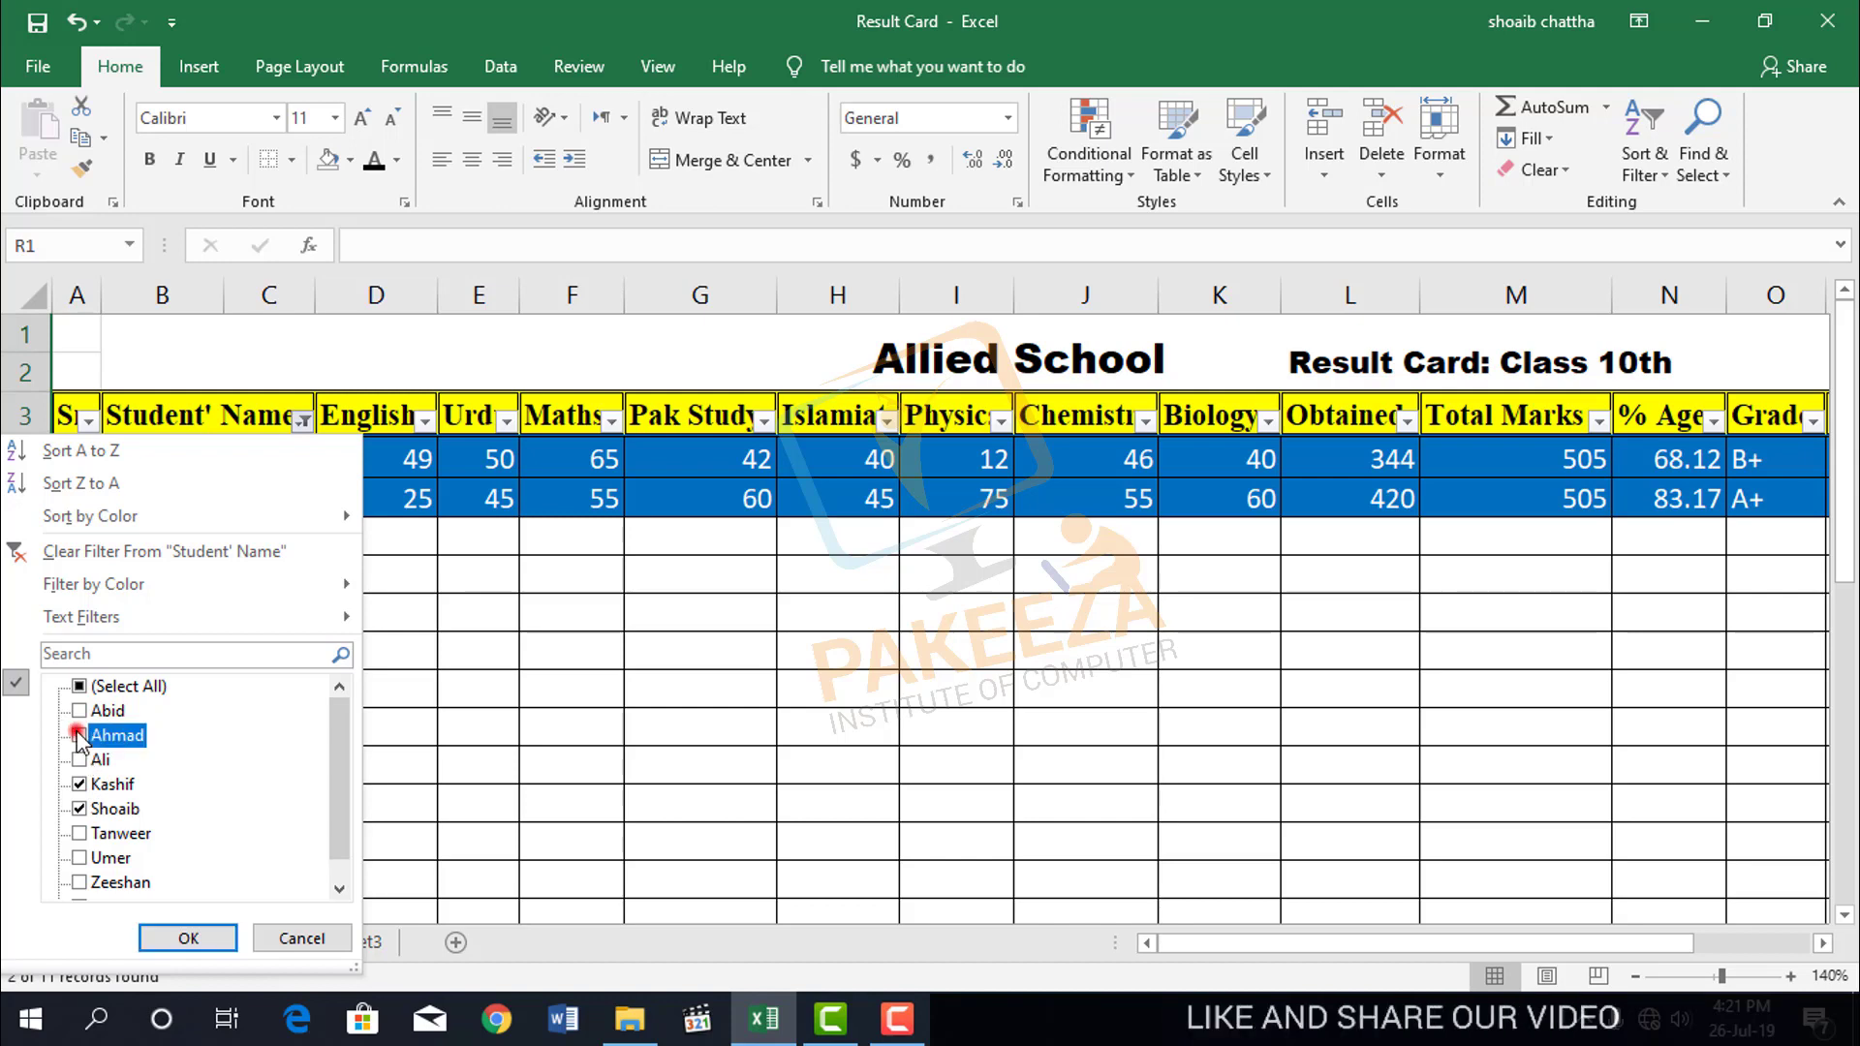
{"action": "left_click", "coordinate": [190, 938]}
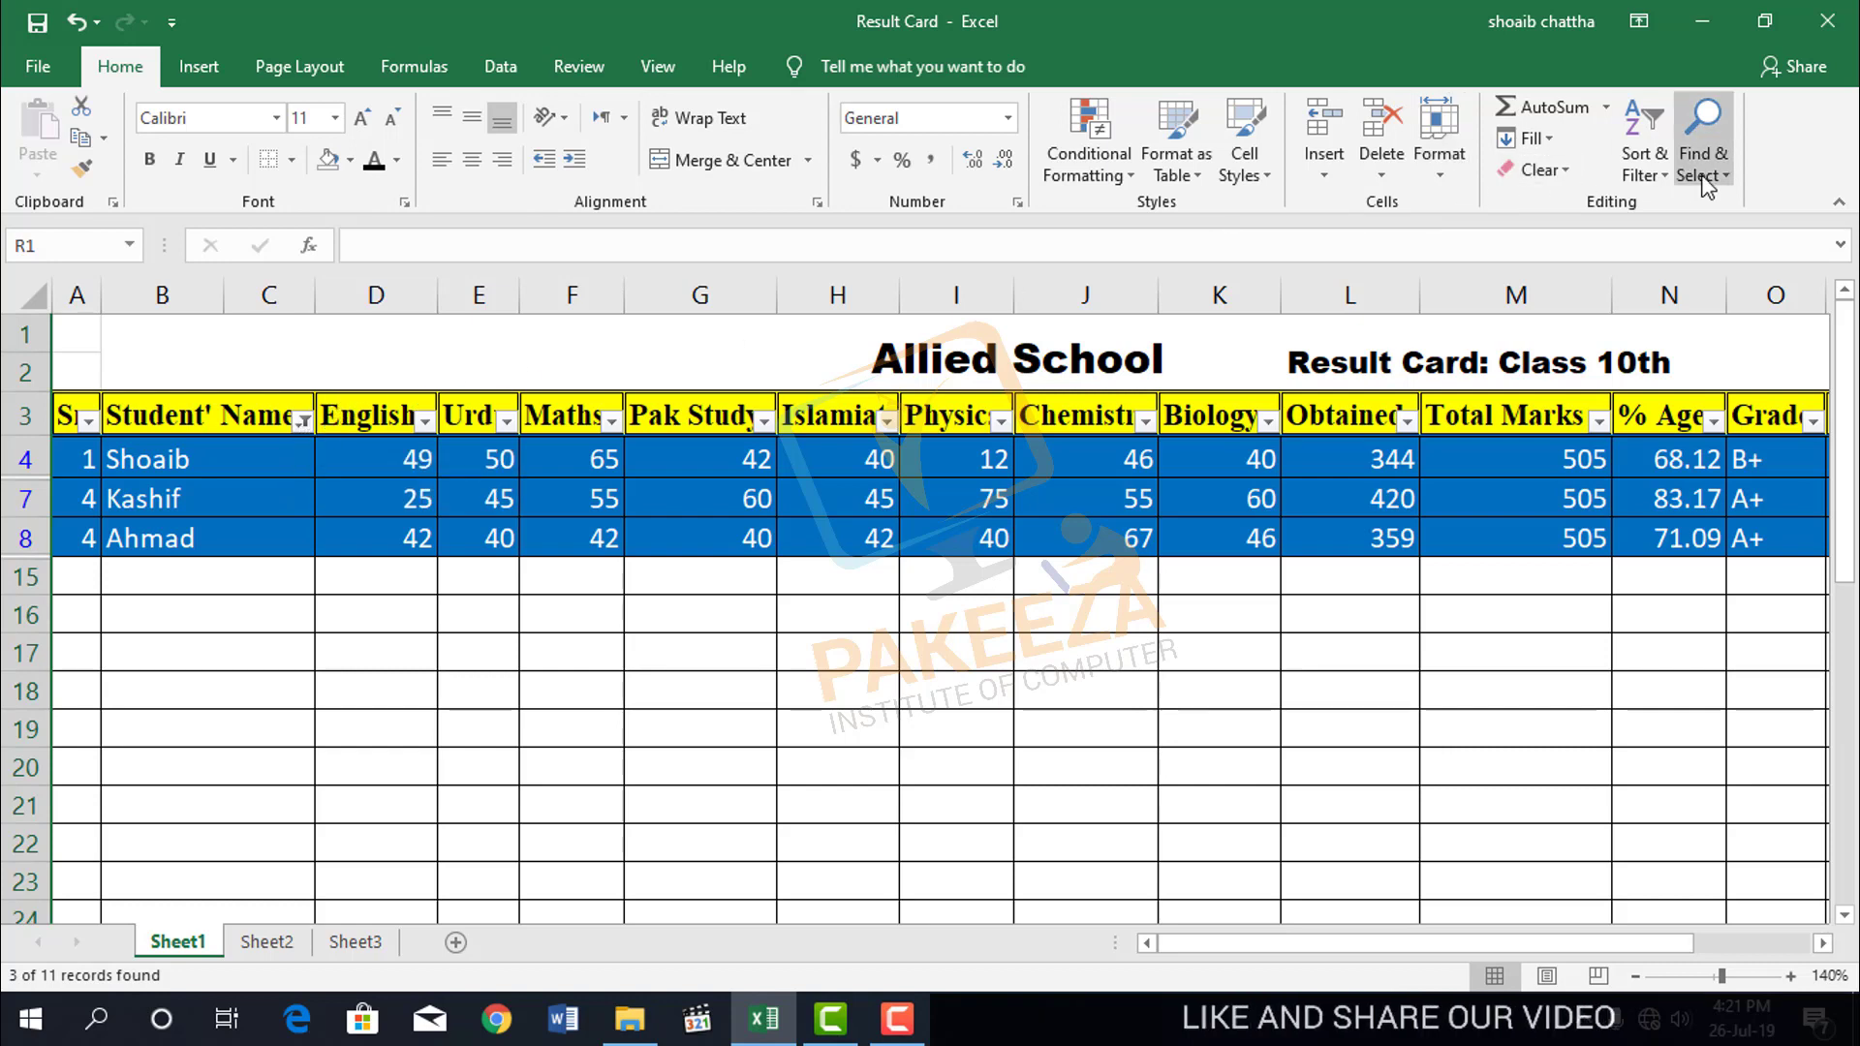
Clear the Student' Name filter and turn filtering off for the result table
{"action": "left_click", "coordinate": [1668, 175]}
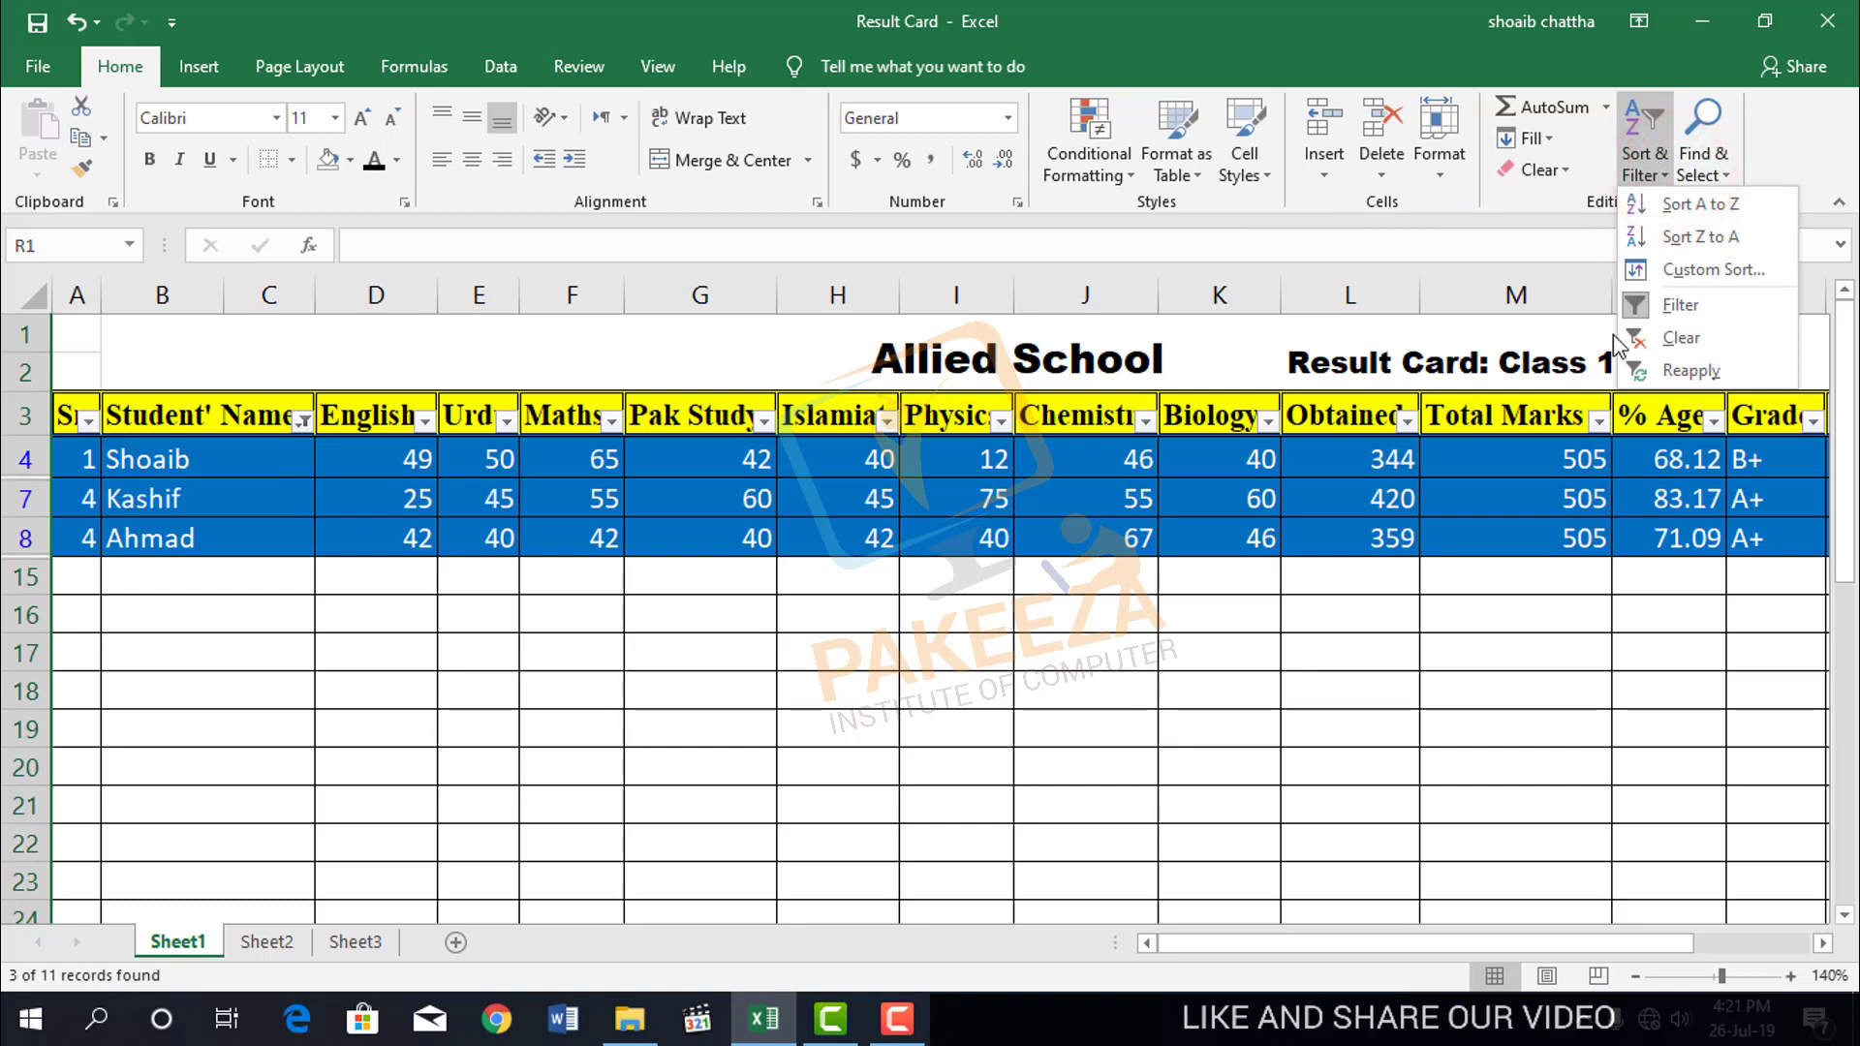
{"action": "left_click", "coordinate": [1673, 341]}
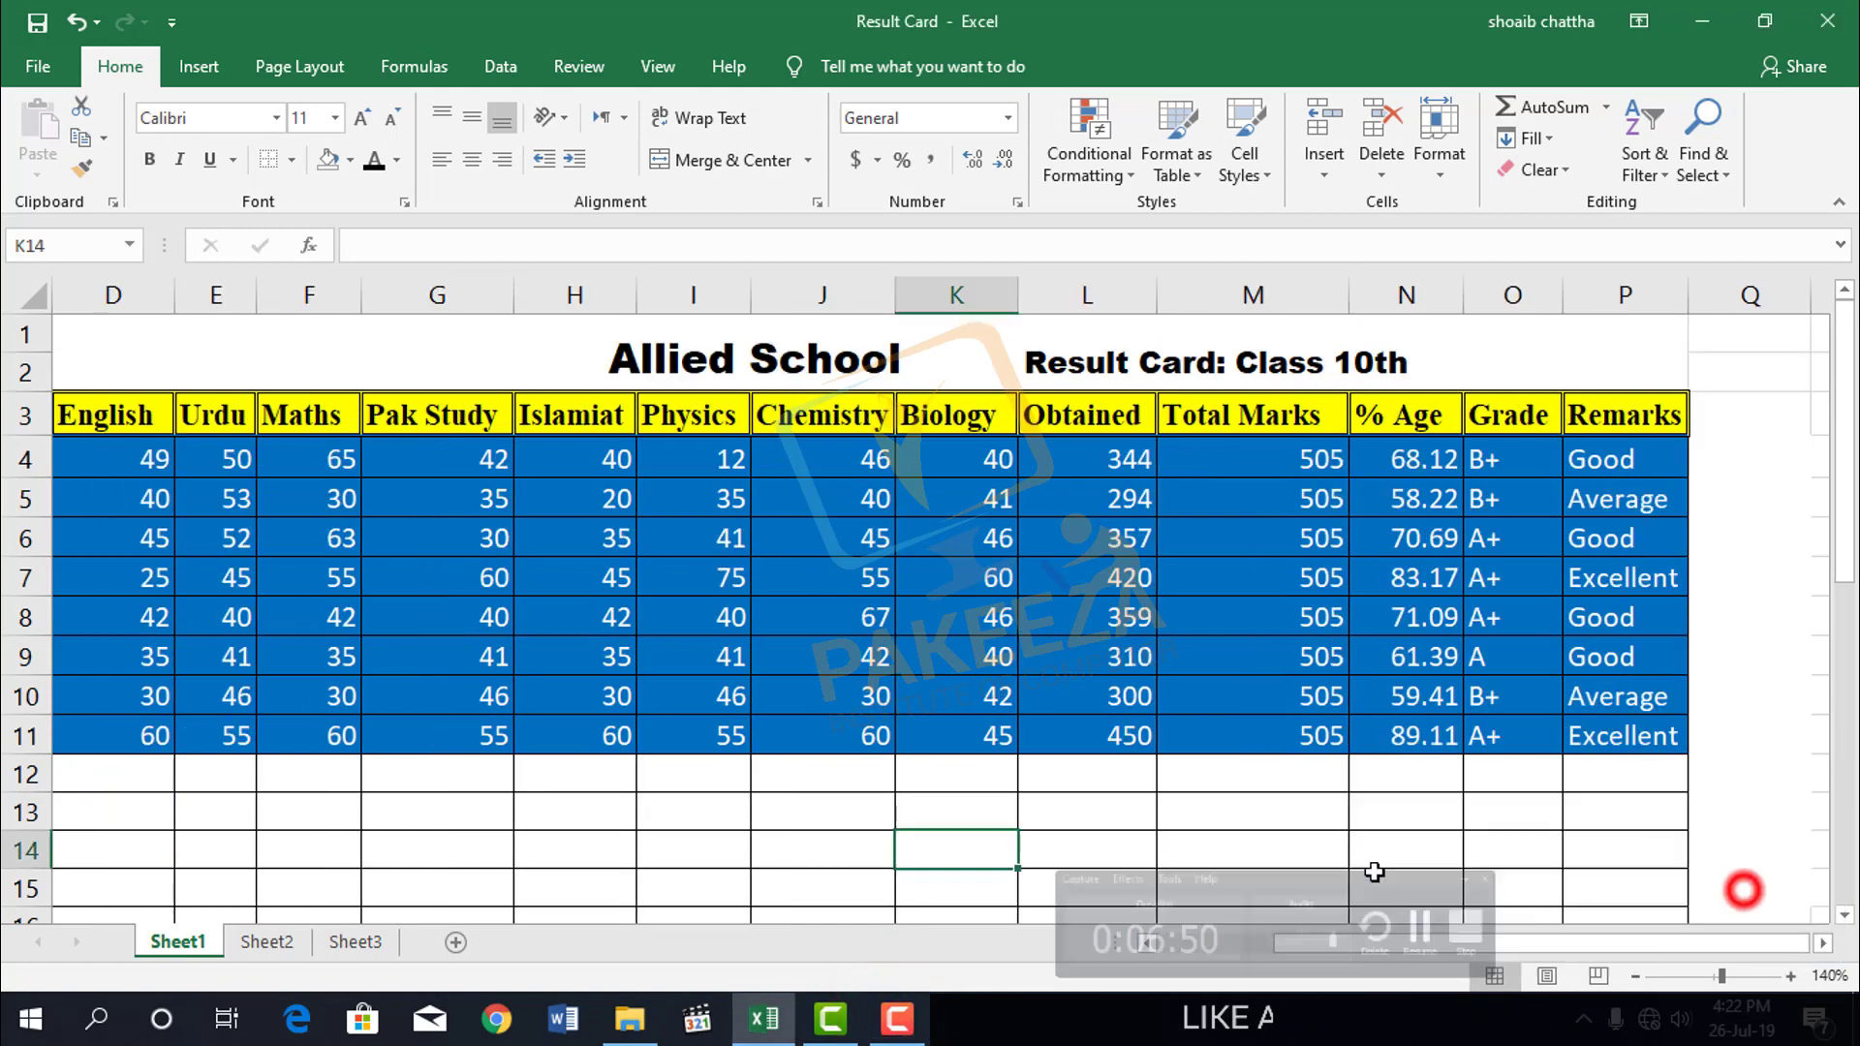
{"action": "left_click", "coordinate": [1008, 773]}
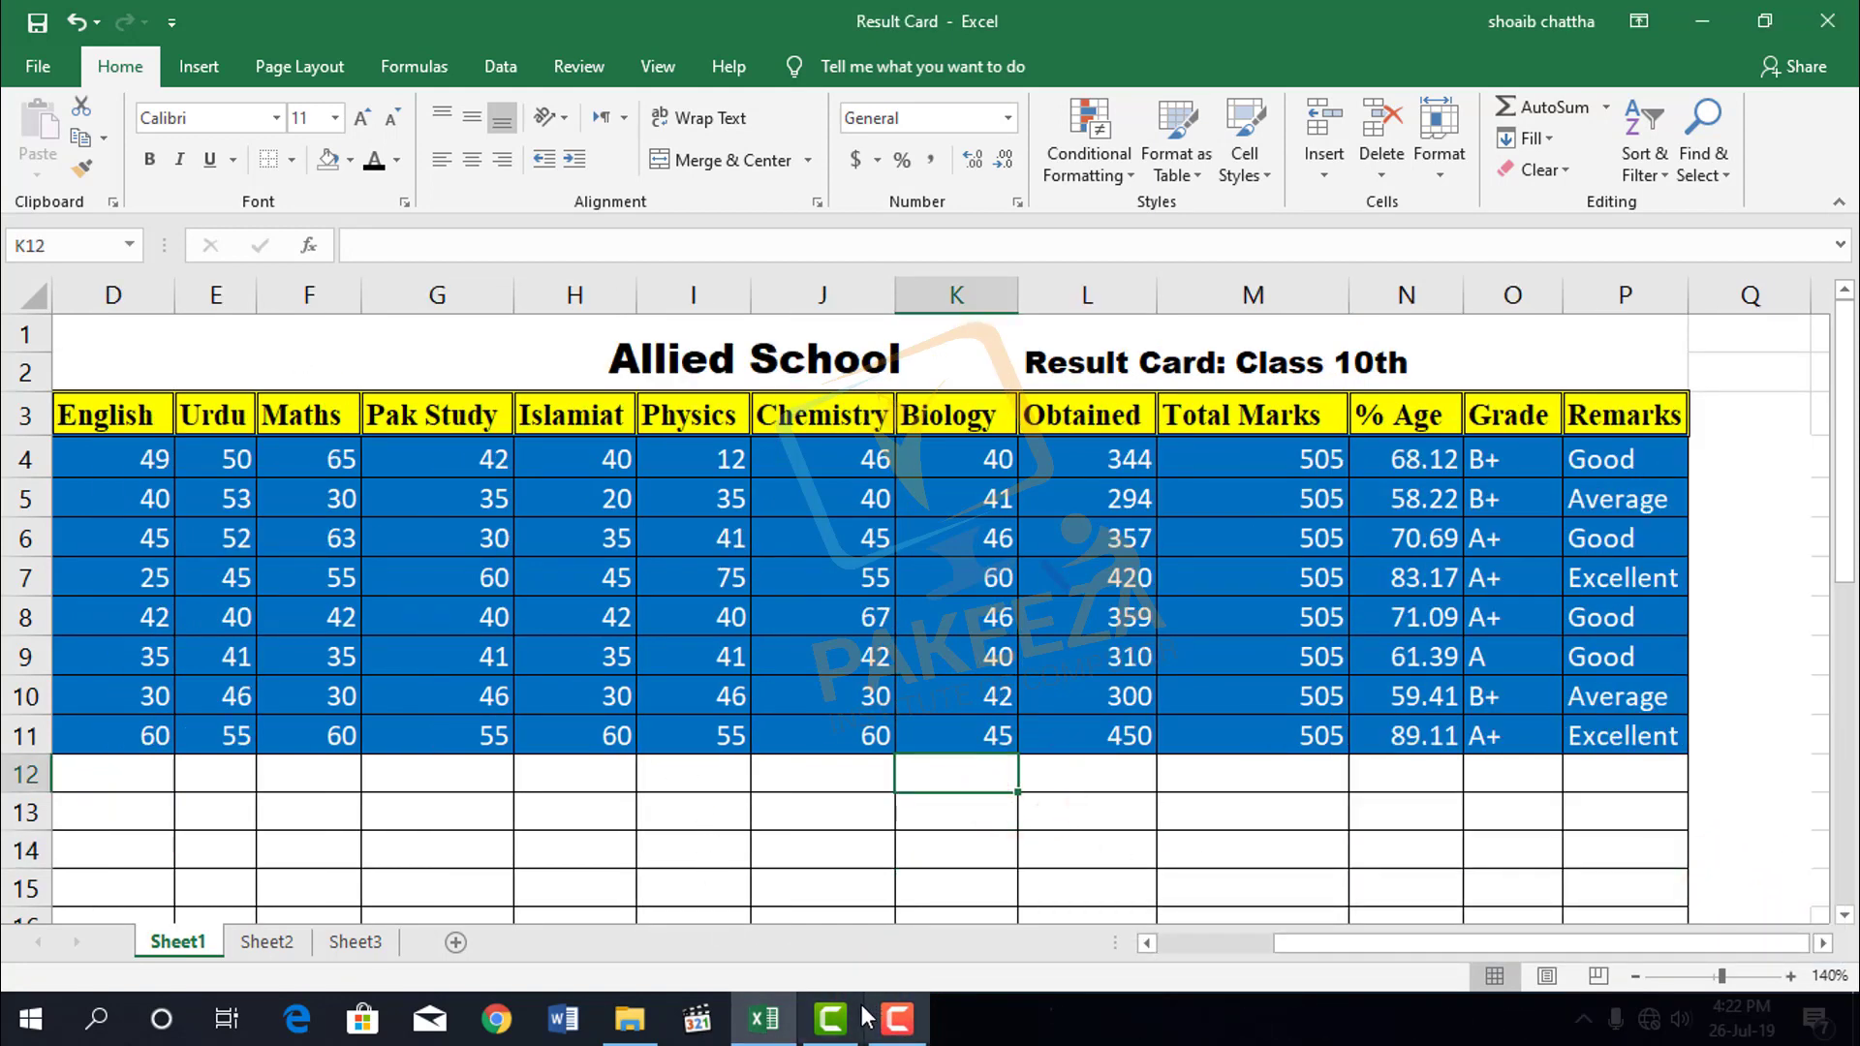
{"action": "mouse_move", "coordinate": [869, 1013]}
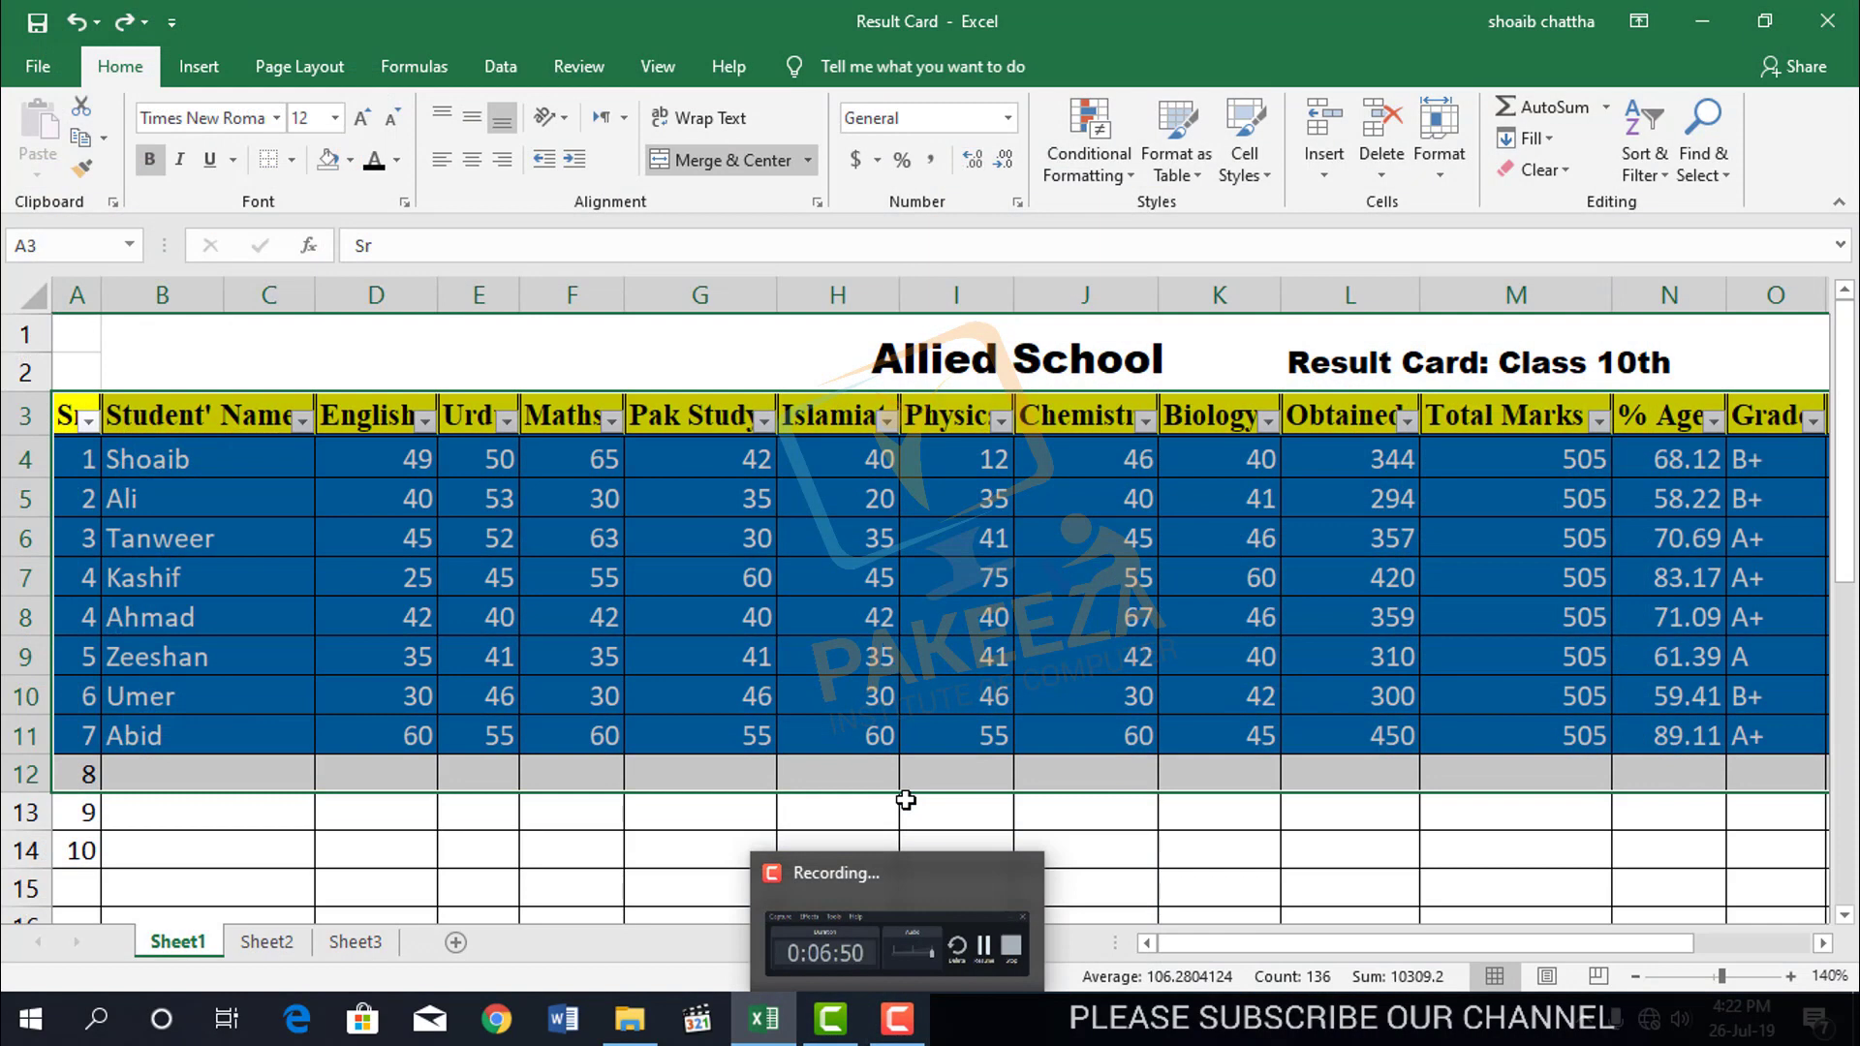
{"action": "left_click", "coordinate": [905, 803]}
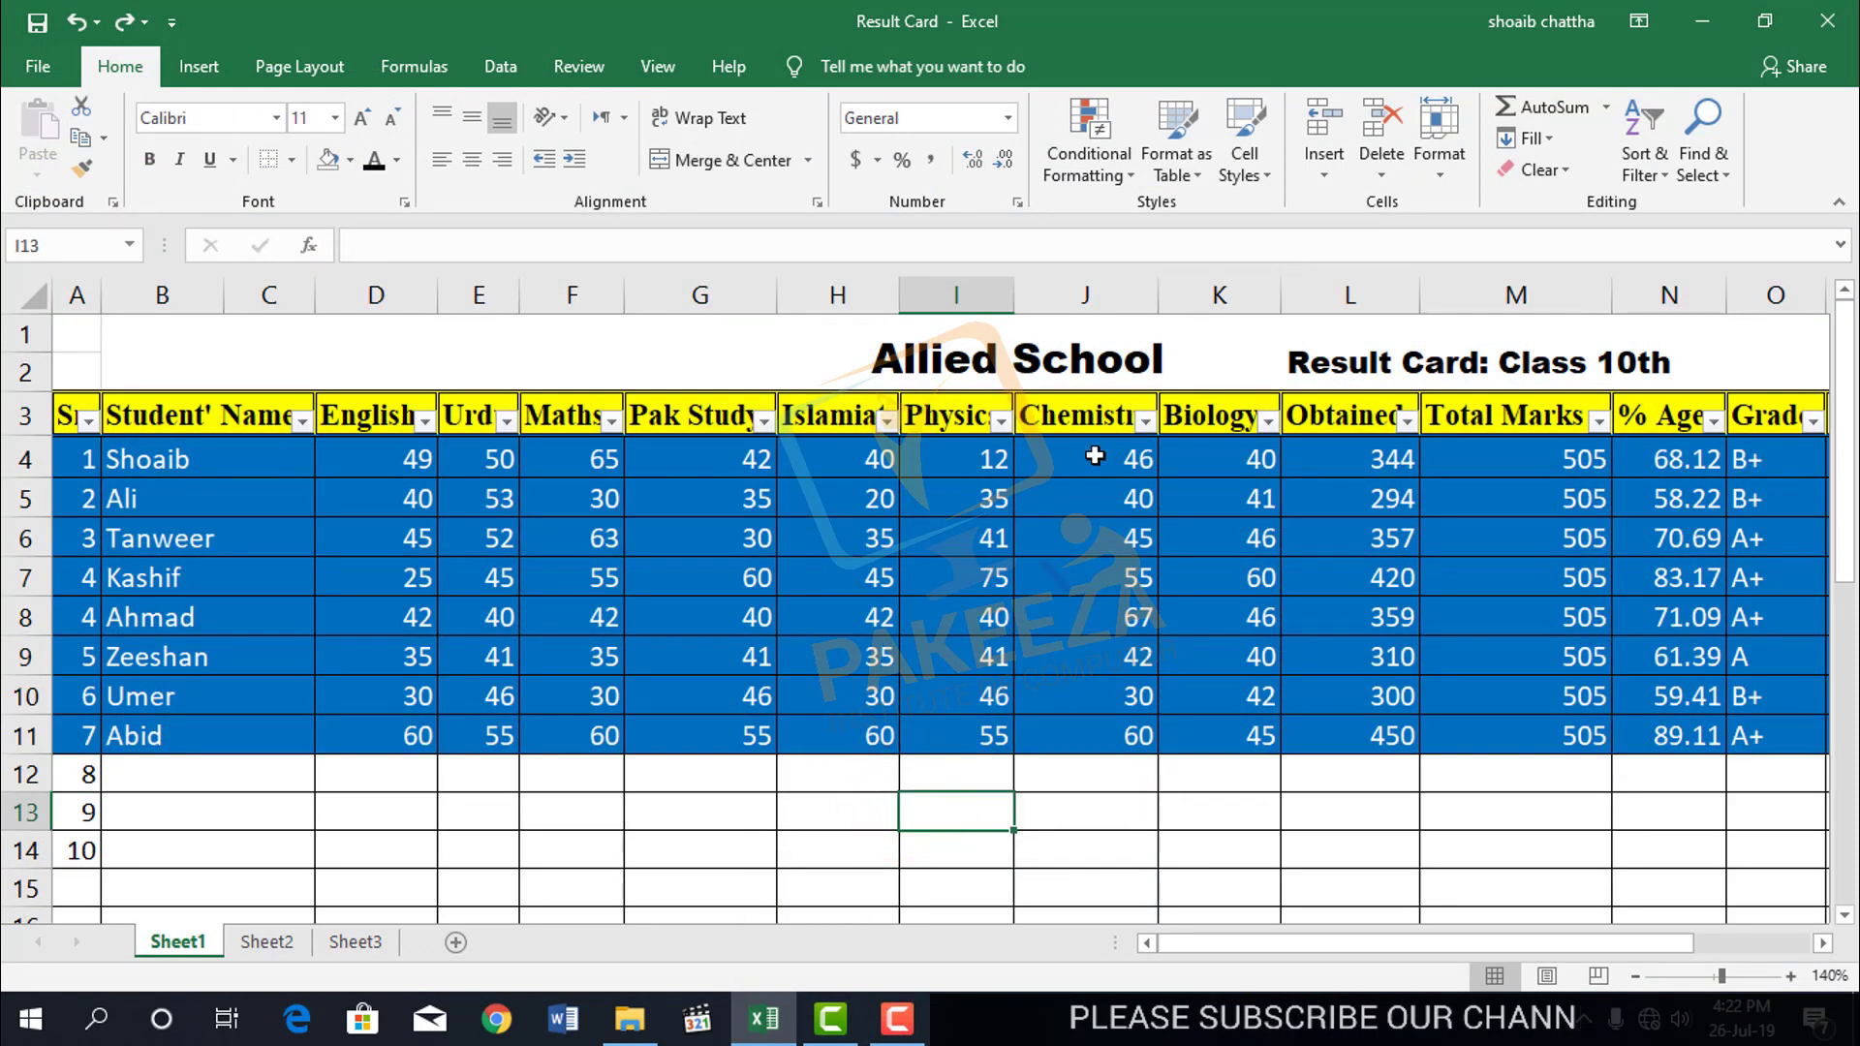
{"action": "left_click", "coordinate": [1665, 182]}
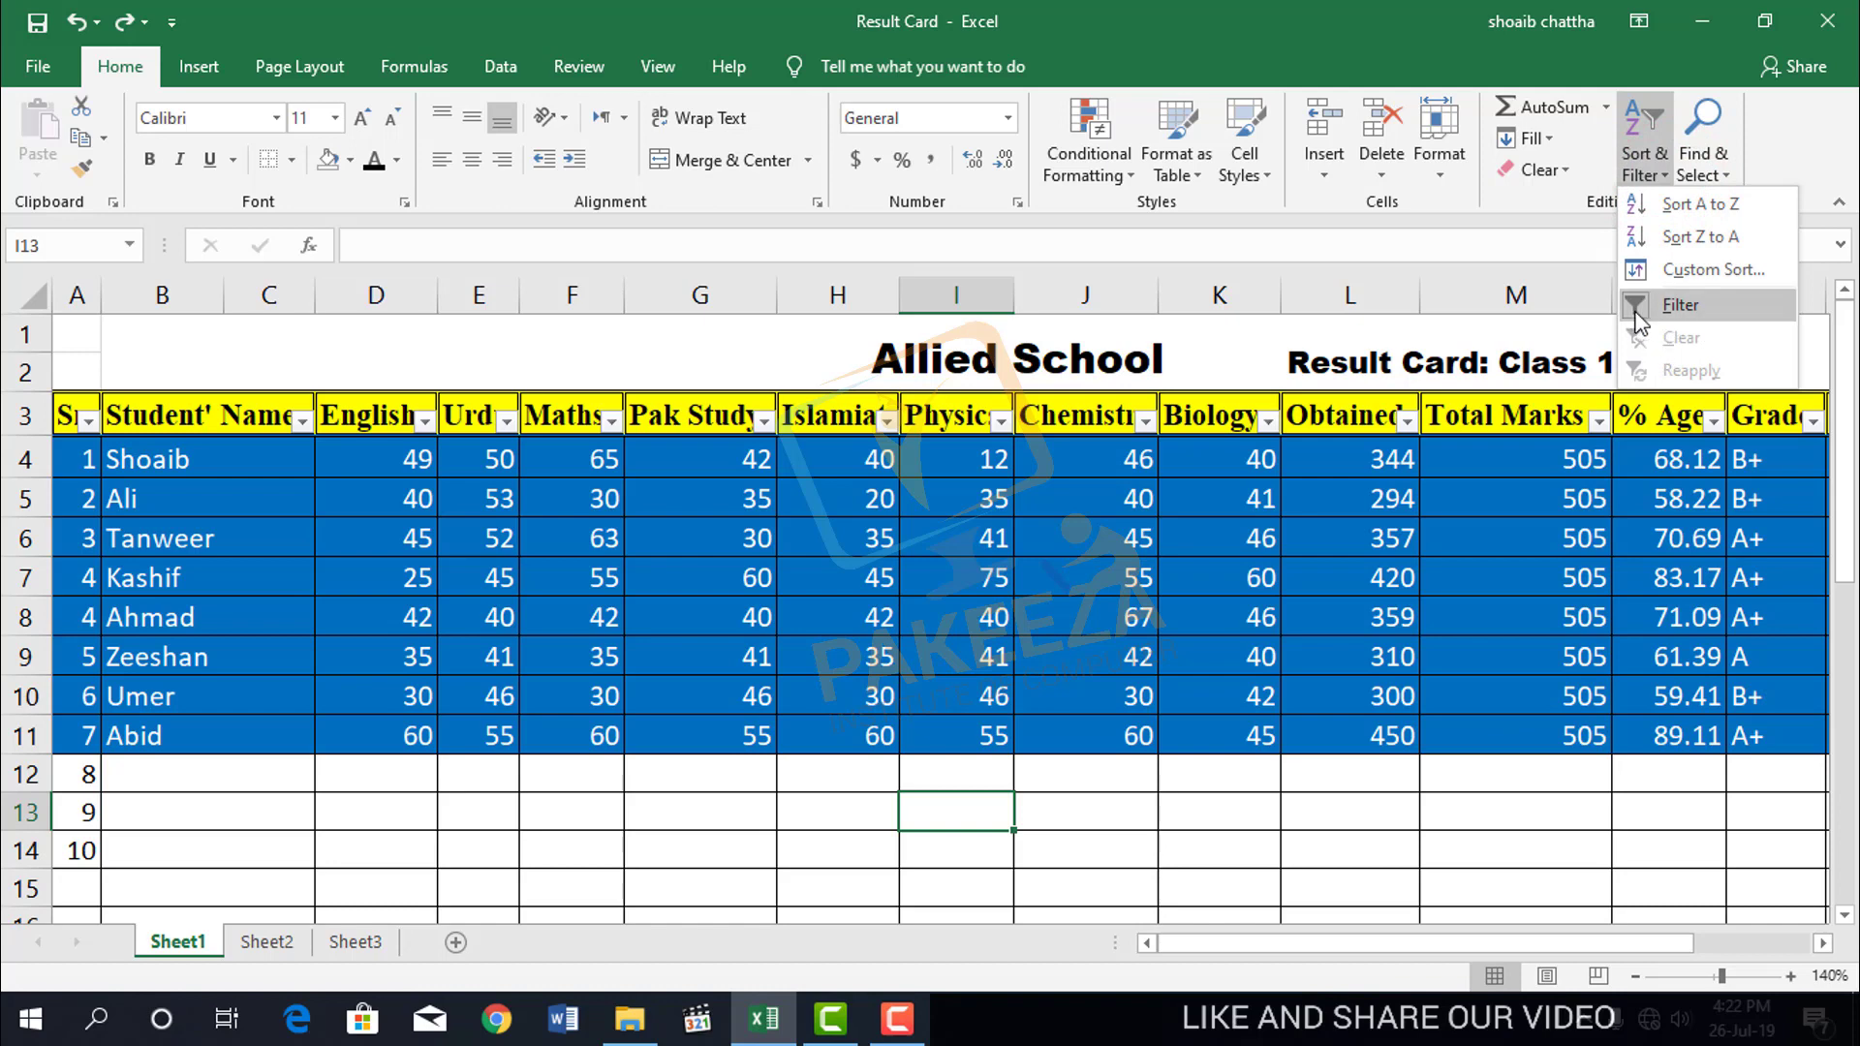
{"action": "left_click", "coordinate": [1684, 305]}
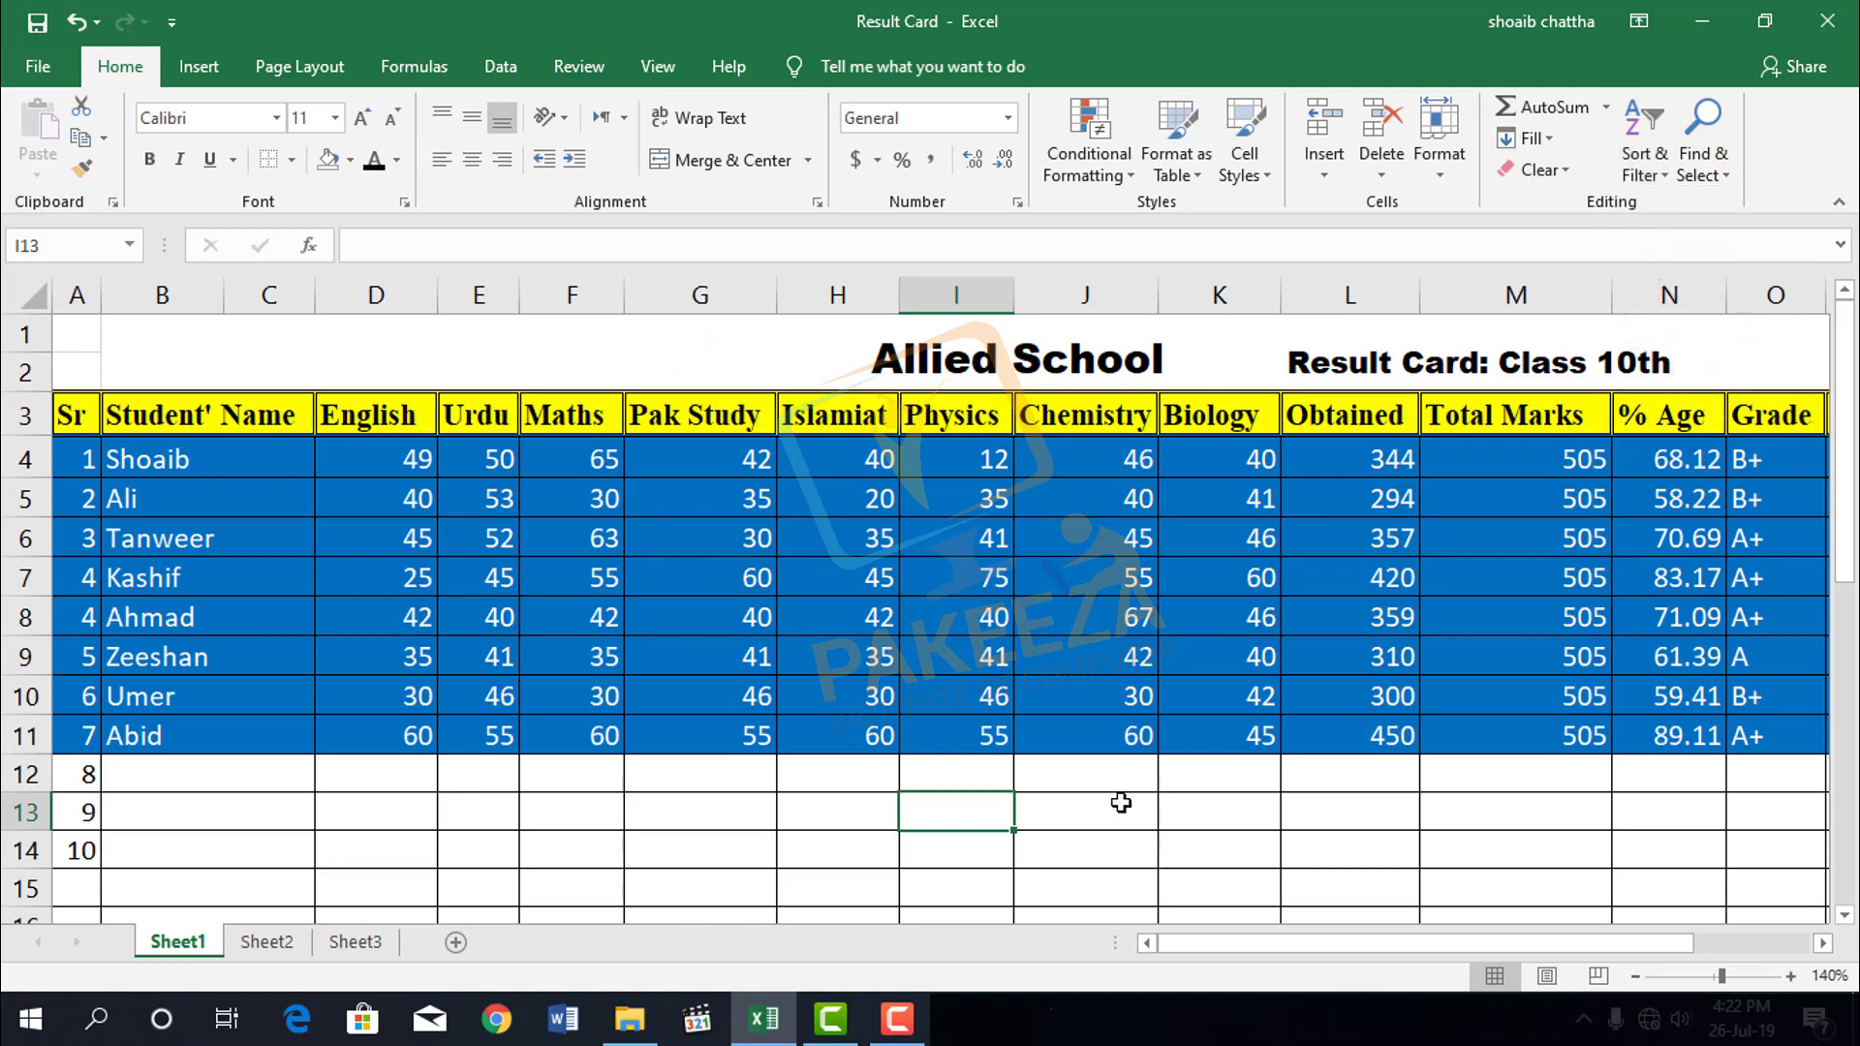
Add filters to the result table again over A3:Q11, including its header row
{"action": "left_click", "coordinate": [1635, 976]}
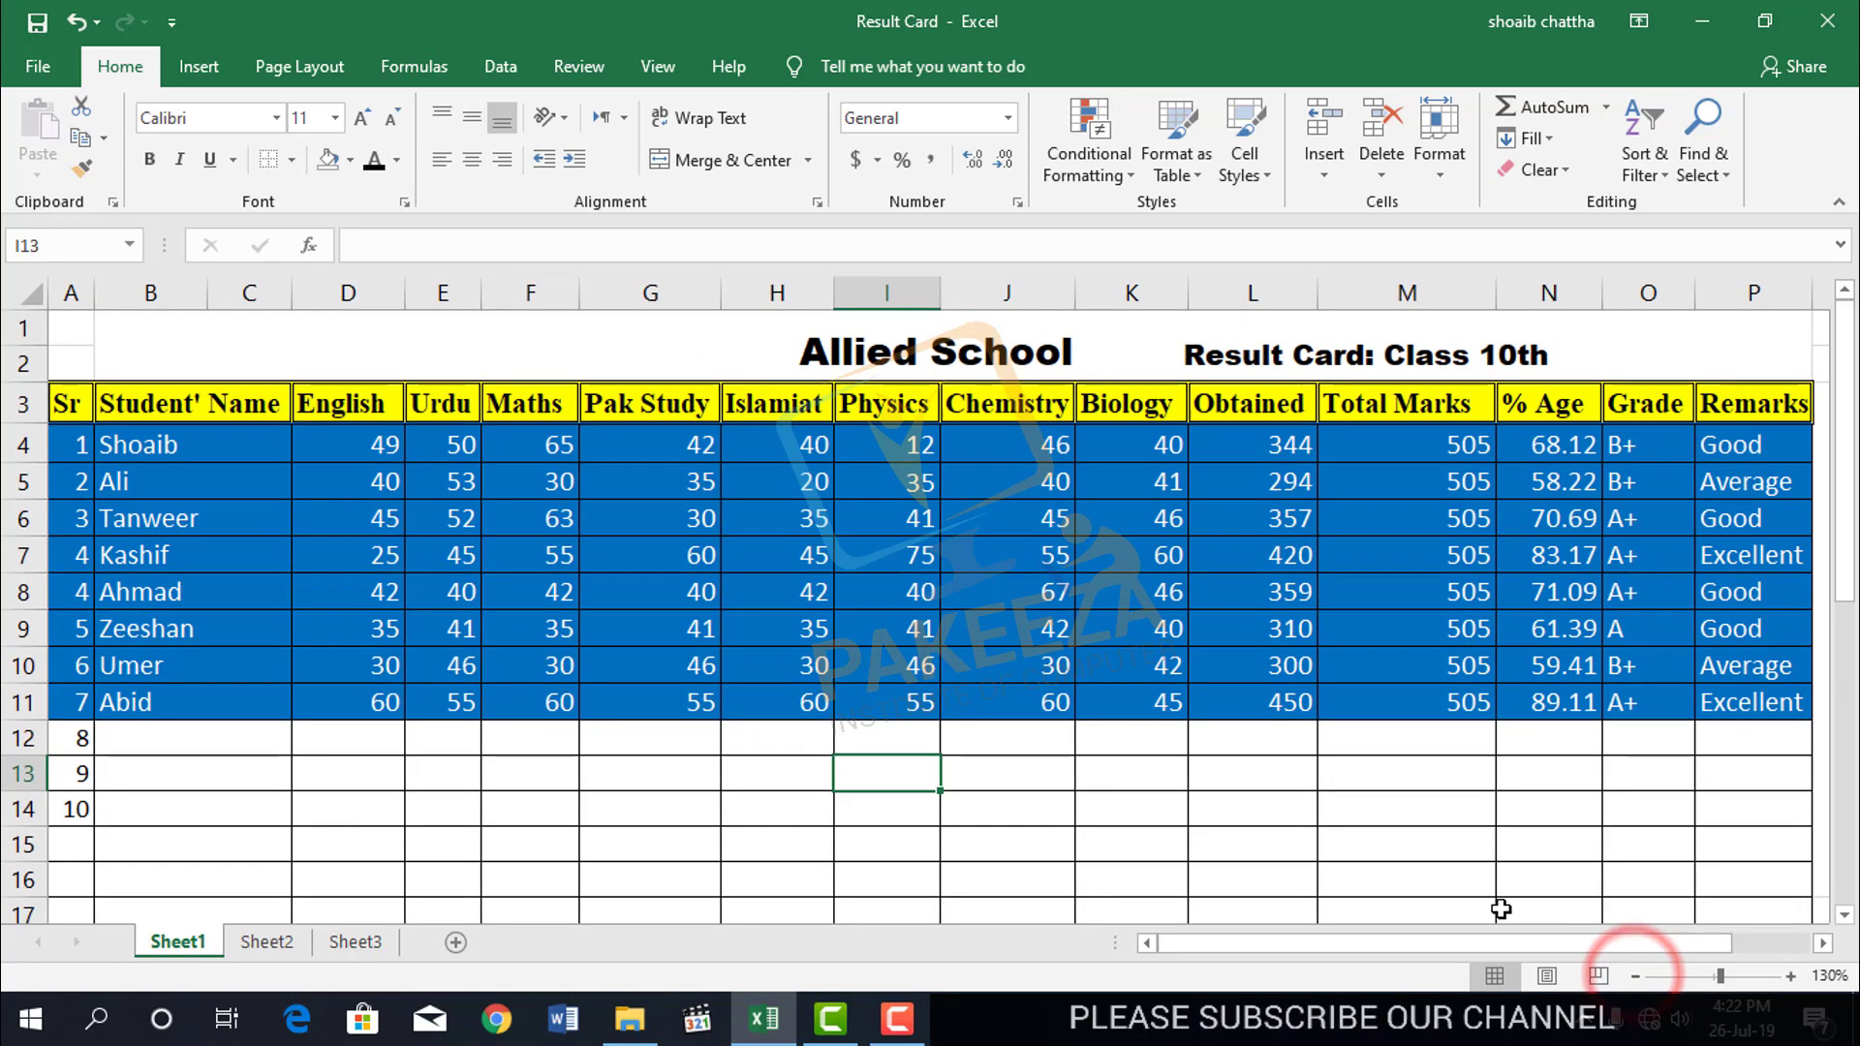
{"action": "left_click", "coordinate": [1139, 771]}
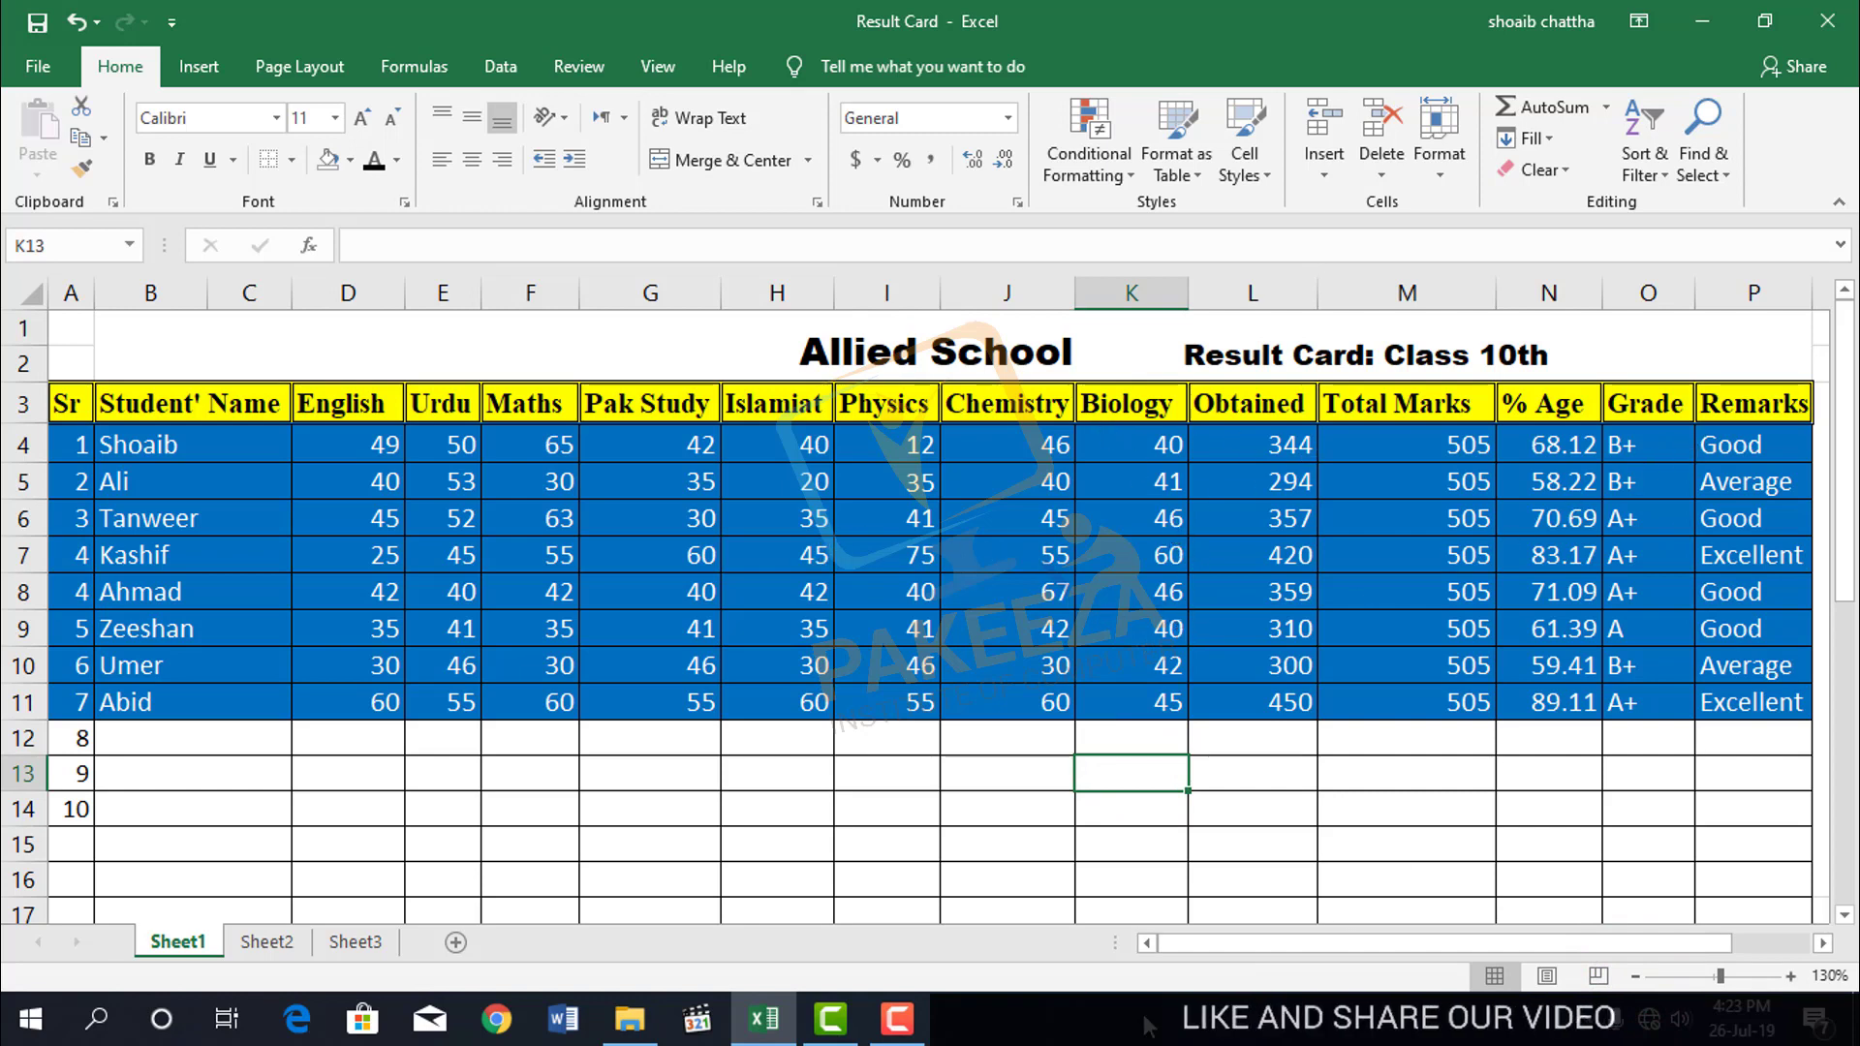
{"action": "left_click_drag", "start_coordinate": [1251, 947], "coordinate": [1274, 947]}
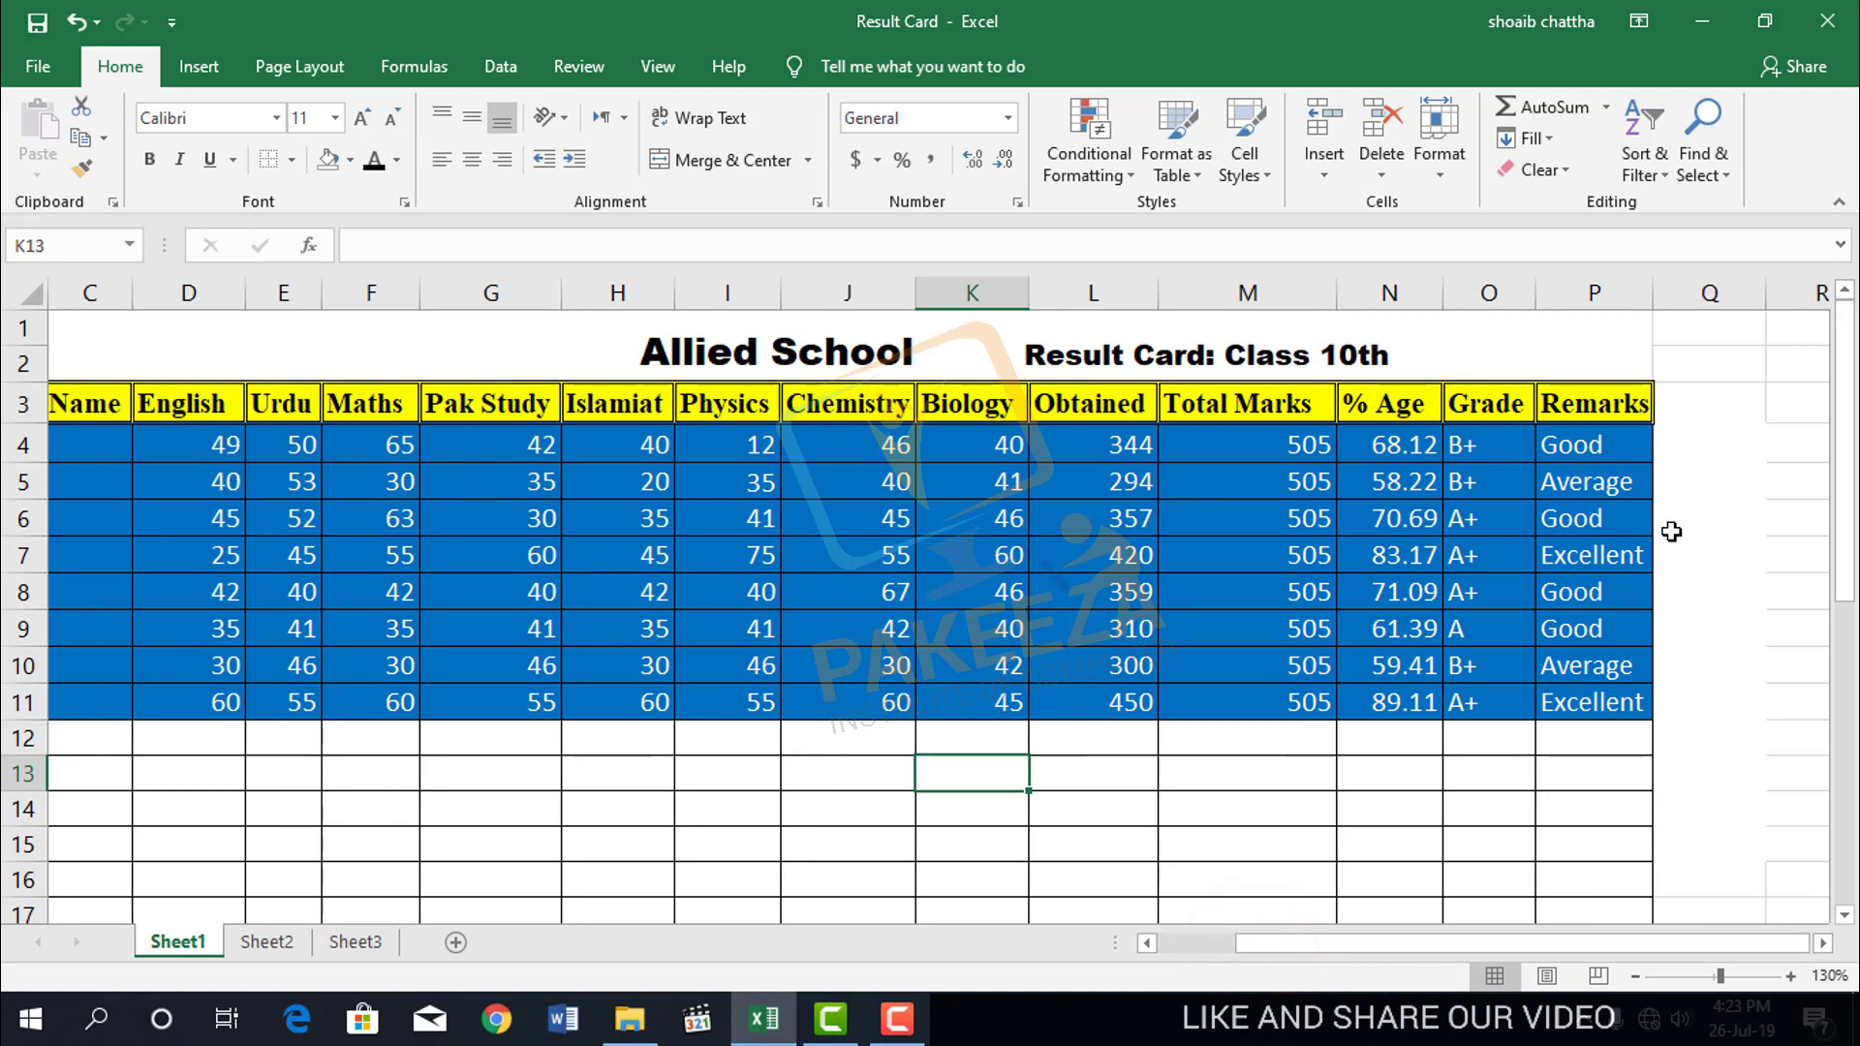
{"action": "left_click_drag", "start_coordinate": [1664, 399], "coordinate": [17, 699]}
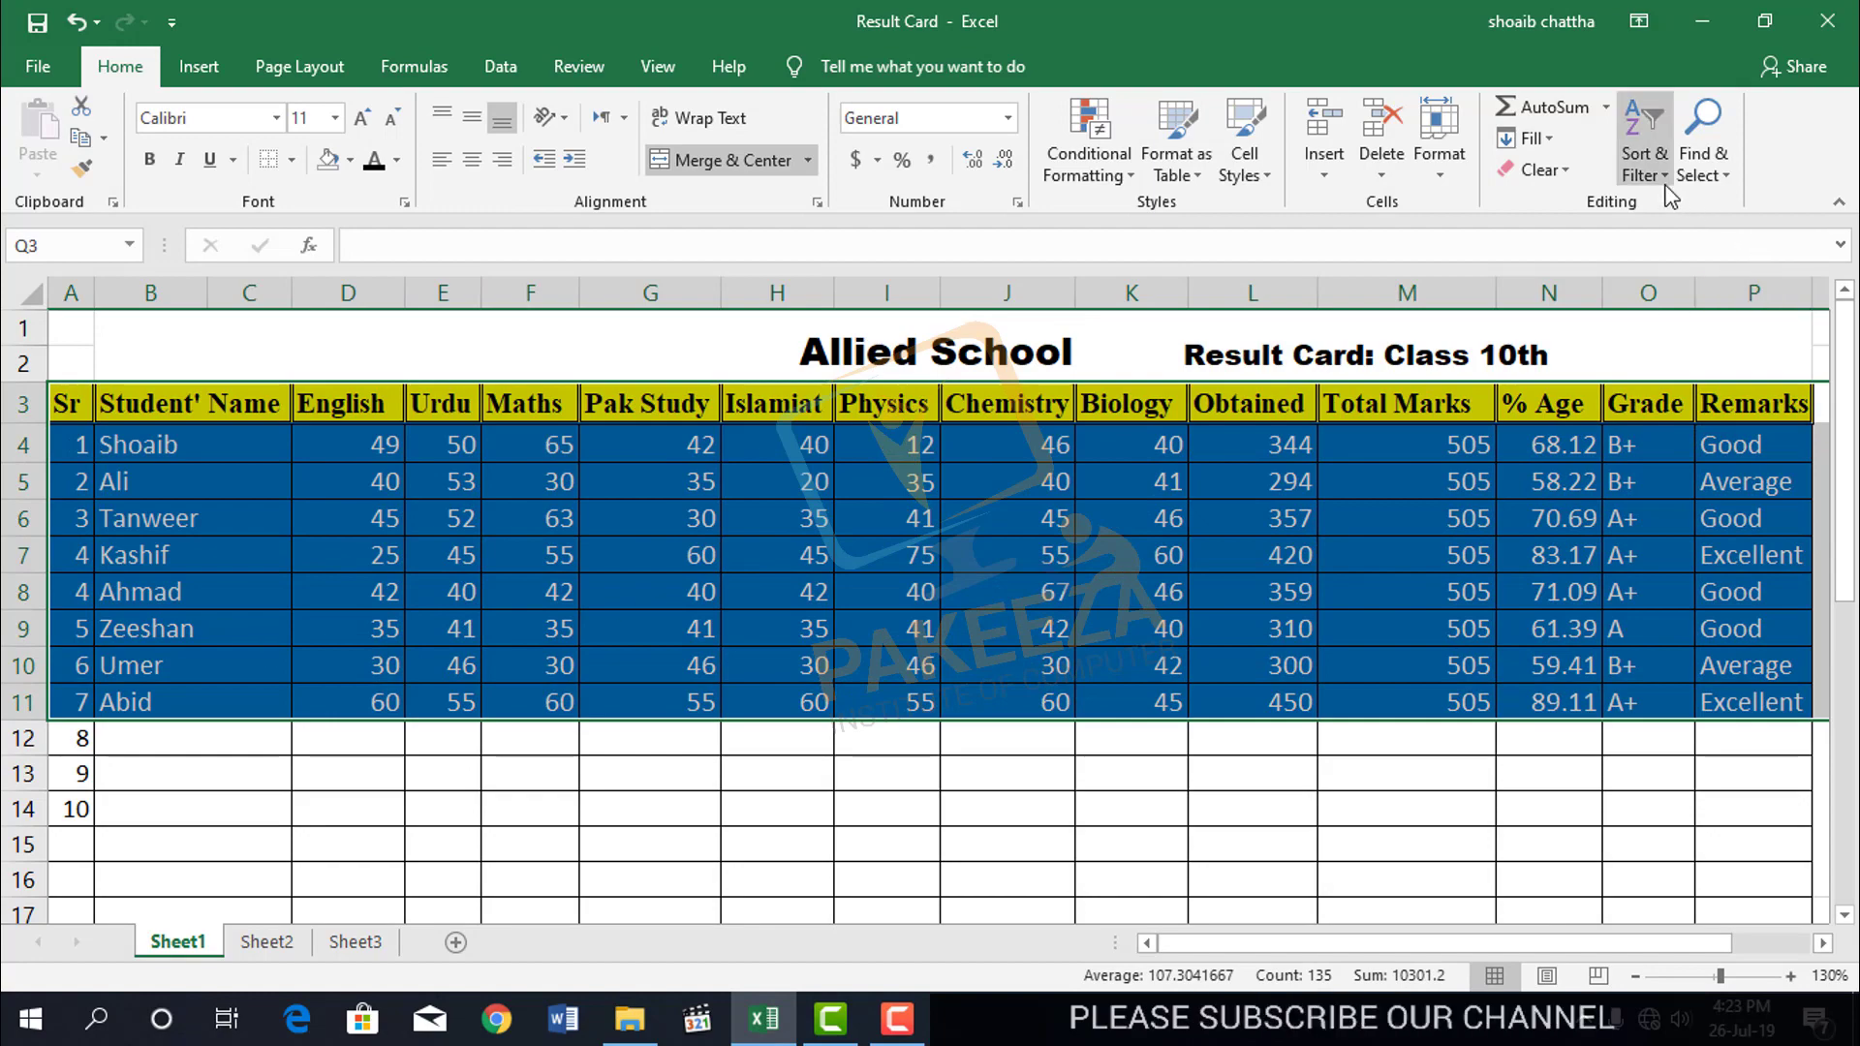
{"action": "left_click", "coordinate": [1647, 160]}
{"action": "left_click", "coordinate": [1647, 300]}
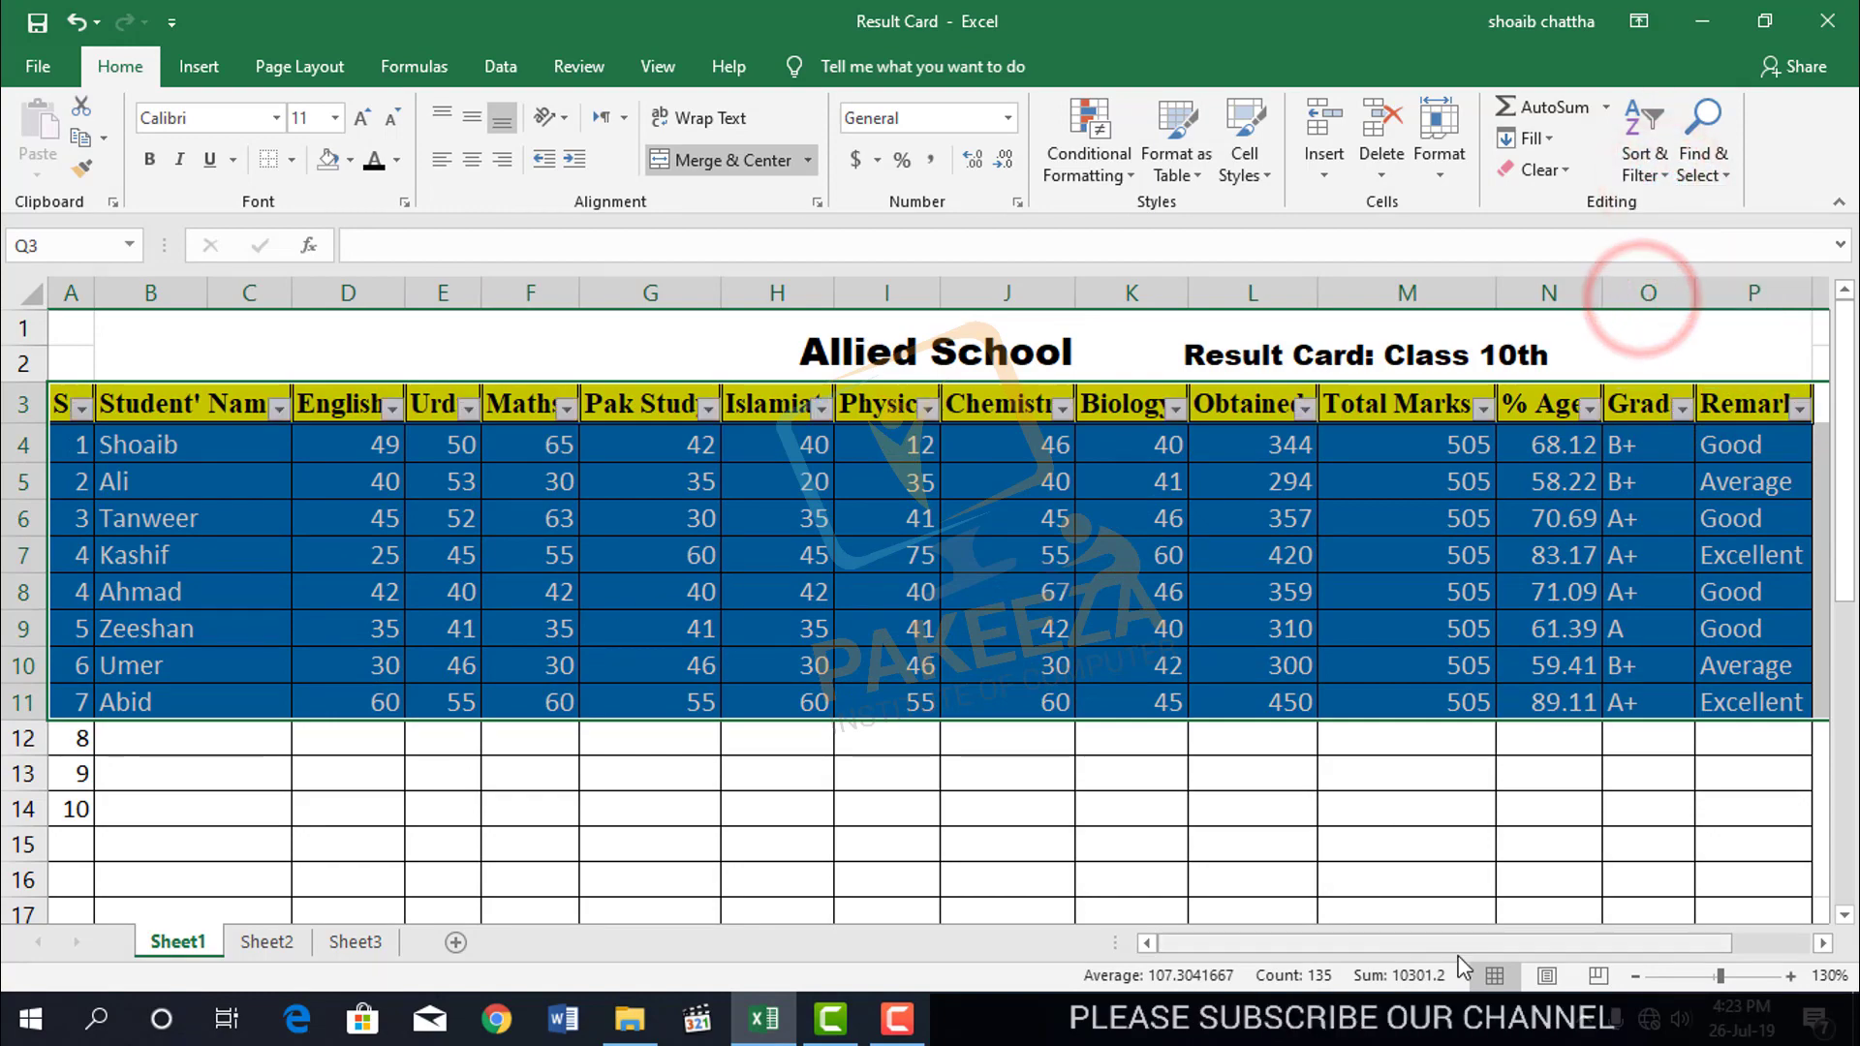
Filter the Remarks column to show only the Excellent results, with the student names in view
{"action": "left_click_drag", "start_coordinate": [1457, 940], "coordinate": [1536, 940]}
{"action": "left_click", "coordinate": [1601, 839]}
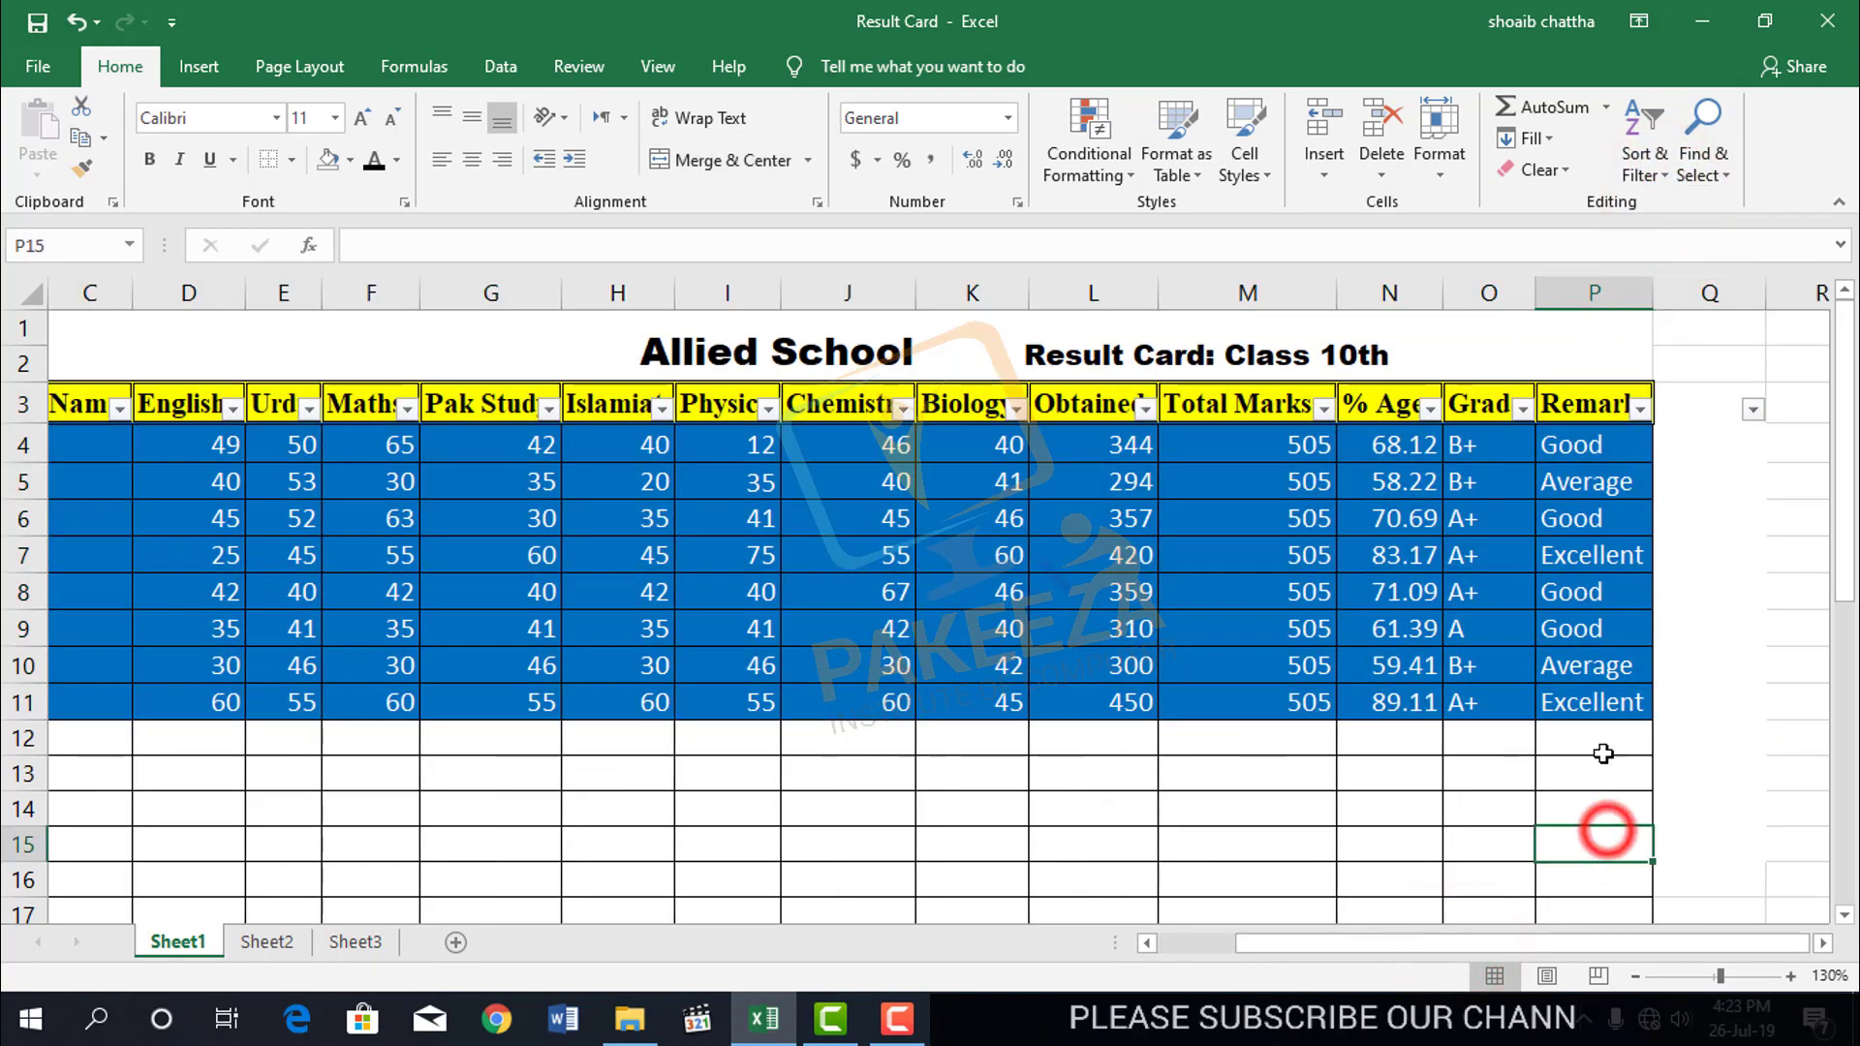
{"action": "left_click", "coordinate": [1640, 410]}
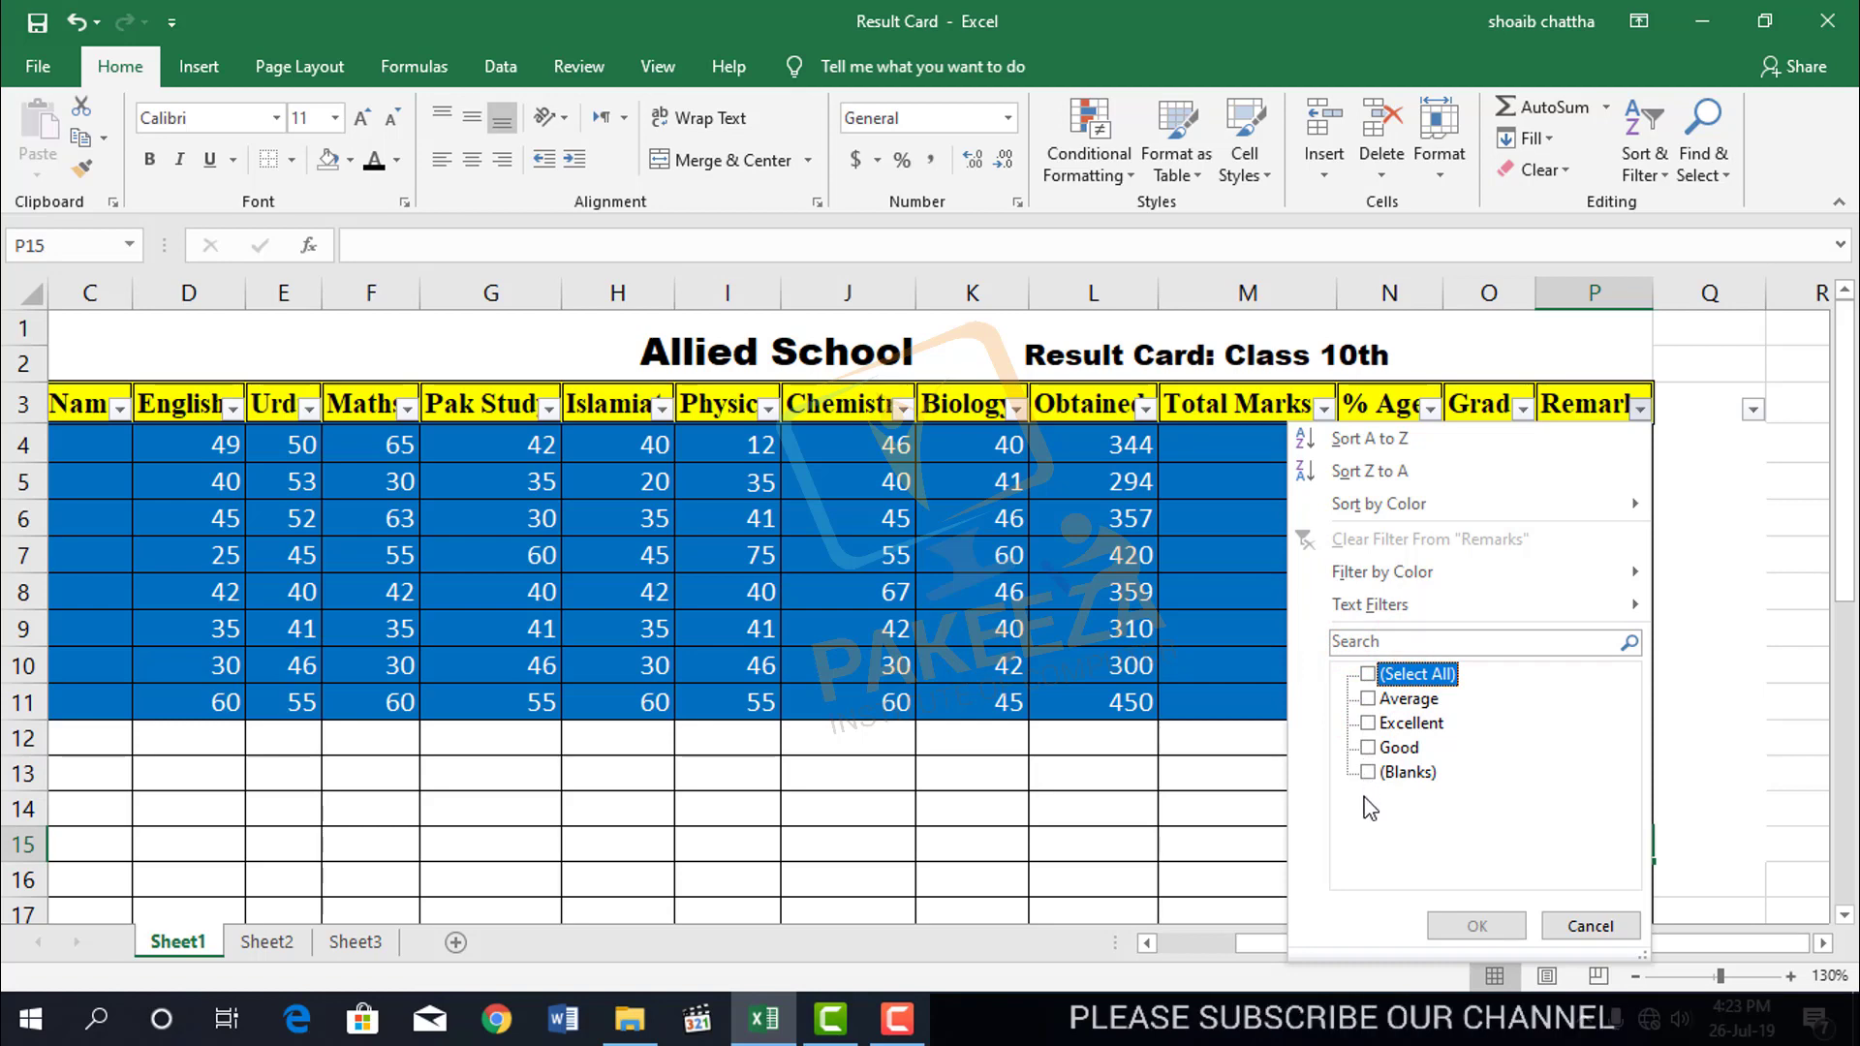
{"action": "left_click", "coordinate": [1368, 724]}
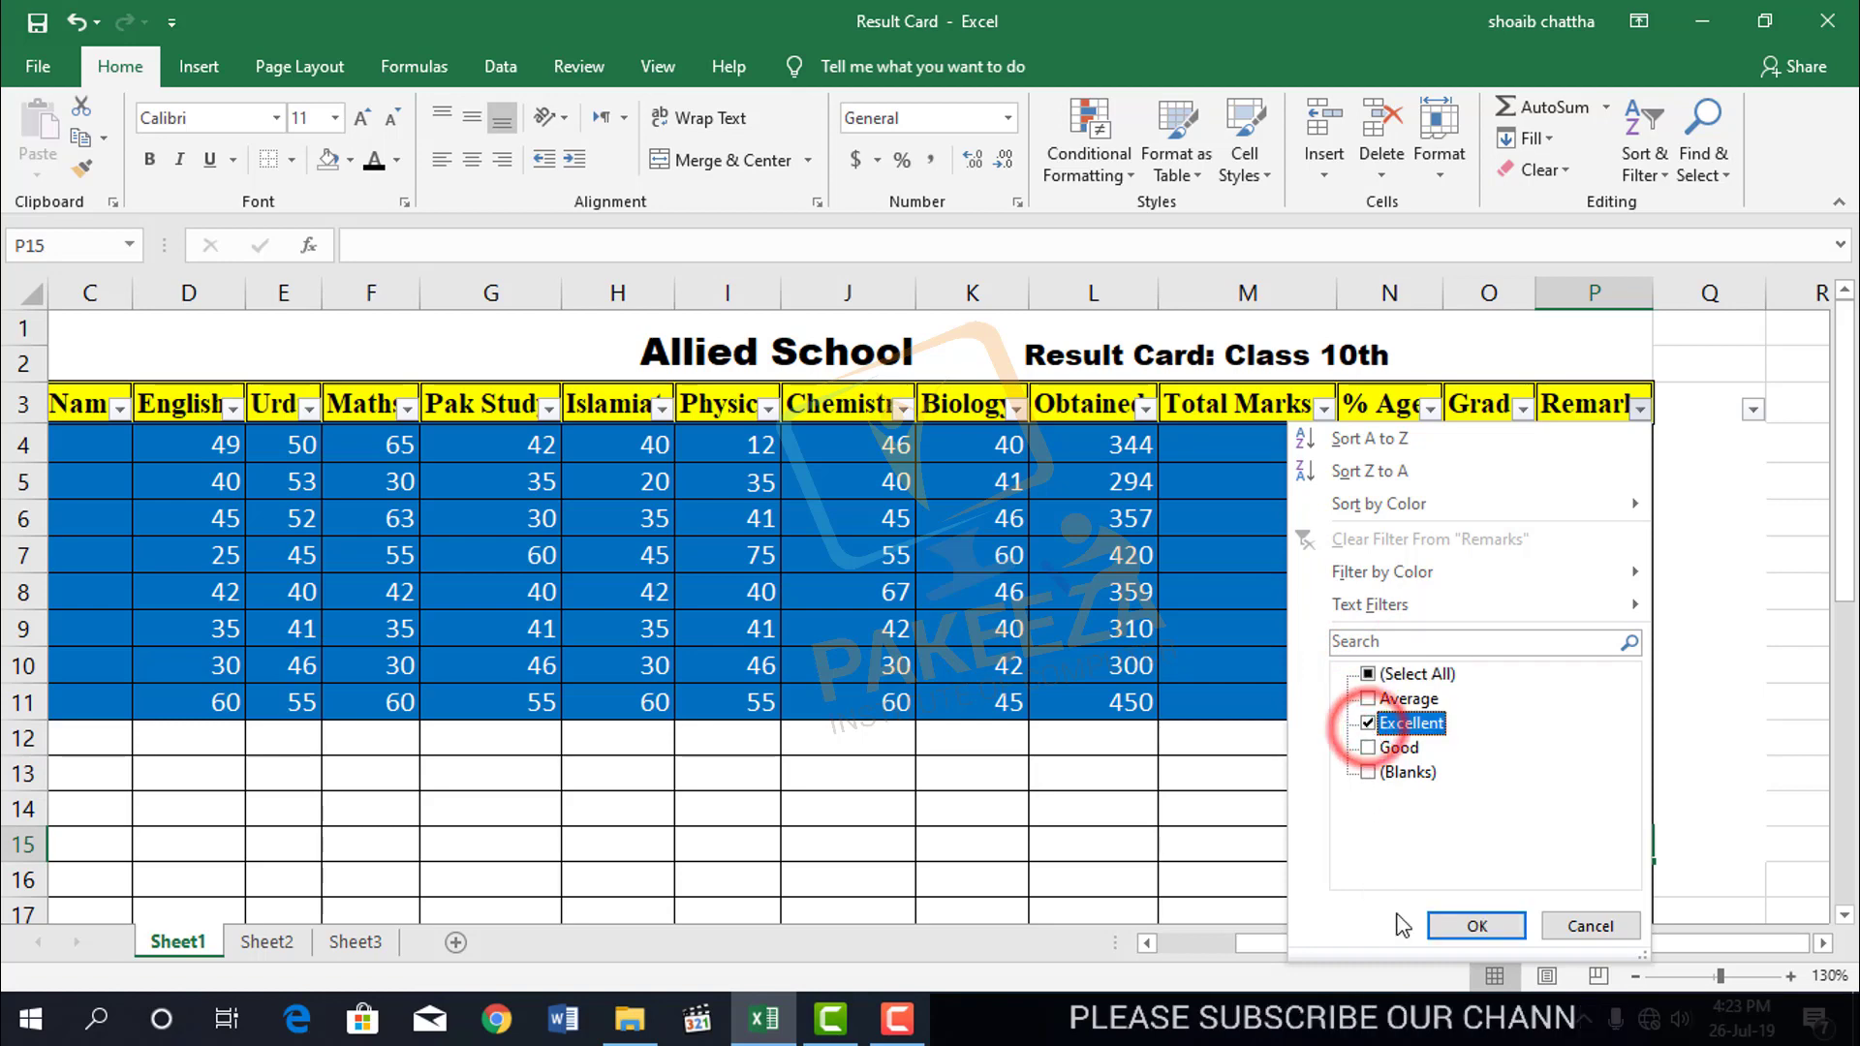
{"action": "left_click", "coordinate": [1472, 926]}
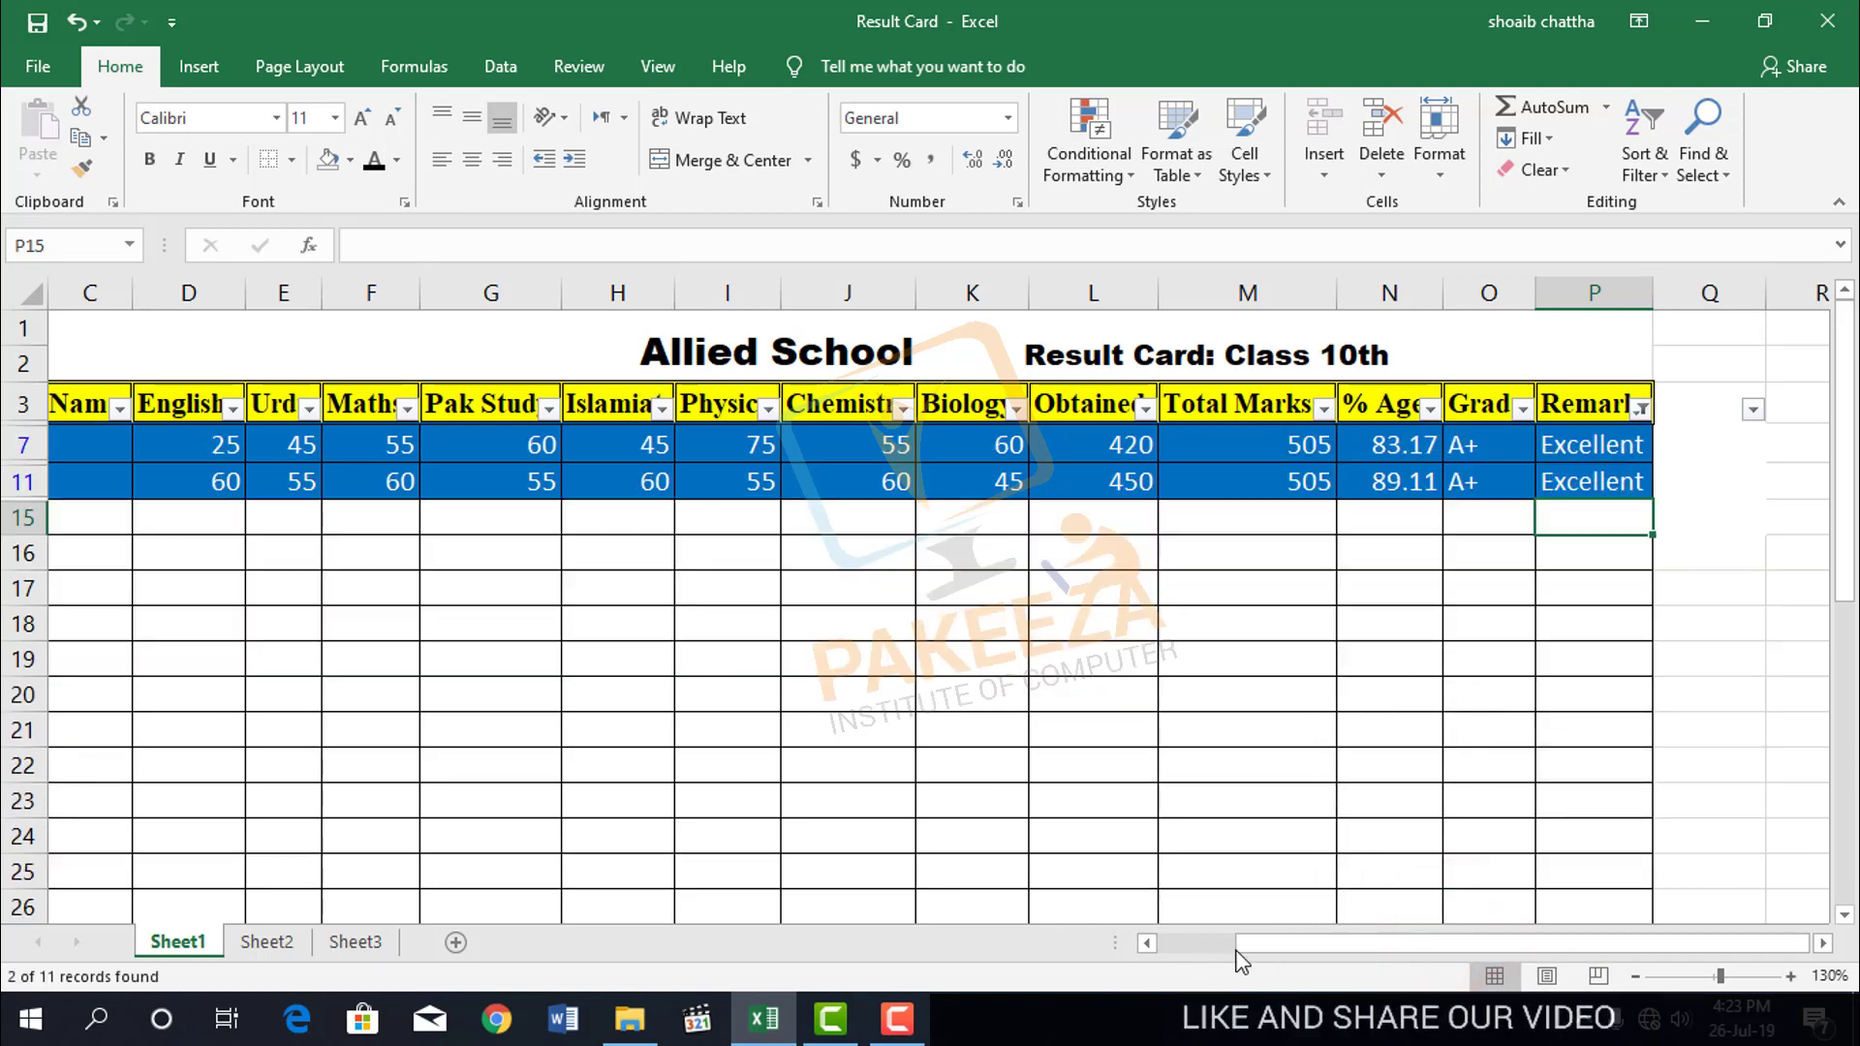
{"action": "left_click_drag", "start_coordinate": [1259, 943], "coordinate": [1366, 942]}
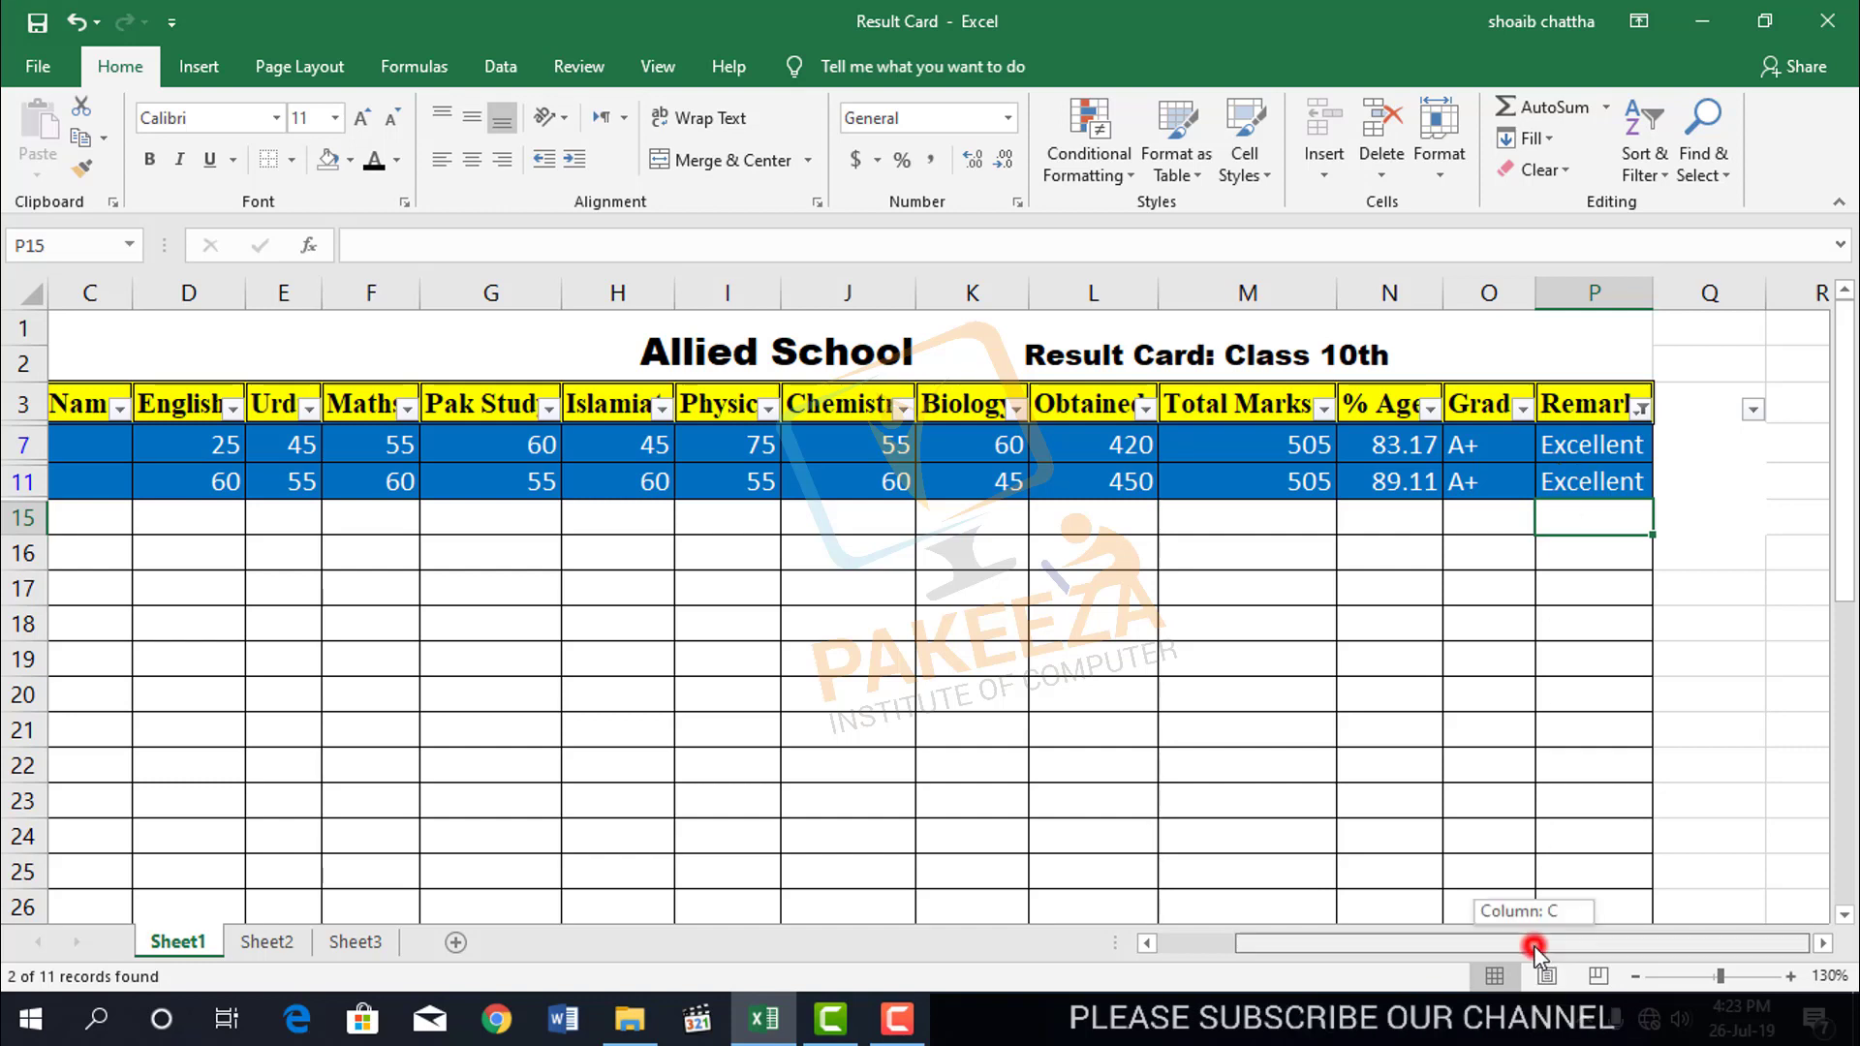
{"action": "left_click_drag", "start_coordinate": [1536, 945], "coordinate": [1499, 946]}
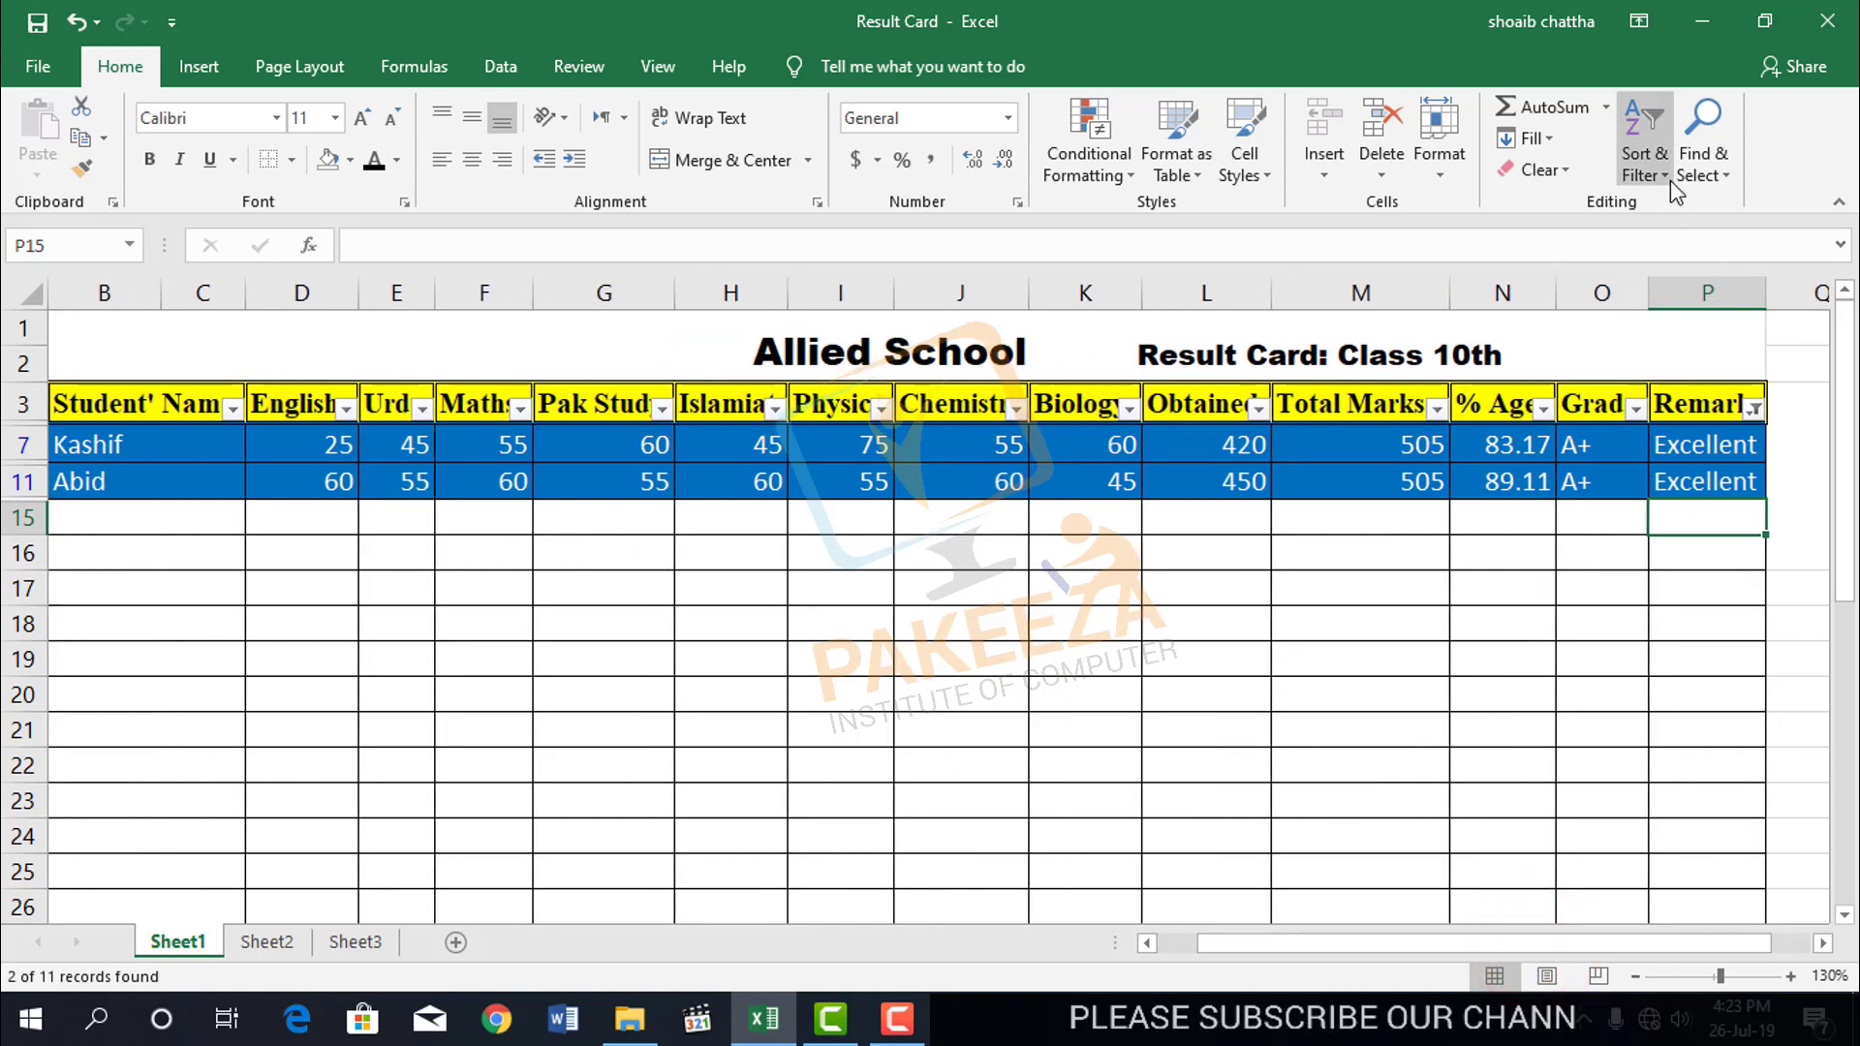
Turn filtering off for the result table to restore all student rows
{"action": "left_click", "coordinate": [1666, 176]}
{"action": "left_click", "coordinate": [1666, 300]}
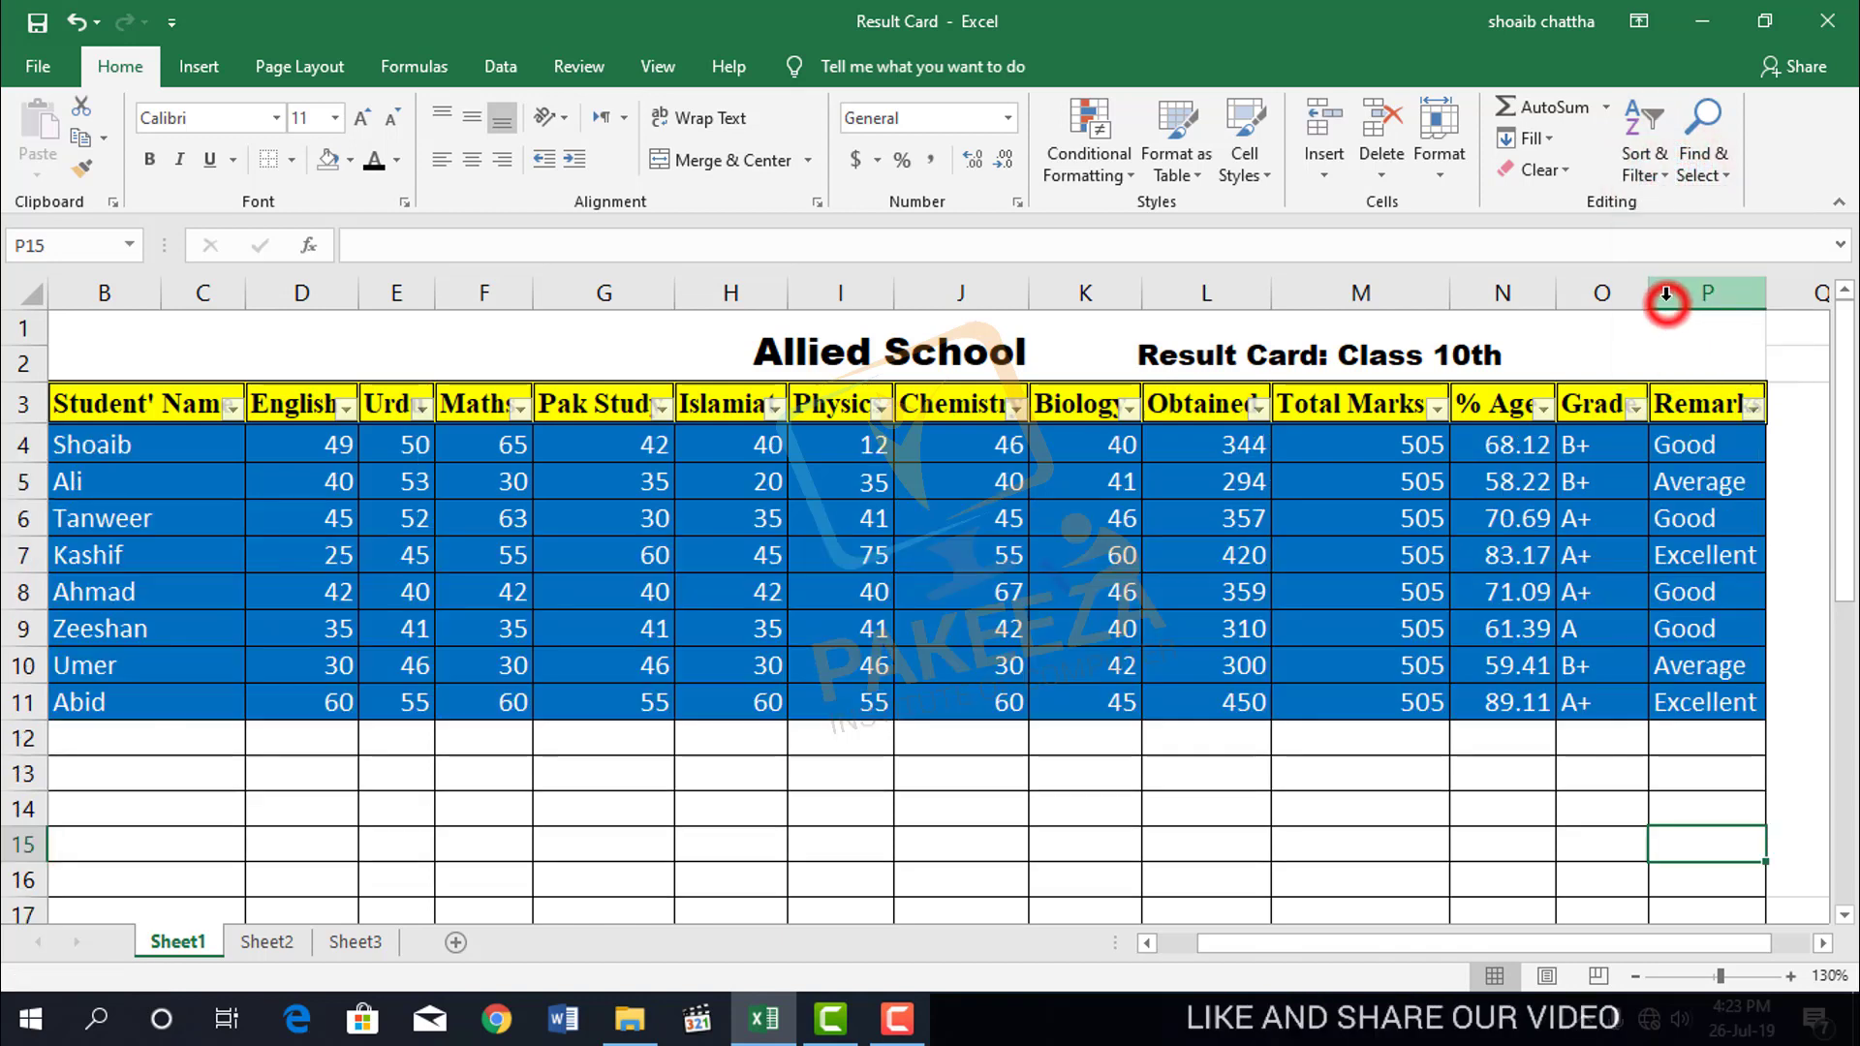
{"action": "left_click", "coordinate": [1651, 164]}
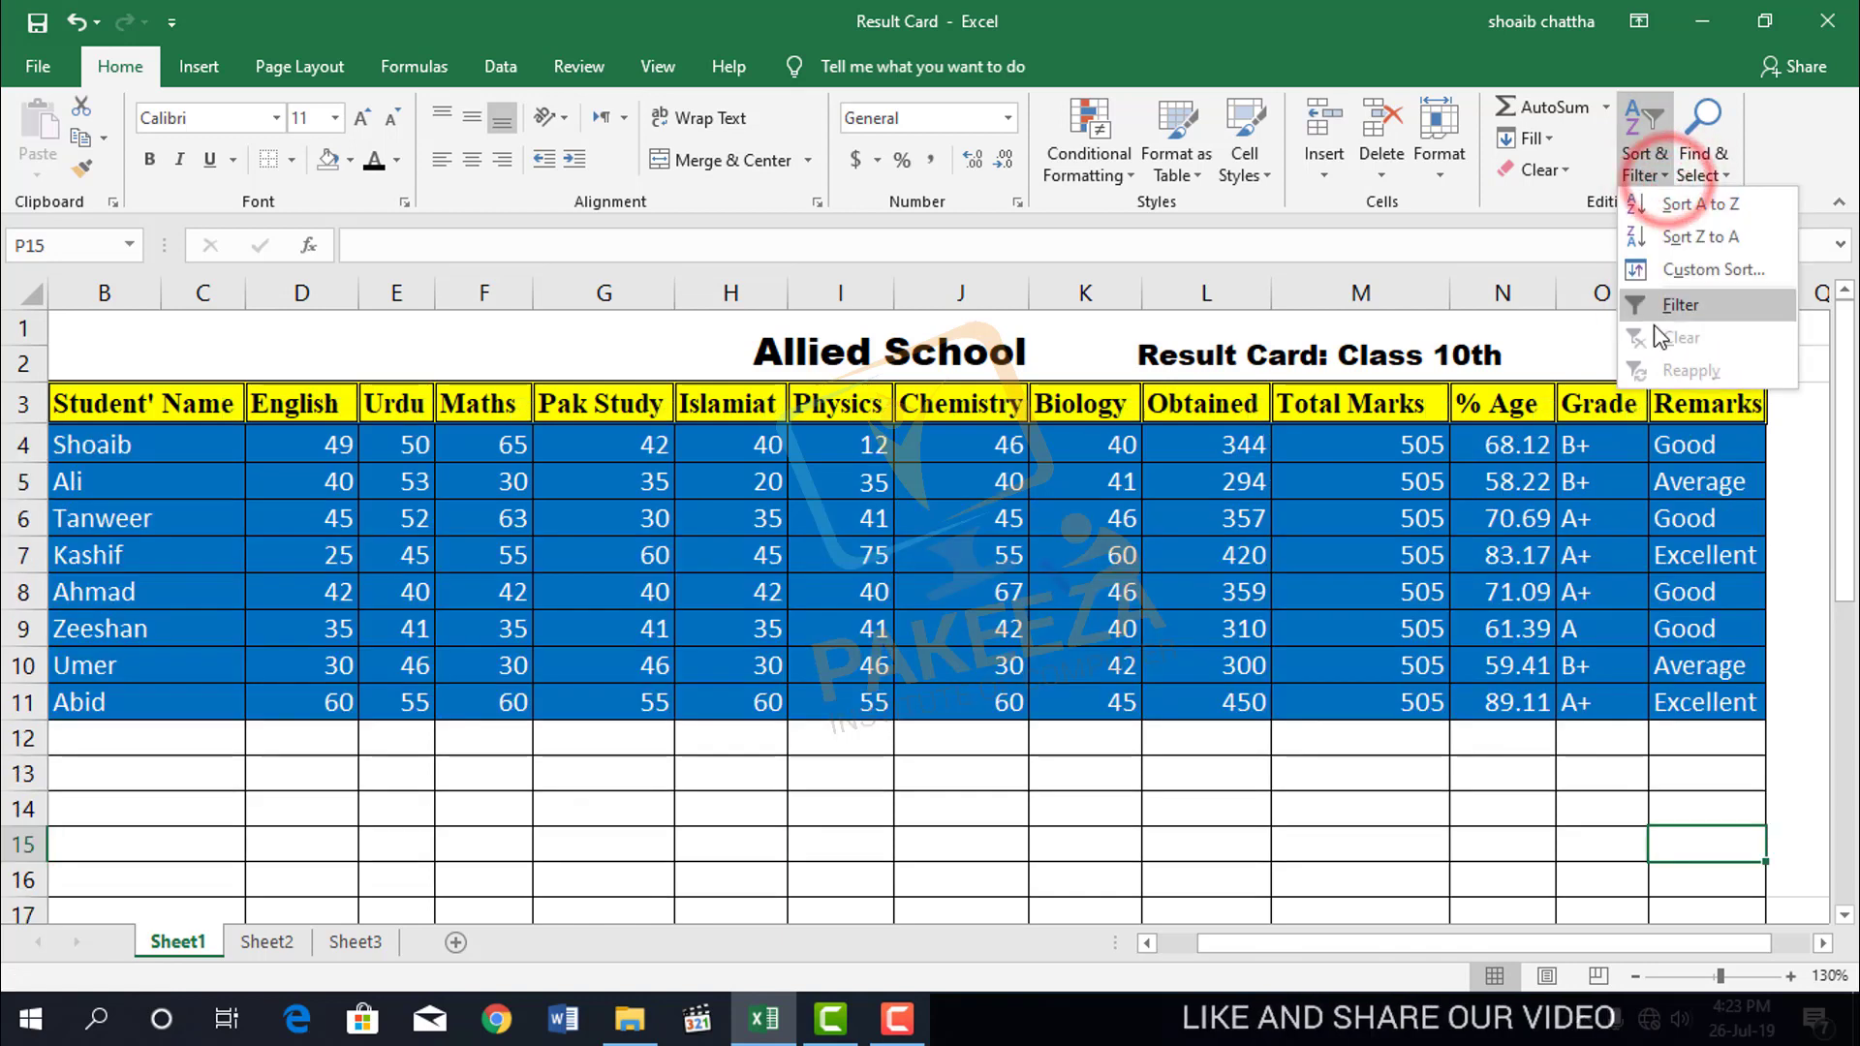
{"action": "left_click", "coordinate": [1477, 787]}
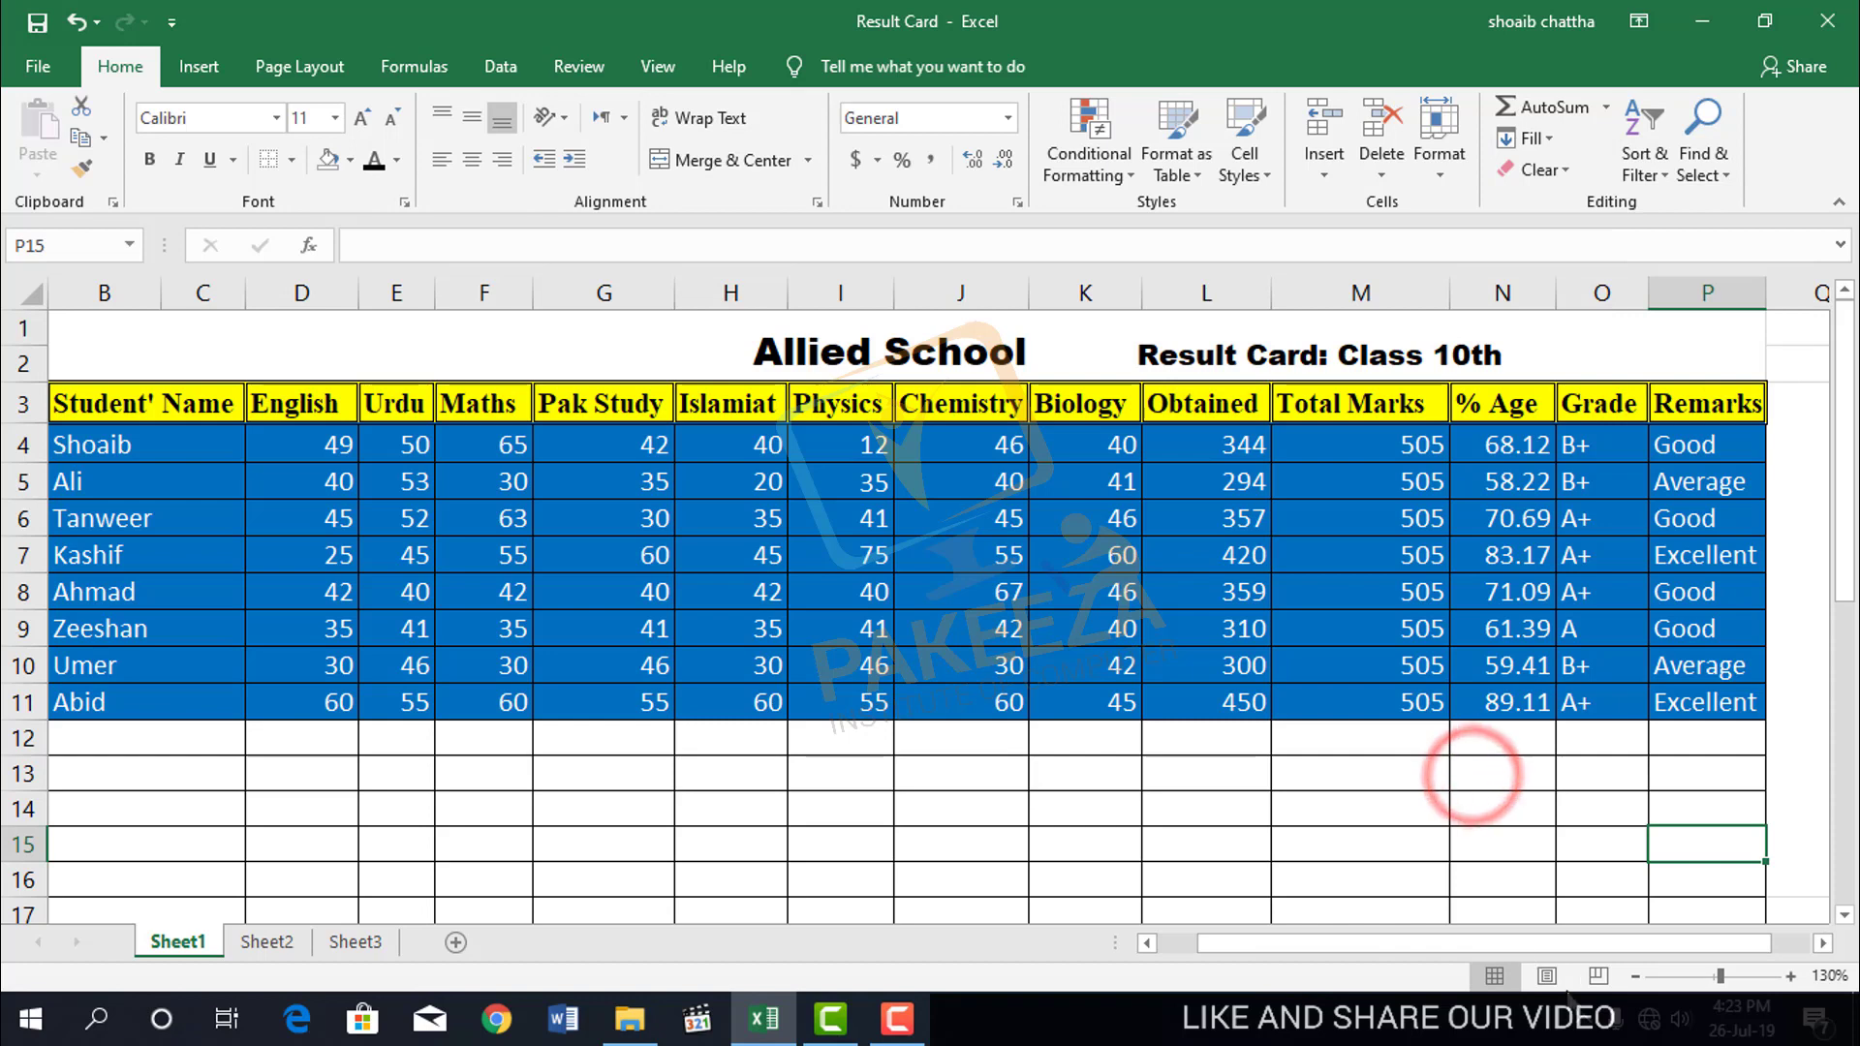
Try to turn on filtering with only the empty cell H13 below the result table selected
{"action": "mouse_move", "coordinate": [1547, 945]}
{"action": "left_mouse_down"}
{"action": "mouse_move", "coordinate": [1521, 957]}
{"action": "mouse_move", "coordinate": [1545, 936]}
{"action": "left_mouse_up"}
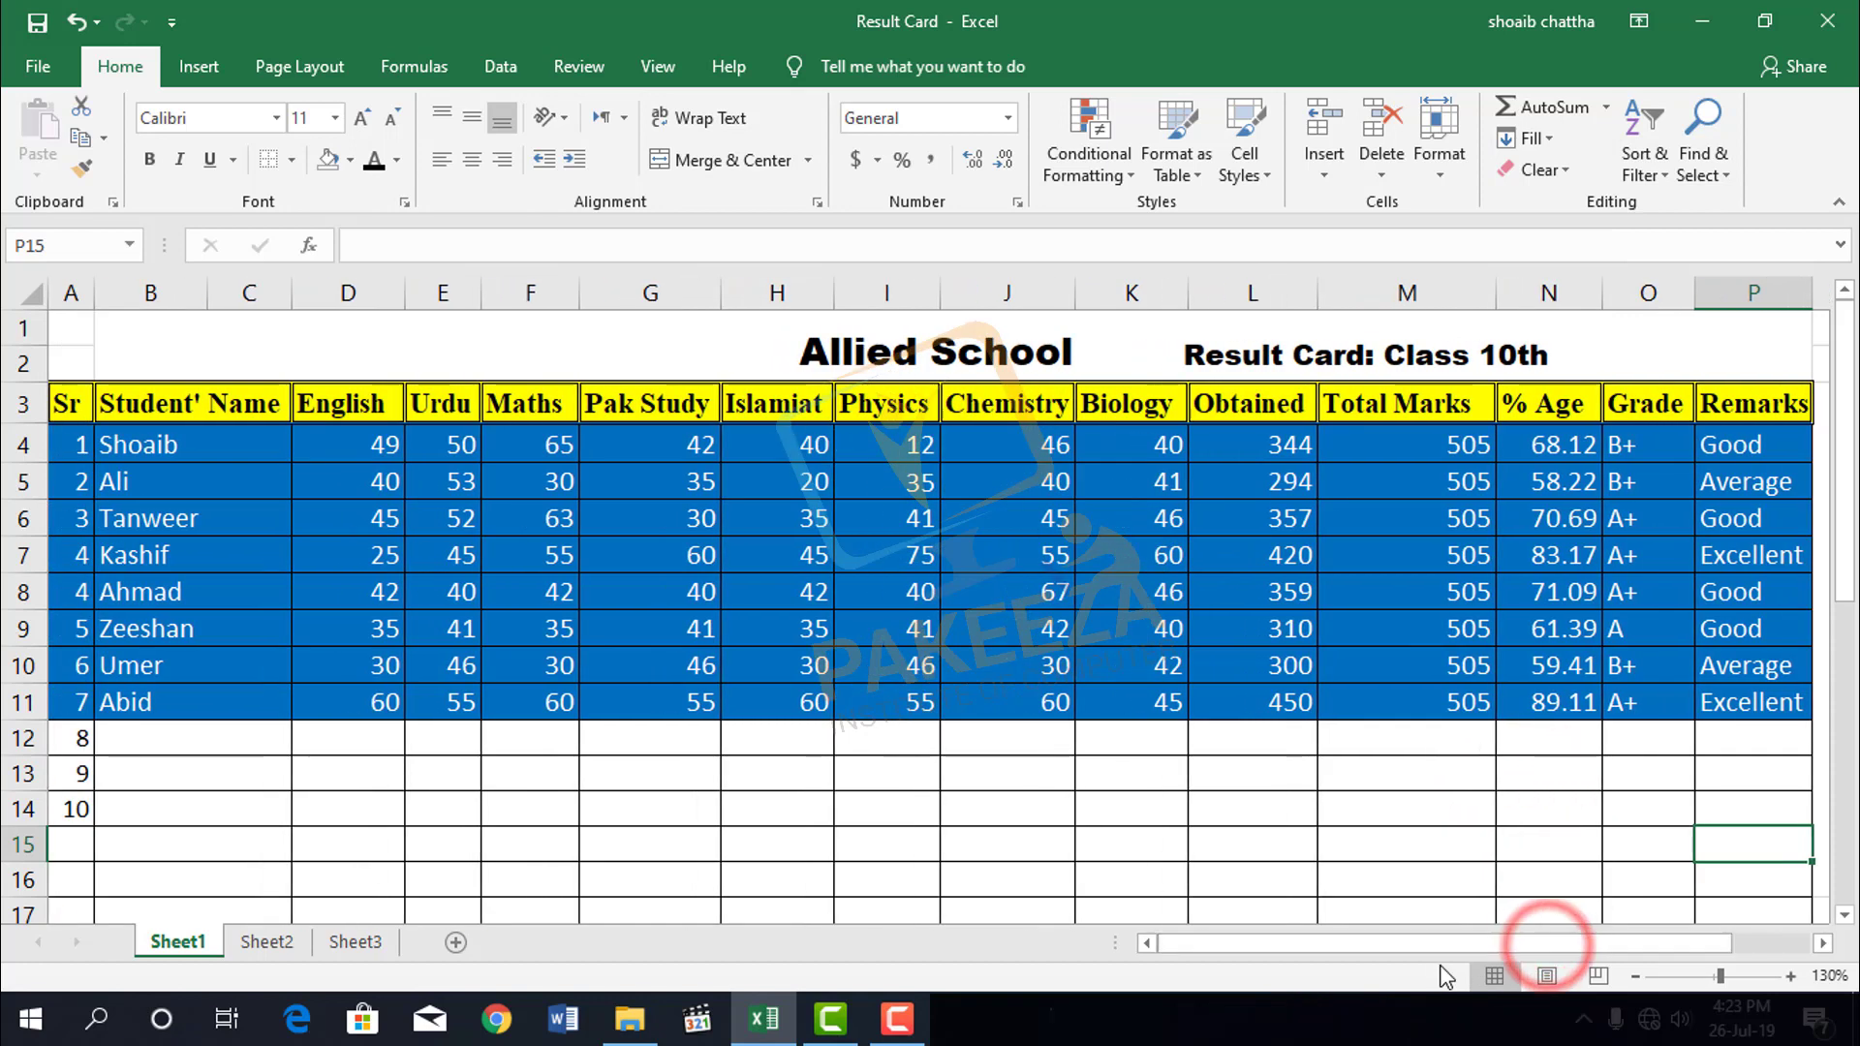
{"action": "left_click", "coordinate": [814, 770]}
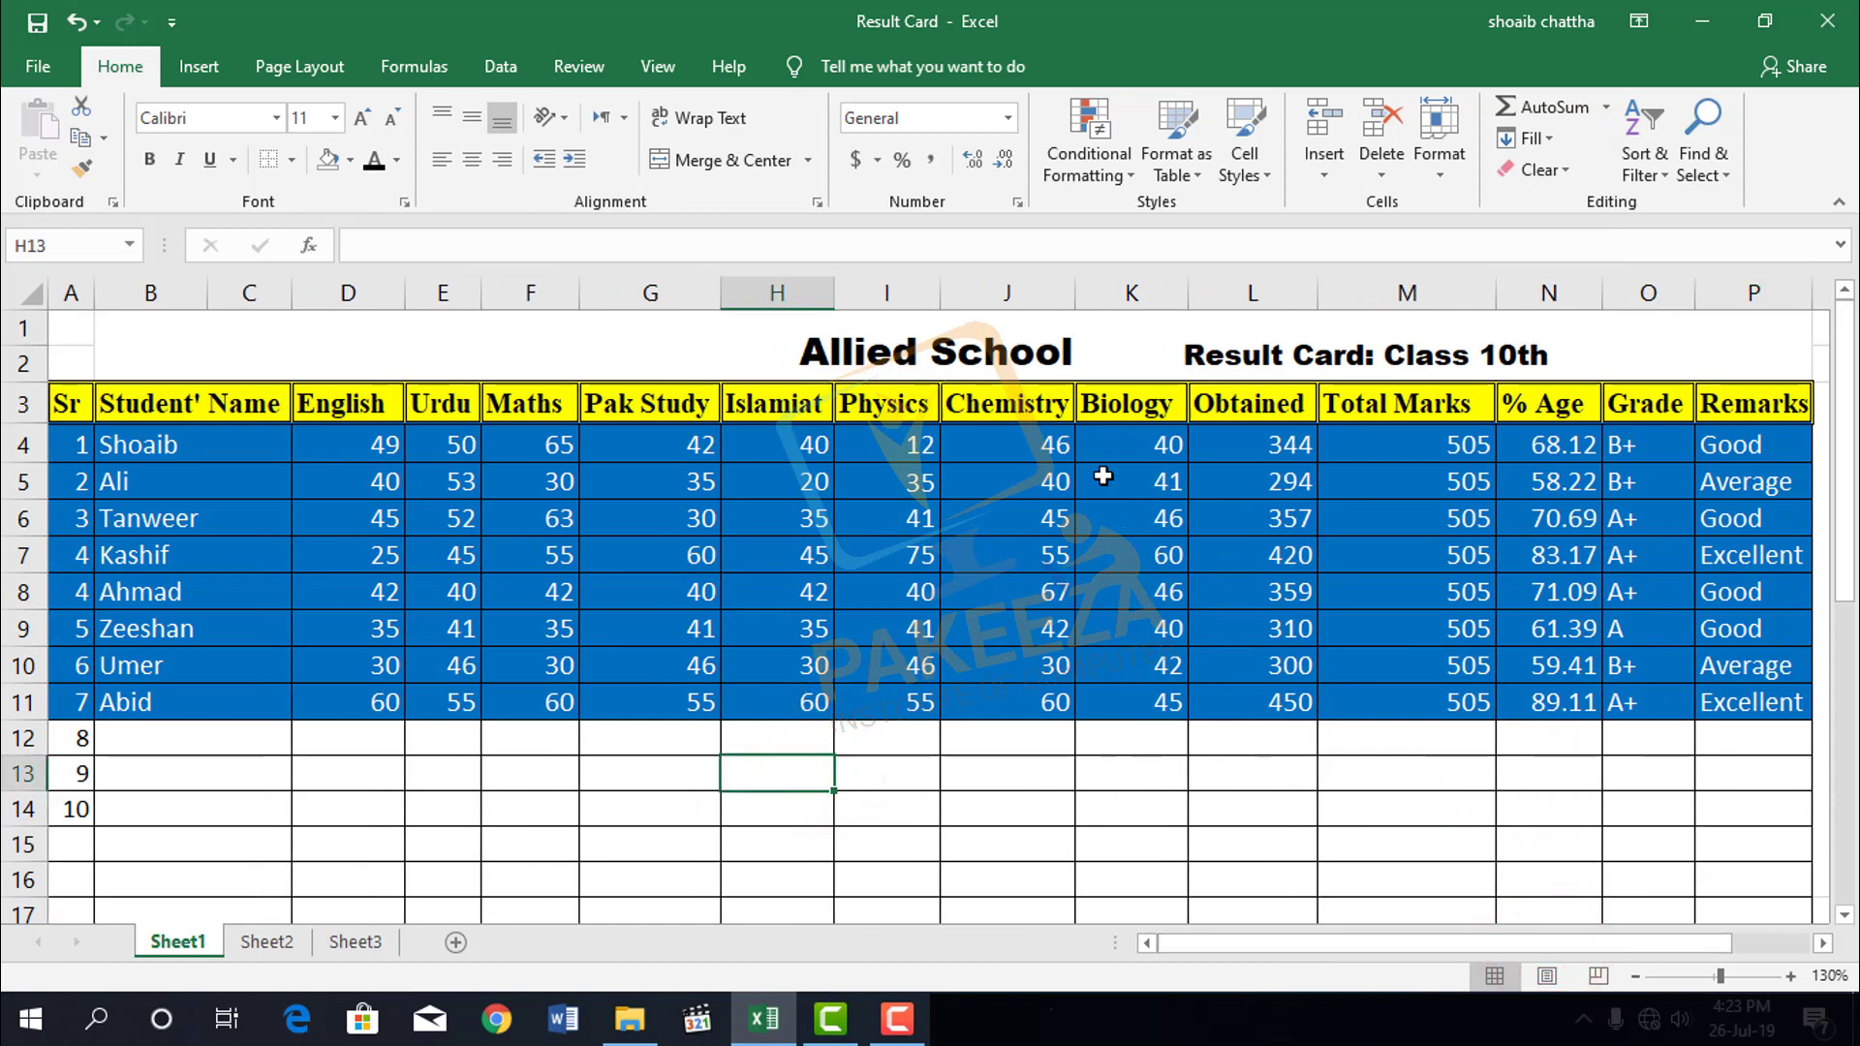
{"action": "left_click", "coordinate": [1664, 177]}
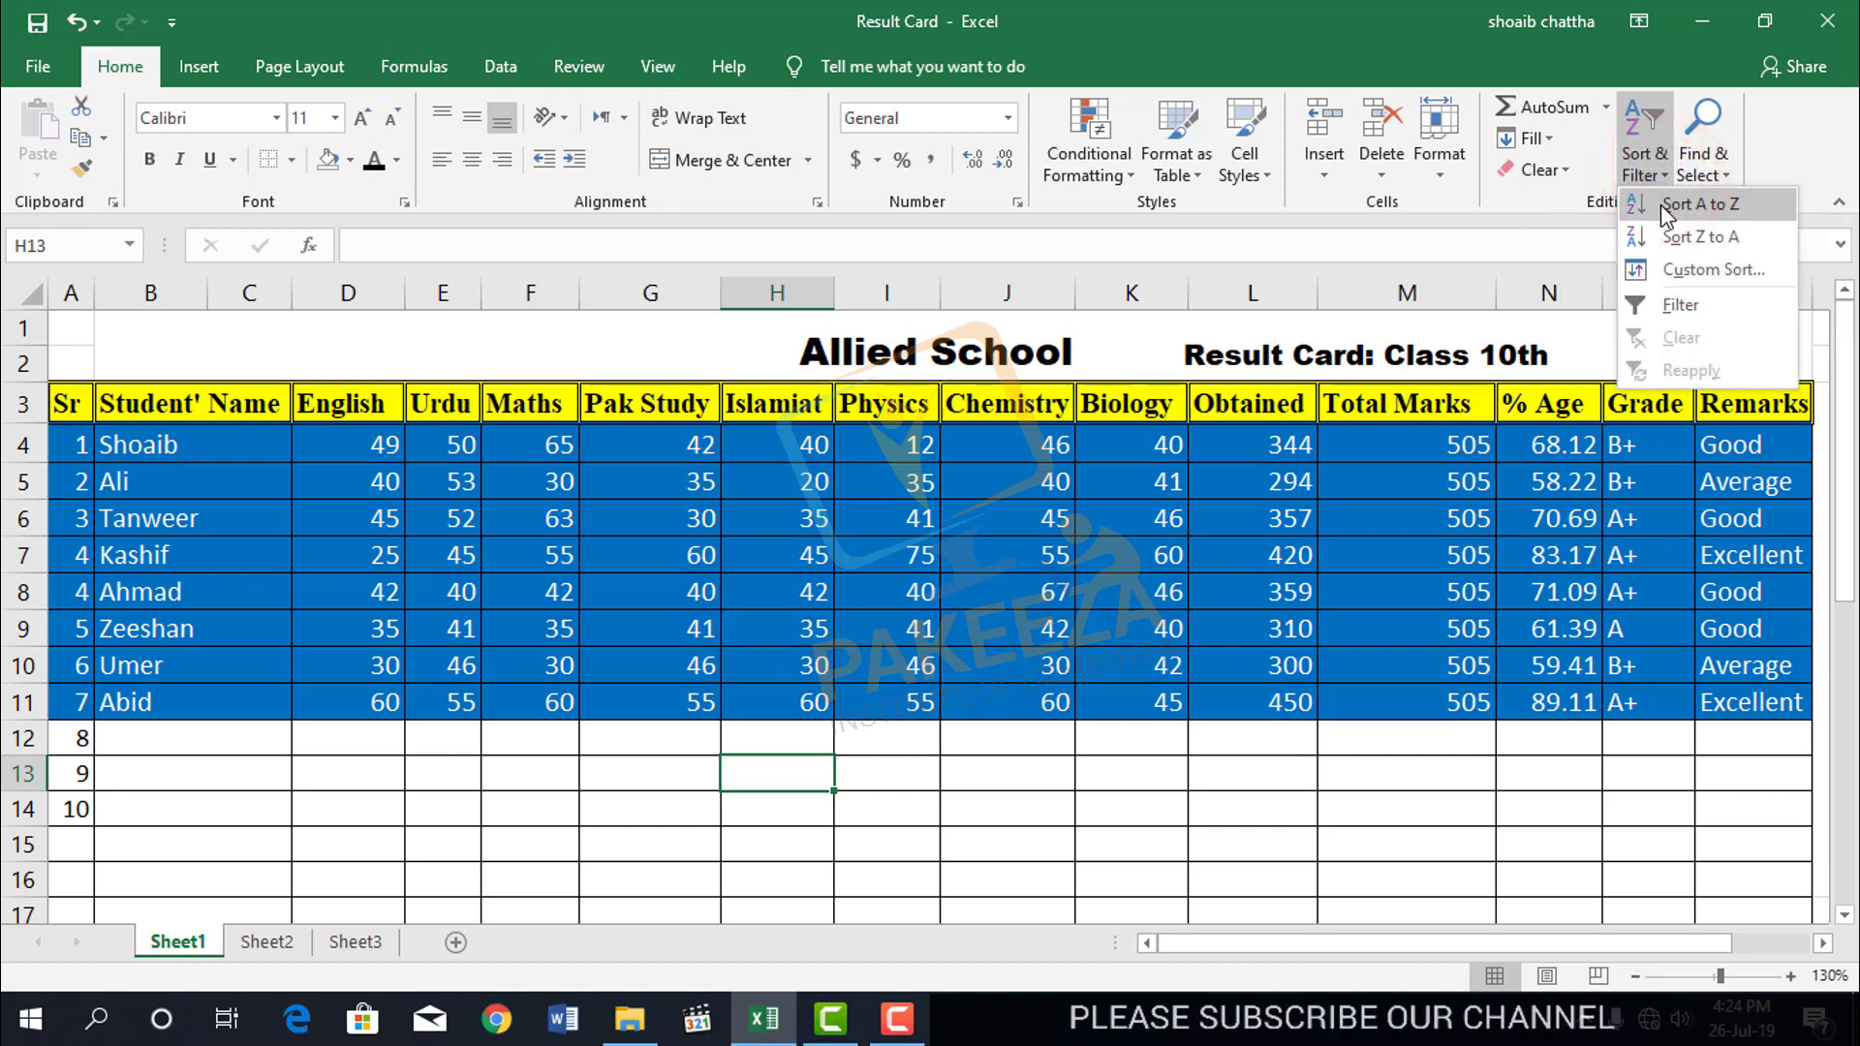
{"action": "left_click", "coordinate": [1665, 306]}
{"action": "left_click", "coordinate": [966, 585]}
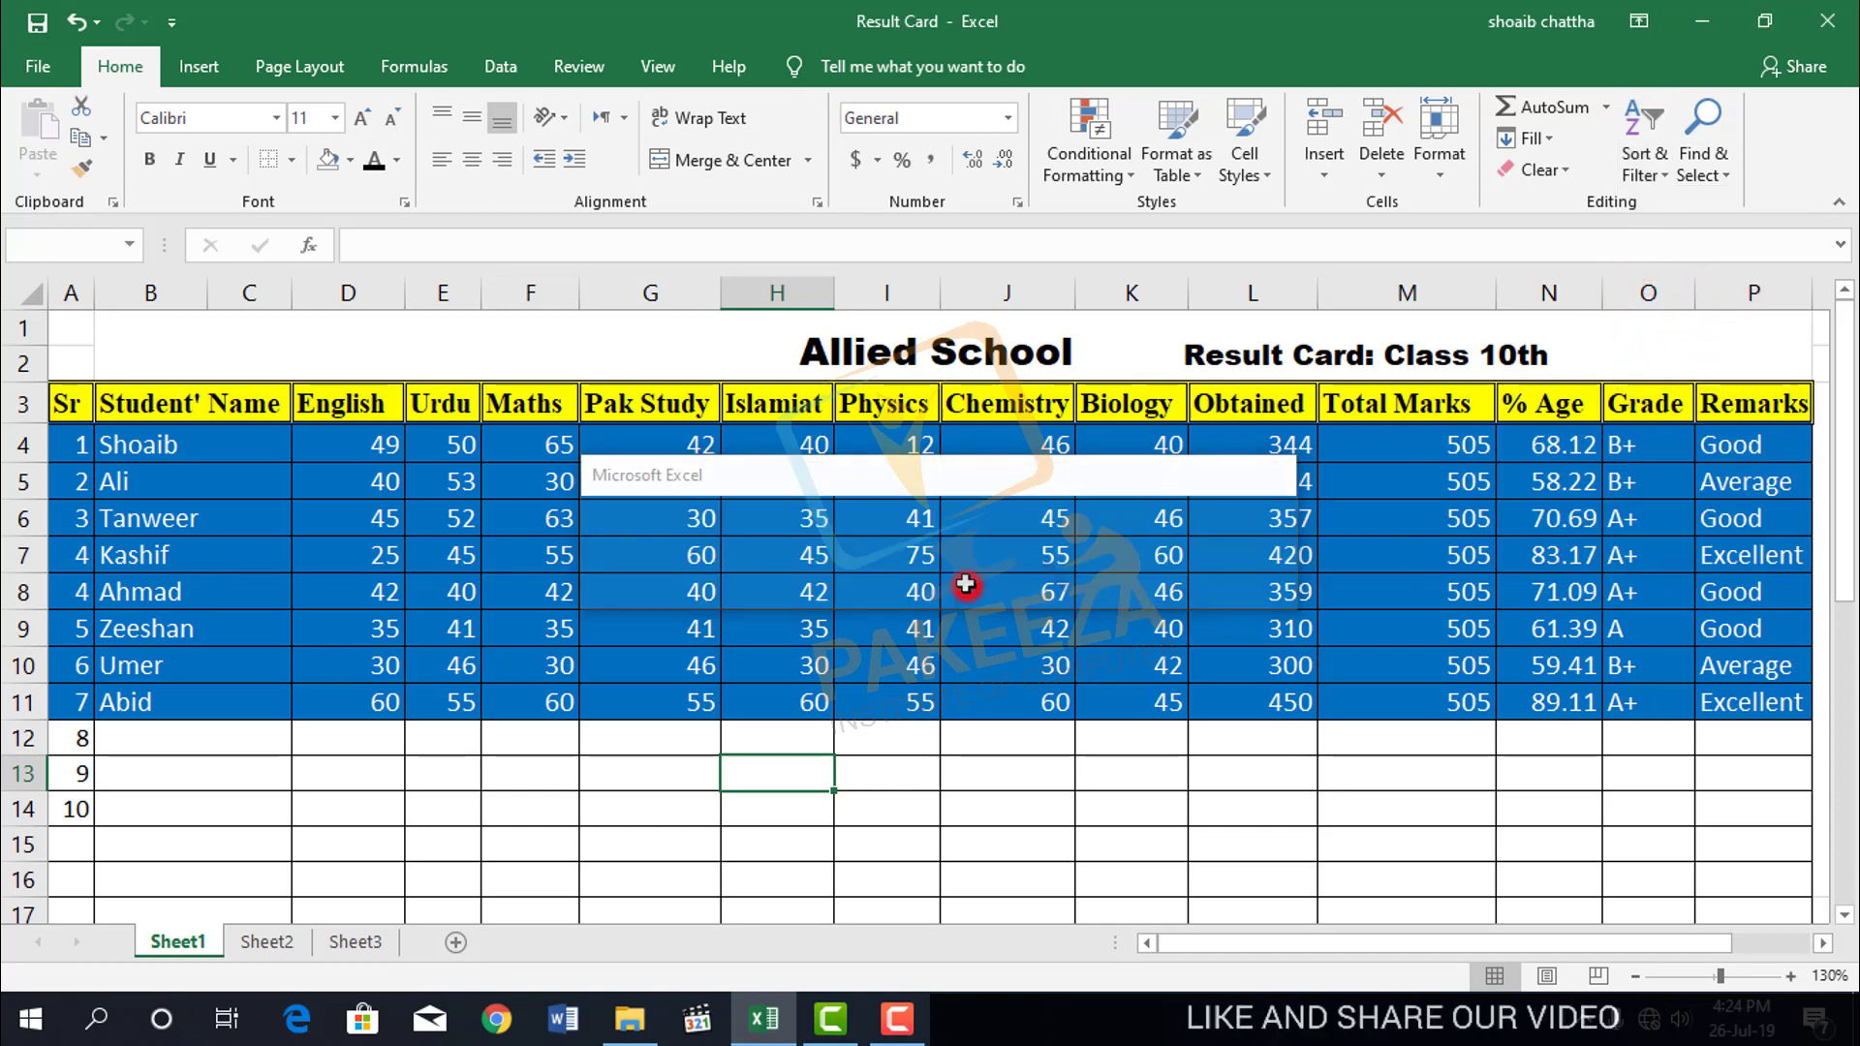
Add filters to the result table over A3:P11, including its header row
{"action": "left_click_drag", "start_coordinate": [66, 393], "coordinate": [1801, 714]}
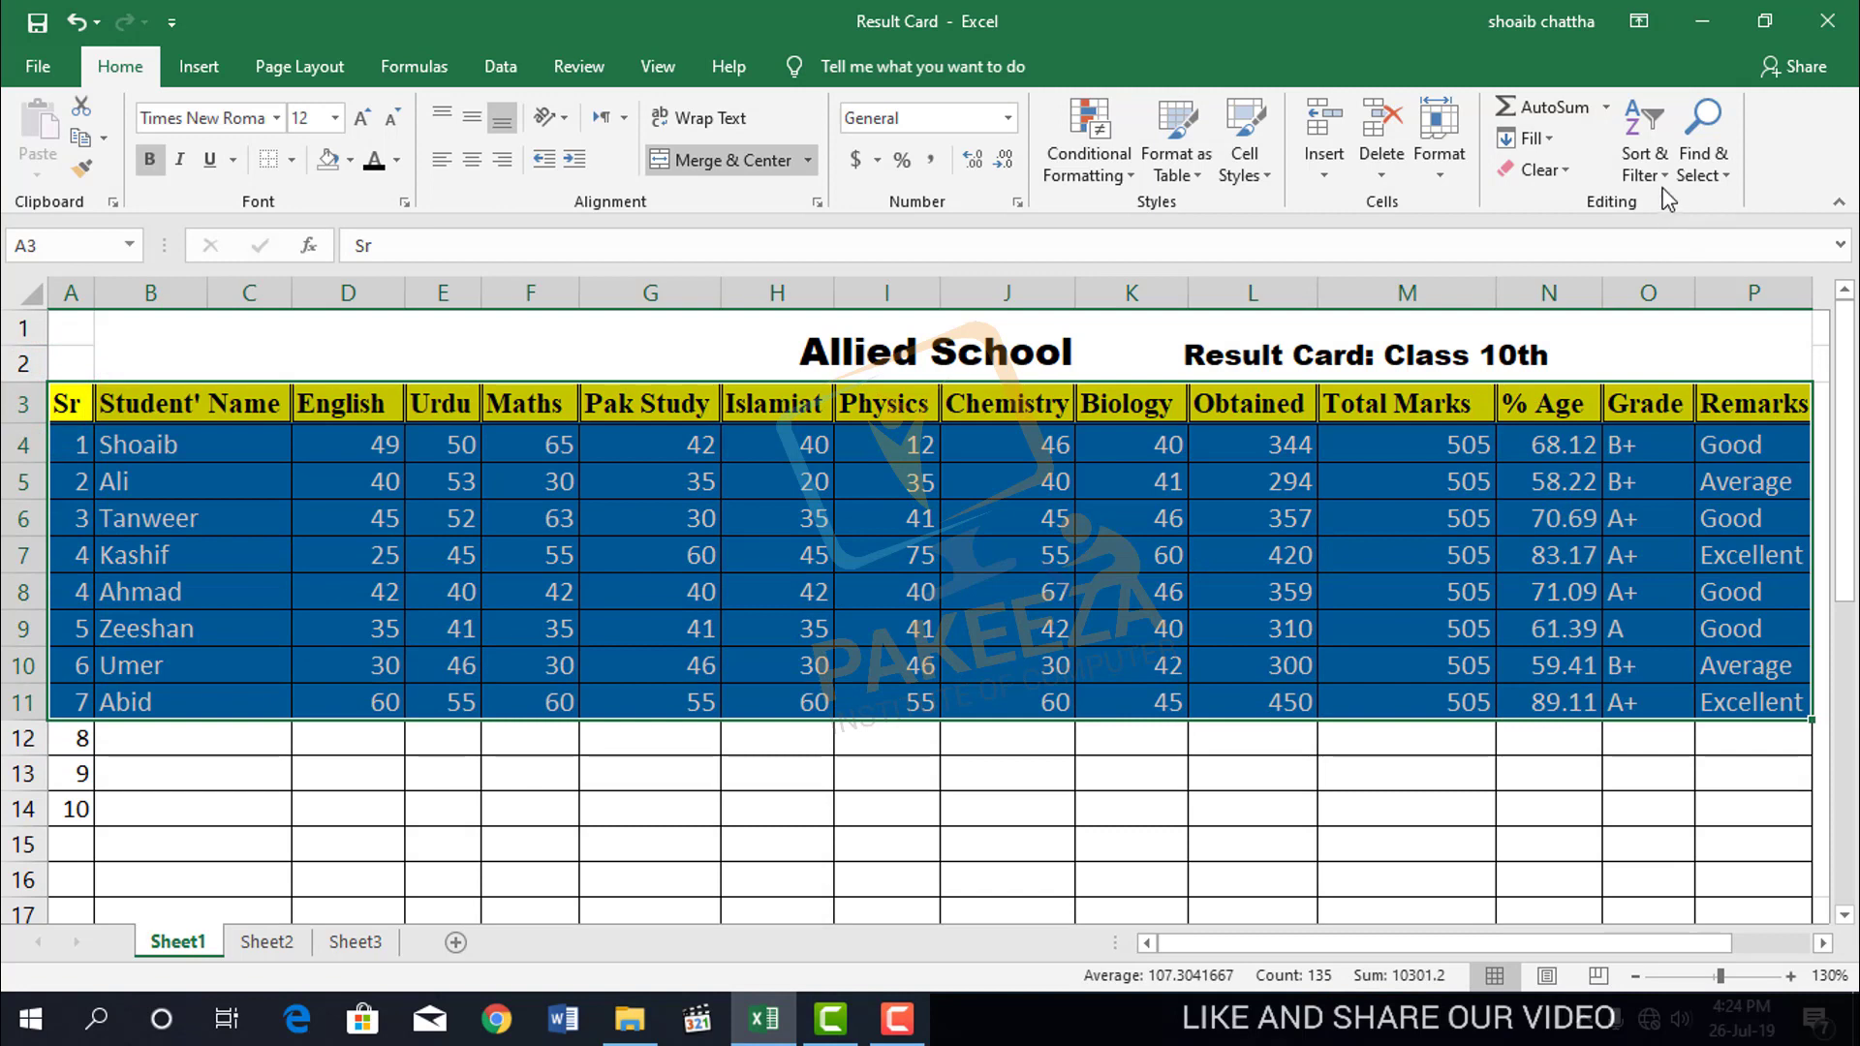
{"action": "left_click", "coordinate": [1658, 160]}
{"action": "left_click", "coordinate": [1671, 298]}
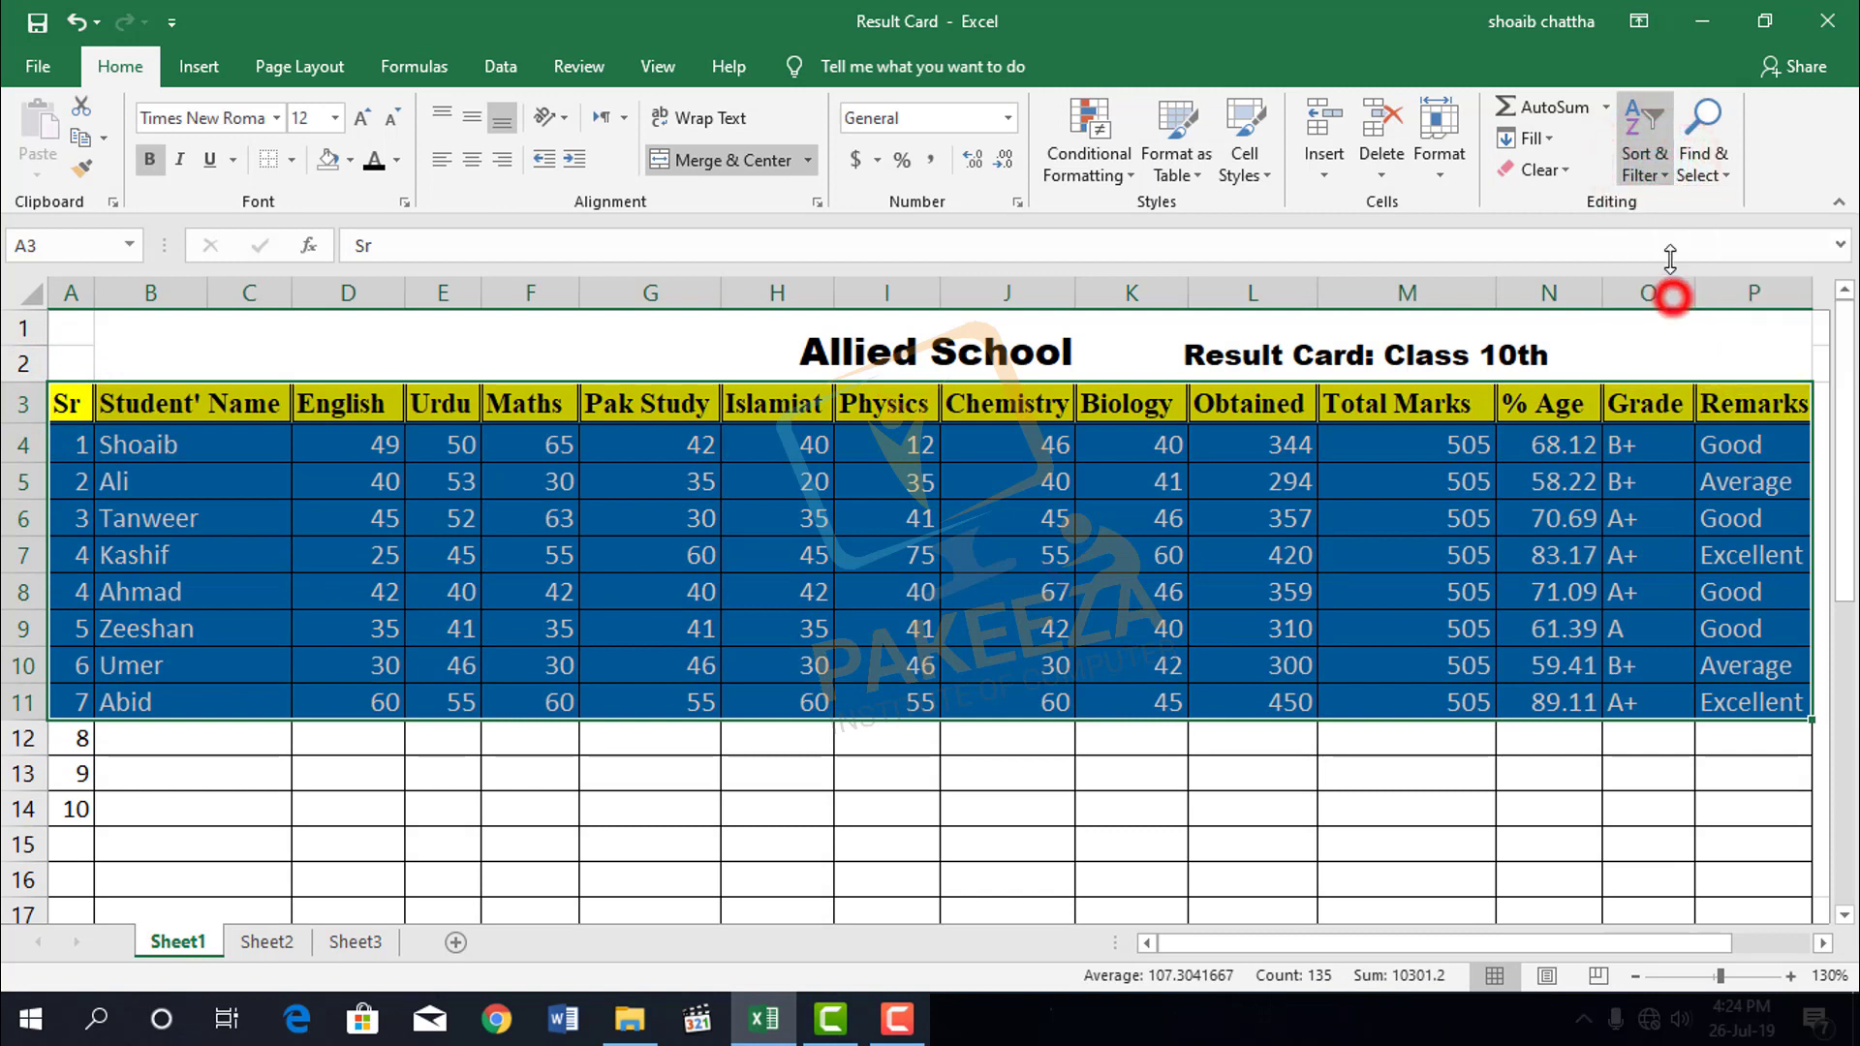
{"action": "left_click", "coordinate": [1661, 179]}
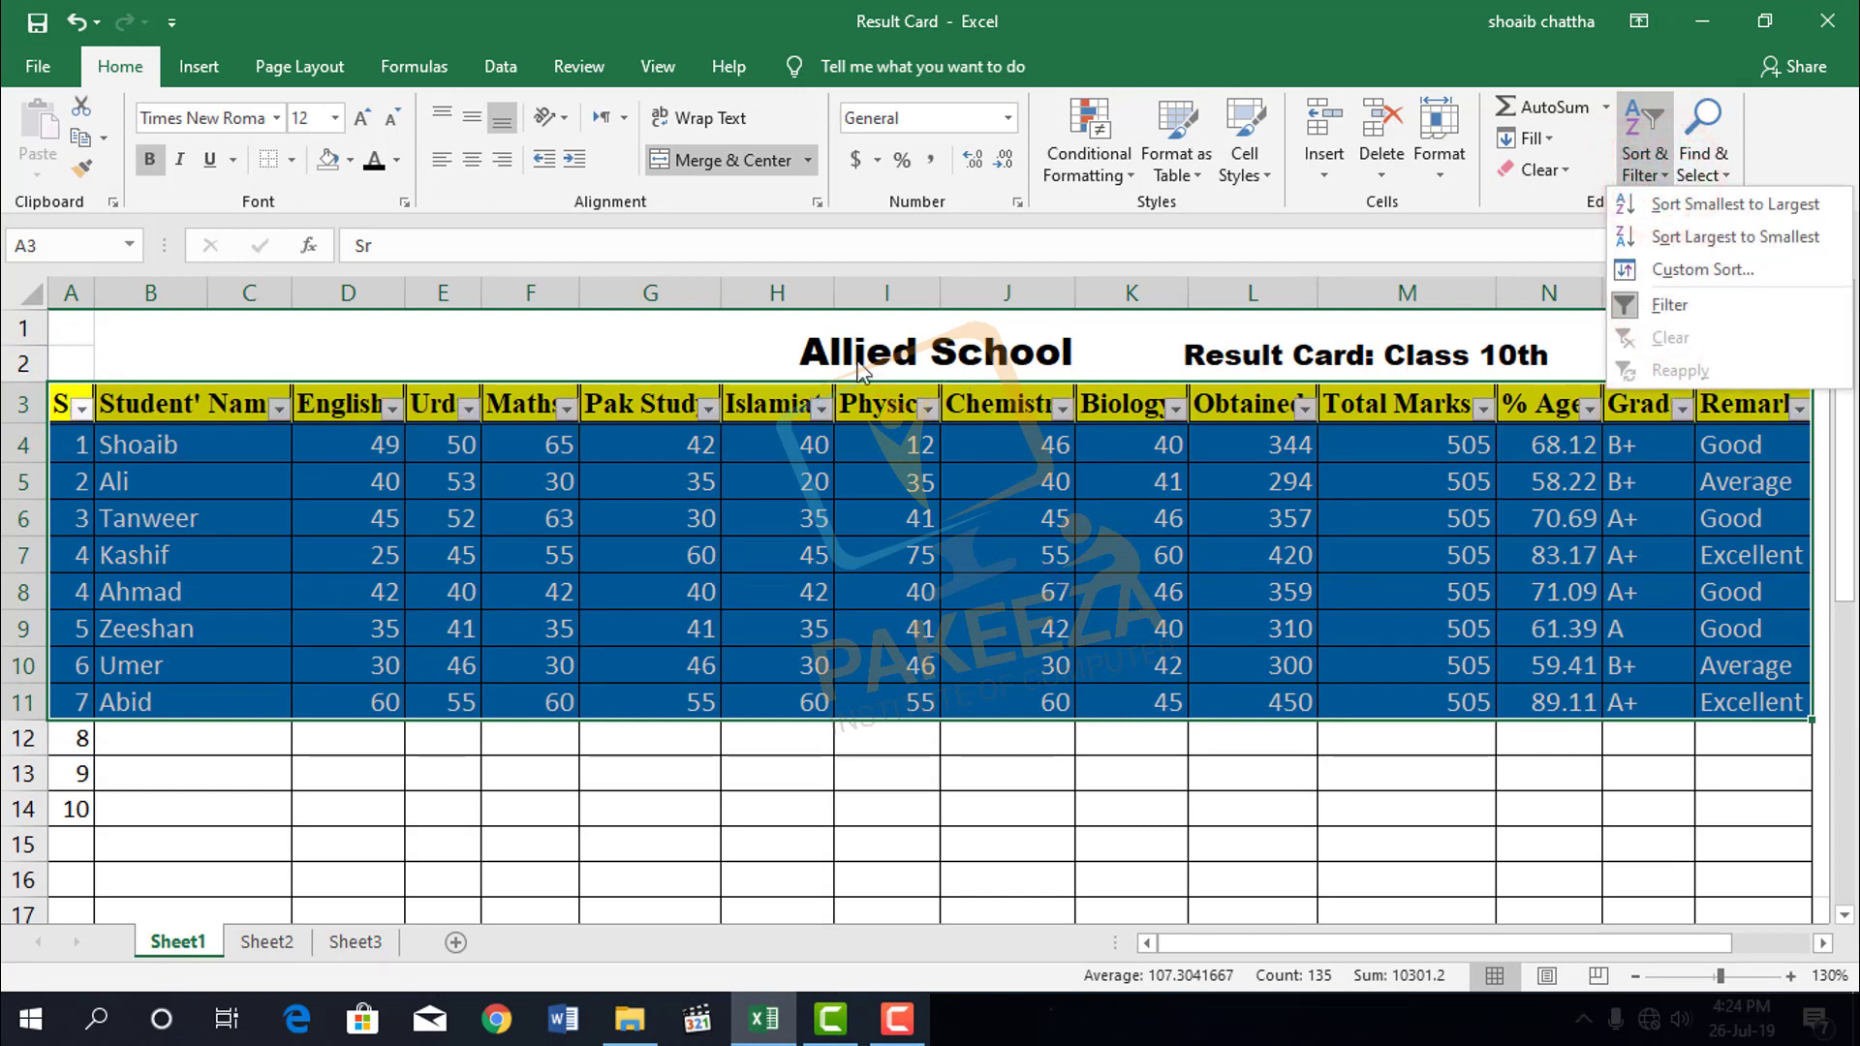
{"action": "left_click", "coordinate": [616, 377]}
Check which cell and font colours the Student' Name column offers for filtering by colour
{"action": "left_click", "coordinate": [176, 392]}
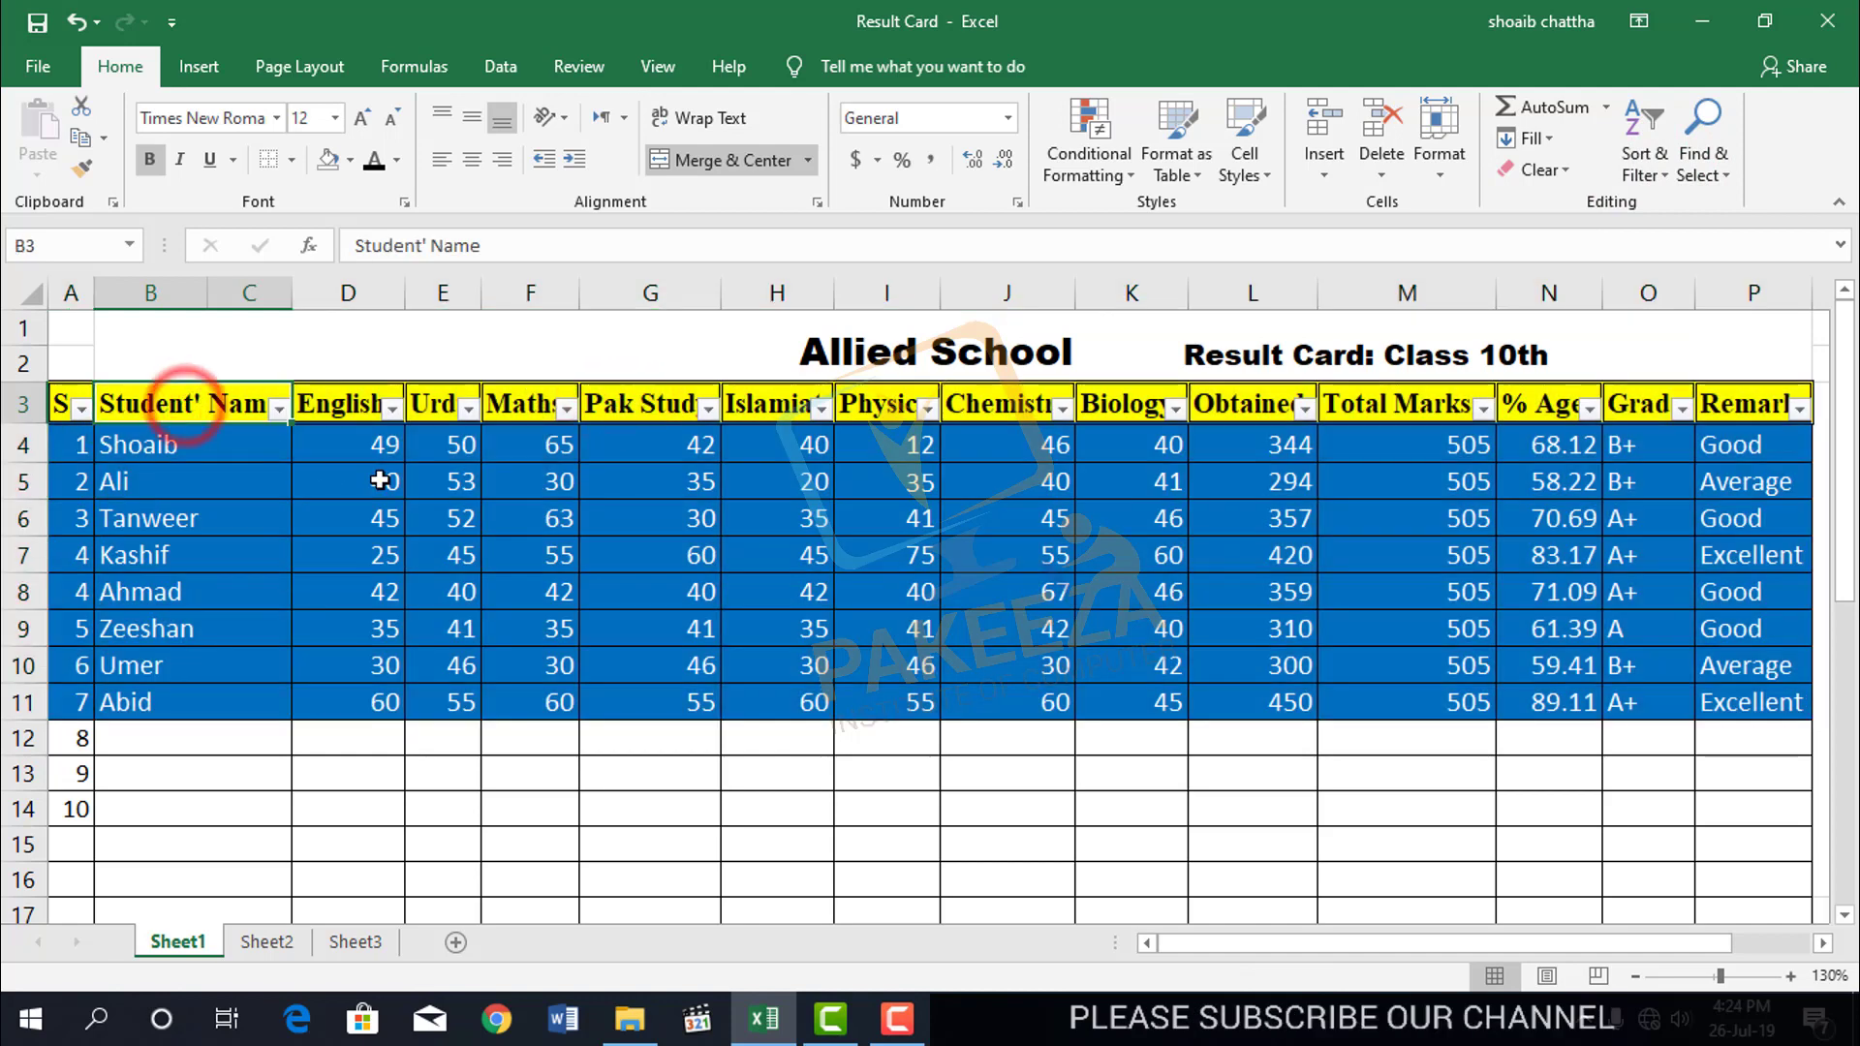
{"action": "left_click", "coordinate": [278, 409]}
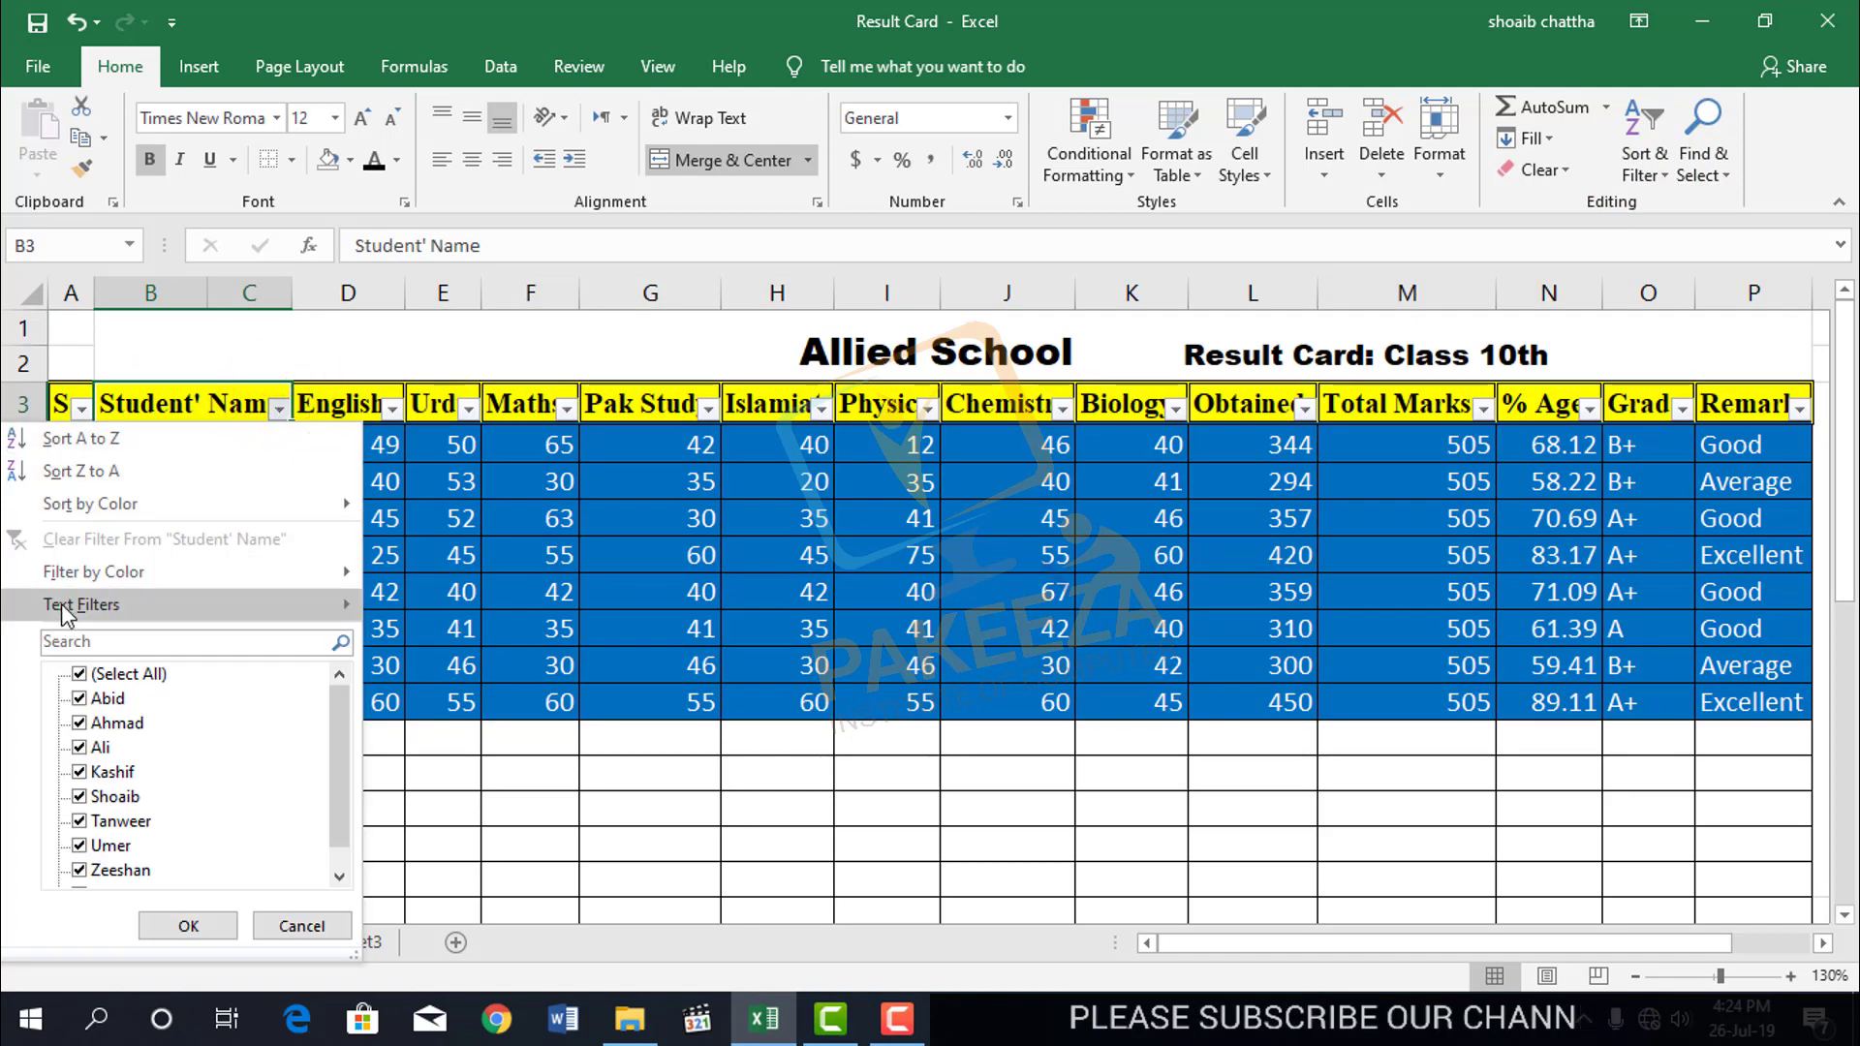
{"action": "mouse_move", "coordinate": [93, 581]}
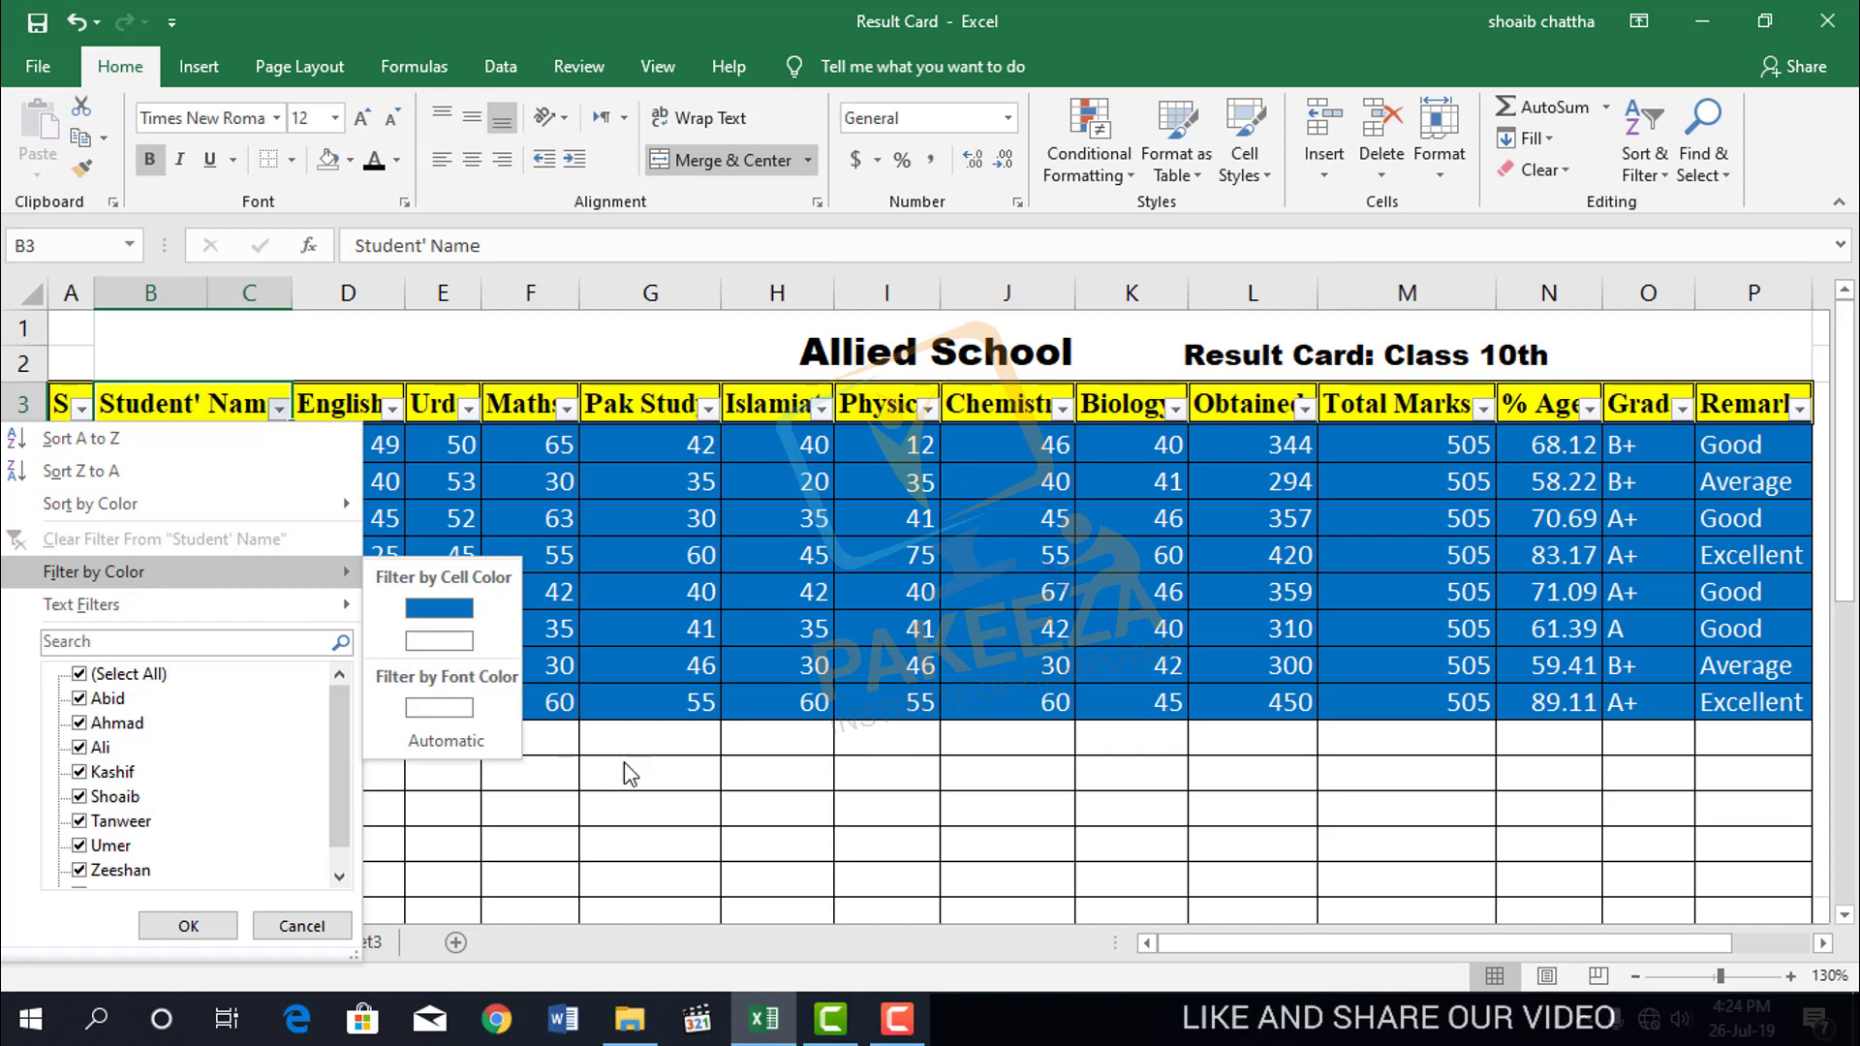
{"action": "left_click", "coordinate": [627, 804]}
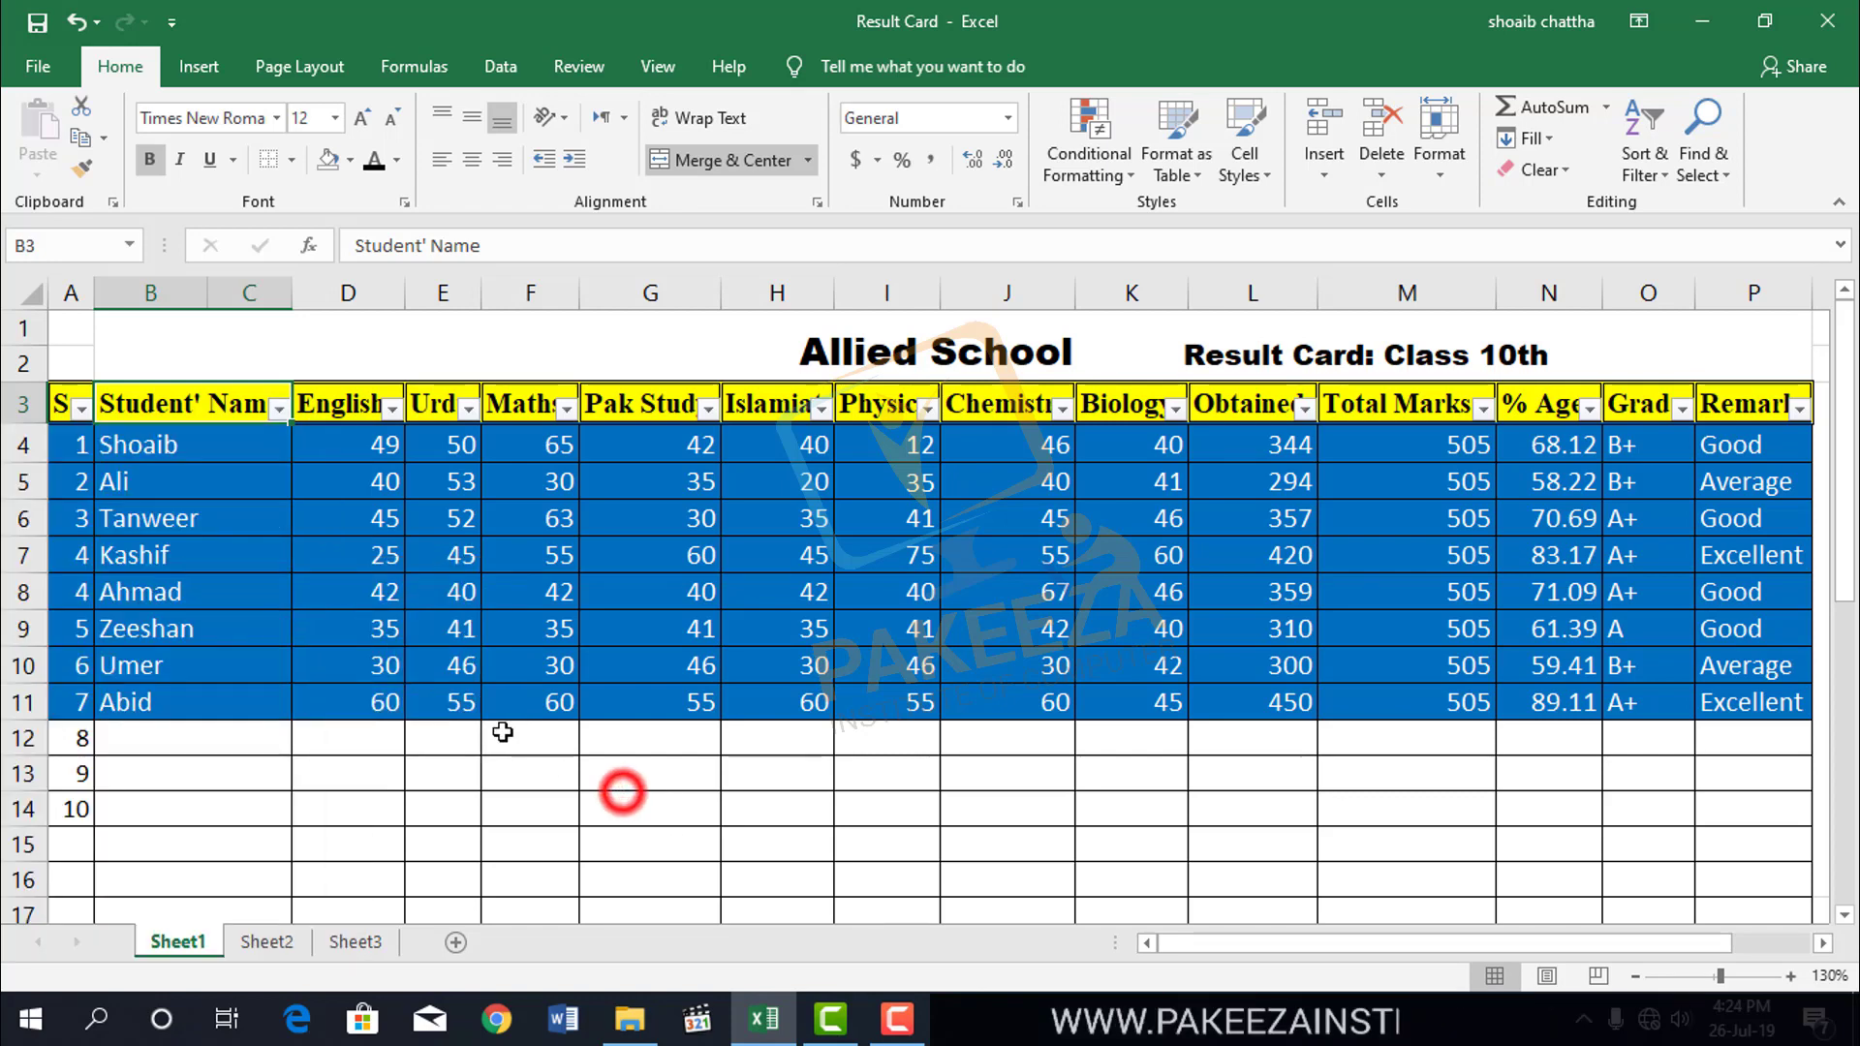
Fill the student name cells with distinct colours: B5 dark blue, B7 dark grey and B9 medium grey
{"action": "left_click", "coordinate": [109, 479]}
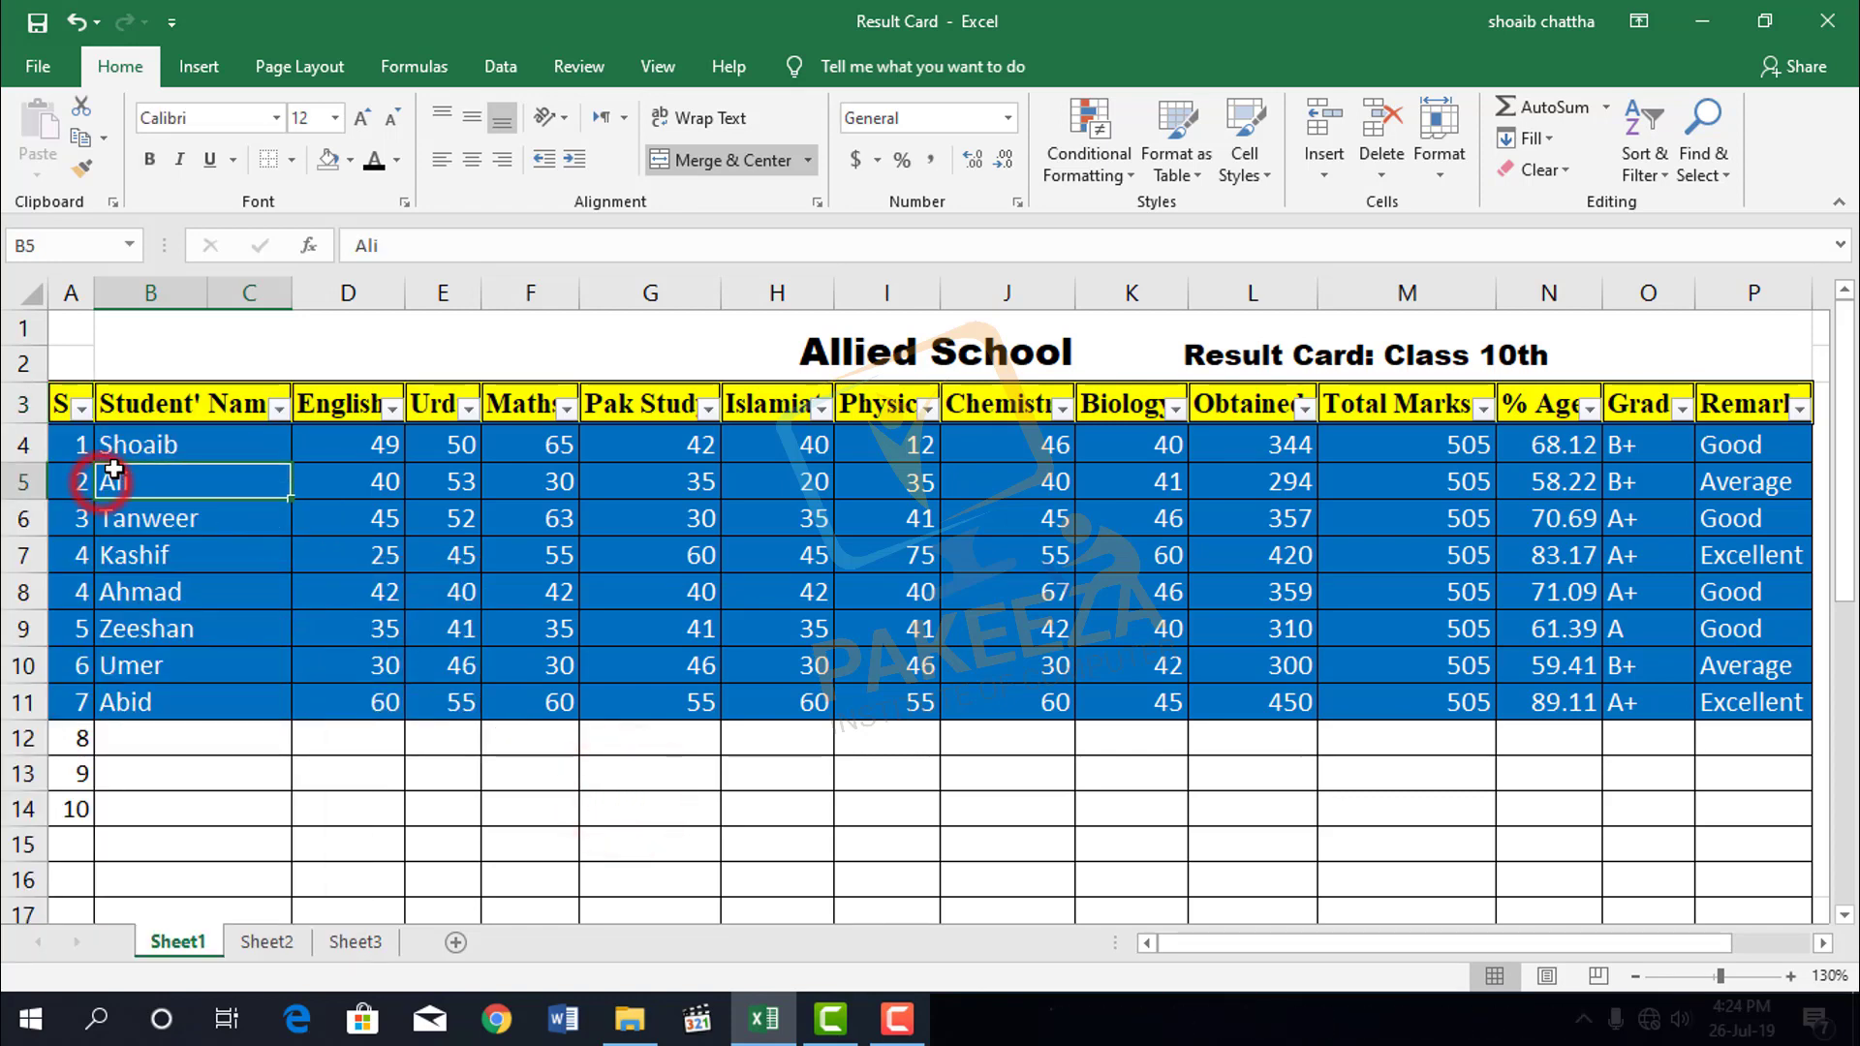
{"action": "left_click", "coordinate": [350, 160]}
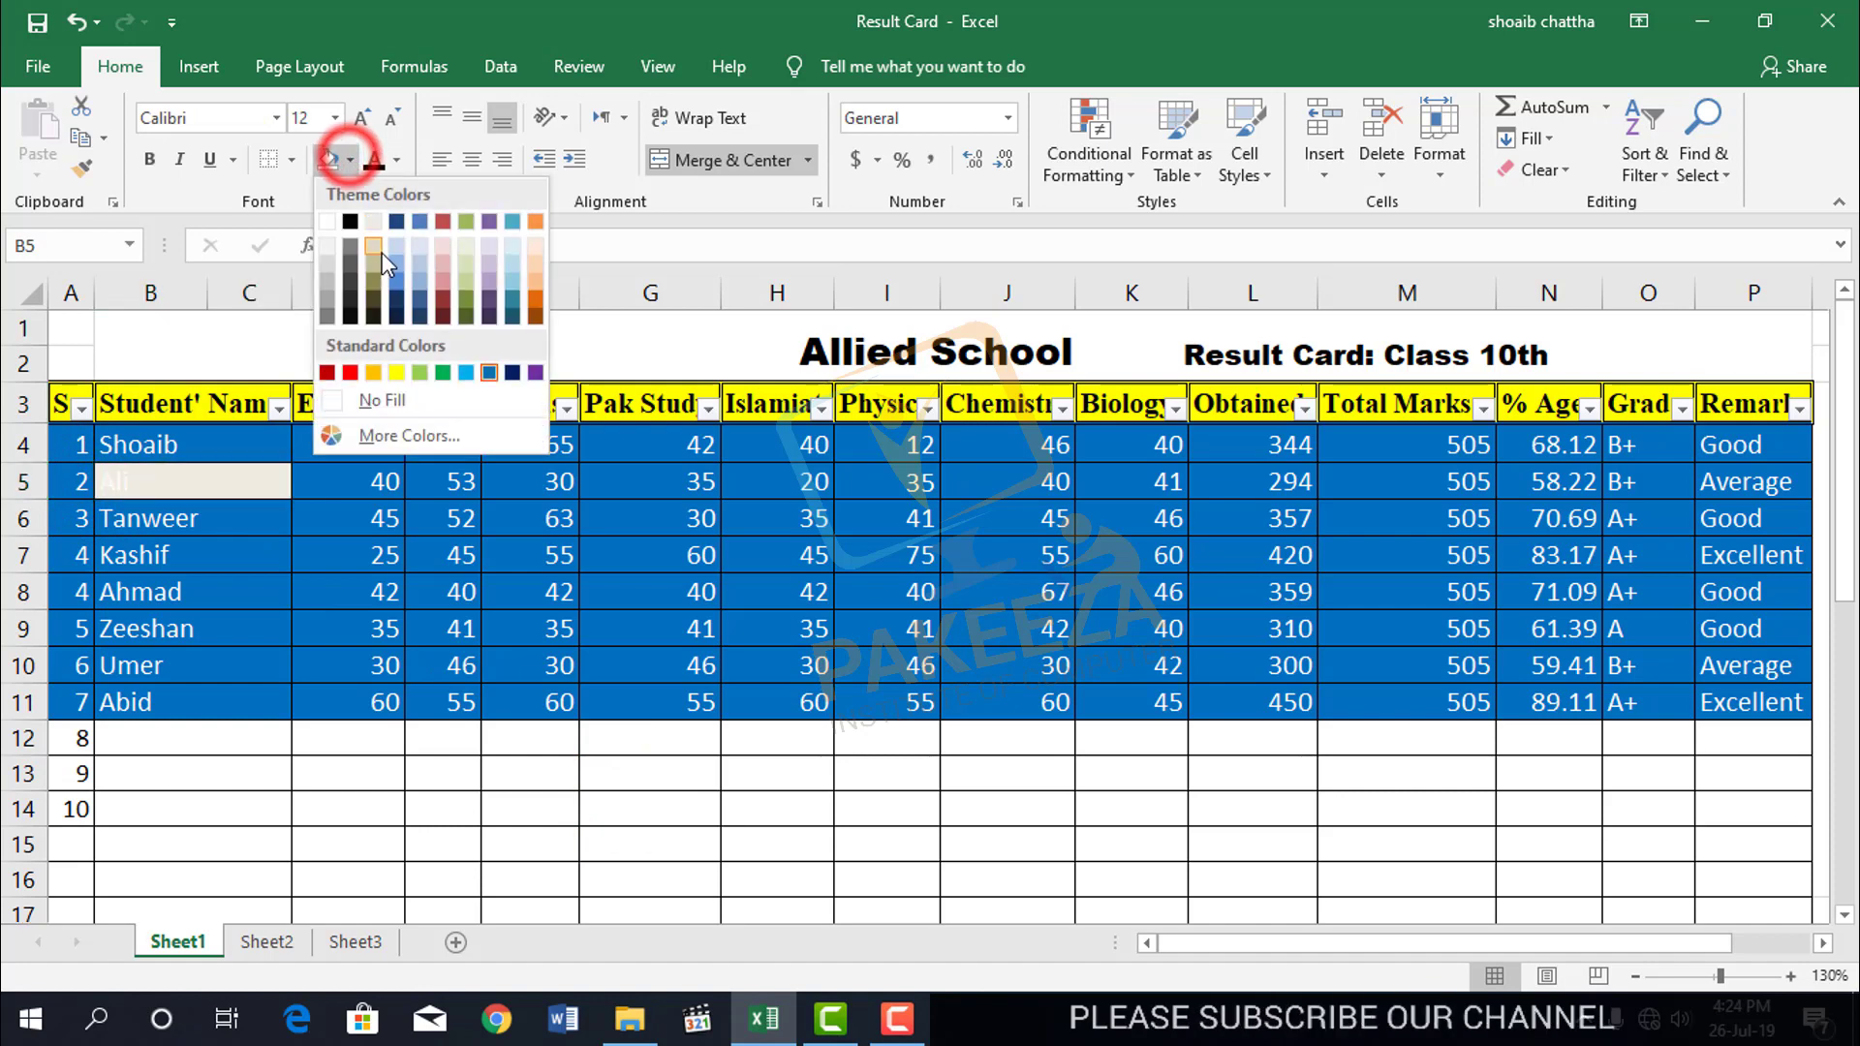
{"action": "left_click", "coordinate": [514, 374]}
{"action": "left_click", "coordinate": [163, 555]}
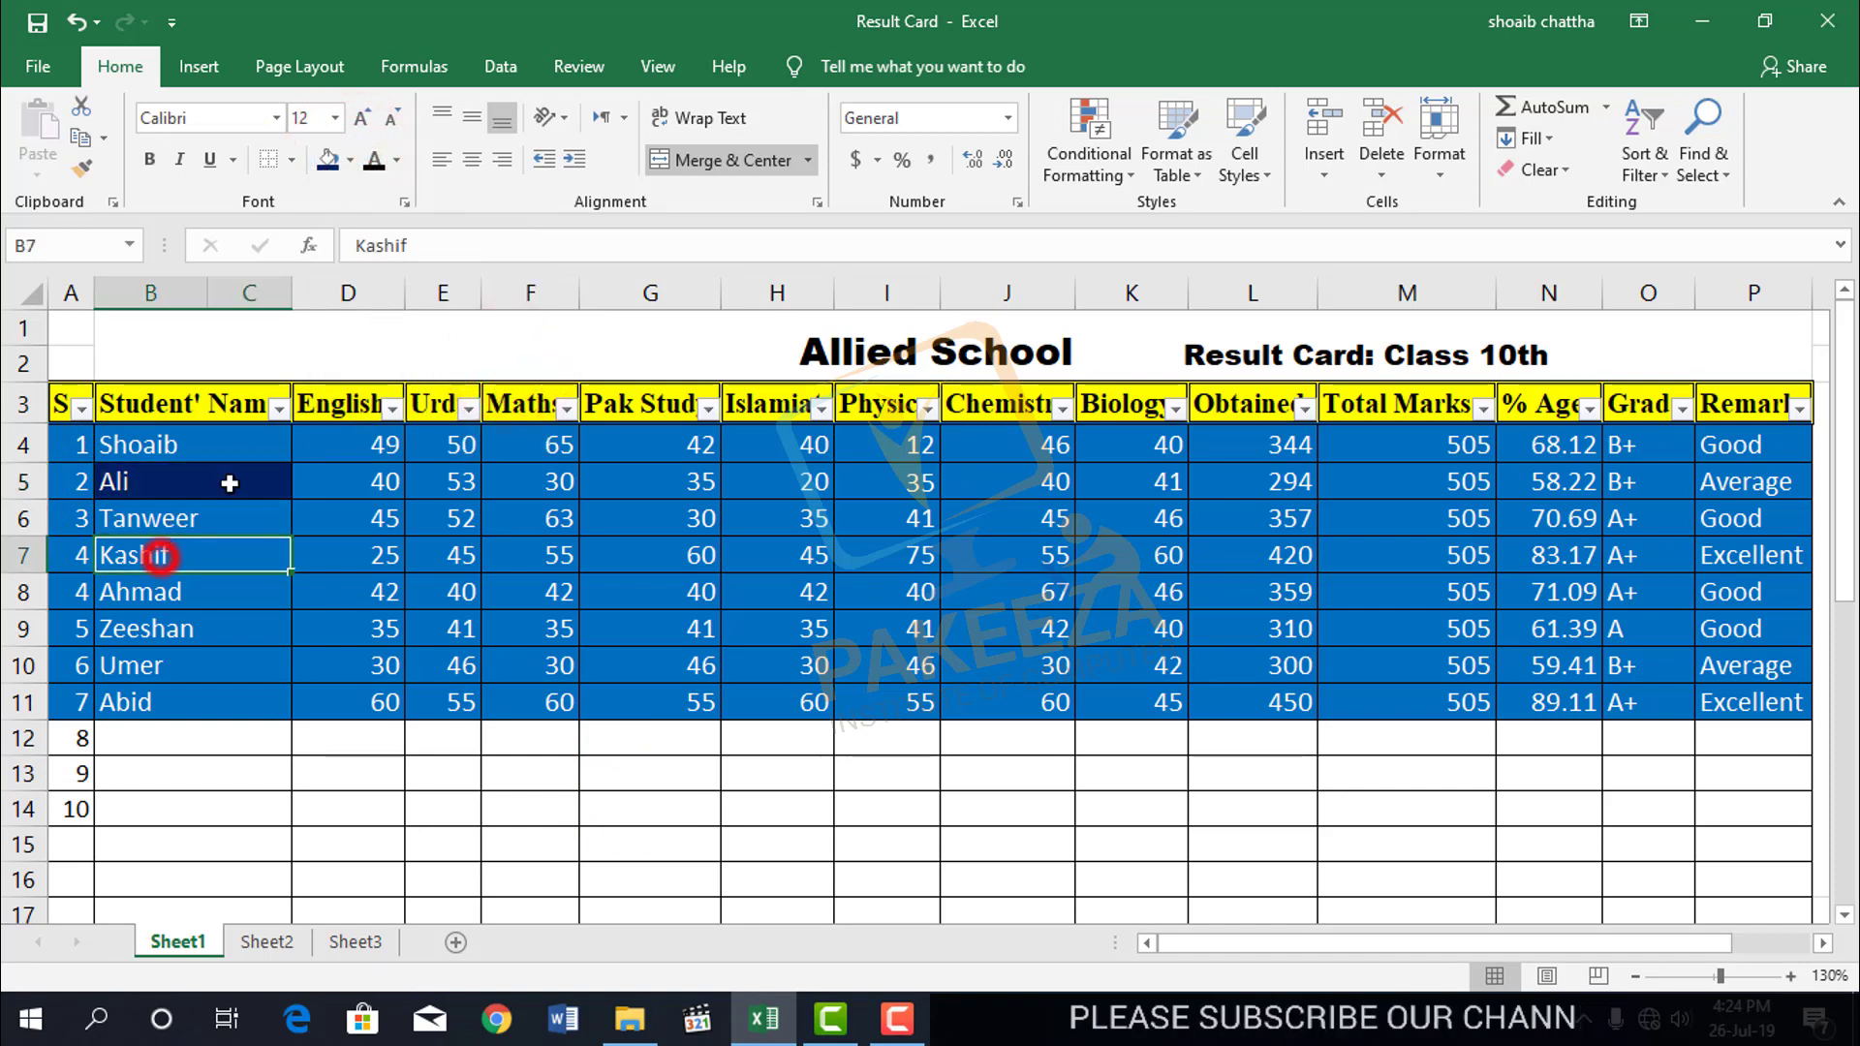
{"action": "left_click", "coordinate": [349, 160]}
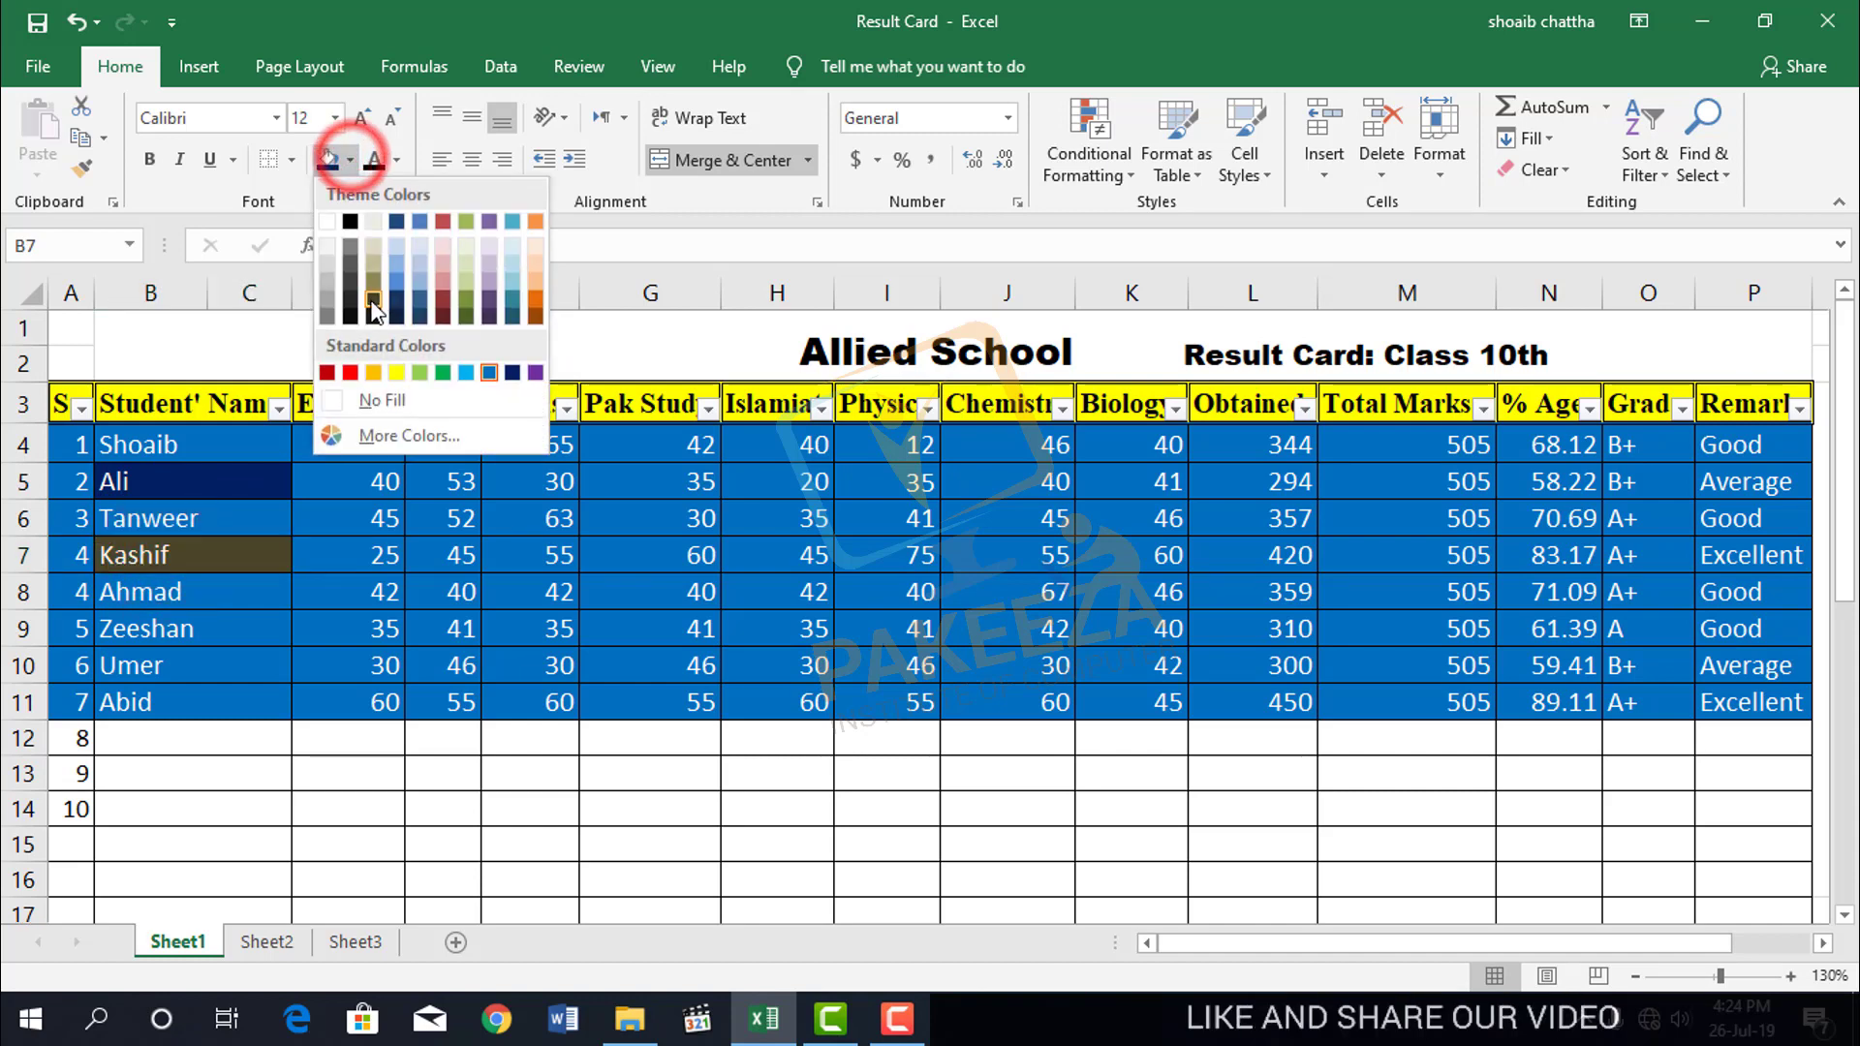
{"action": "left_click", "coordinate": [352, 277]}
{"action": "left_click", "coordinate": [170, 630]}
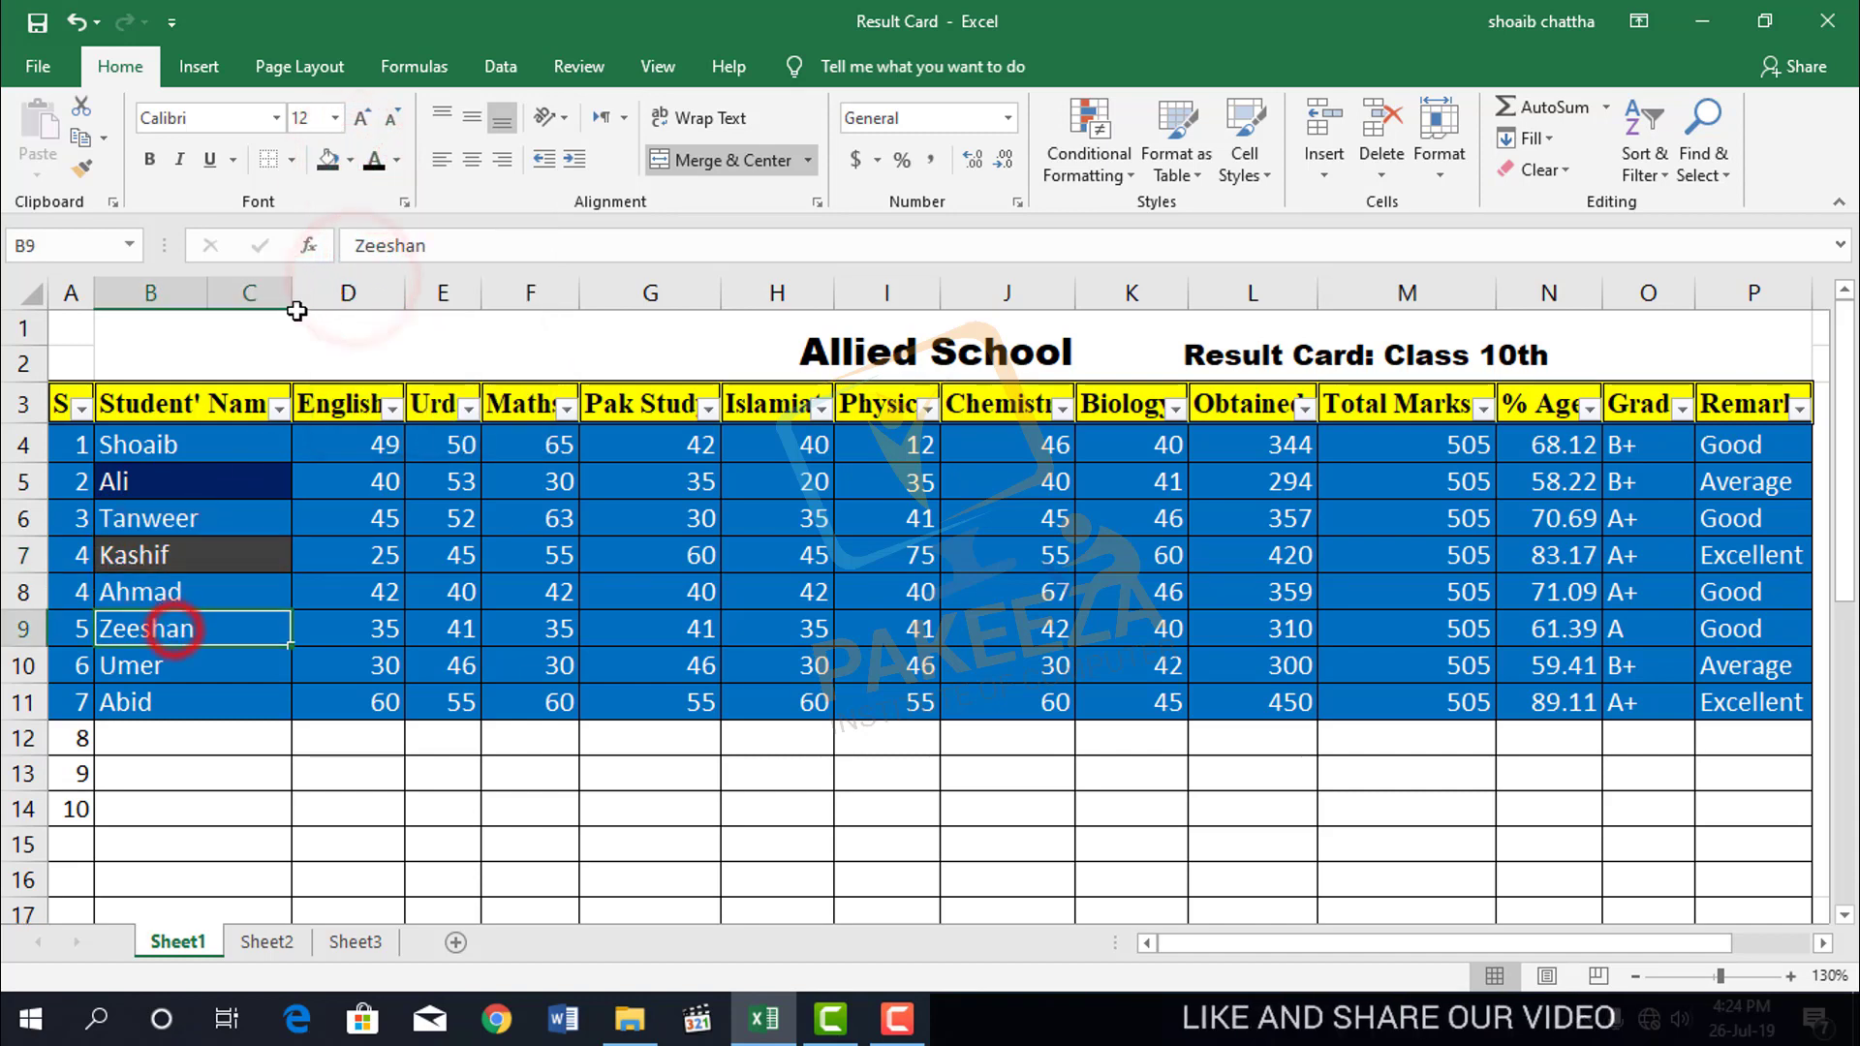
{"action": "left_click", "coordinate": [350, 162]}
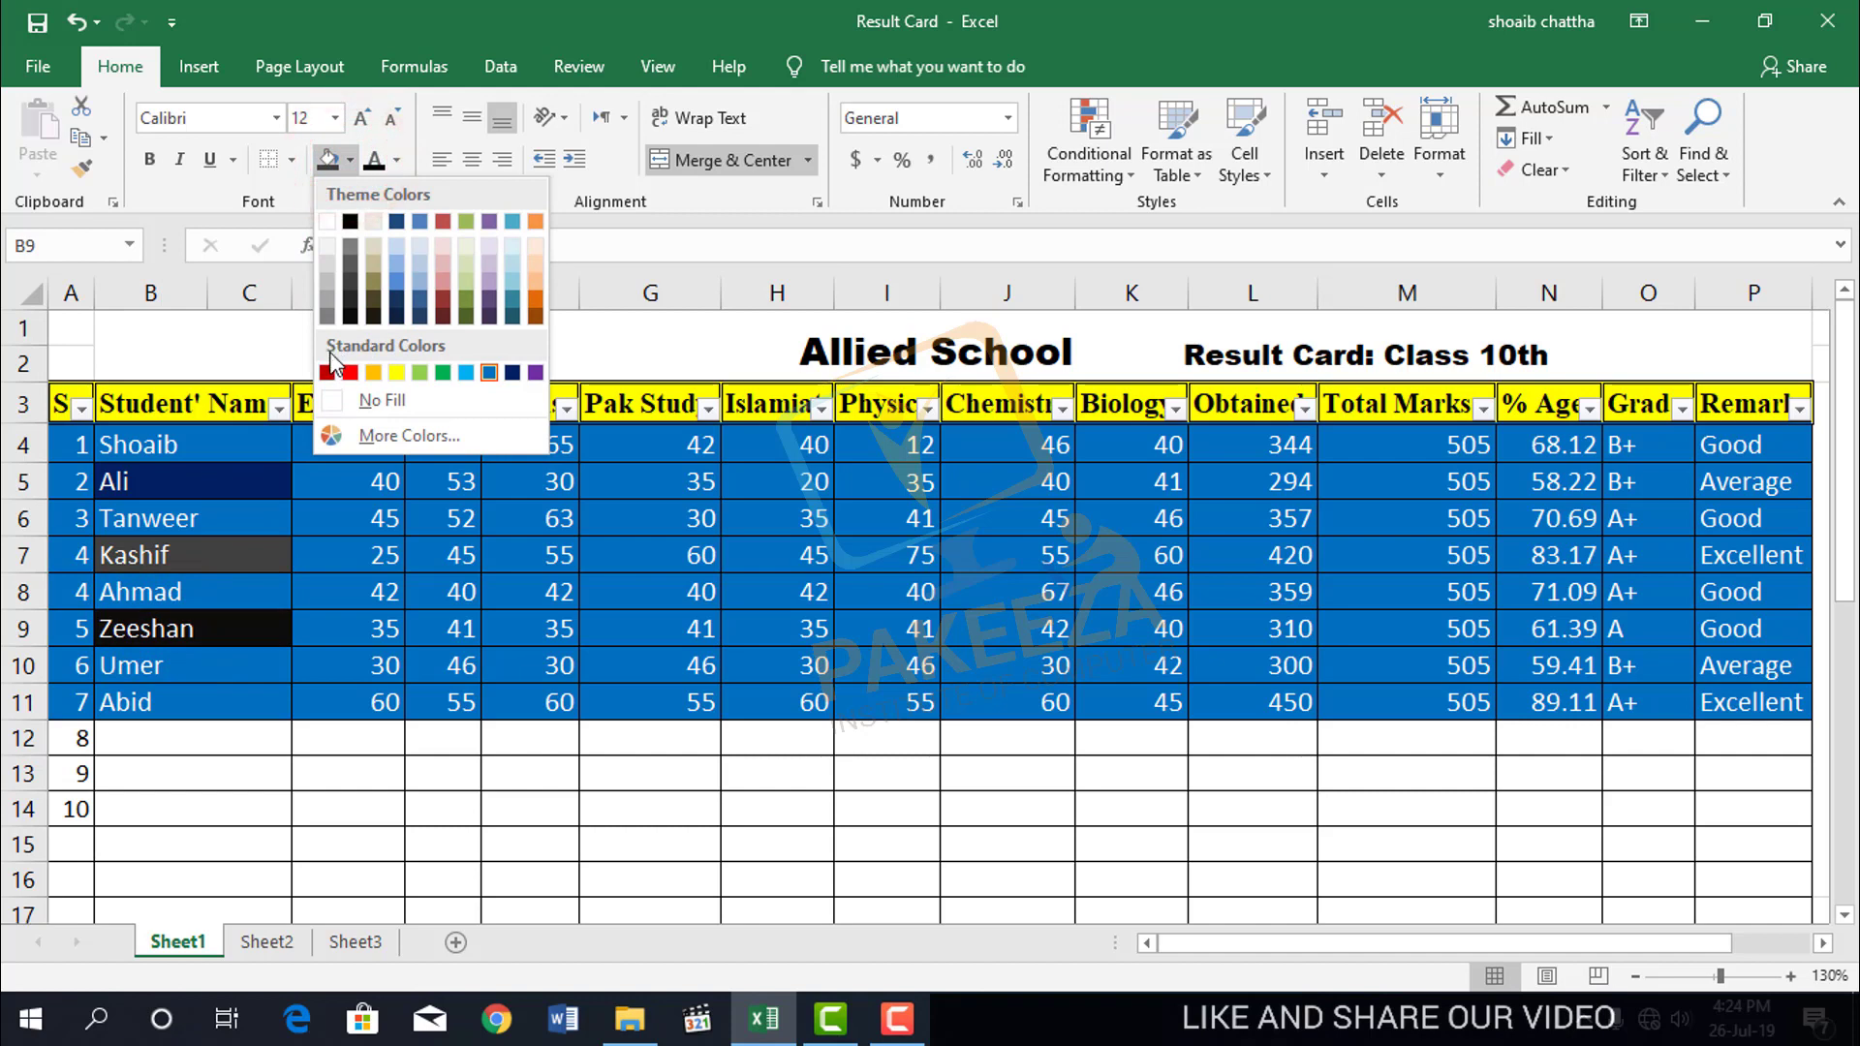
{"action": "left_click", "coordinate": [352, 251]}
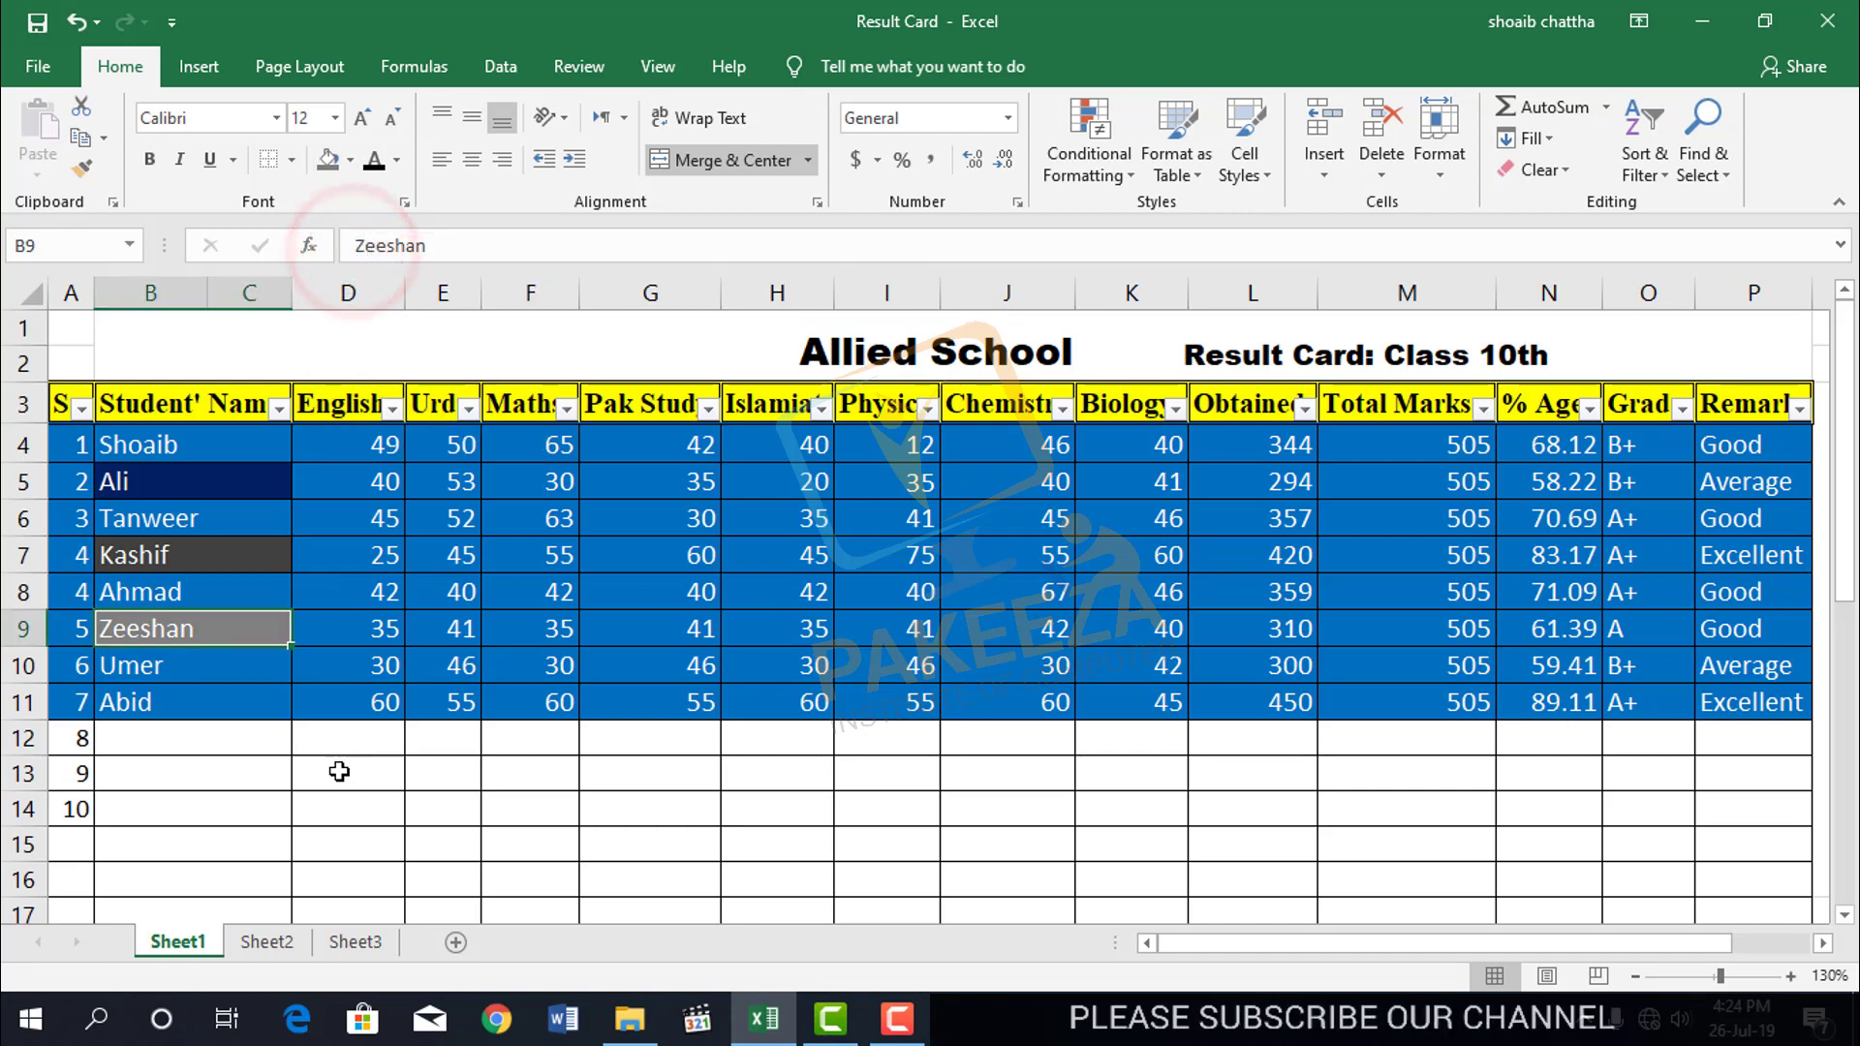
{"action": "left_click", "coordinate": [374, 761]}
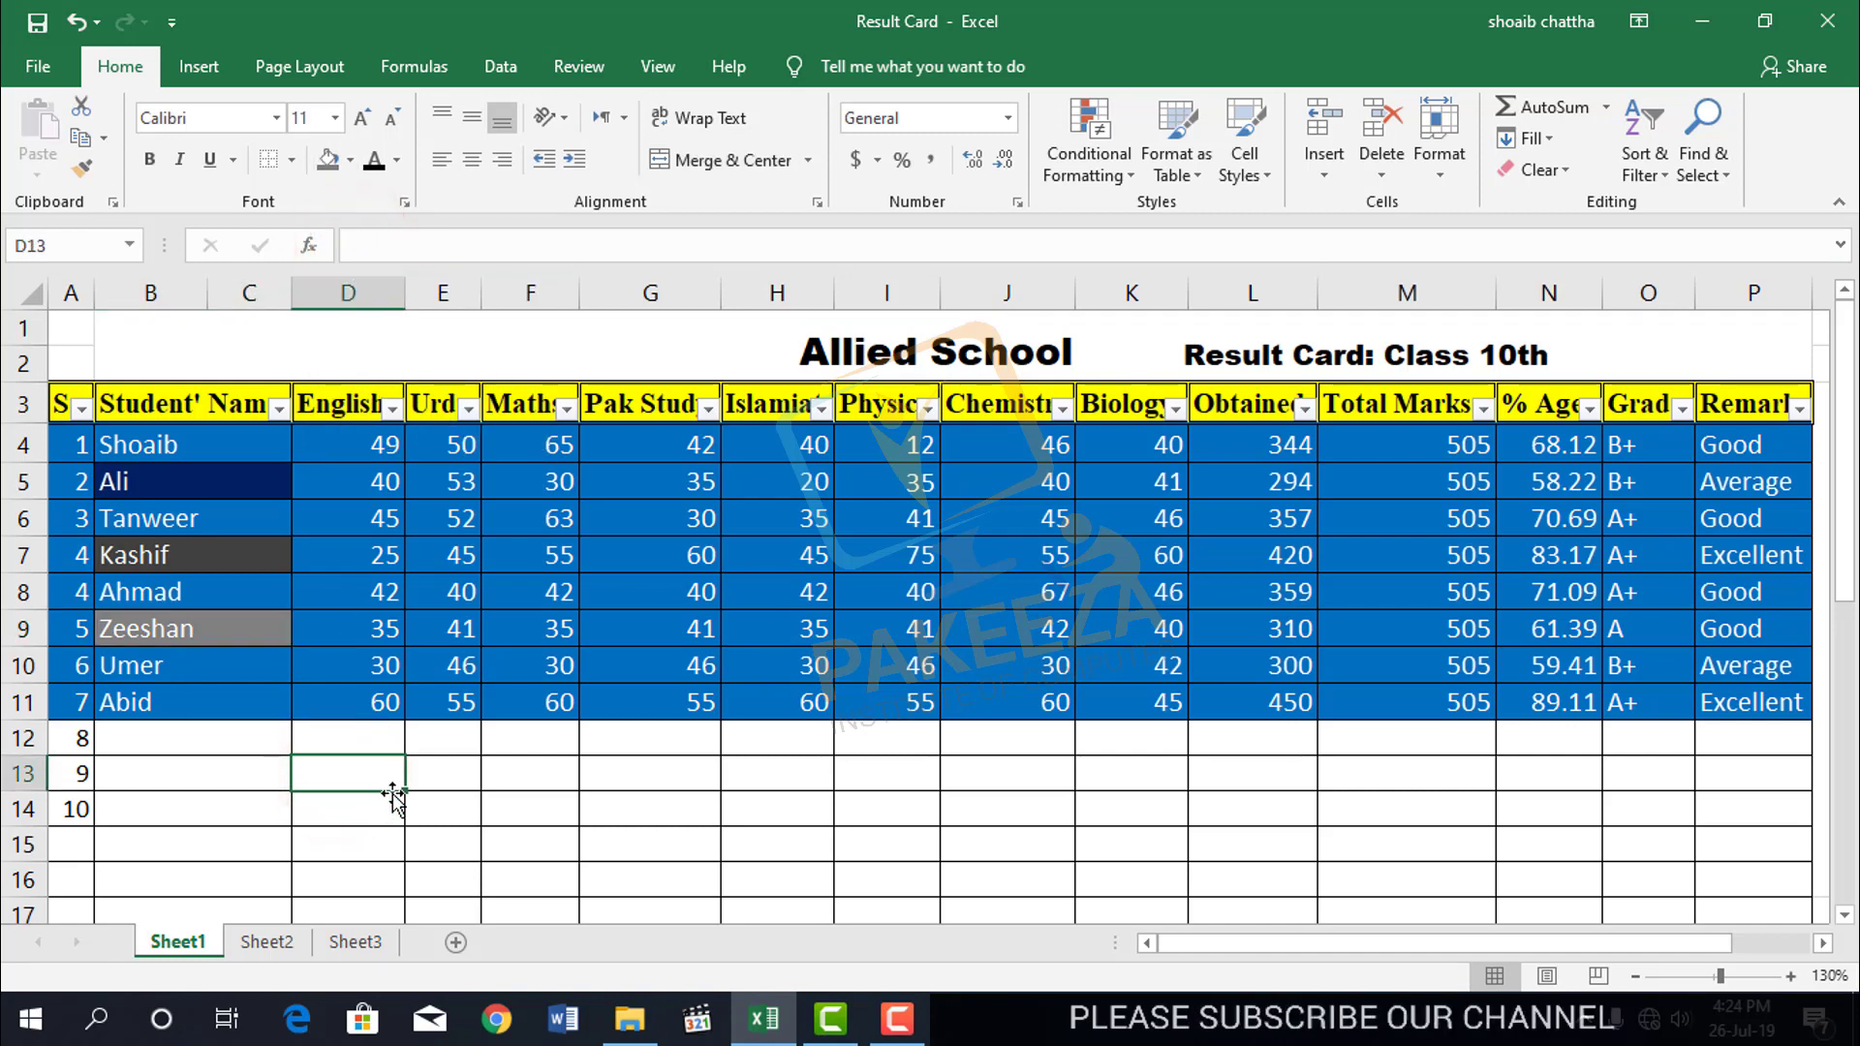
Filter the Student' Name column by the dark blue cell colour
{"action": "left_click", "coordinate": [281, 411]}
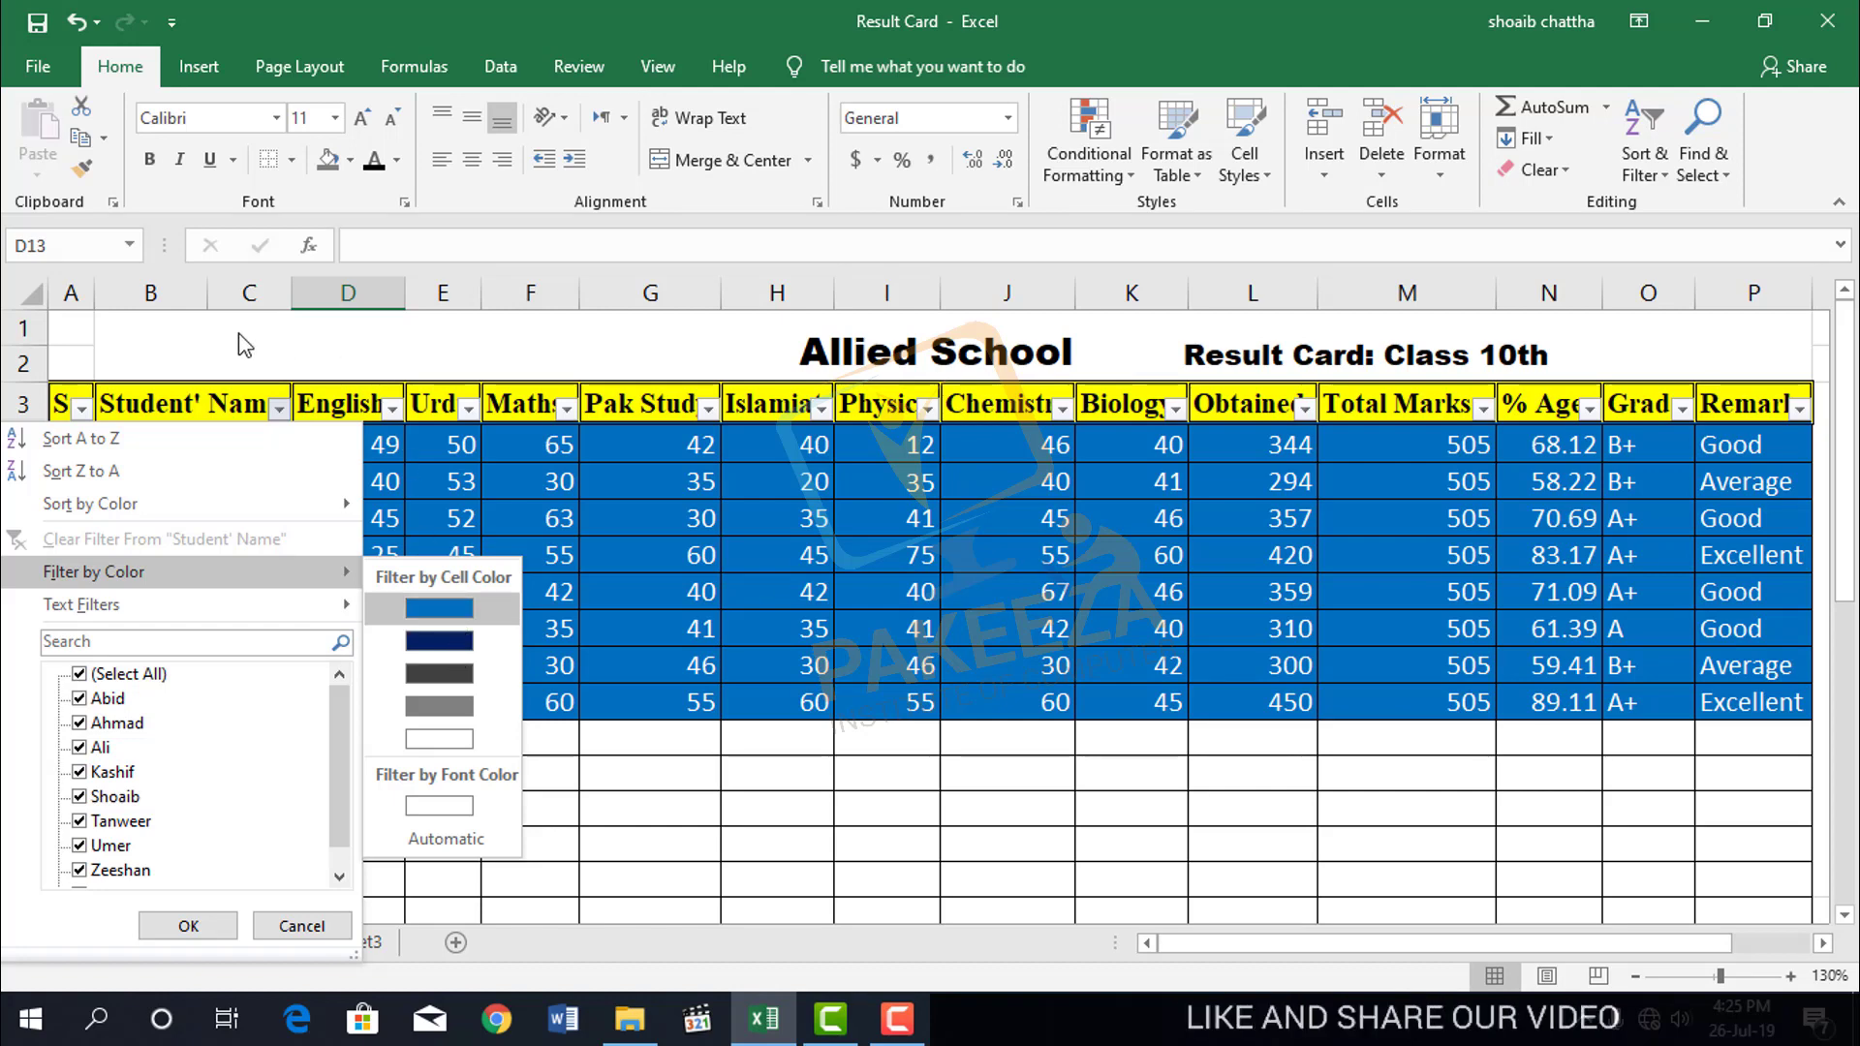
{"action": "left_click", "coordinate": [449, 645]}
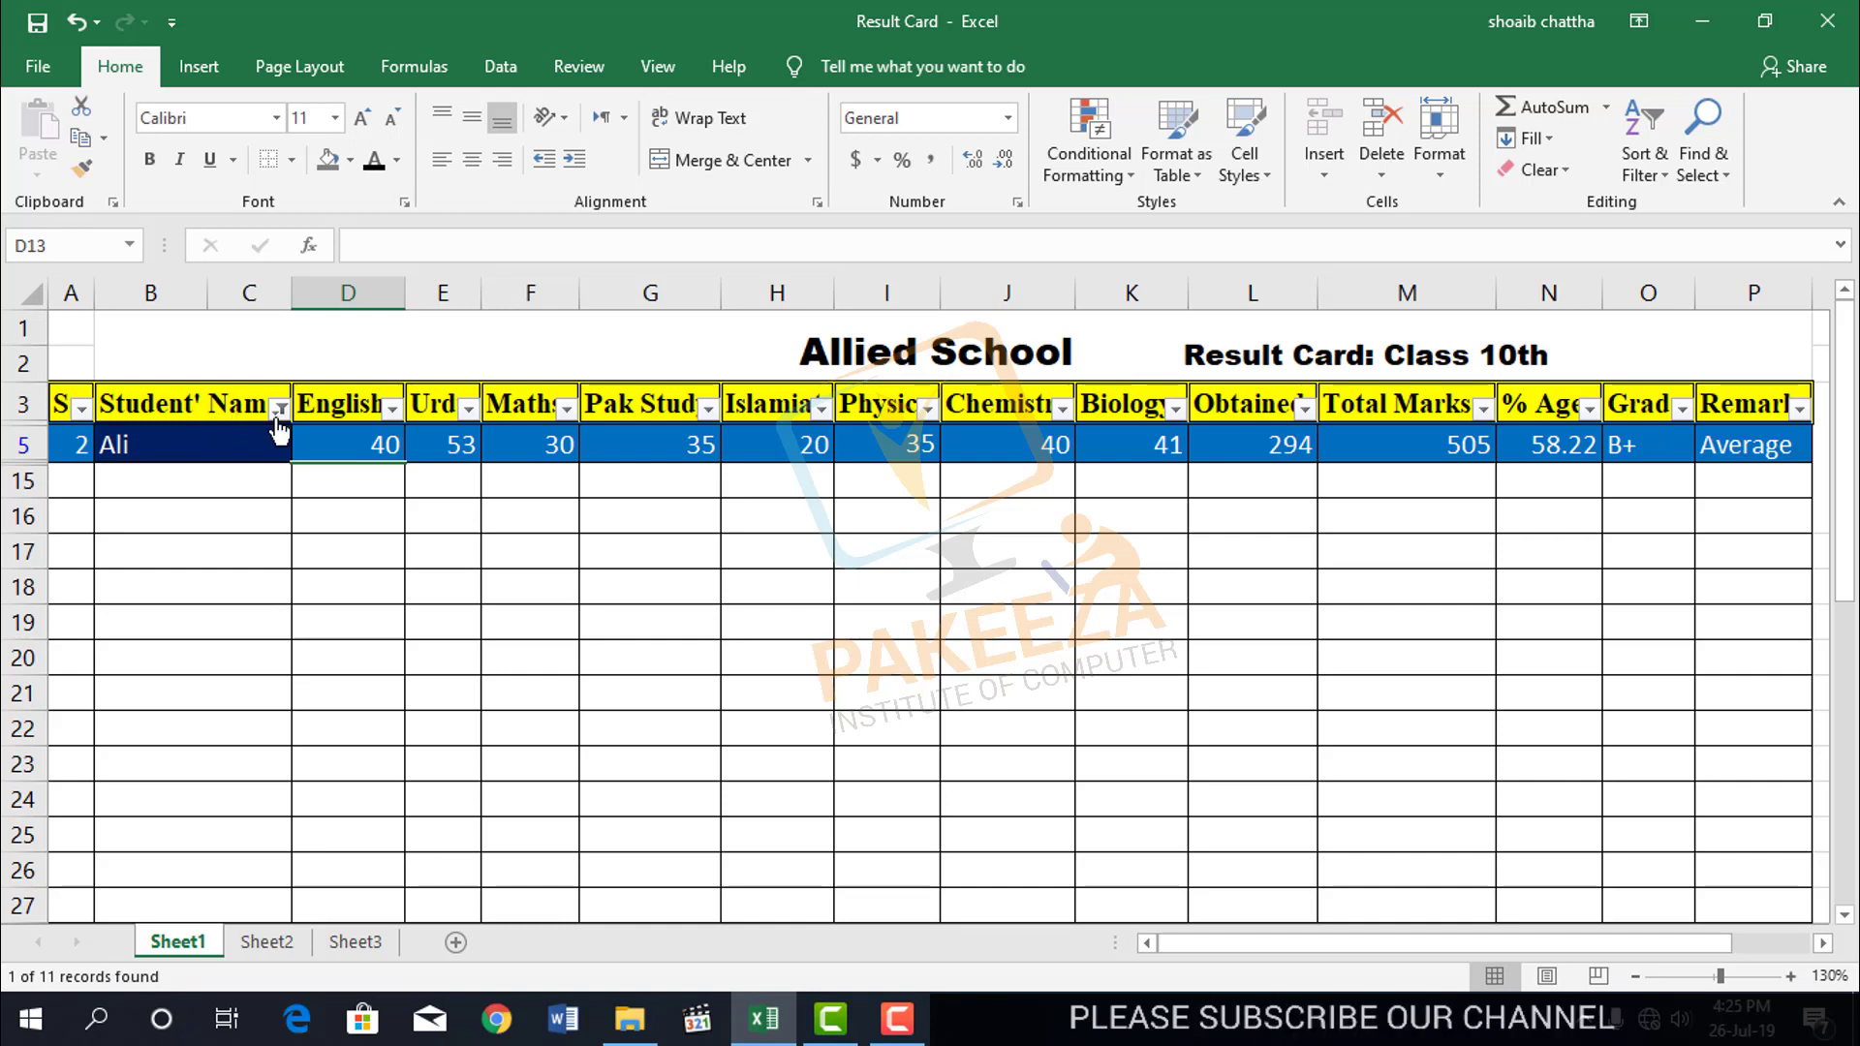
{"action": "mouse_move", "coordinate": [281, 426]}
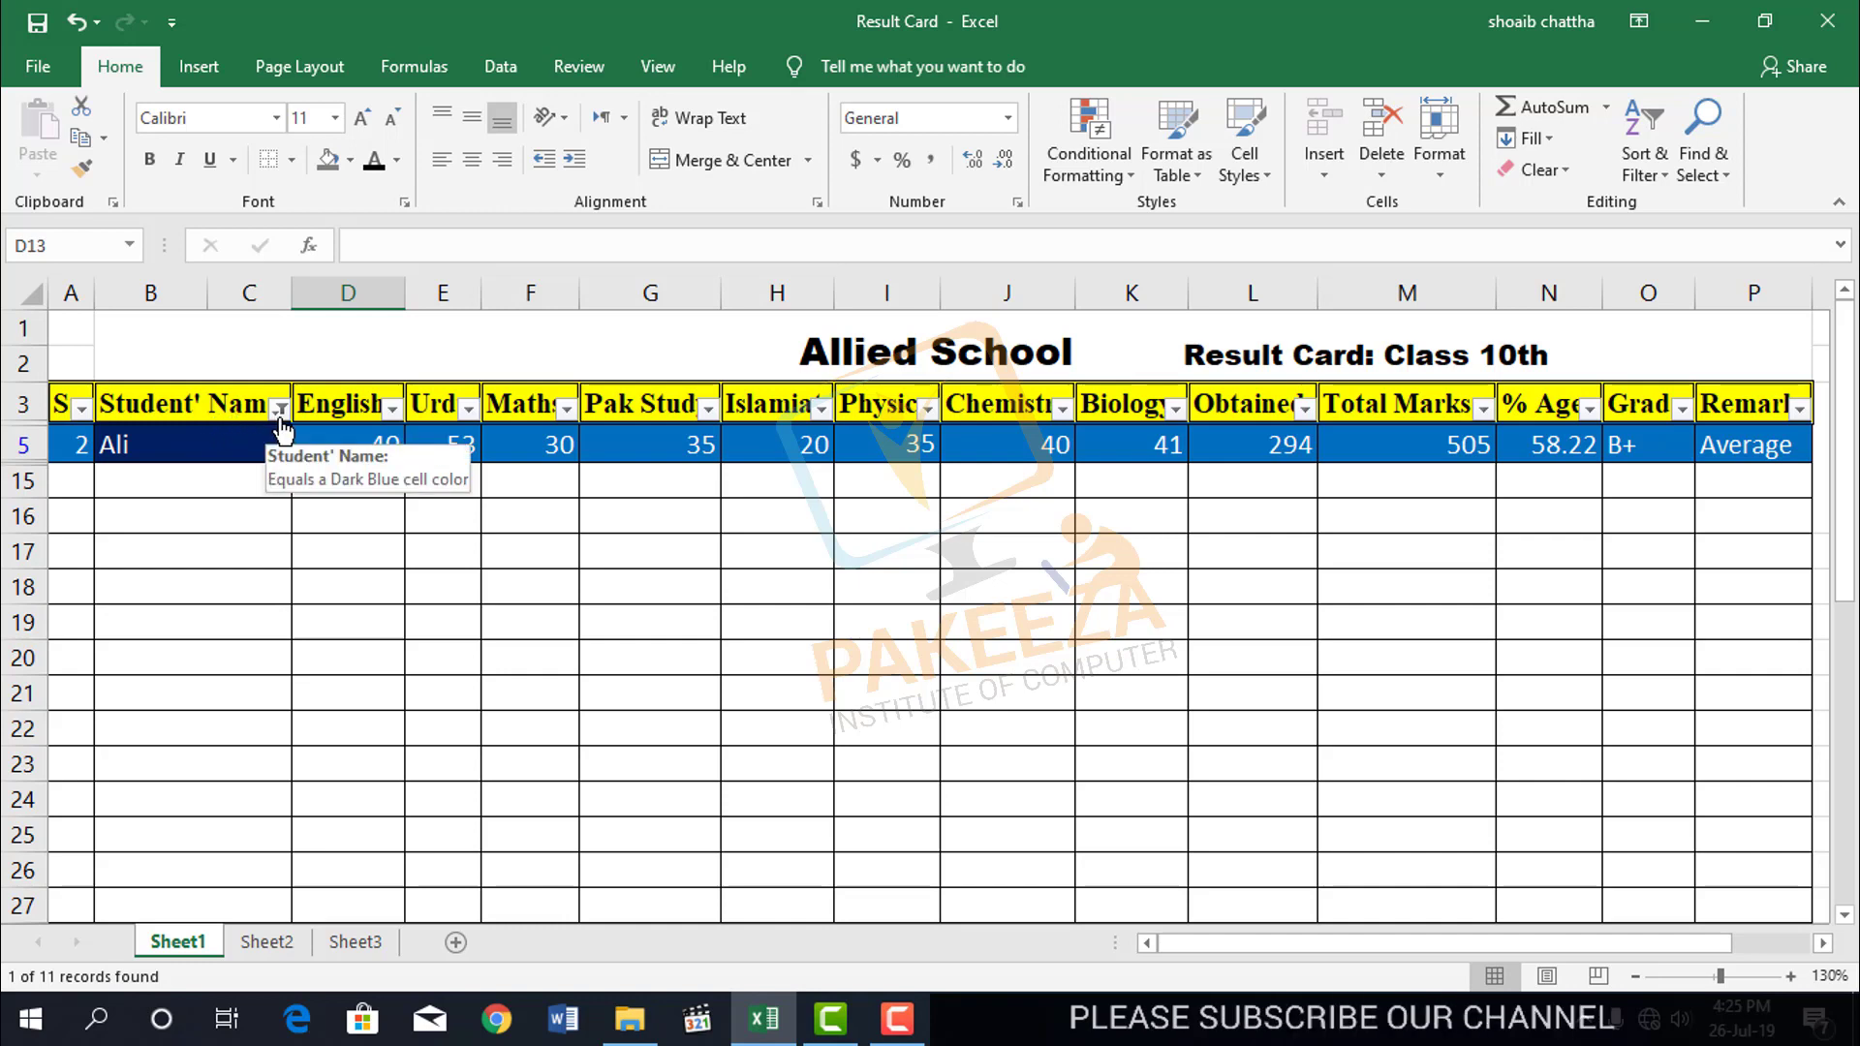
{"action": "left_click", "coordinate": [918, 1034]}
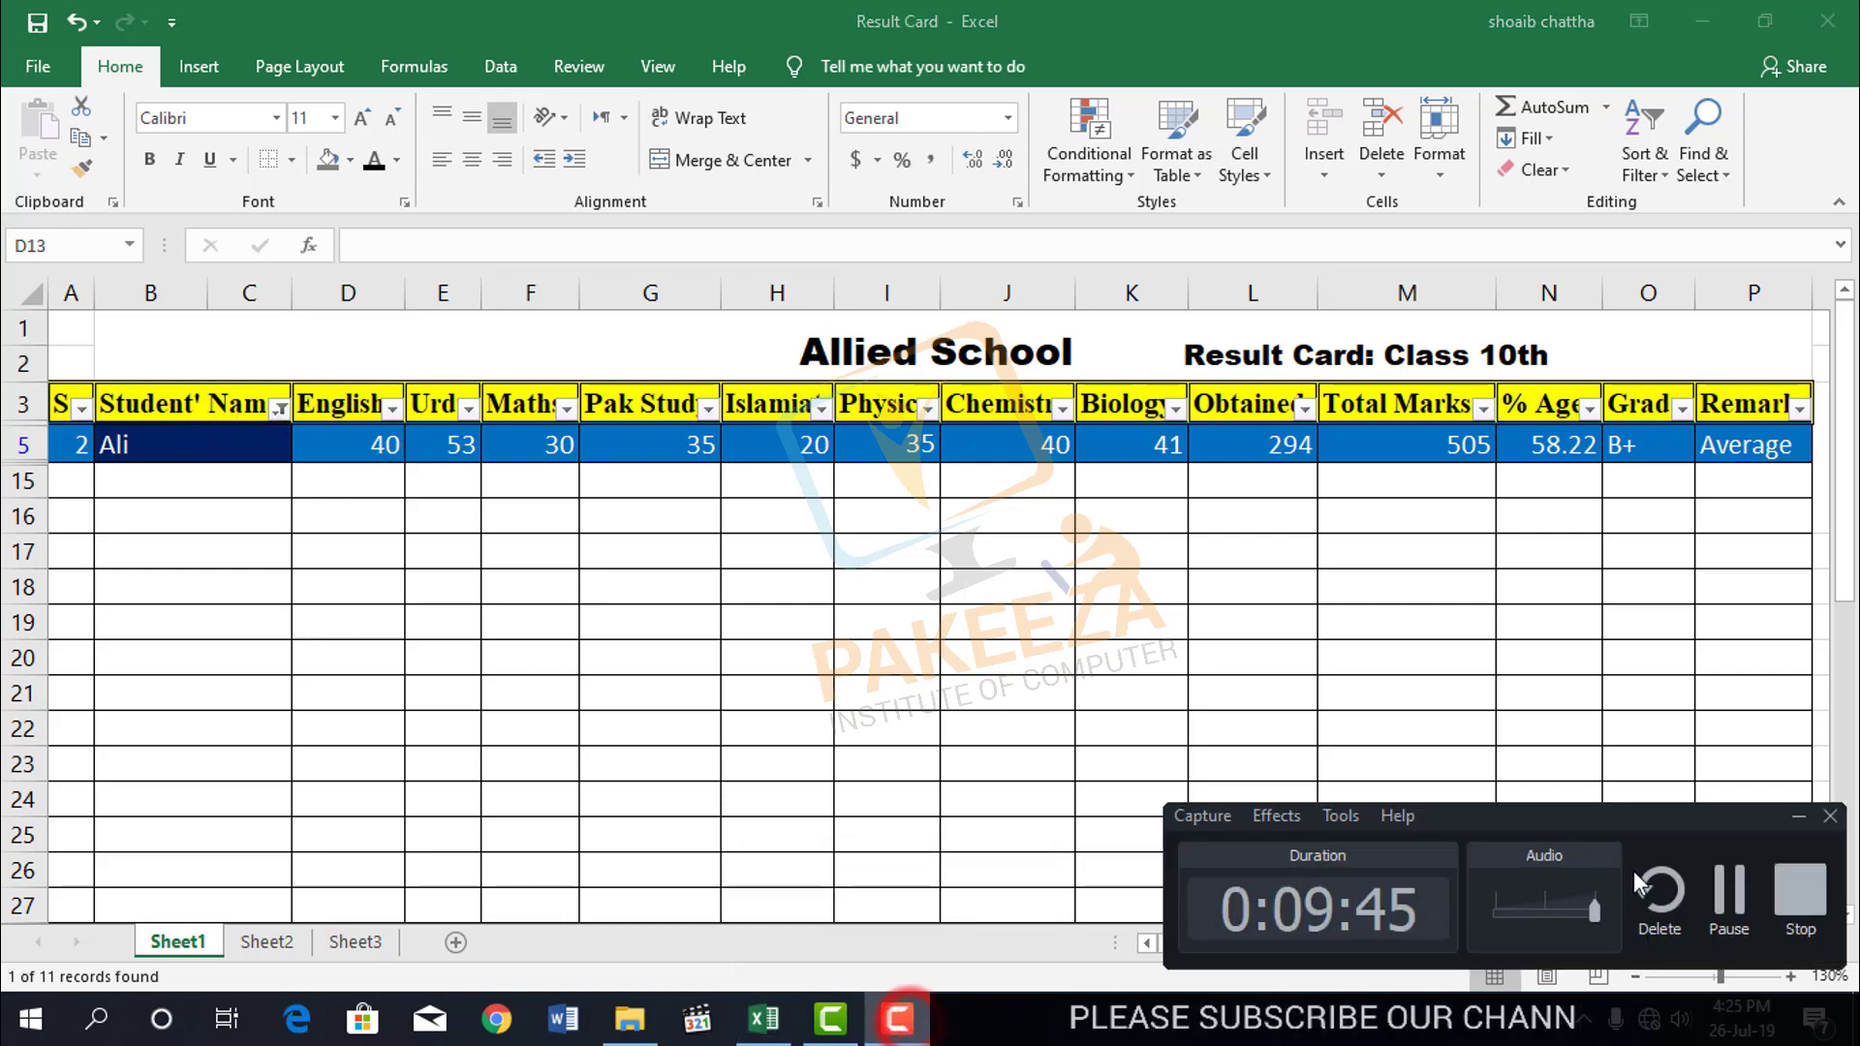
{"action": "left_click", "coordinate": [1739, 901]}
Clear the colour filter to restore all student rows and turn filtering off for the result table
{"action": "left_click_drag", "start_coordinate": [427, 524], "coordinate": [443, 552]}
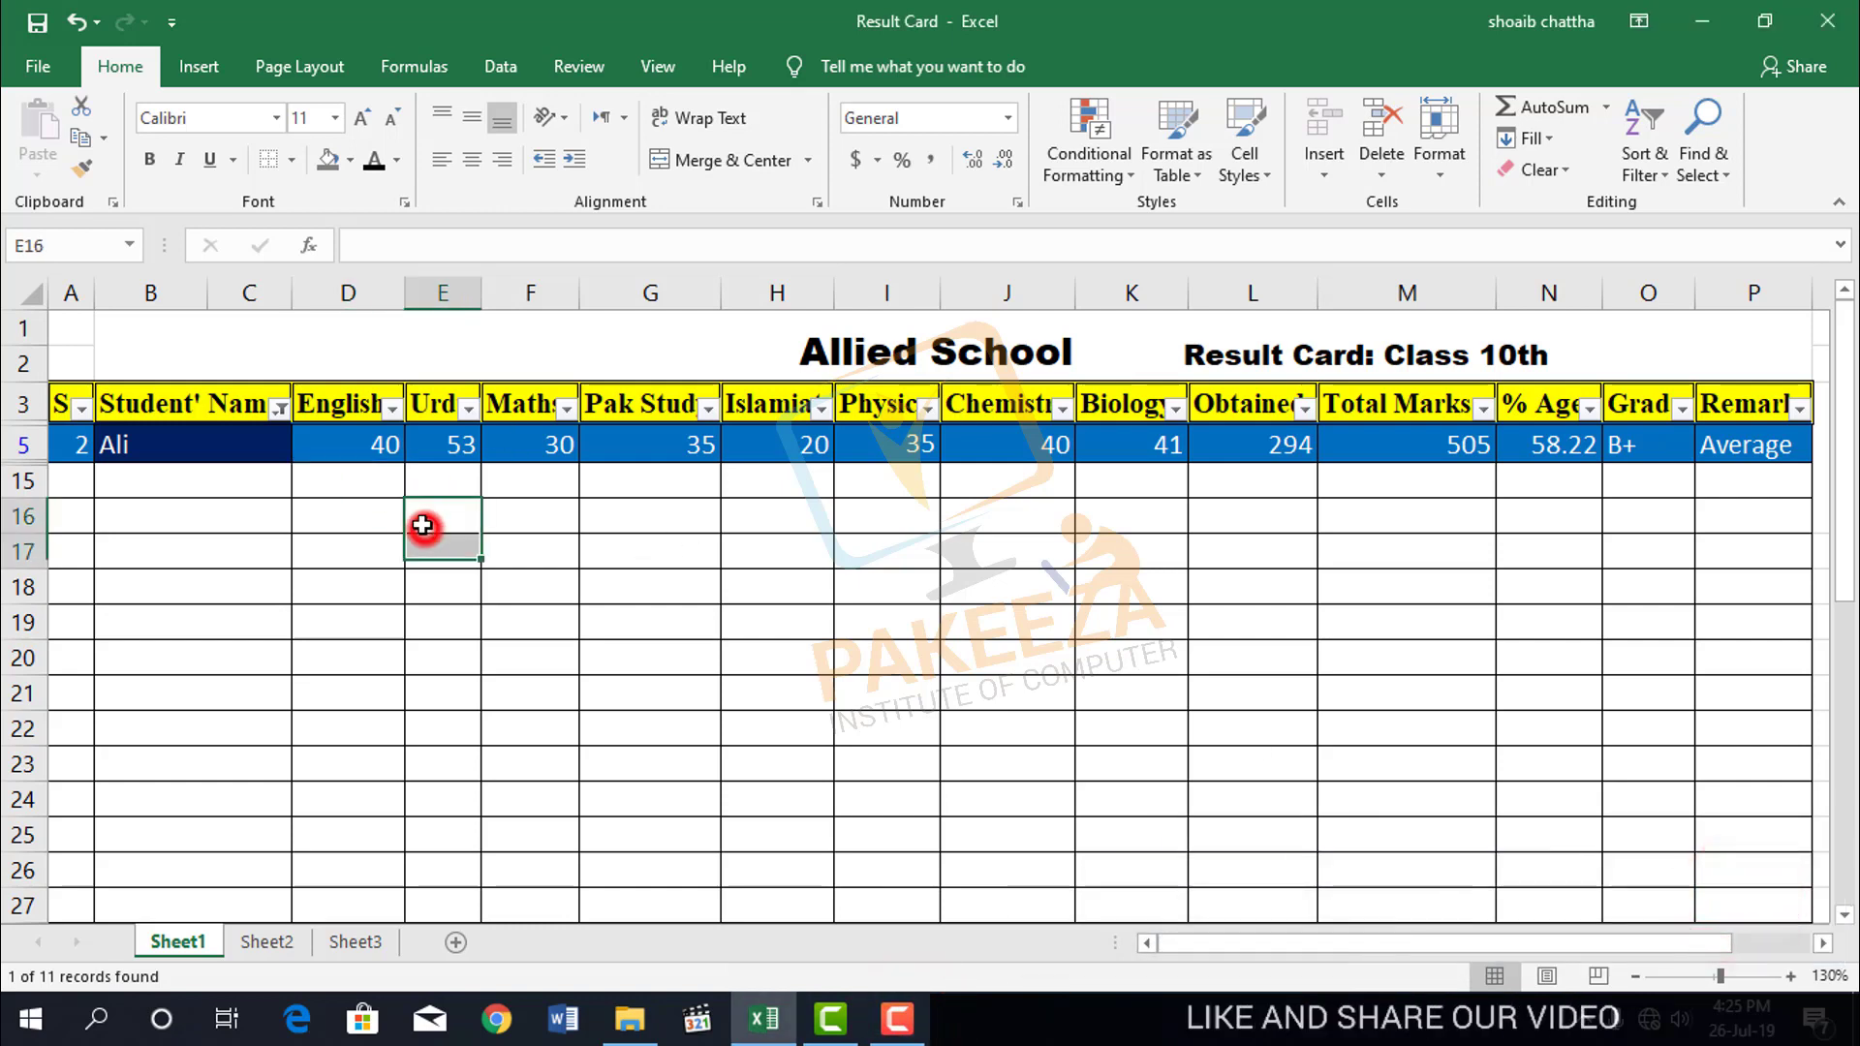
{"action": "left_click", "coordinate": [1661, 171]}
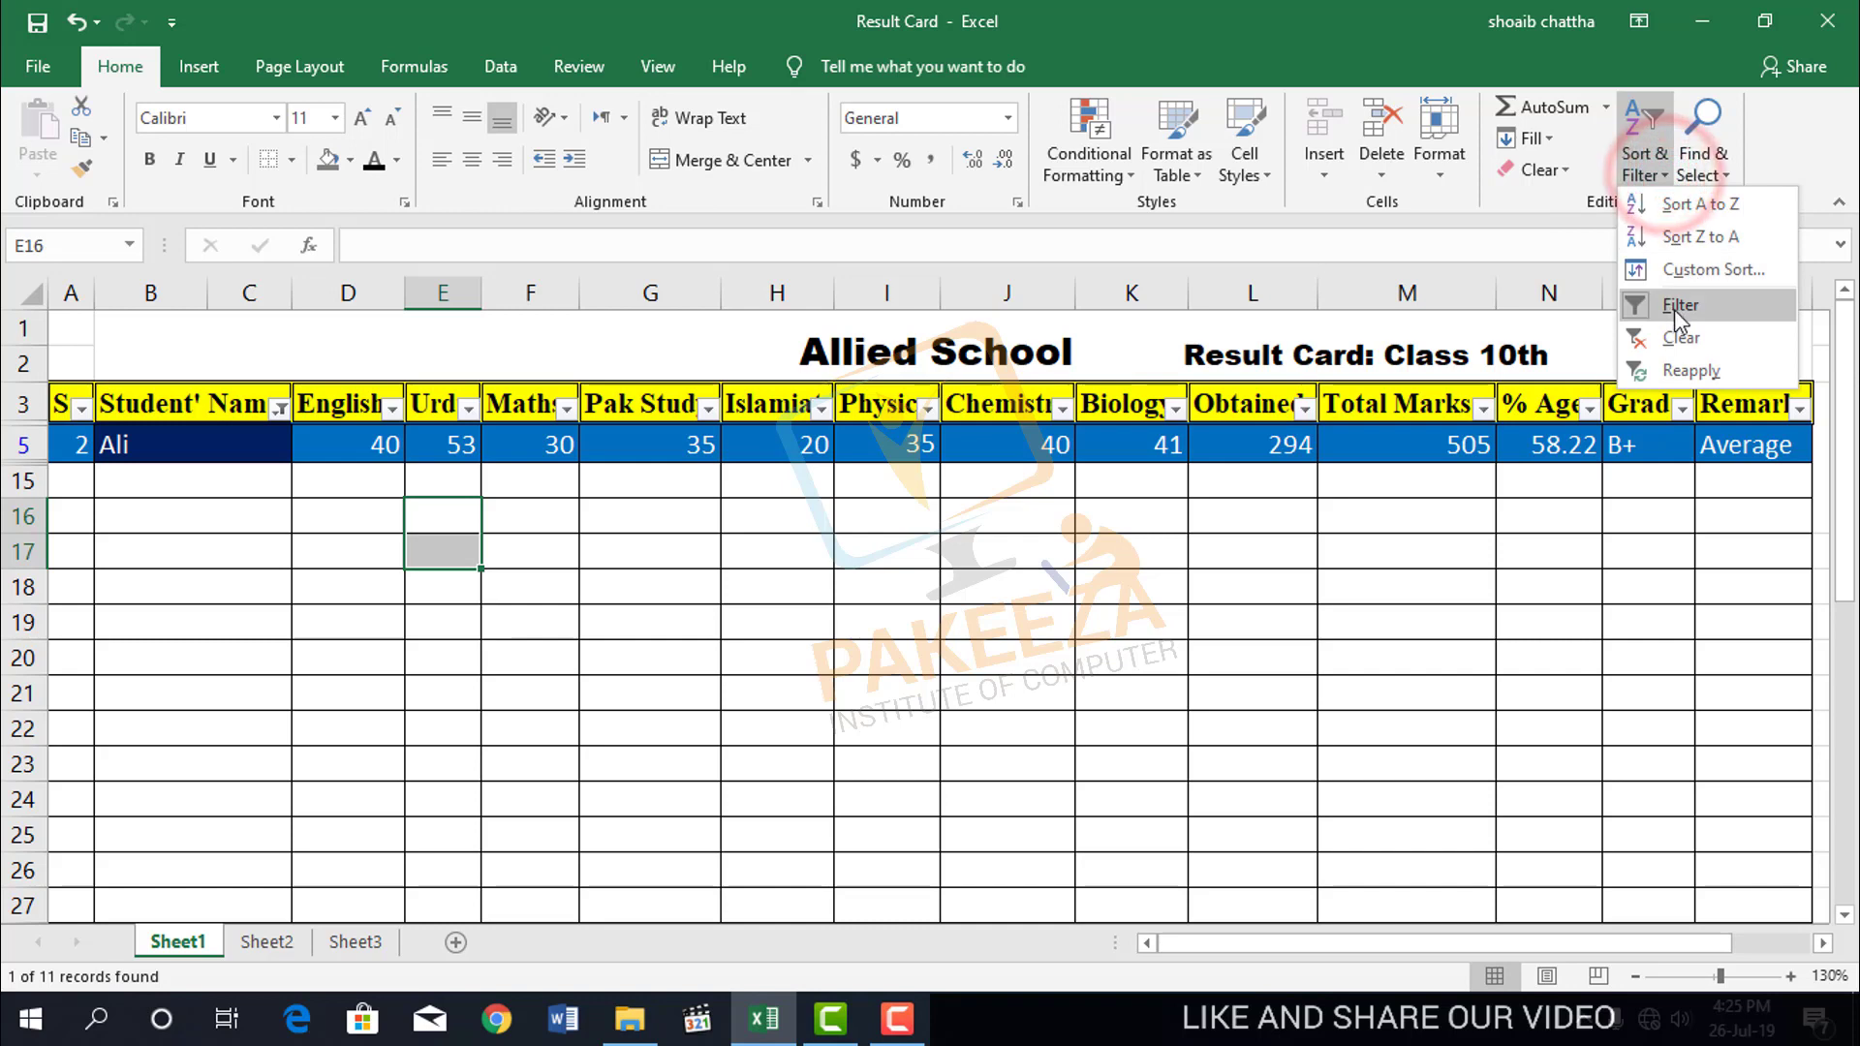
{"action": "left_click", "coordinate": [1684, 337]}
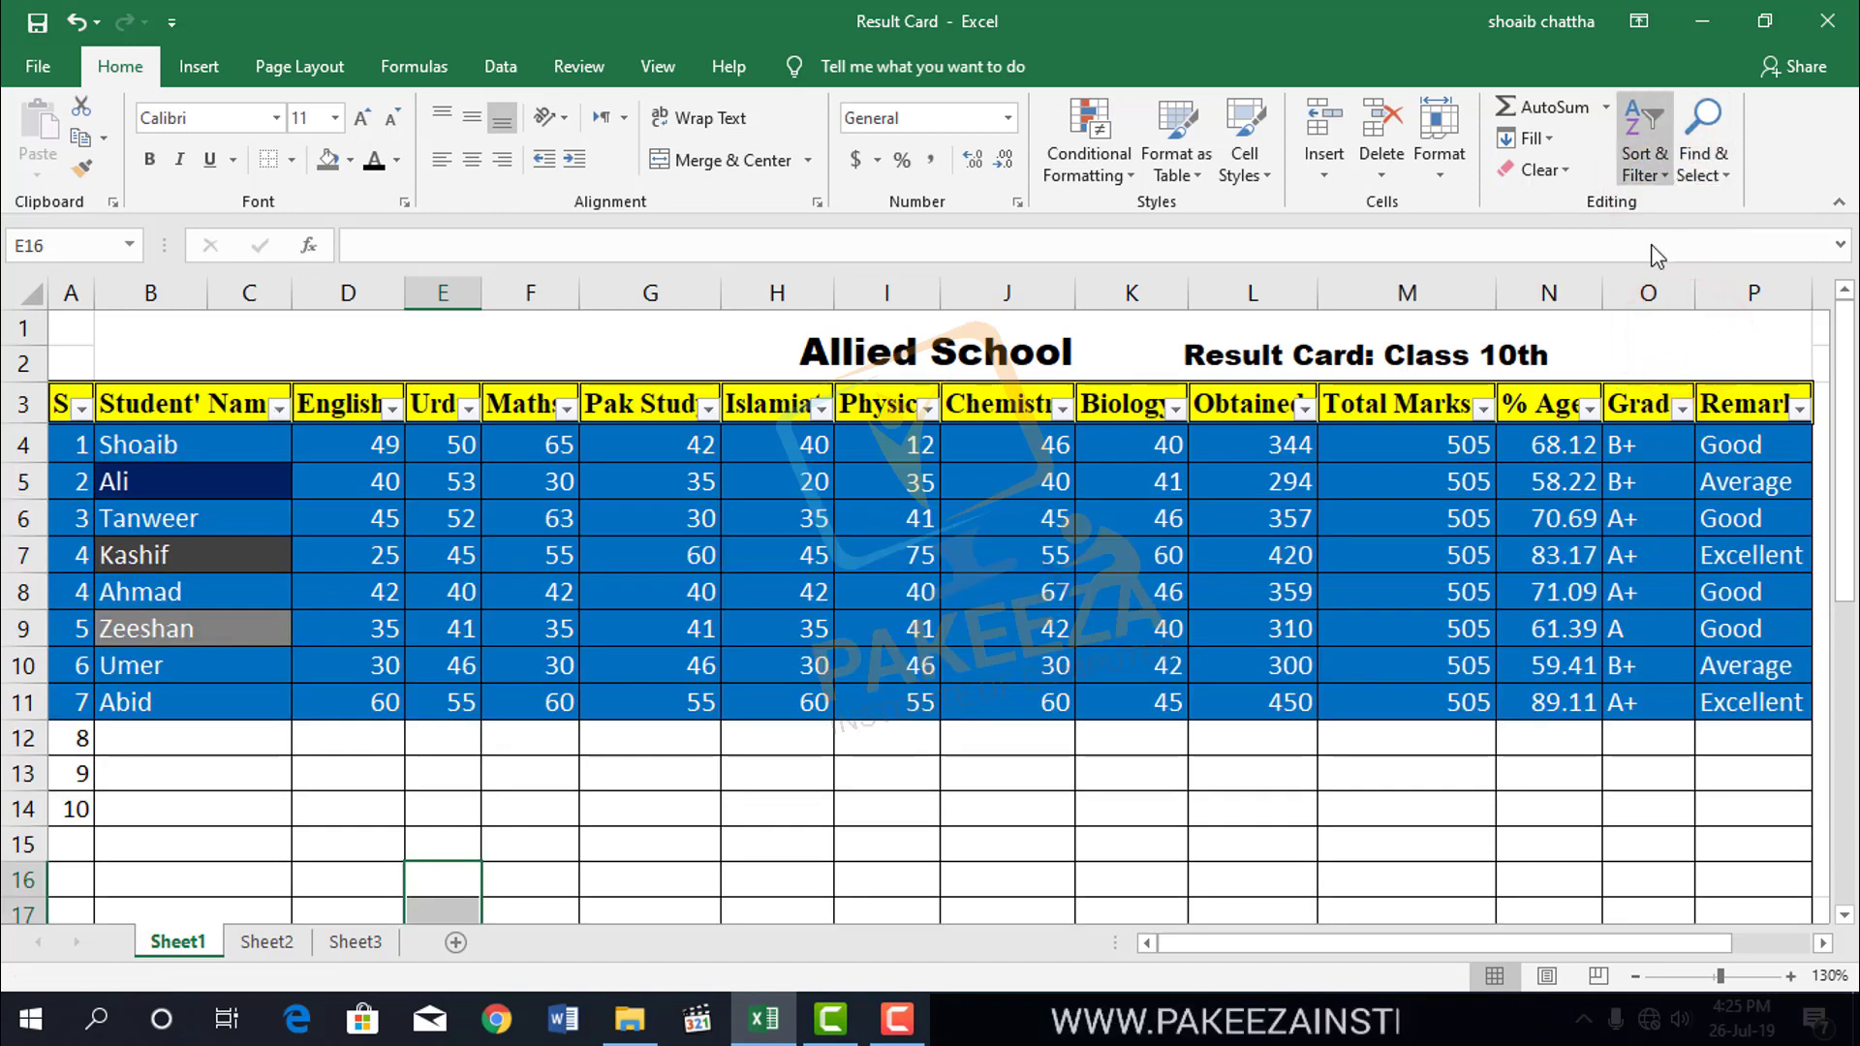
{"action": "left_click", "coordinate": [1667, 177]}
{"action": "left_click", "coordinate": [1680, 308]}
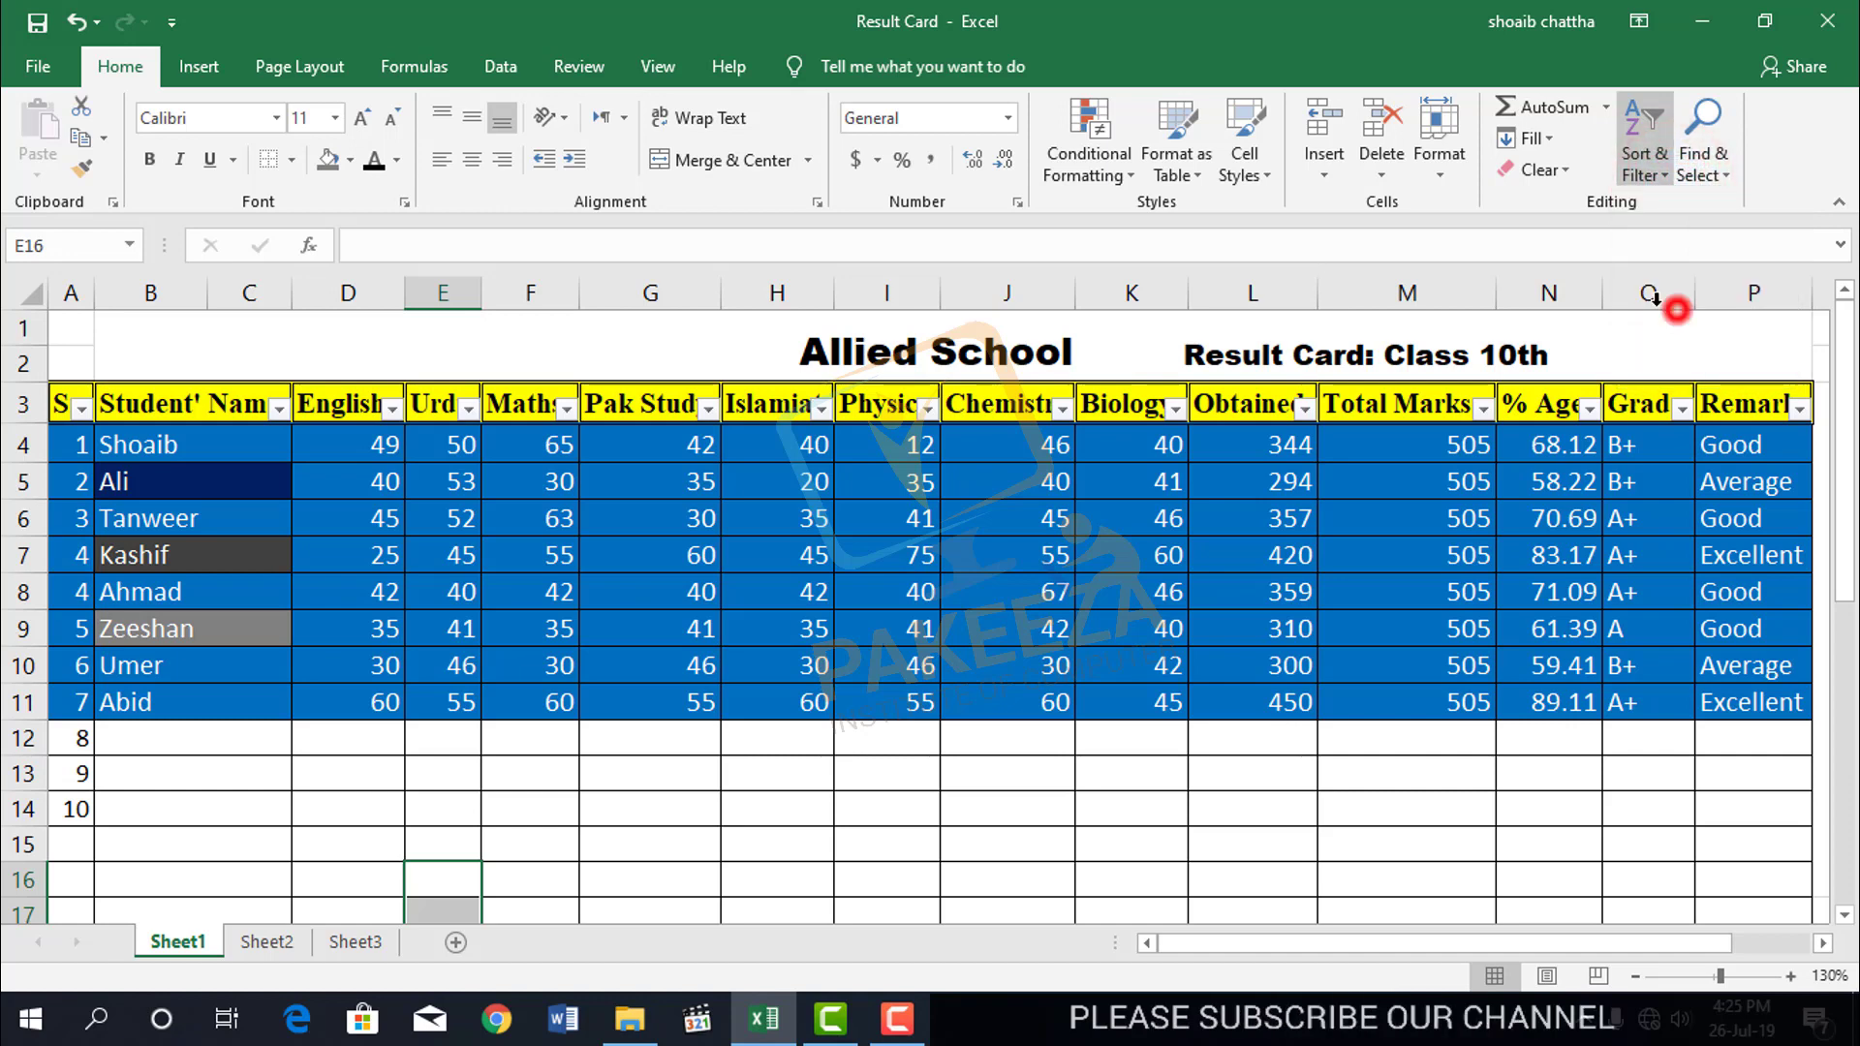
{"action": "left_click", "coordinate": [751, 809]}
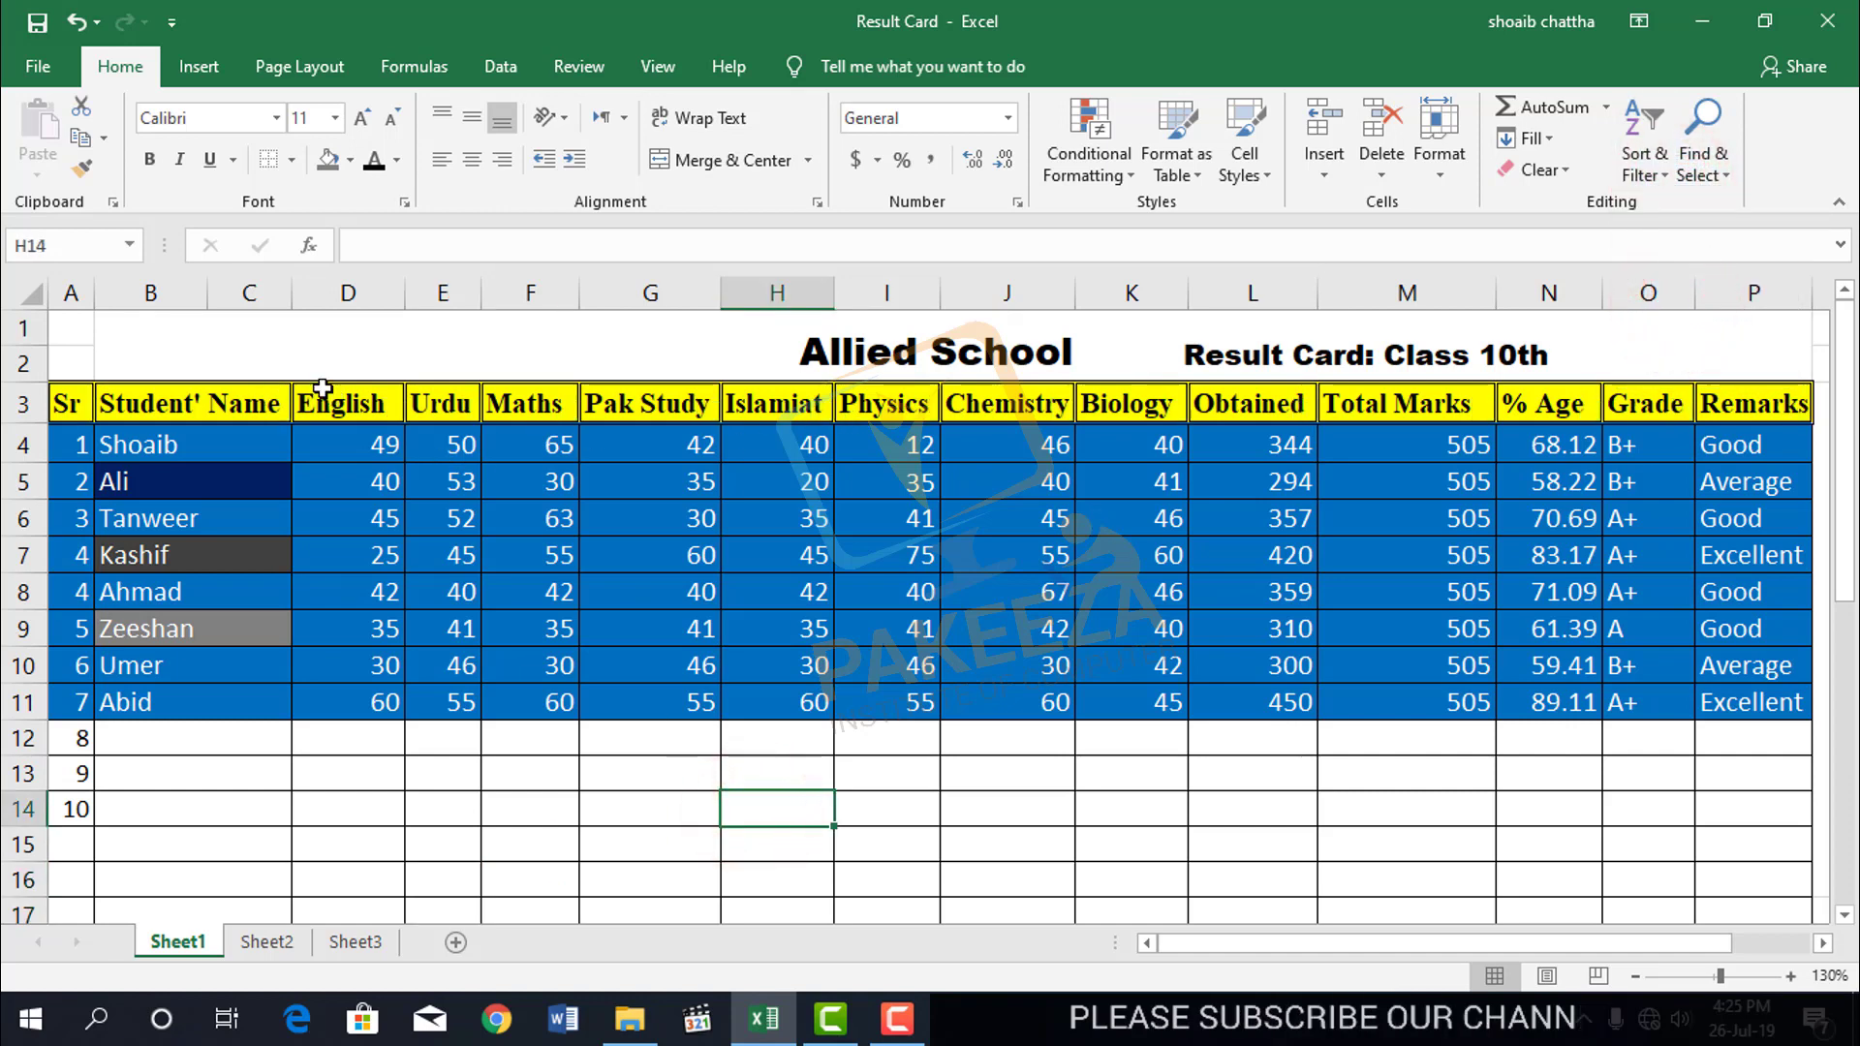
Add filters to only the Biology and Obtained columns over K3:L11
{"action": "left_click_drag", "start_coordinate": [1083, 388], "coordinate": [1228, 712]}
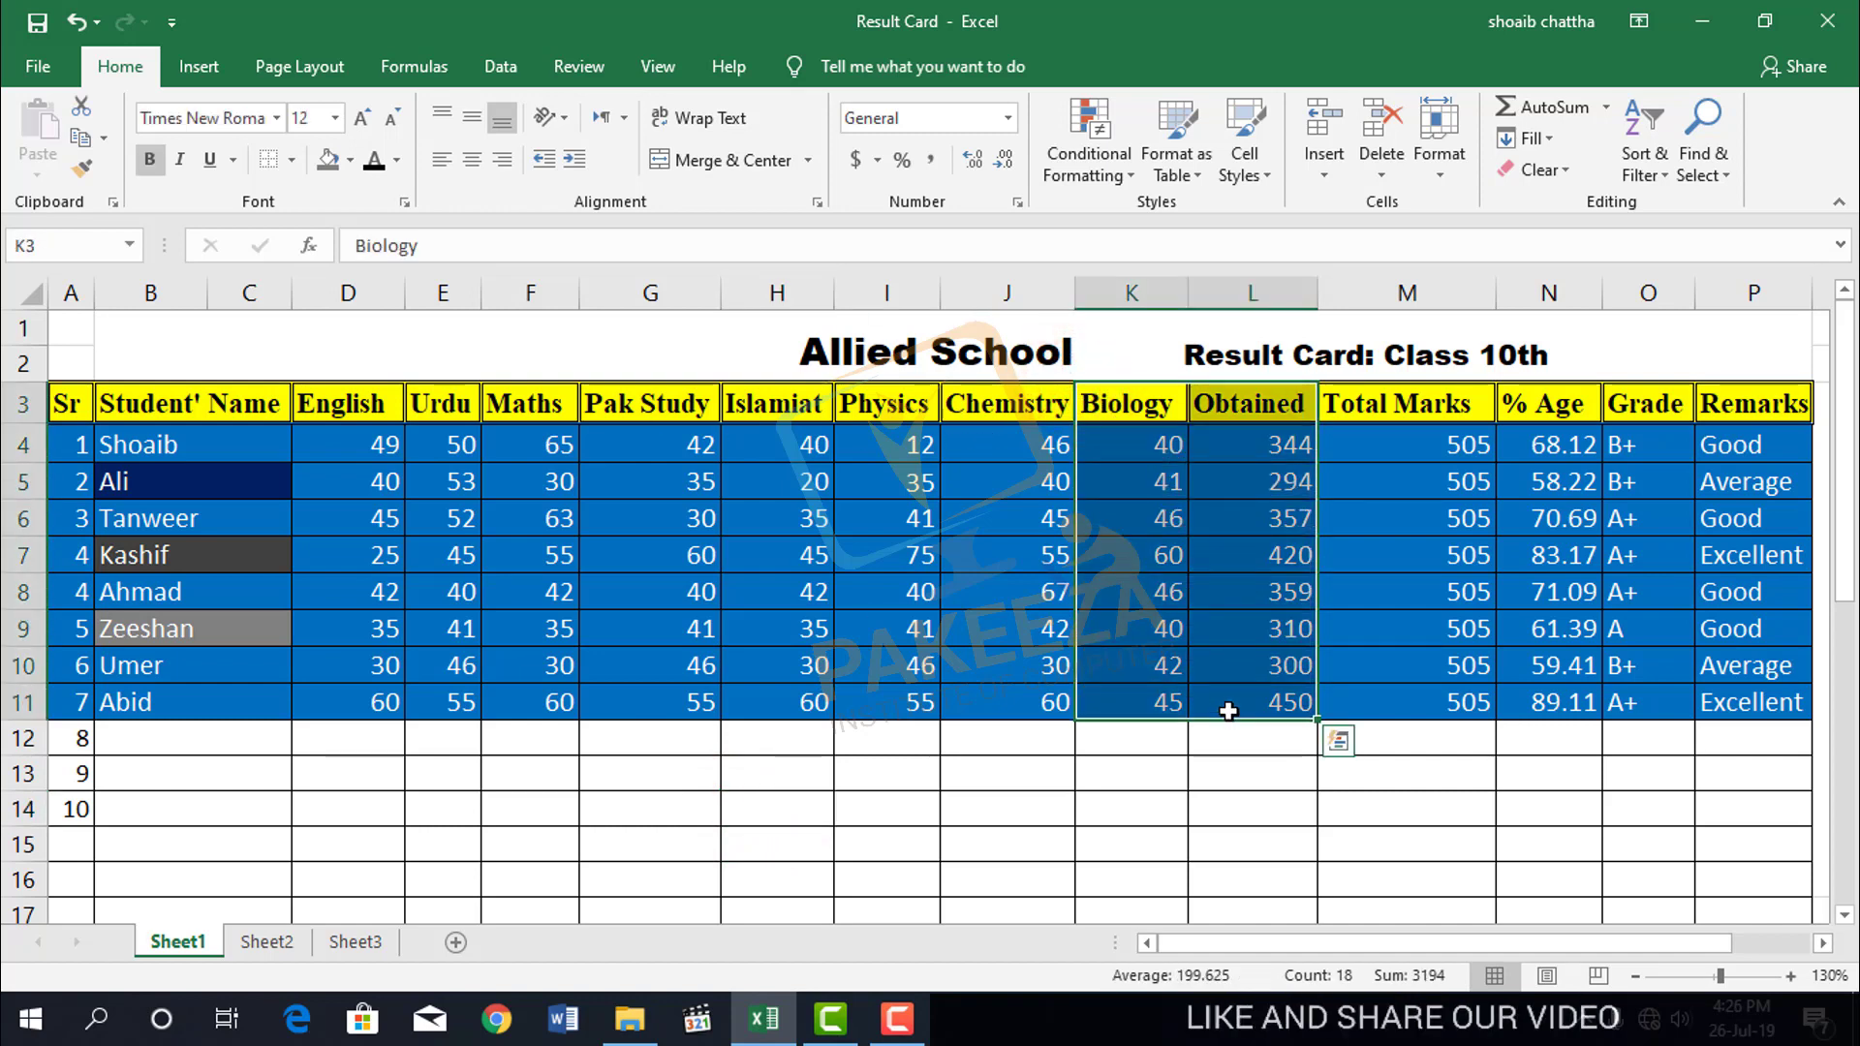
{"action": "left_click", "coordinate": [1647, 163]}
{"action": "left_click", "coordinate": [1668, 308]}
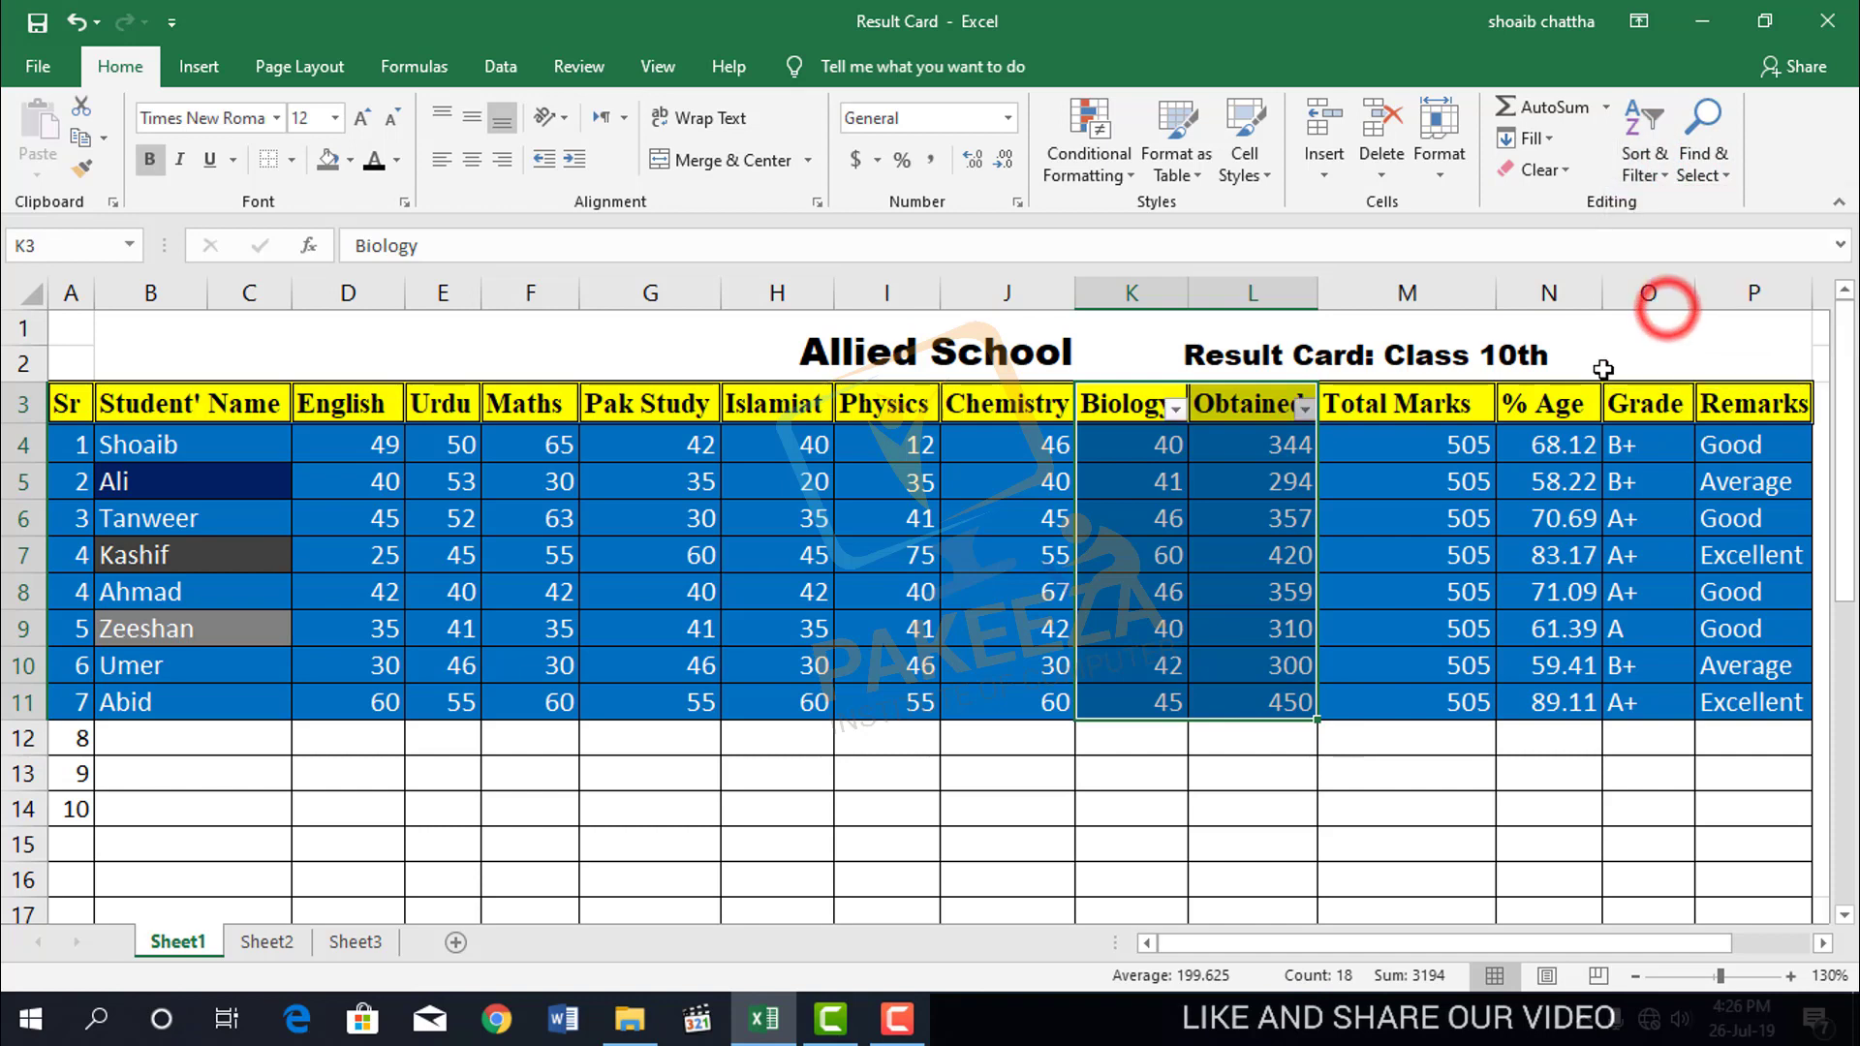
{"action": "left_click", "coordinate": [1412, 806]}
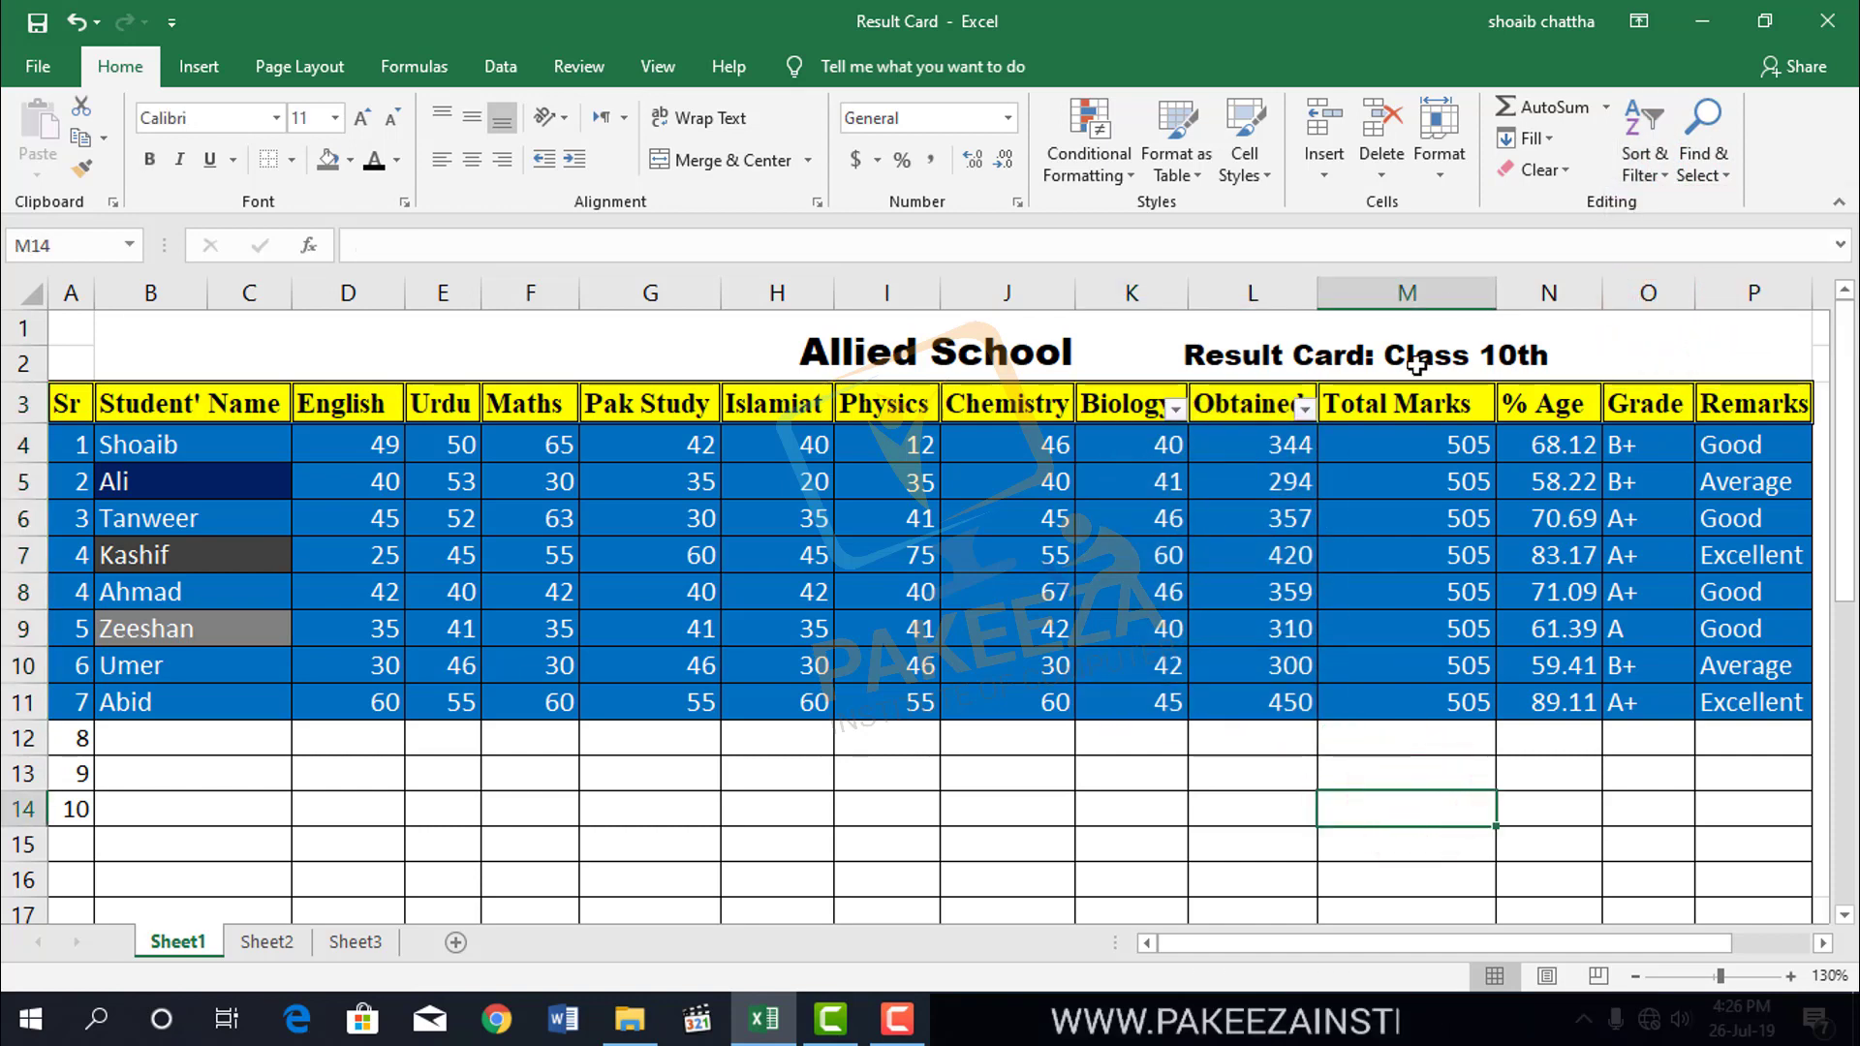
{"action": "left_click", "coordinate": [1658, 160]}
{"action": "left_click", "coordinate": [1405, 229]}
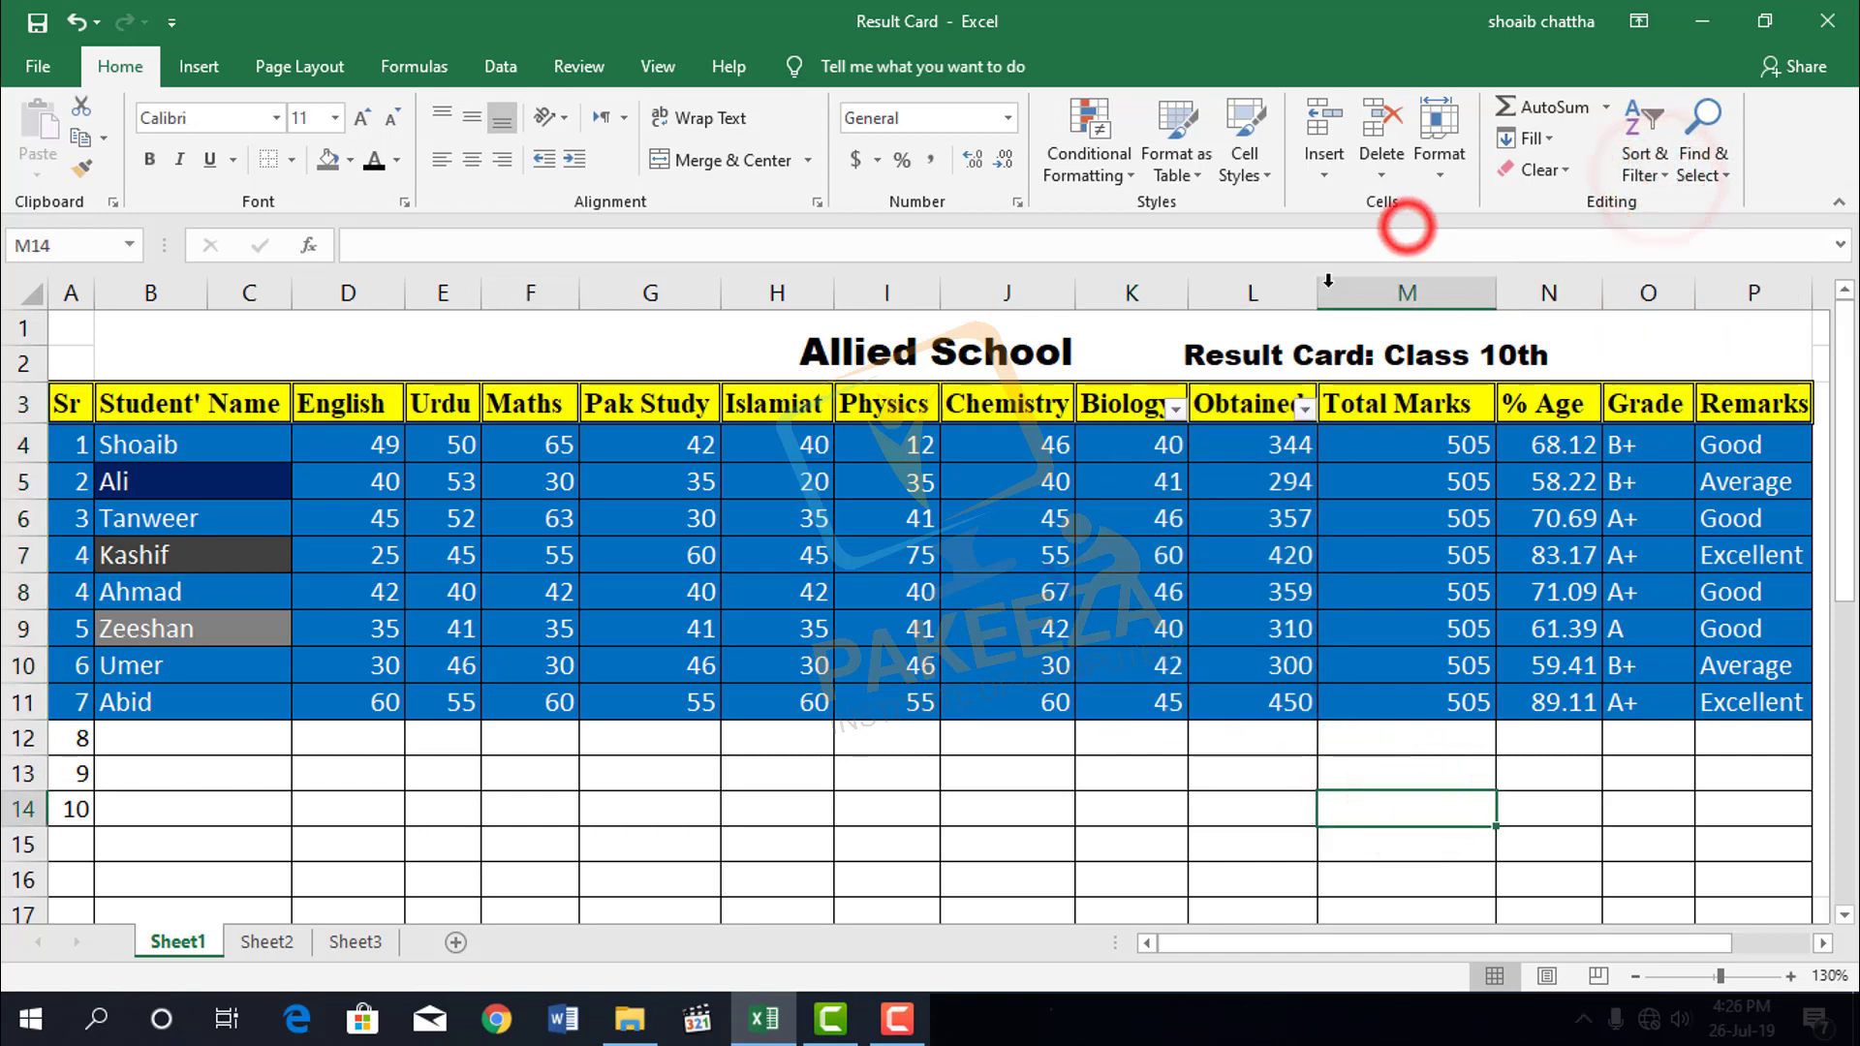
Review the number filter conditions available for the Biology column without applying one
{"action": "left_click", "coordinate": [1175, 409]}
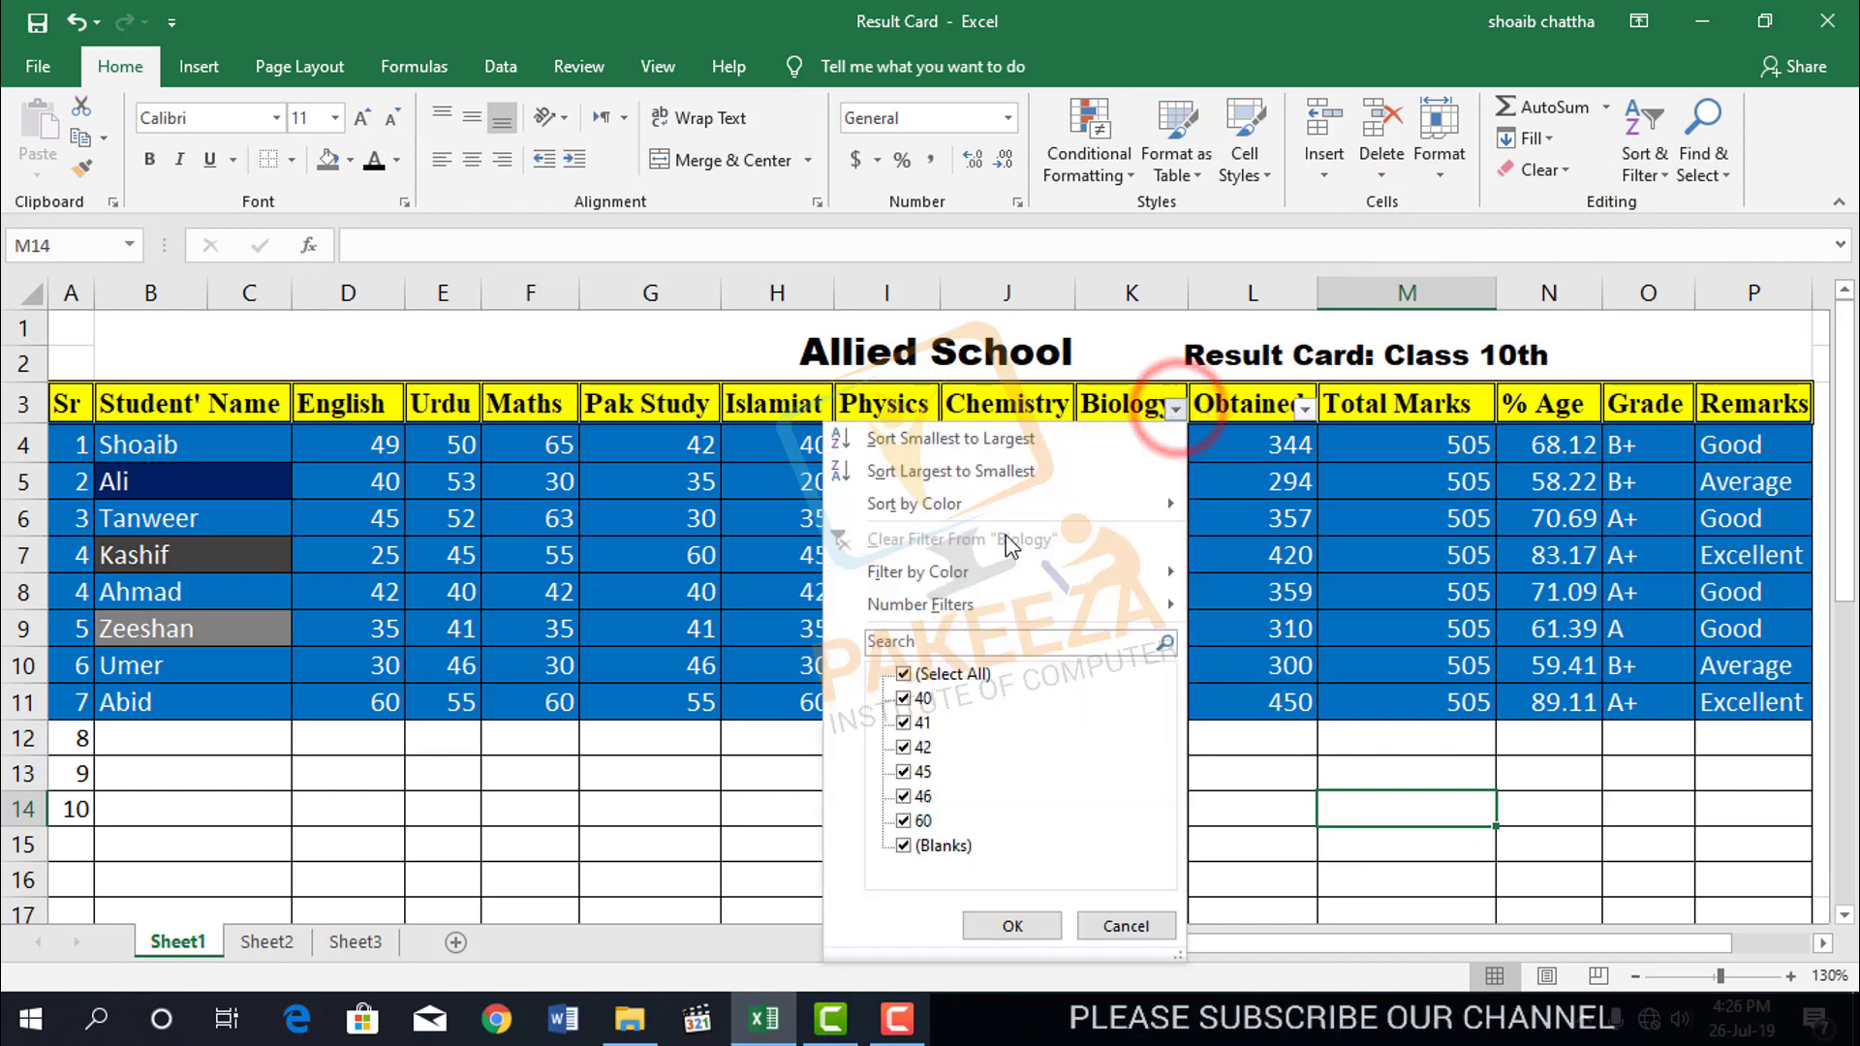
{"action": "mouse_move", "coordinate": [915, 618]}
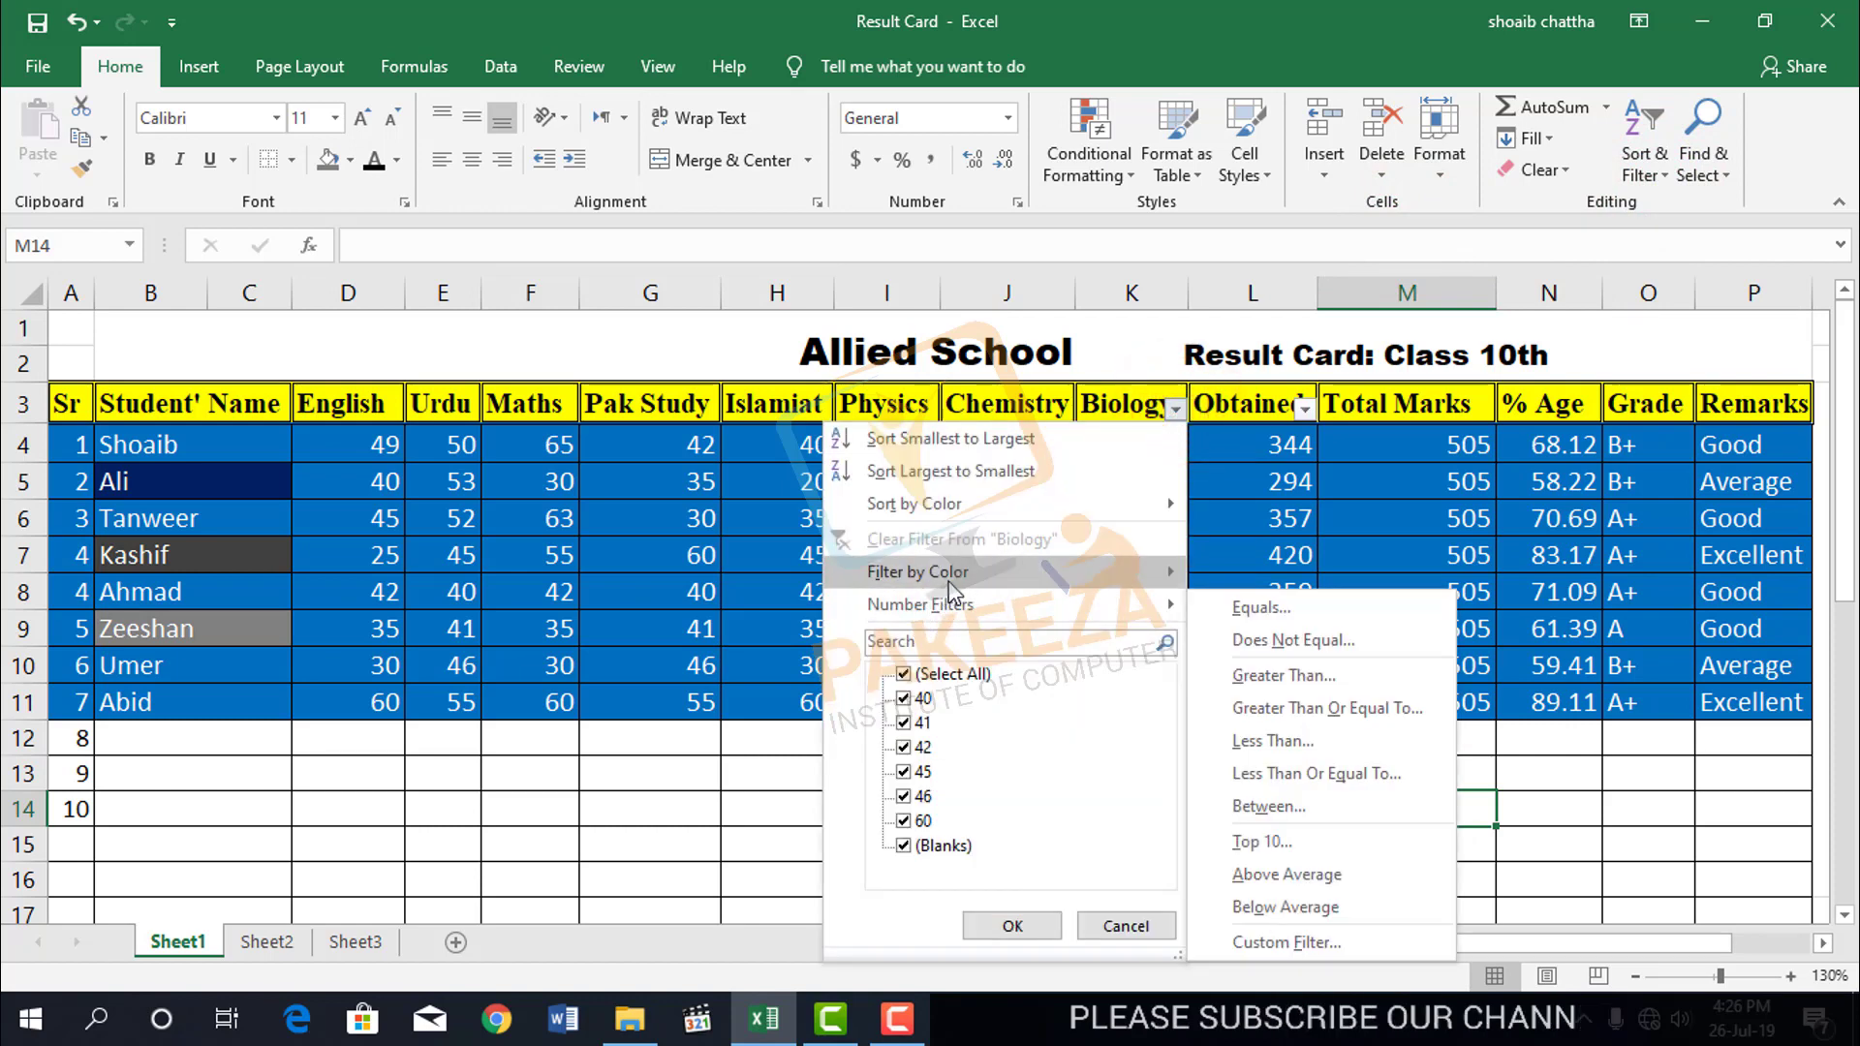
{"action": "left_click", "coordinate": [753, 765]}
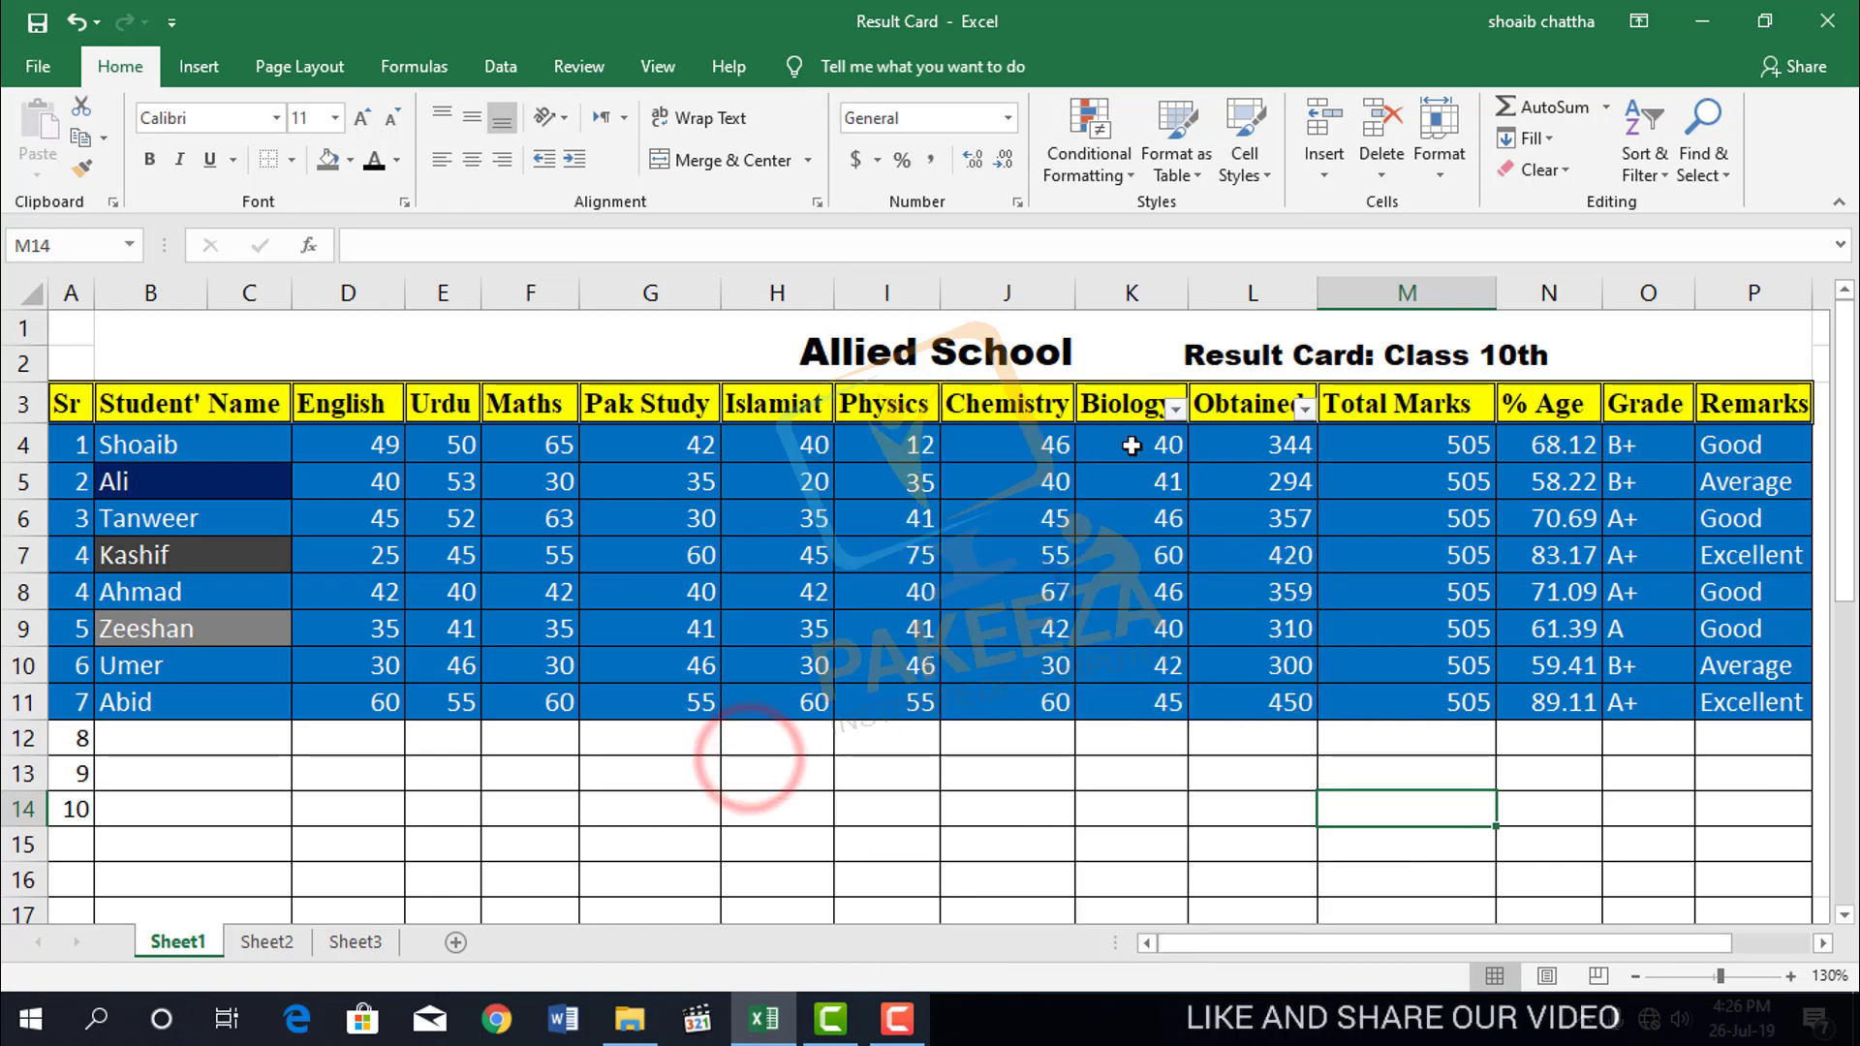
{"action": "left_click", "coordinate": [1175, 419]}
{"action": "left_click", "coordinate": [1281, 854]}
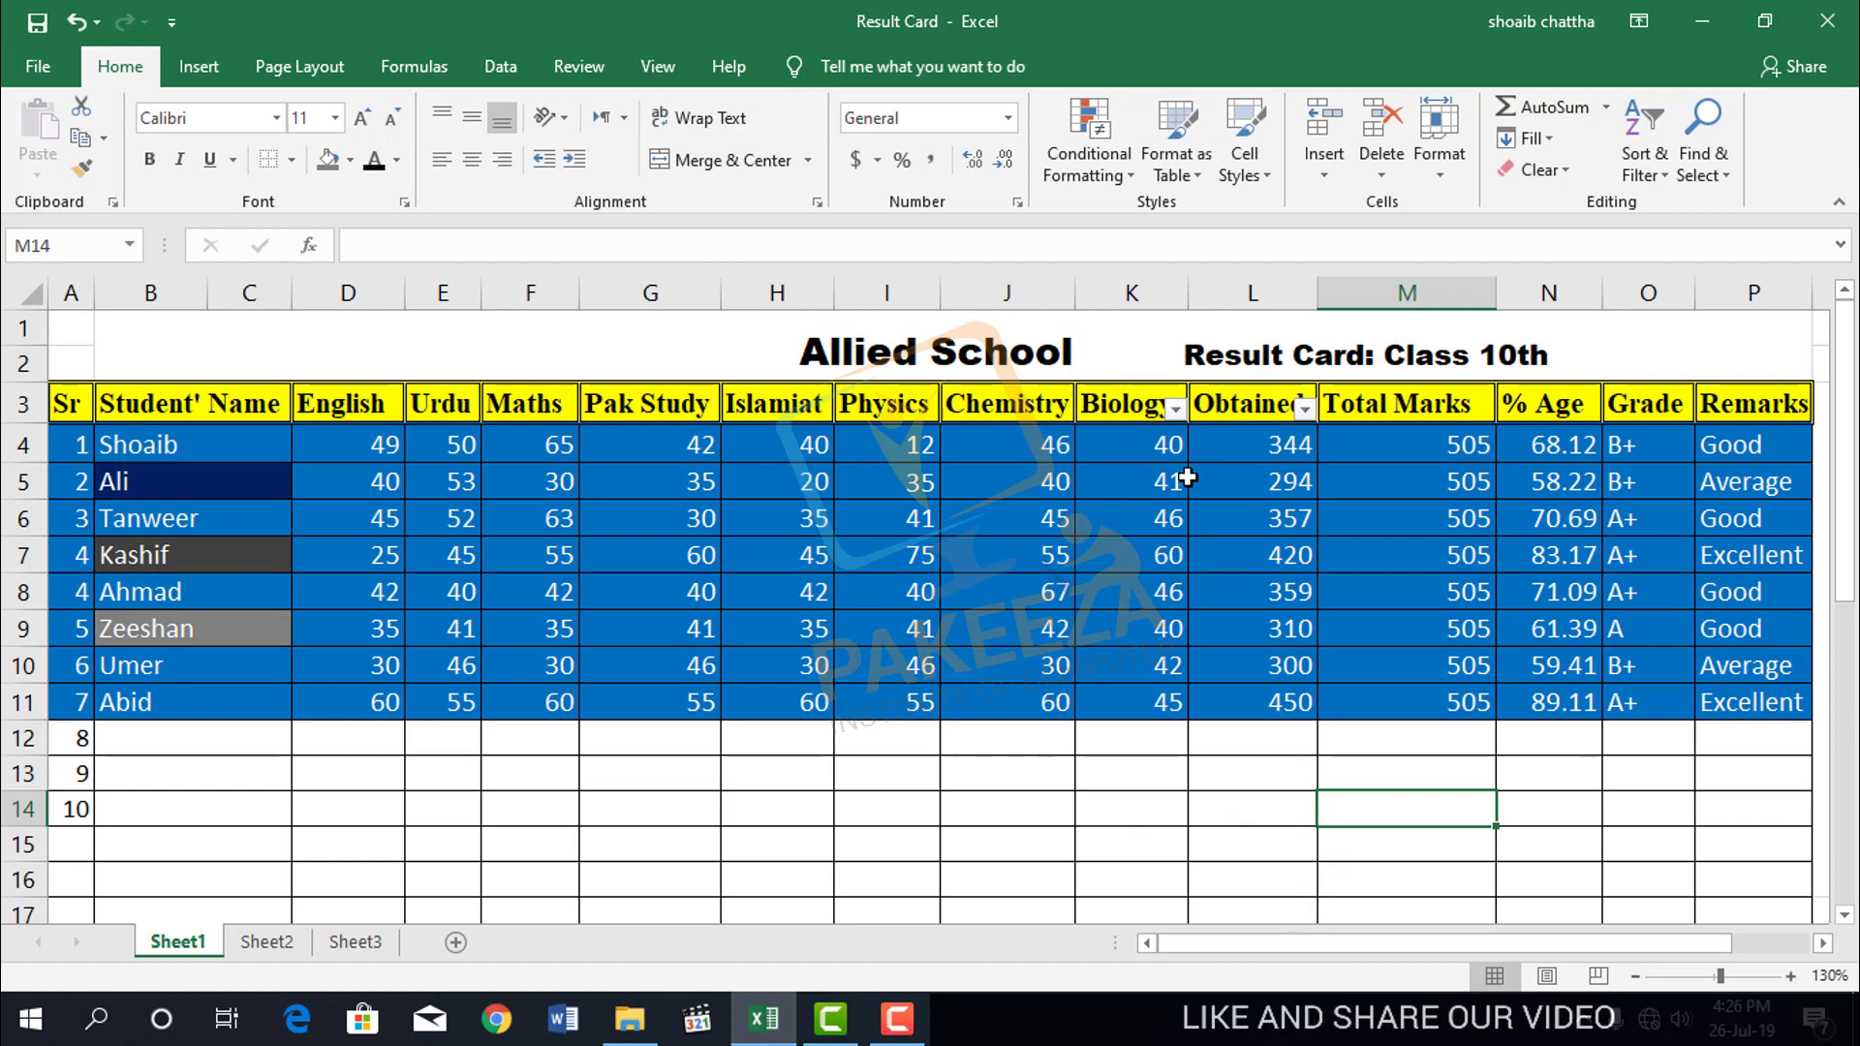
{"action": "left_click", "coordinate": [1174, 411]}
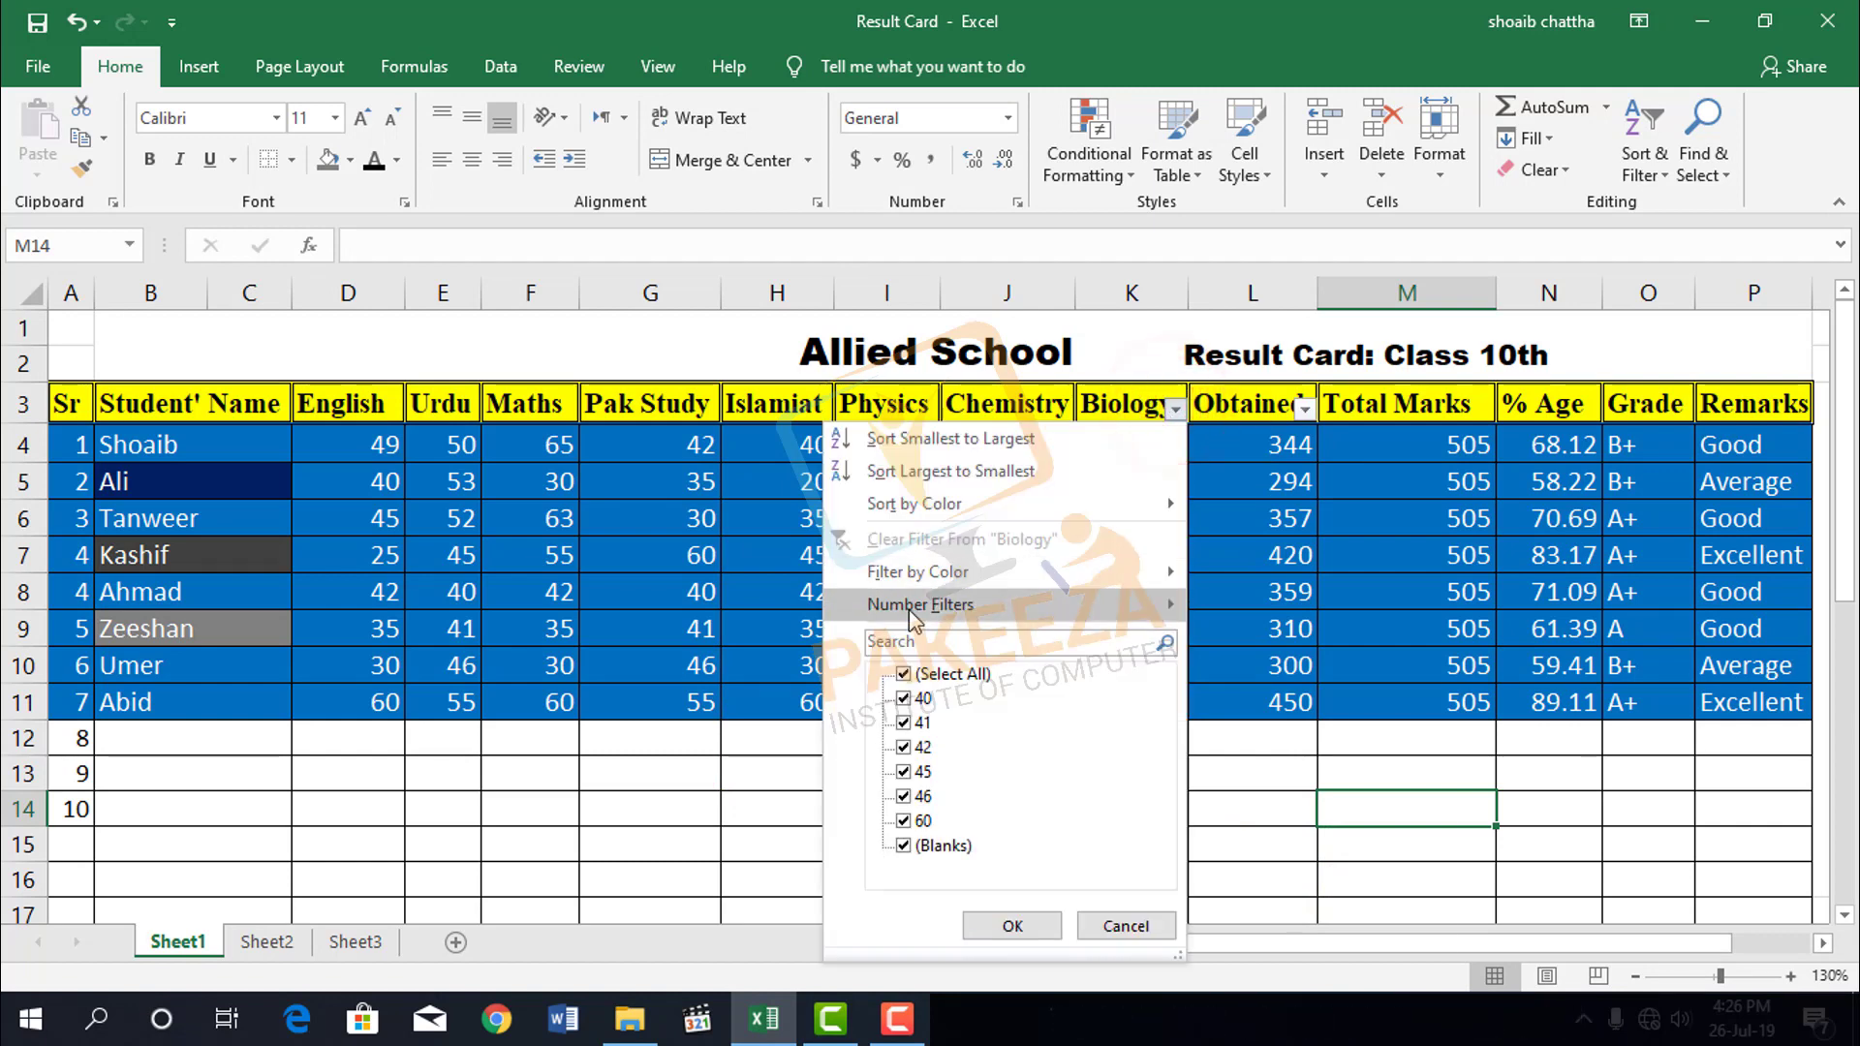
{"action": "left_click", "coordinate": [1259, 783]}
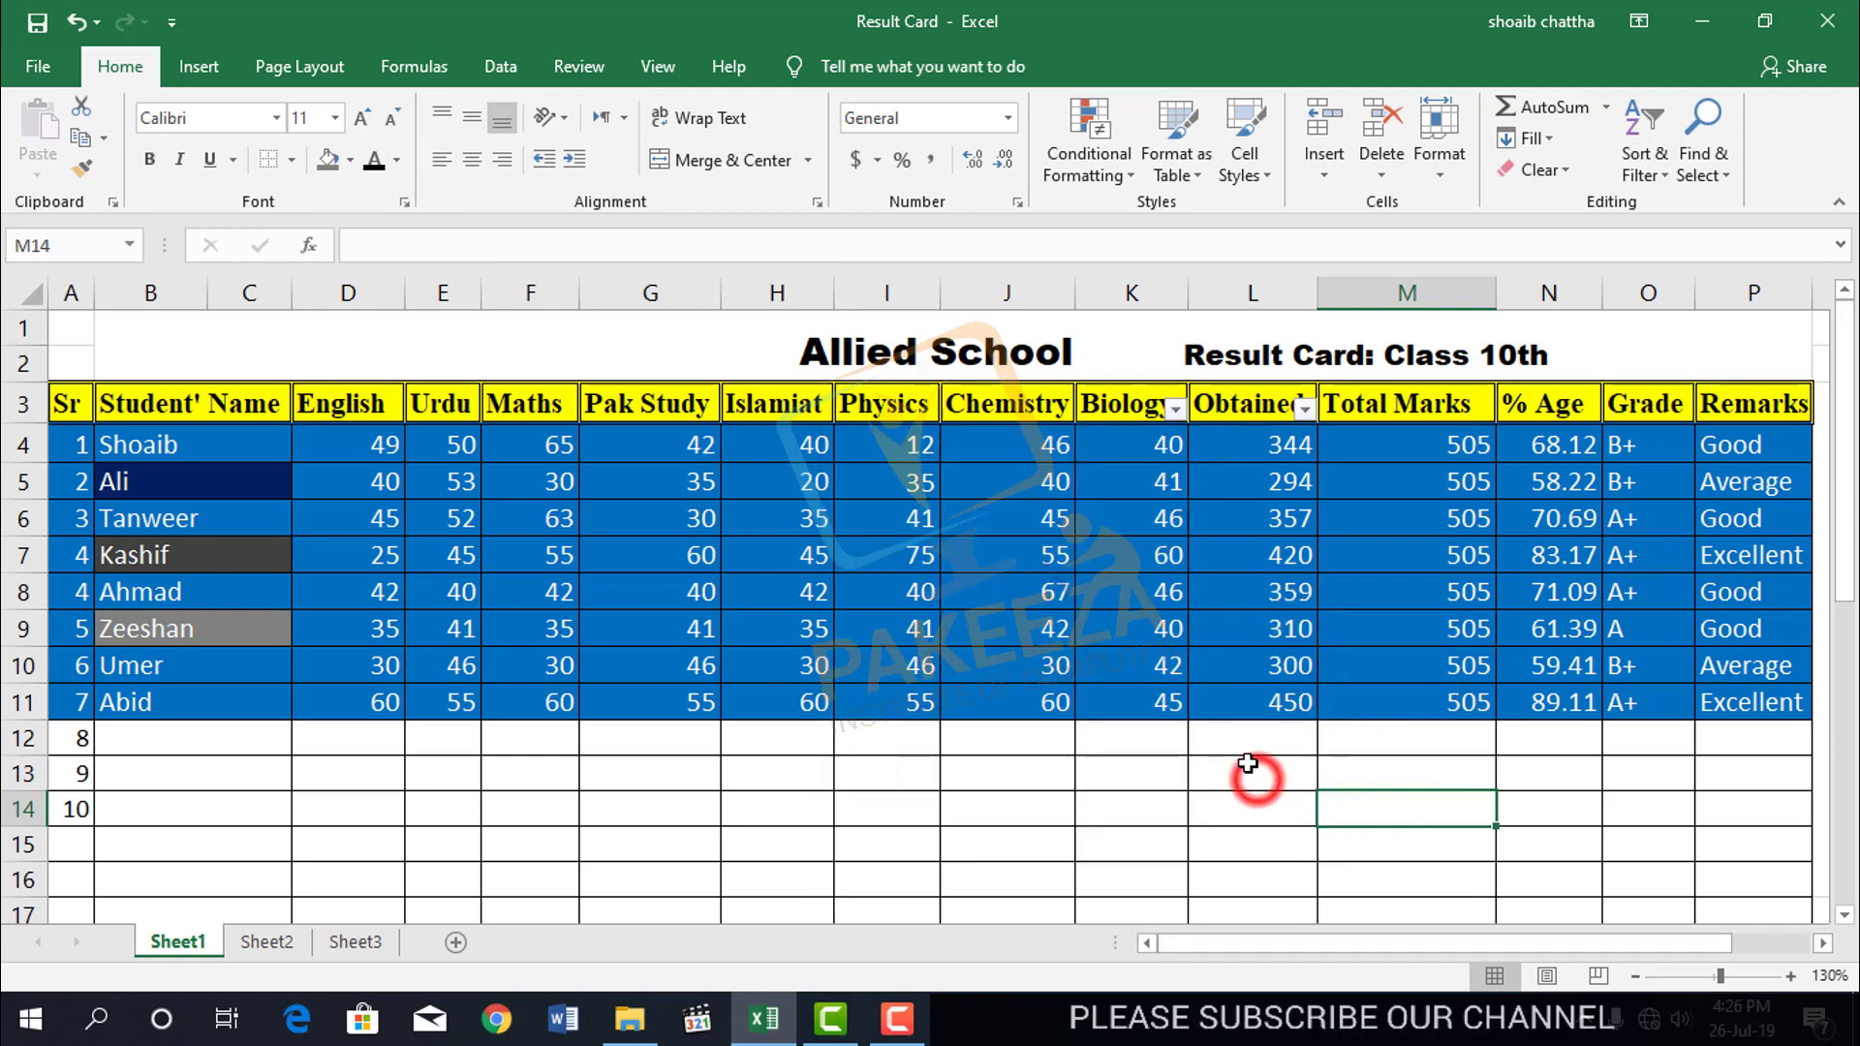
Remove the filters from the Biology and Obtained columns and add one to only the Student' Name column over B3:C11
{"action": "left_click", "coordinate": [213, 405]}
{"action": "left_click", "coordinate": [124, 360]}
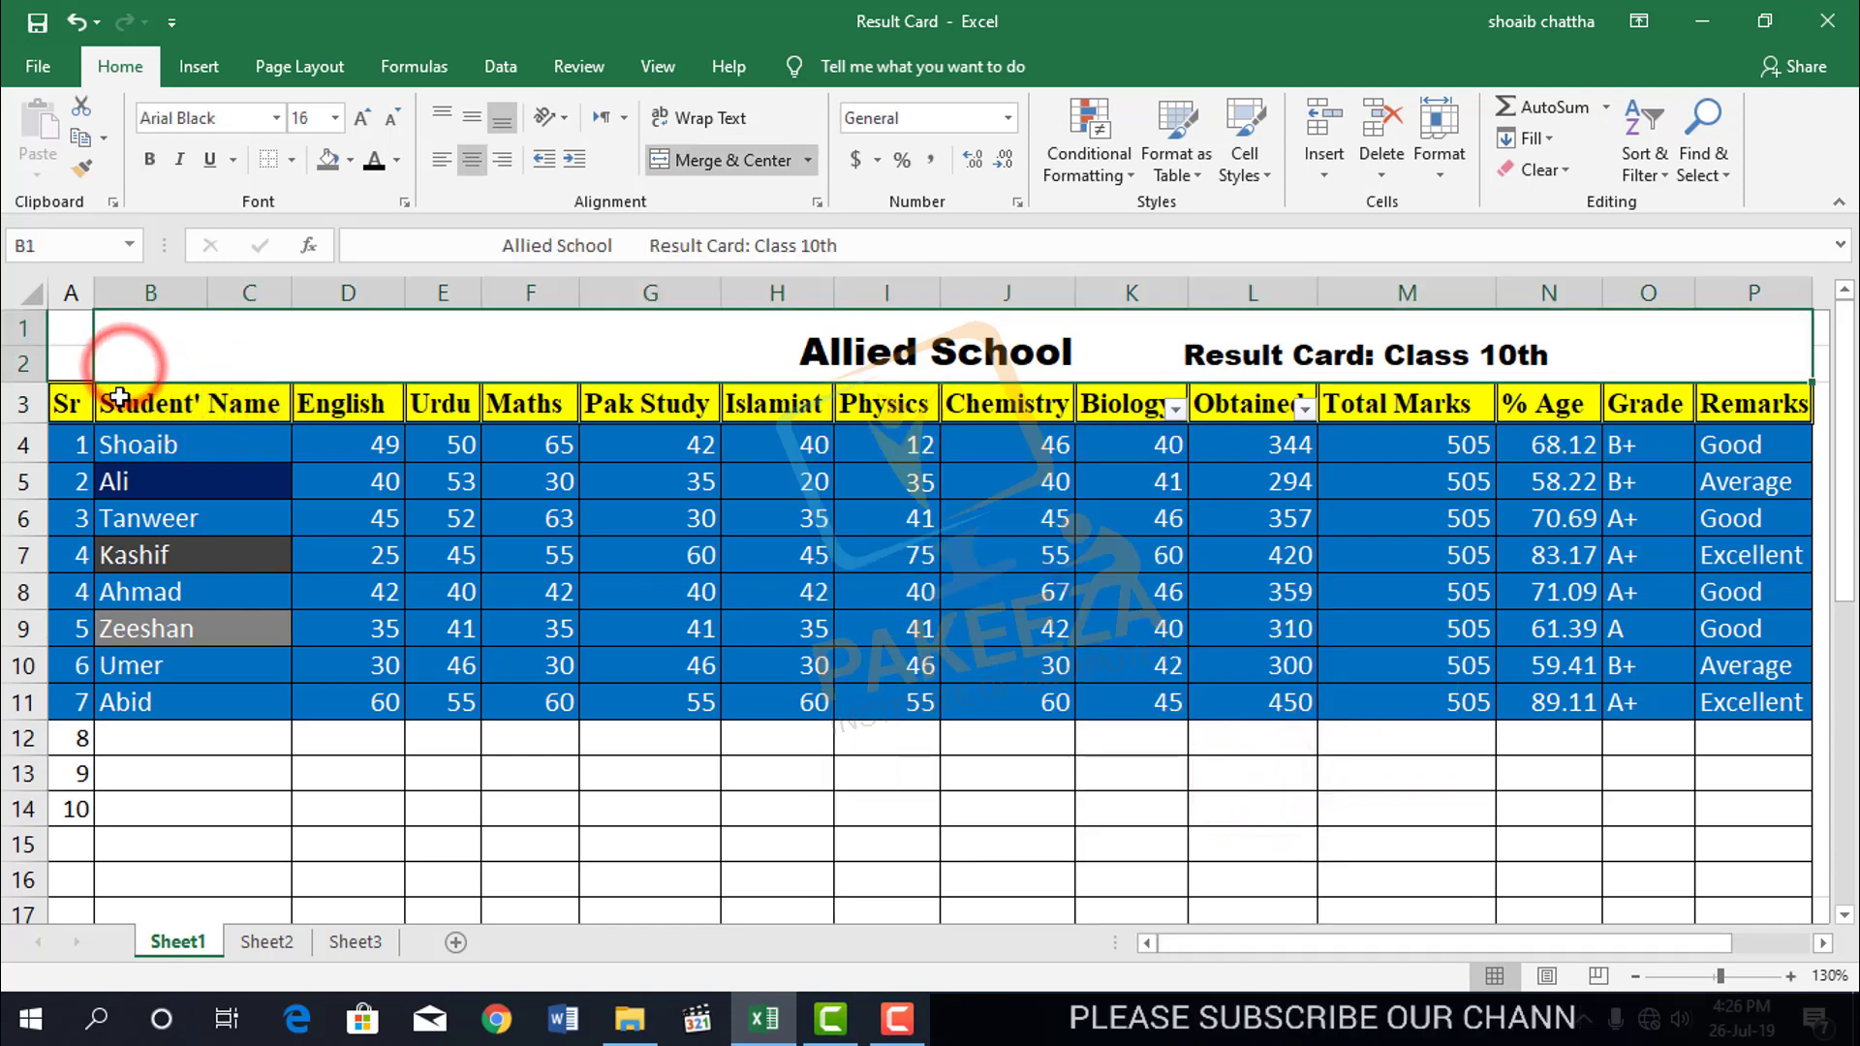
{"action": "left_click", "coordinate": [120, 397]}
{"action": "left_click_drag", "start_coordinate": [120, 397], "coordinate": [180, 717]}
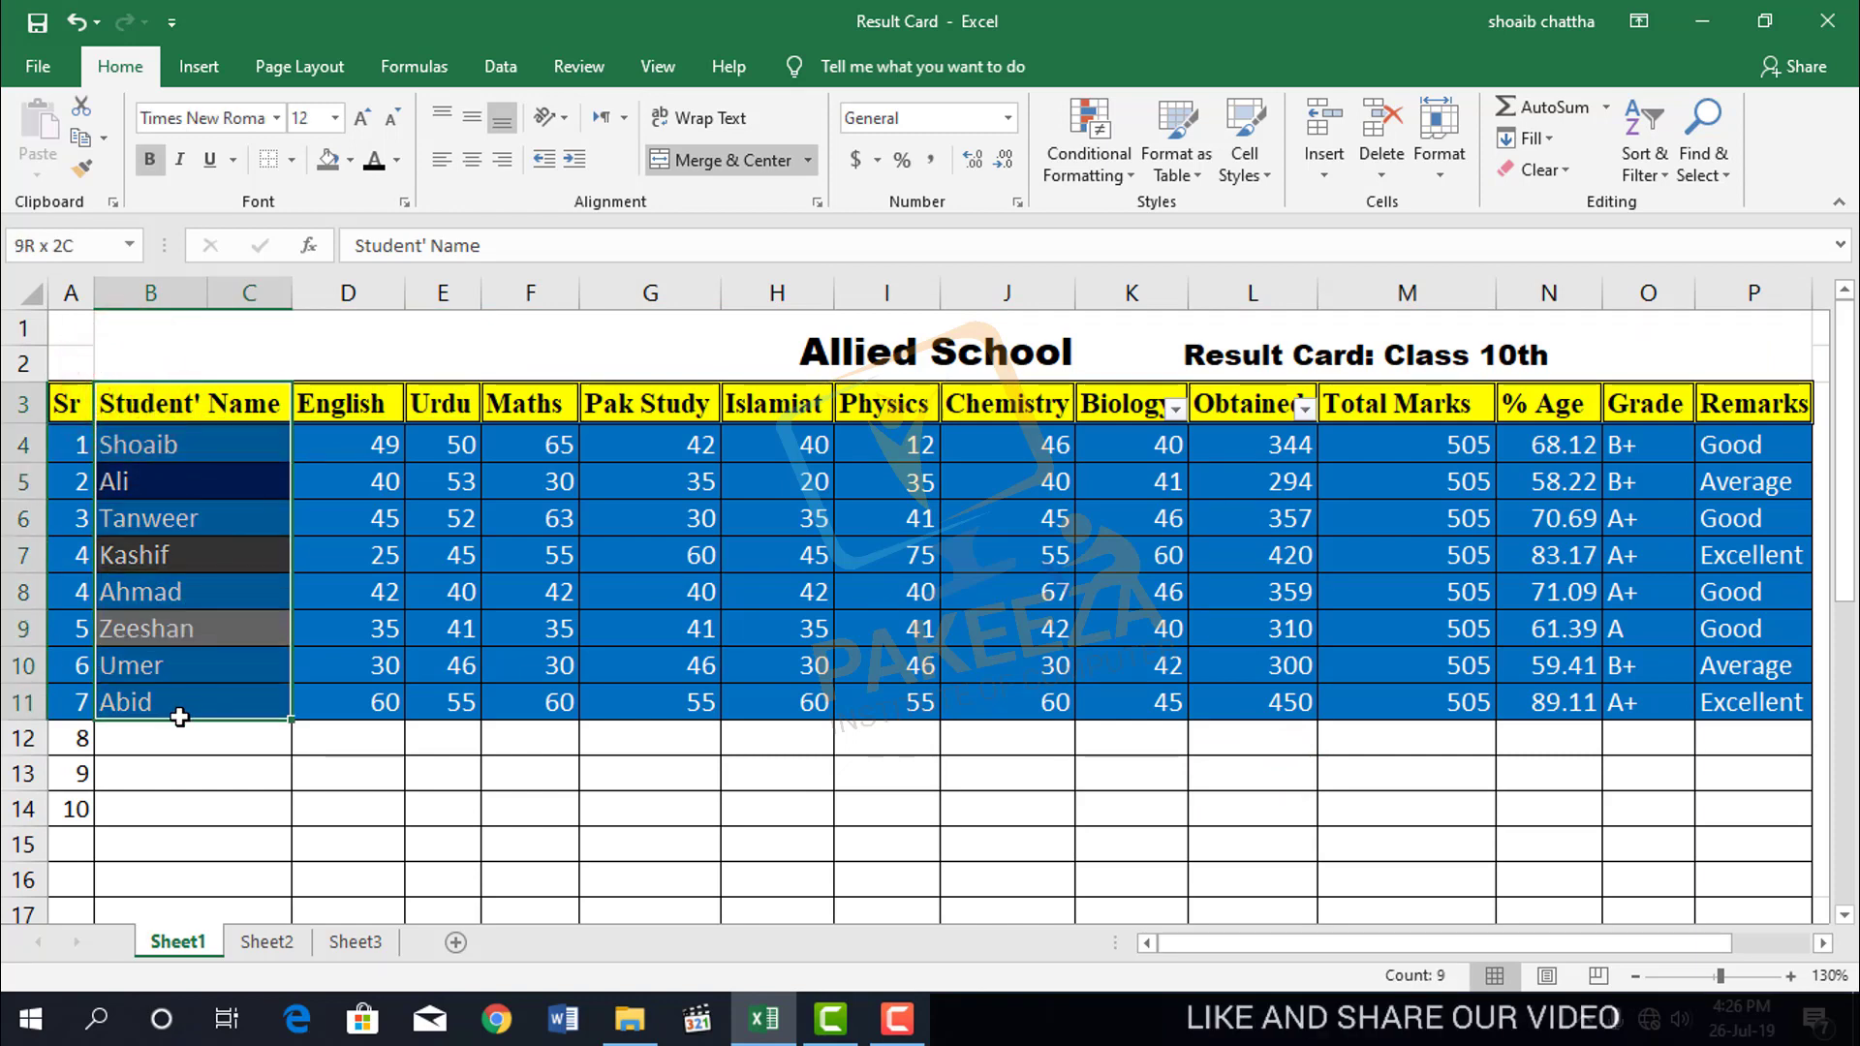
{"action": "left_click", "coordinate": [1654, 165]}
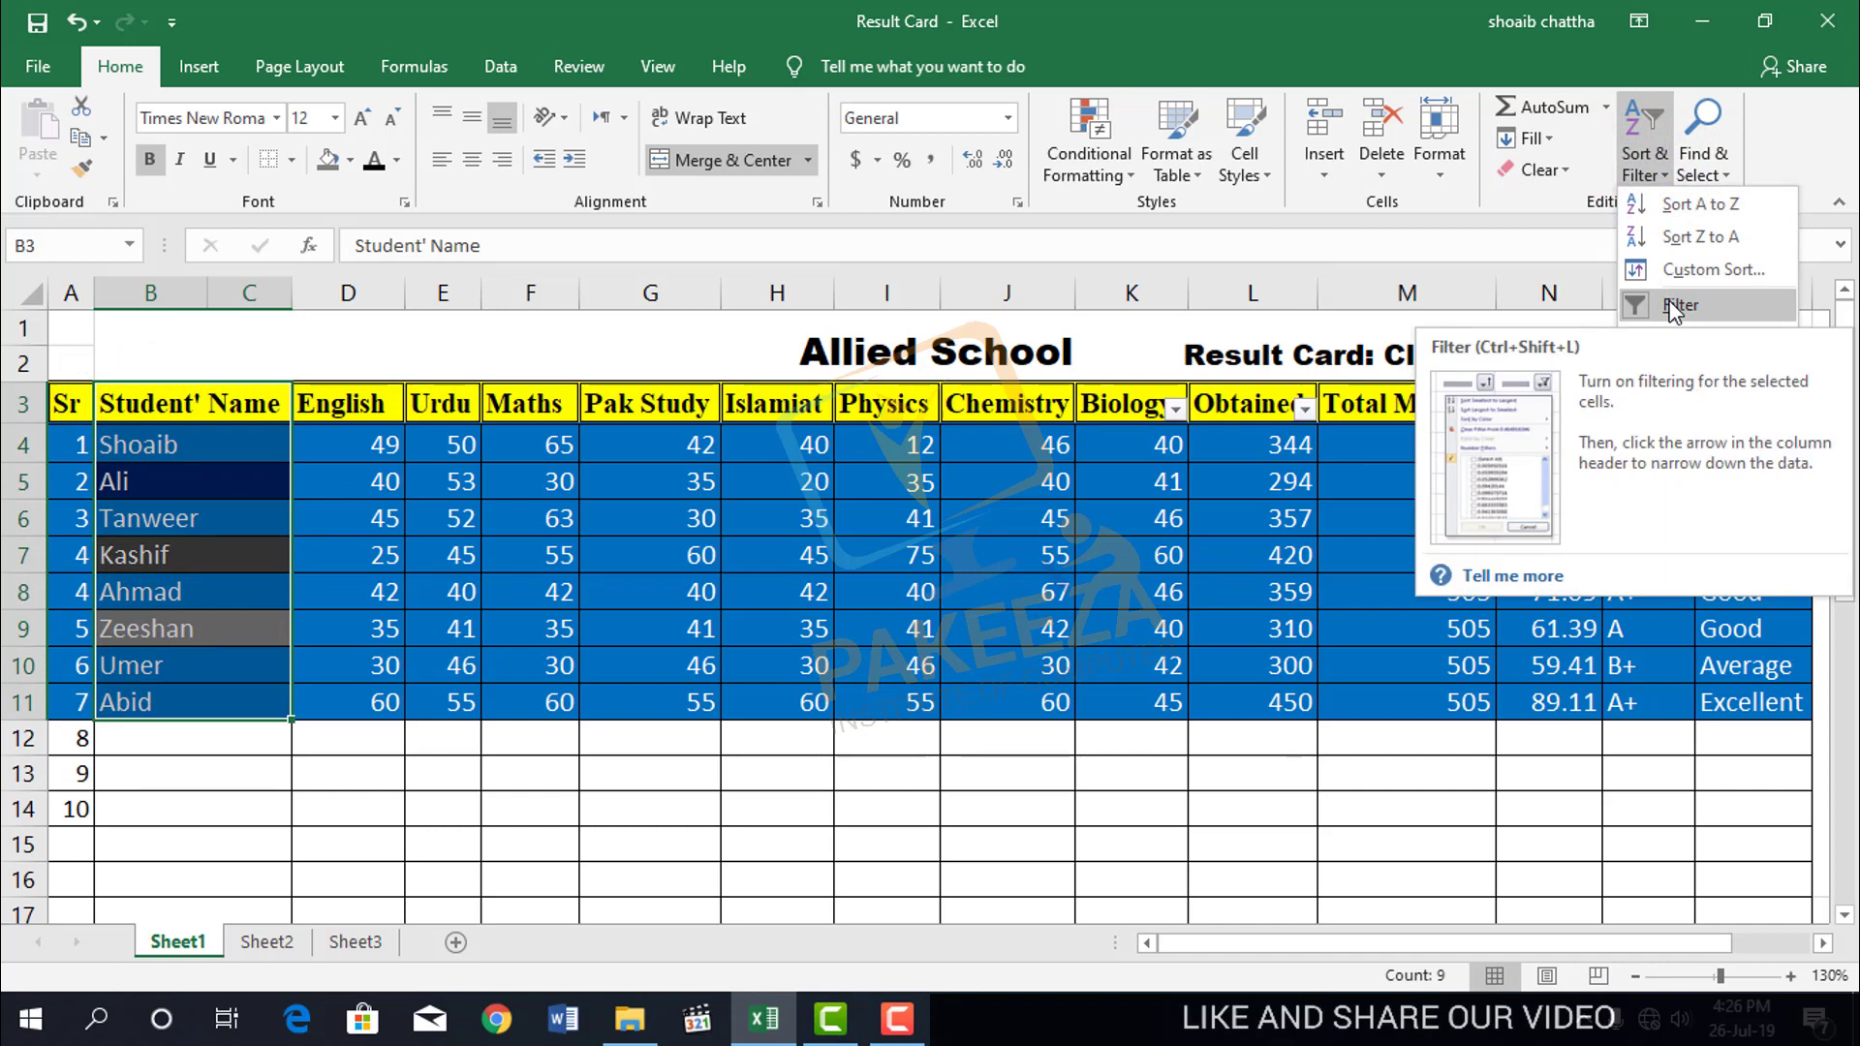
{"action": "left_click", "coordinate": [1673, 306]}
{"action": "left_click", "coordinate": [1649, 170]}
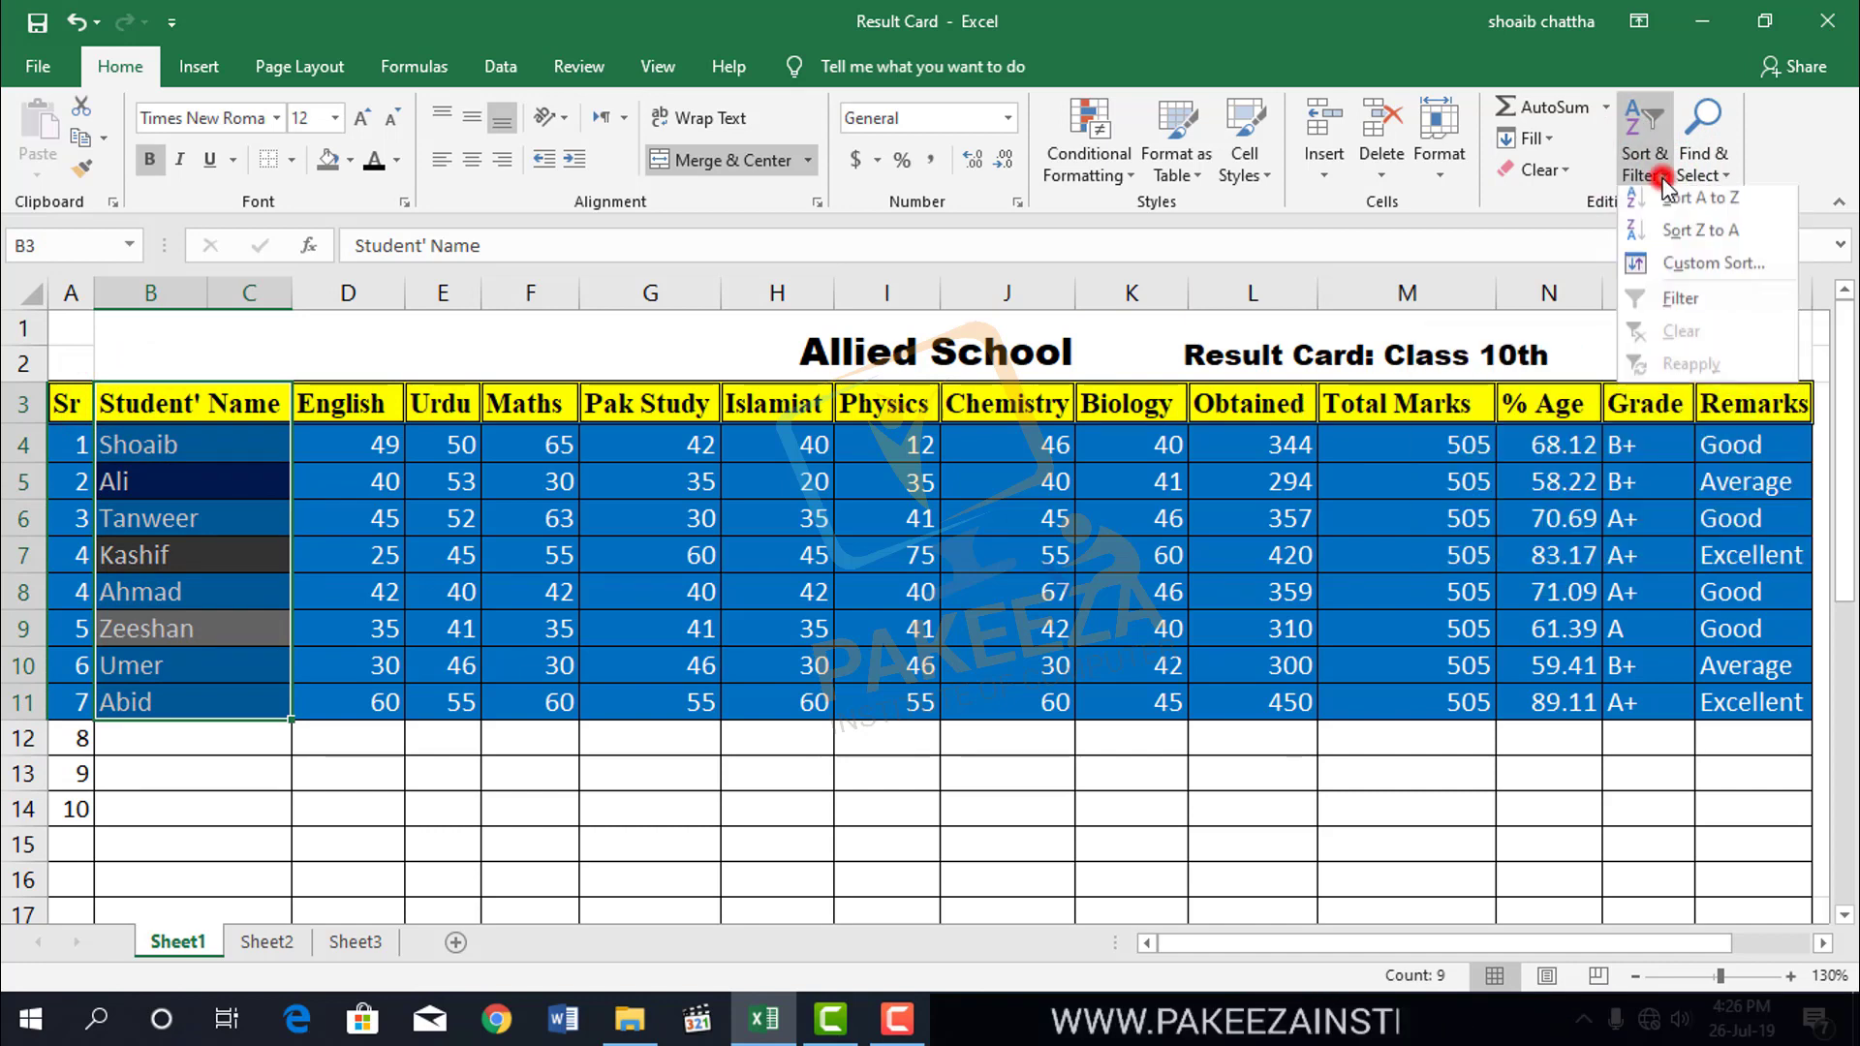
{"action": "left_click", "coordinate": [1681, 302]}
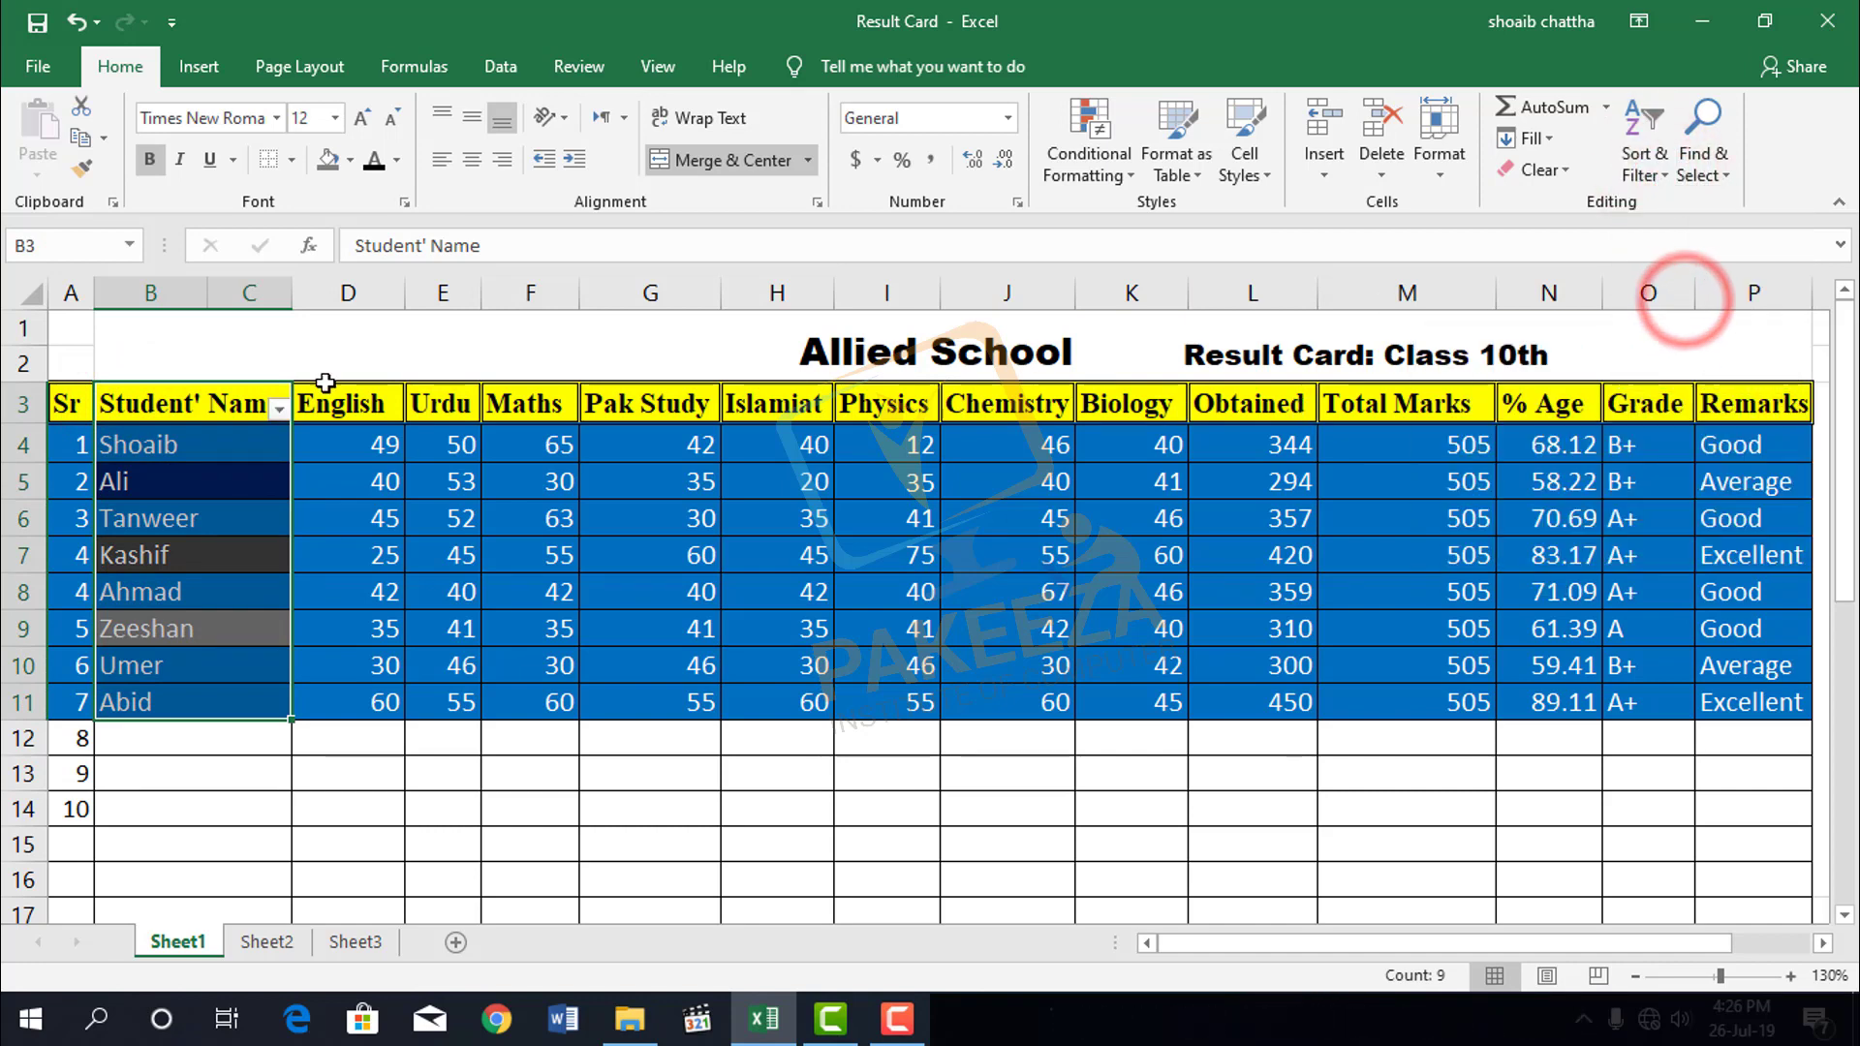
Filter the Student' Name column with a text filter showing only names that begin with A
{"action": "left_click", "coordinate": [279, 409]}
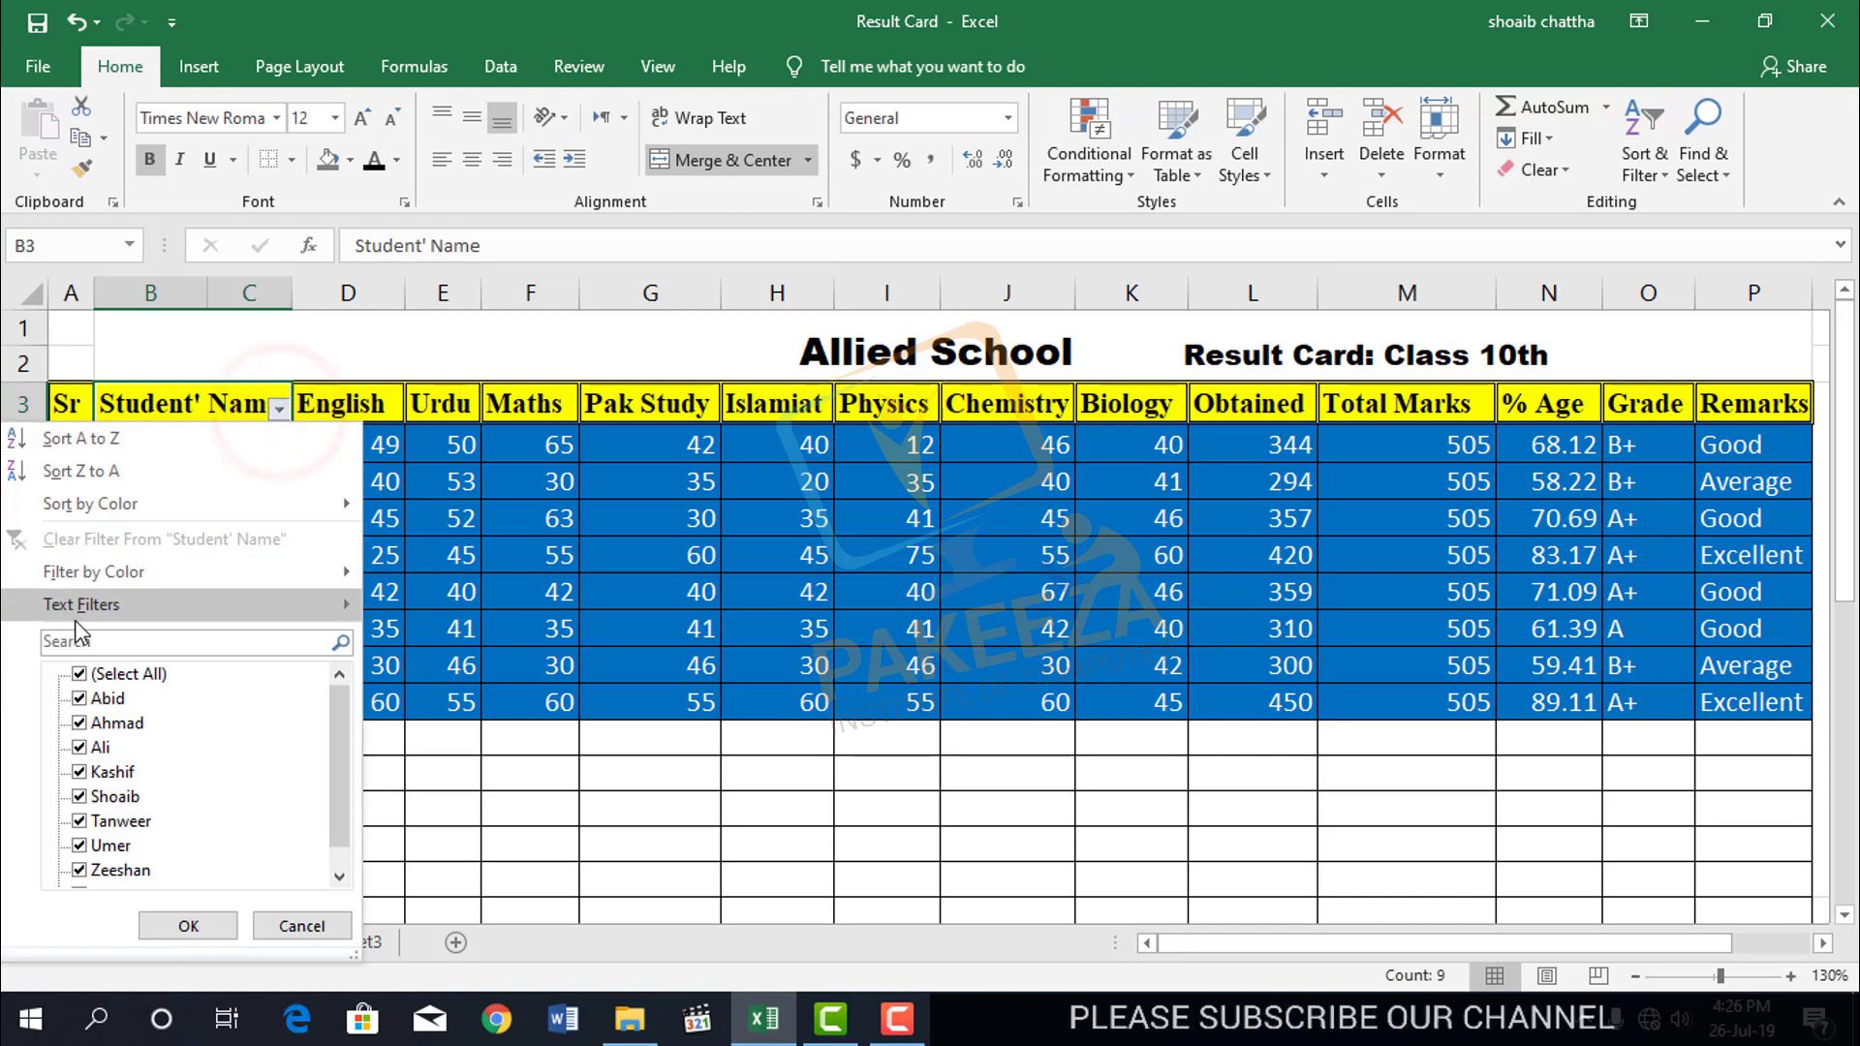
{"action": "mouse_move", "coordinate": [112, 606]}
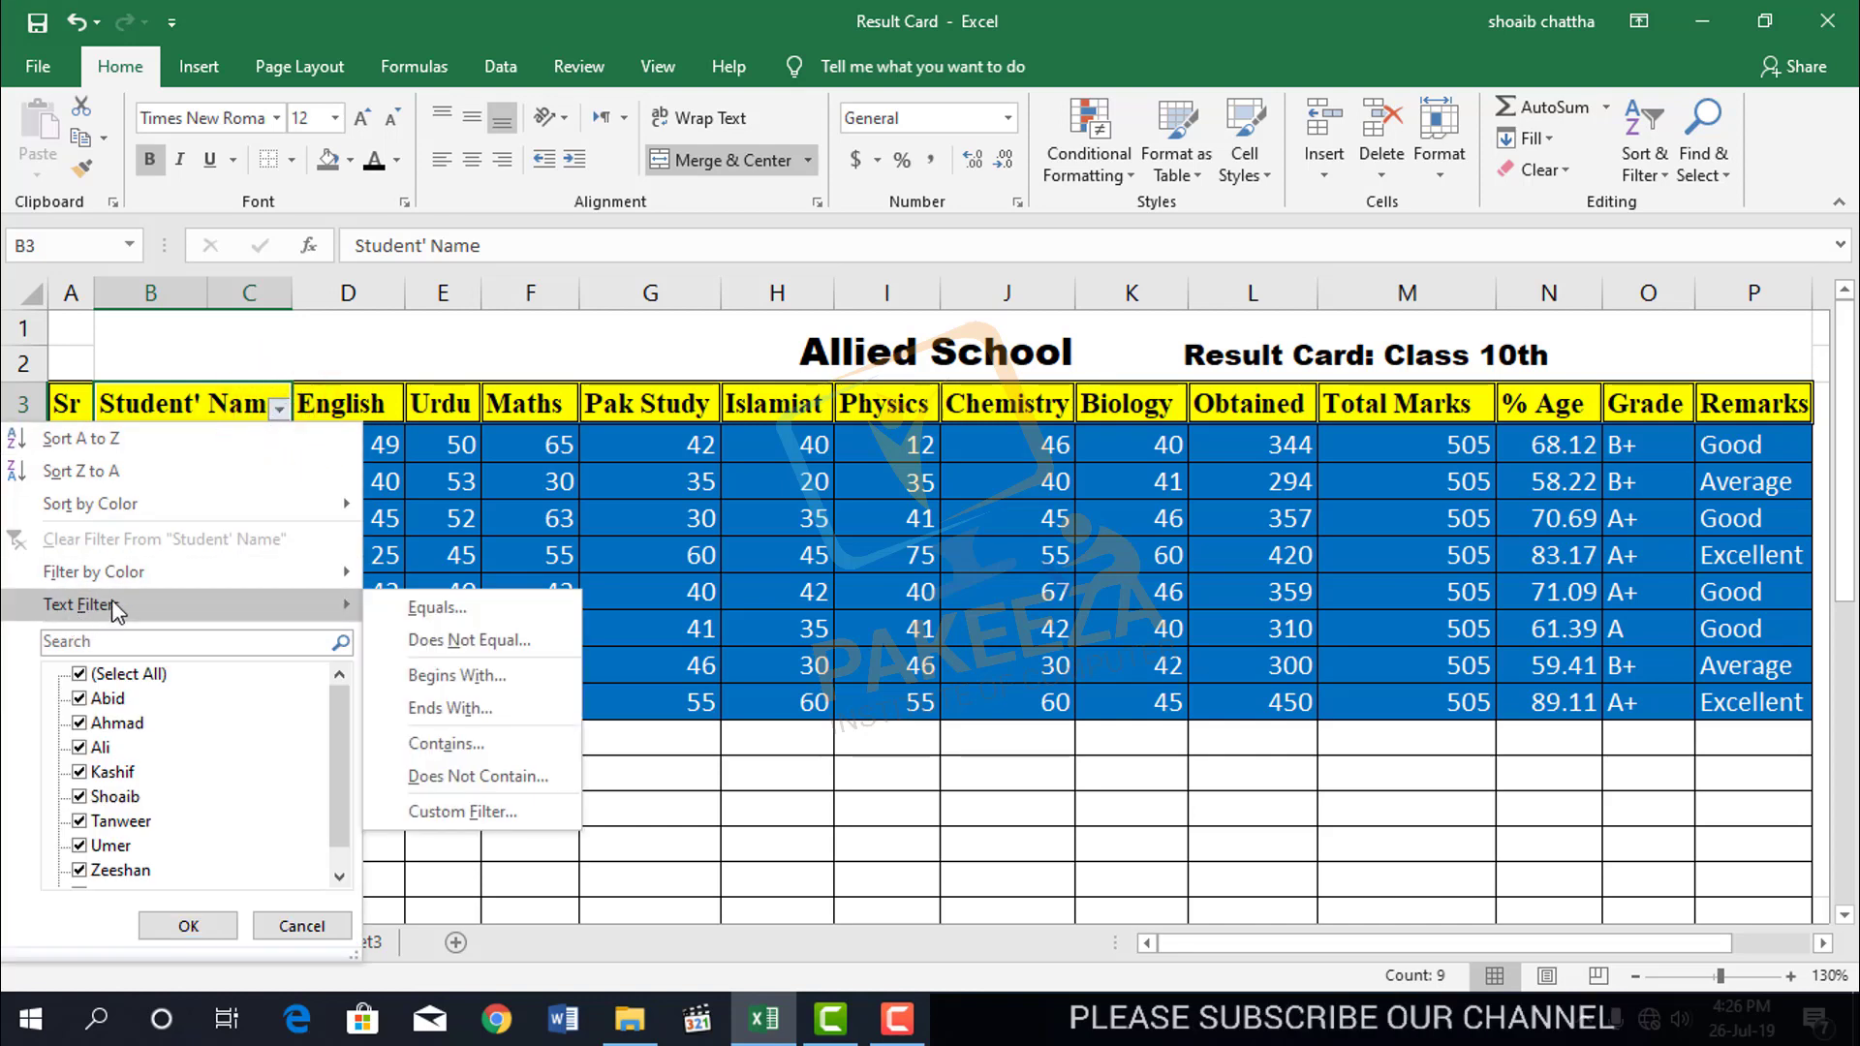
{"action": "left_click", "coordinate": [679, 819]}
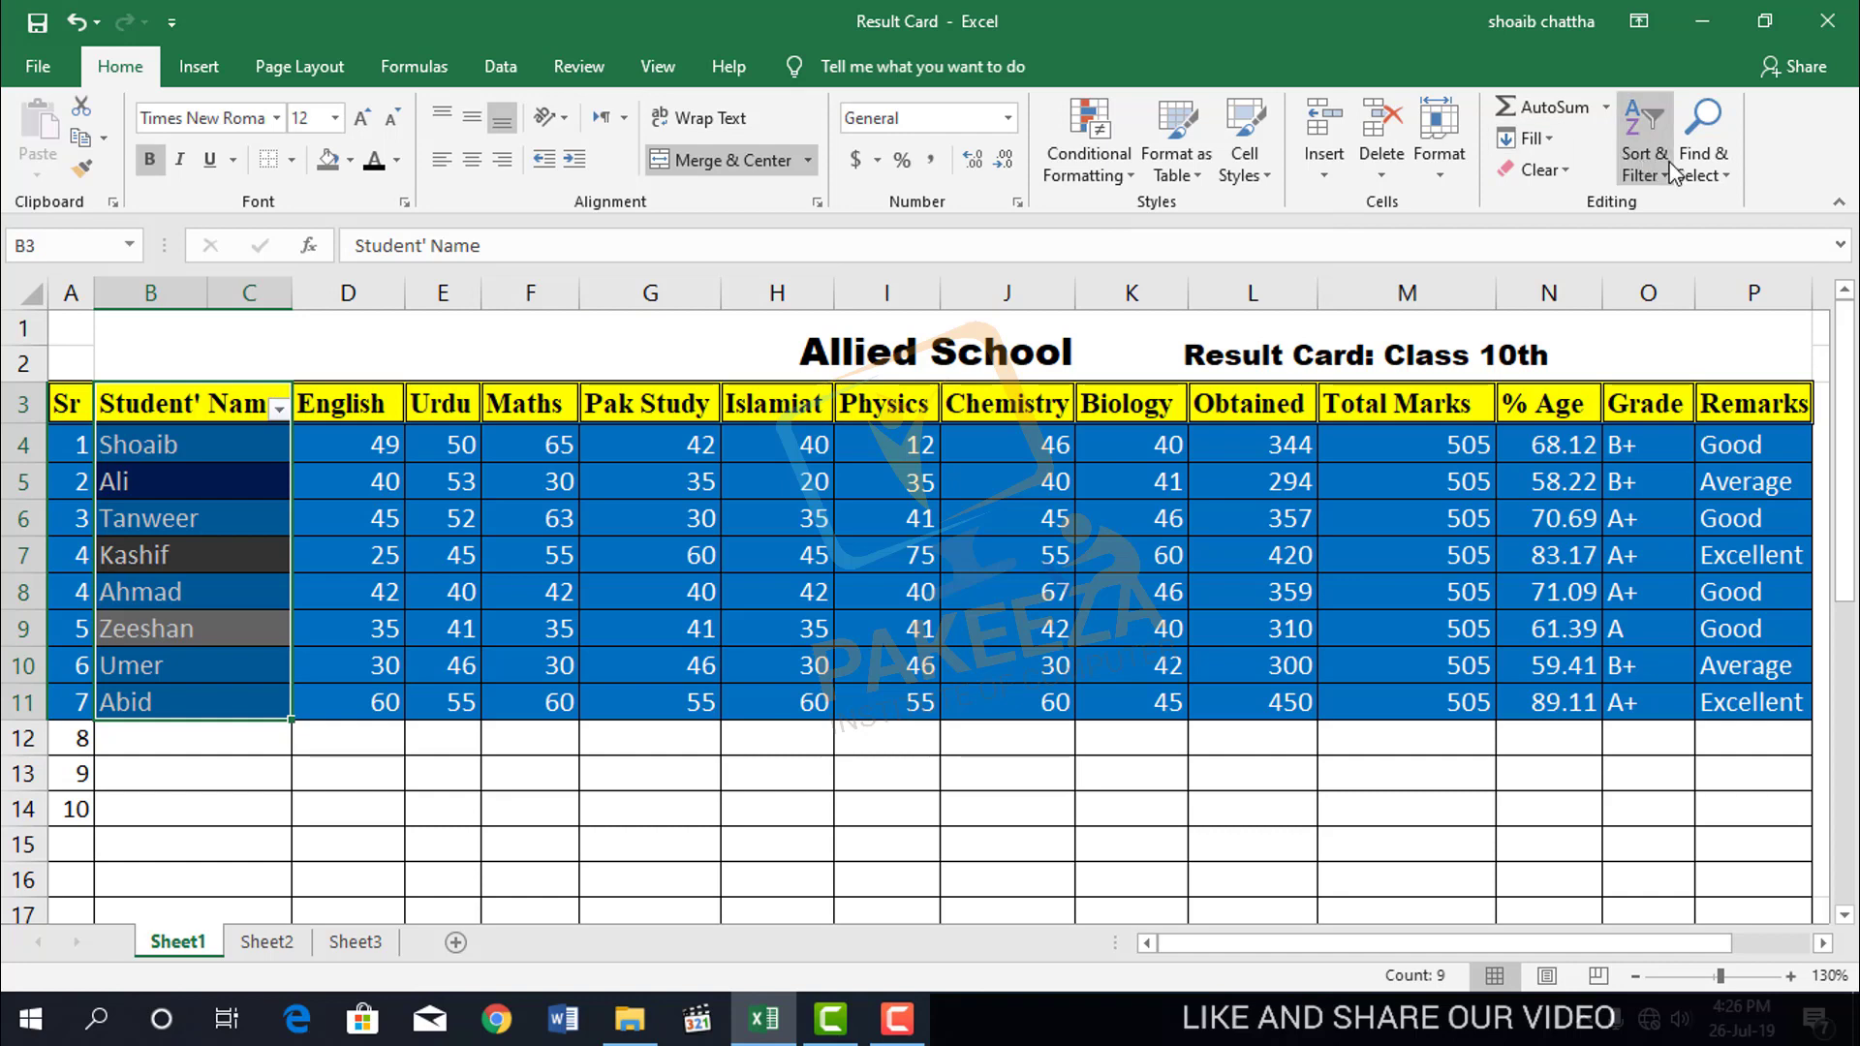
{"action": "left_click", "coordinate": [279, 411]}
{"action": "mouse_move", "coordinate": [165, 620]}
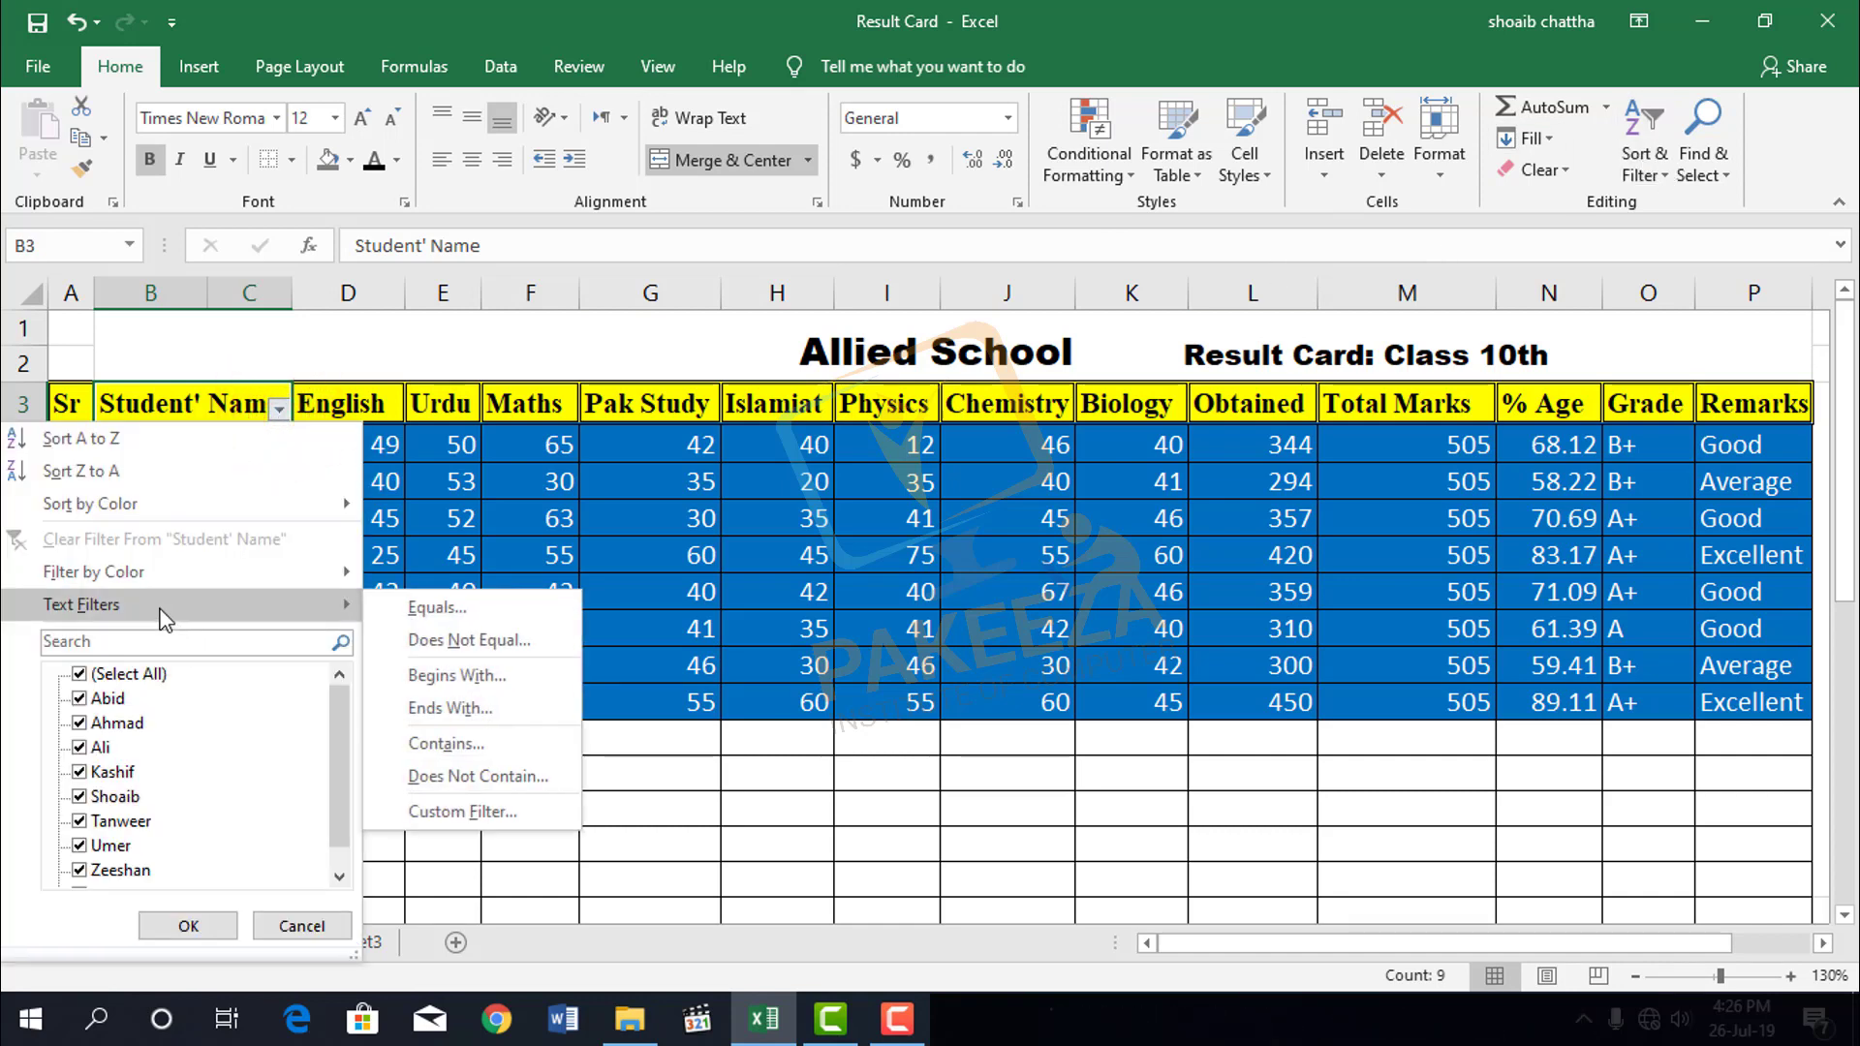
{"action": "left_click", "coordinate": [454, 678]}
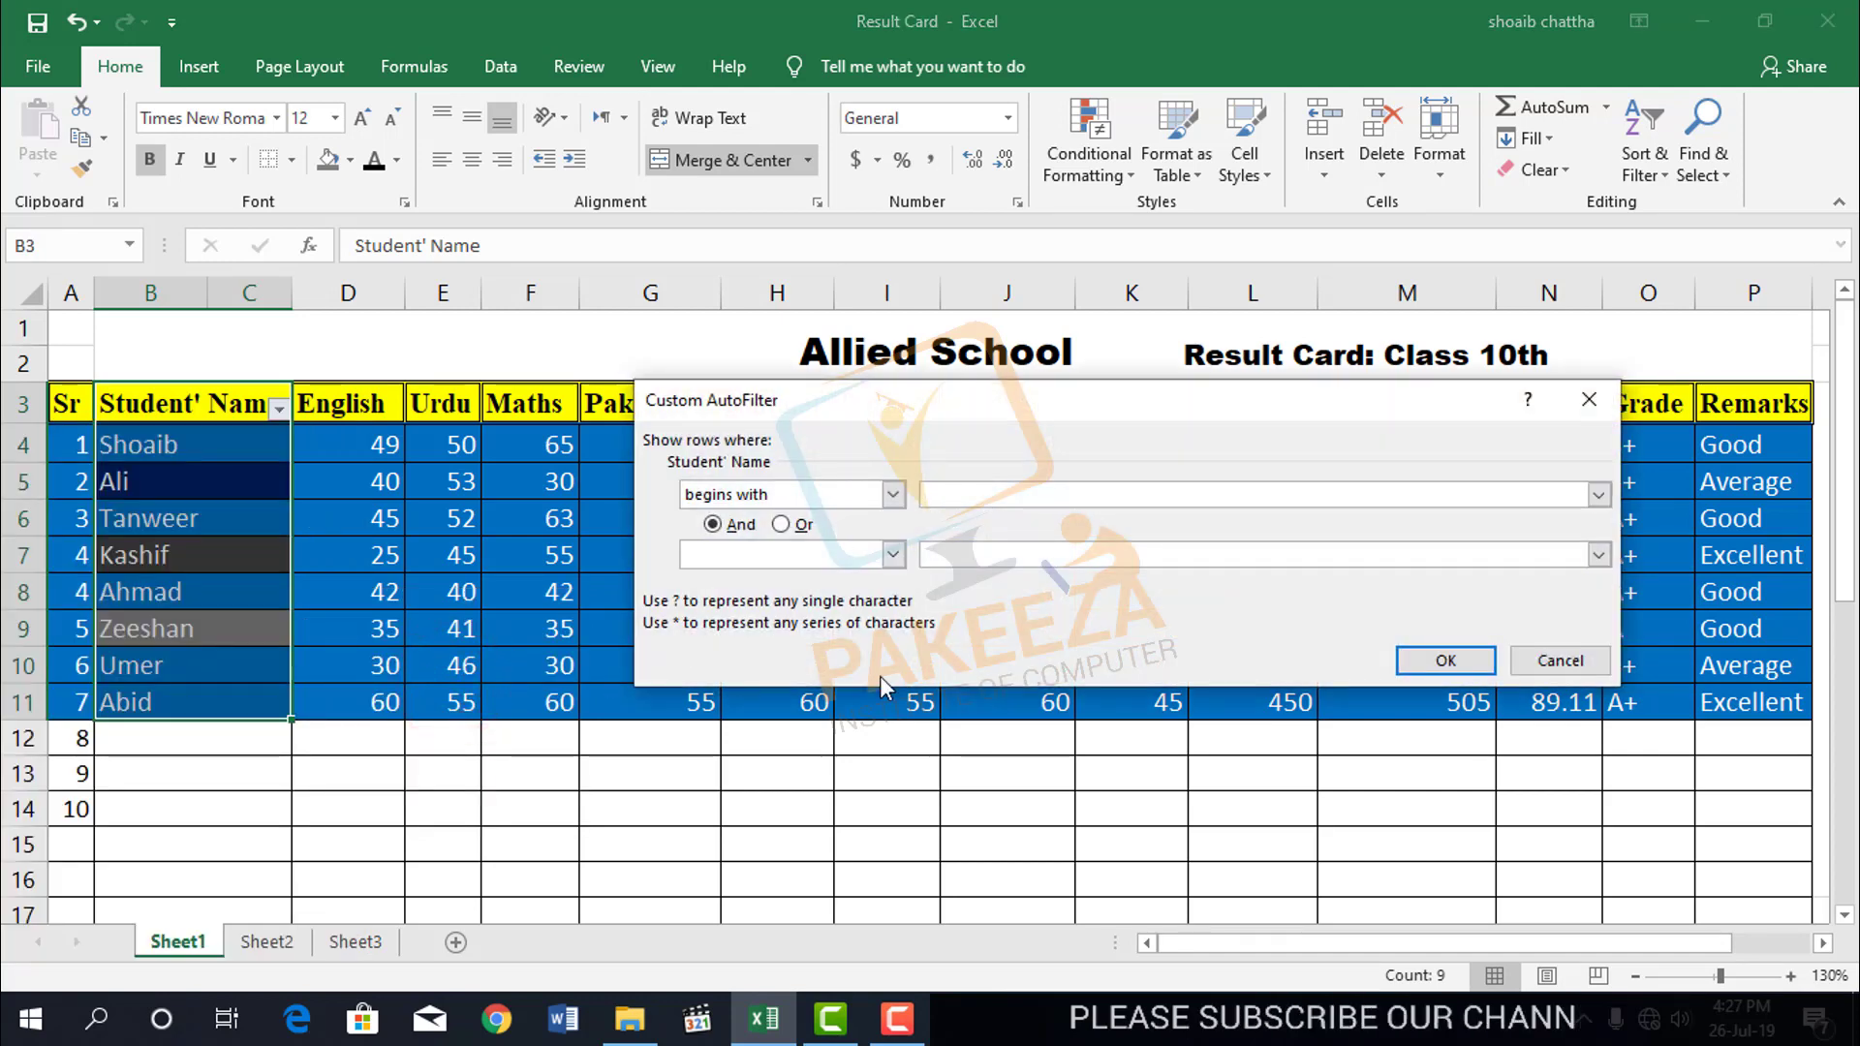
{"action": "type", "text": "A"}
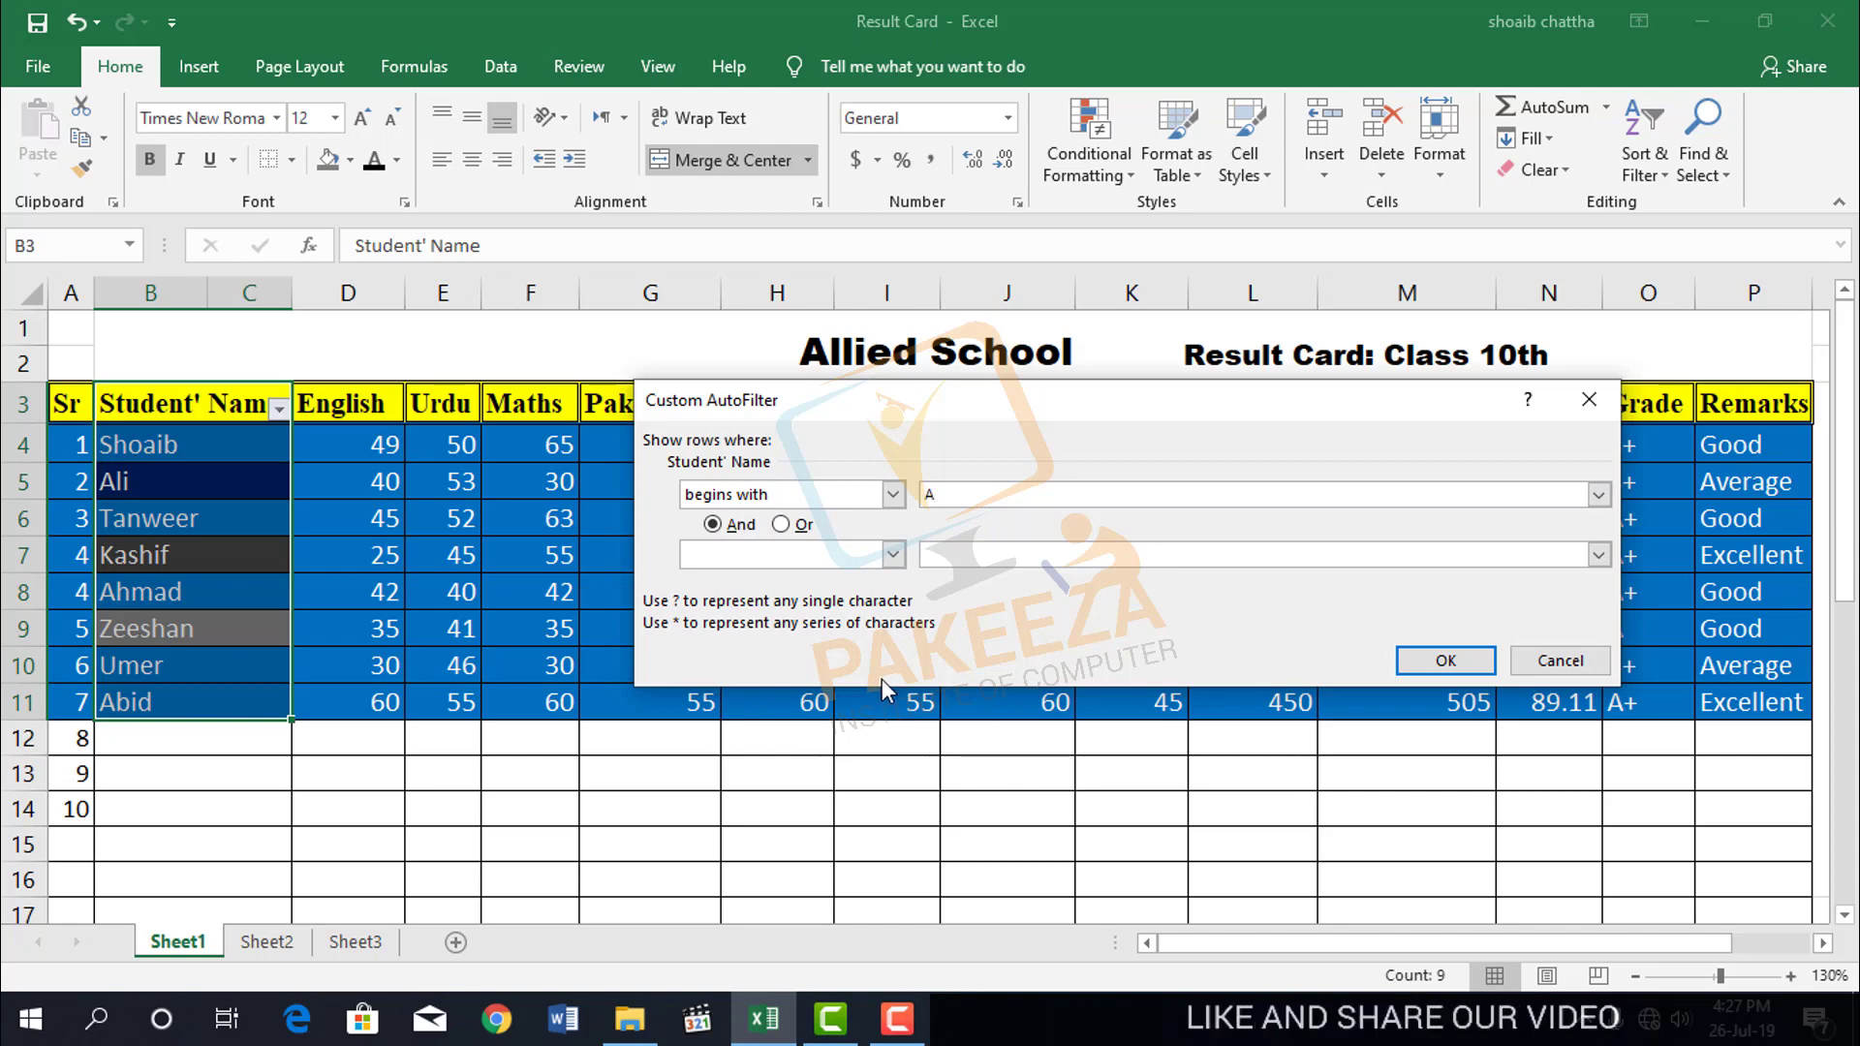
{"action": "left_click", "coordinate": [1440, 662]}
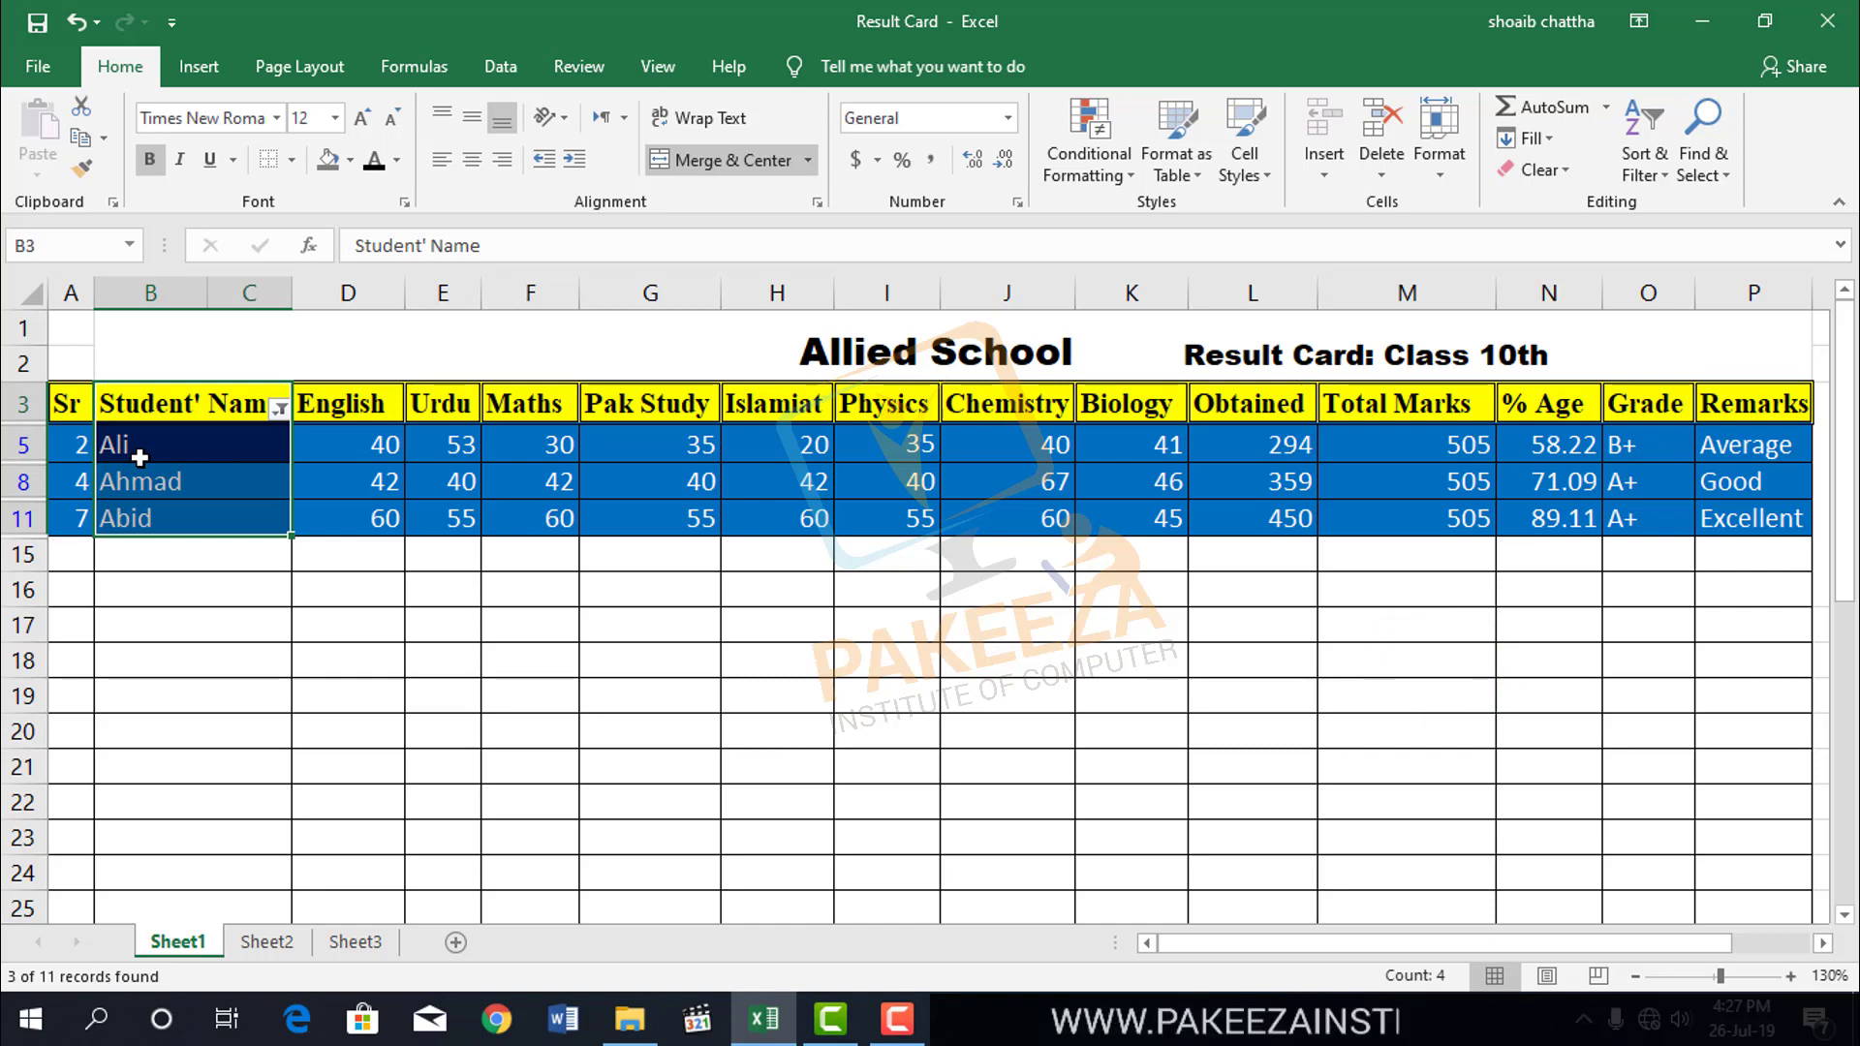
Change the Student' Name text filter to names that end with d, and clear the filter to restore all rows
{"action": "left_click", "coordinate": [276, 415]}
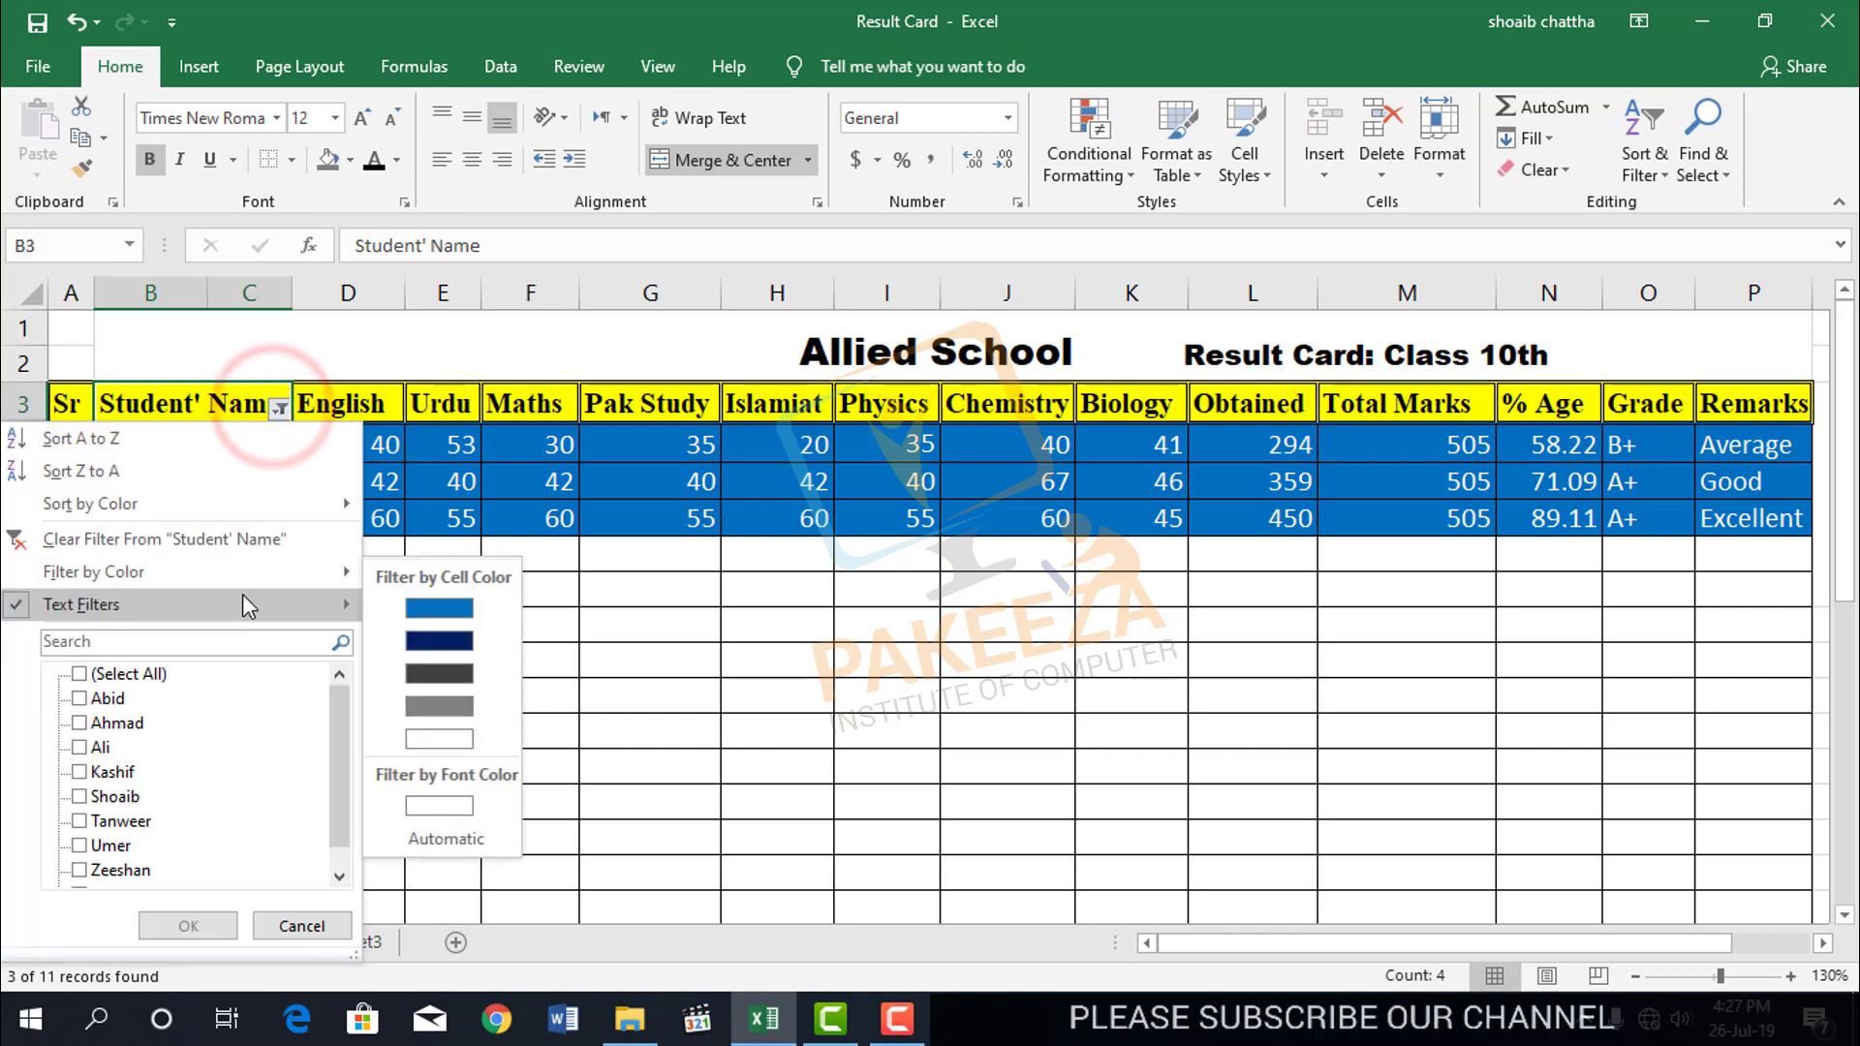
{"action": "mouse_move", "coordinate": [265, 605]}
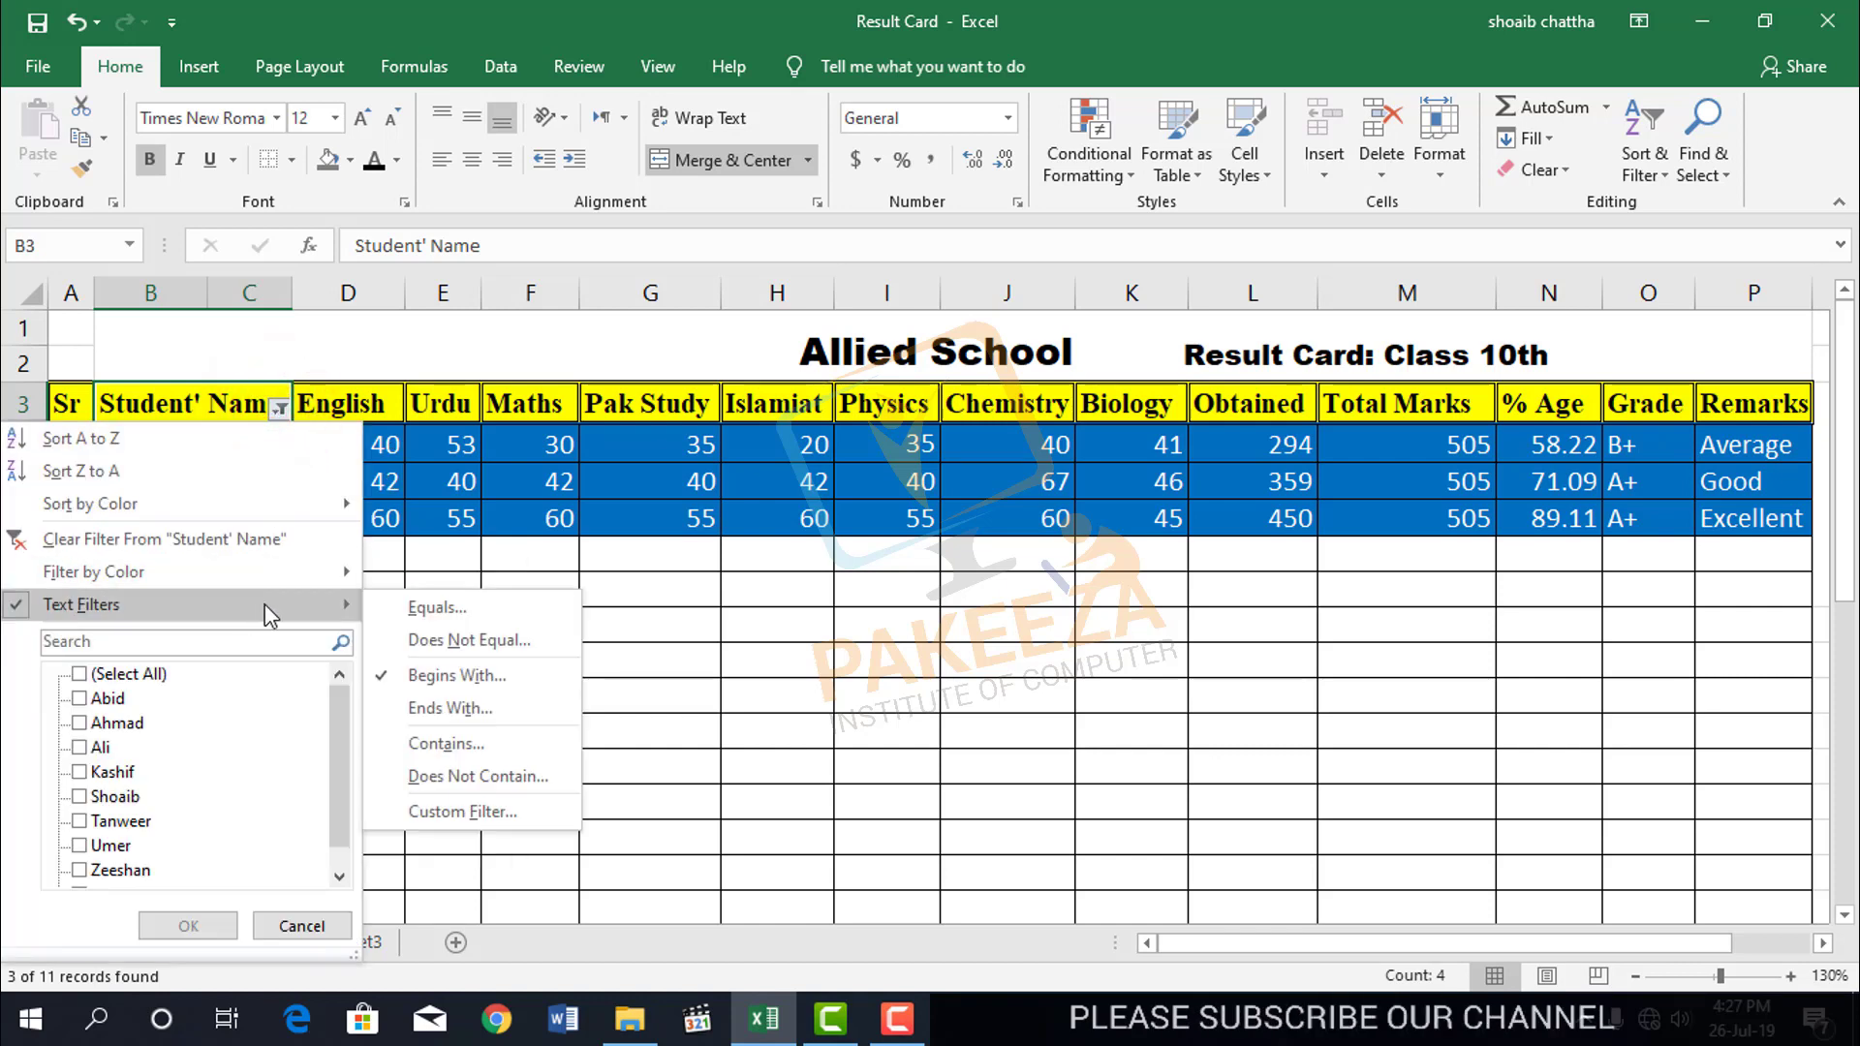
{"action": "left_click", "coordinate": [477, 708]}
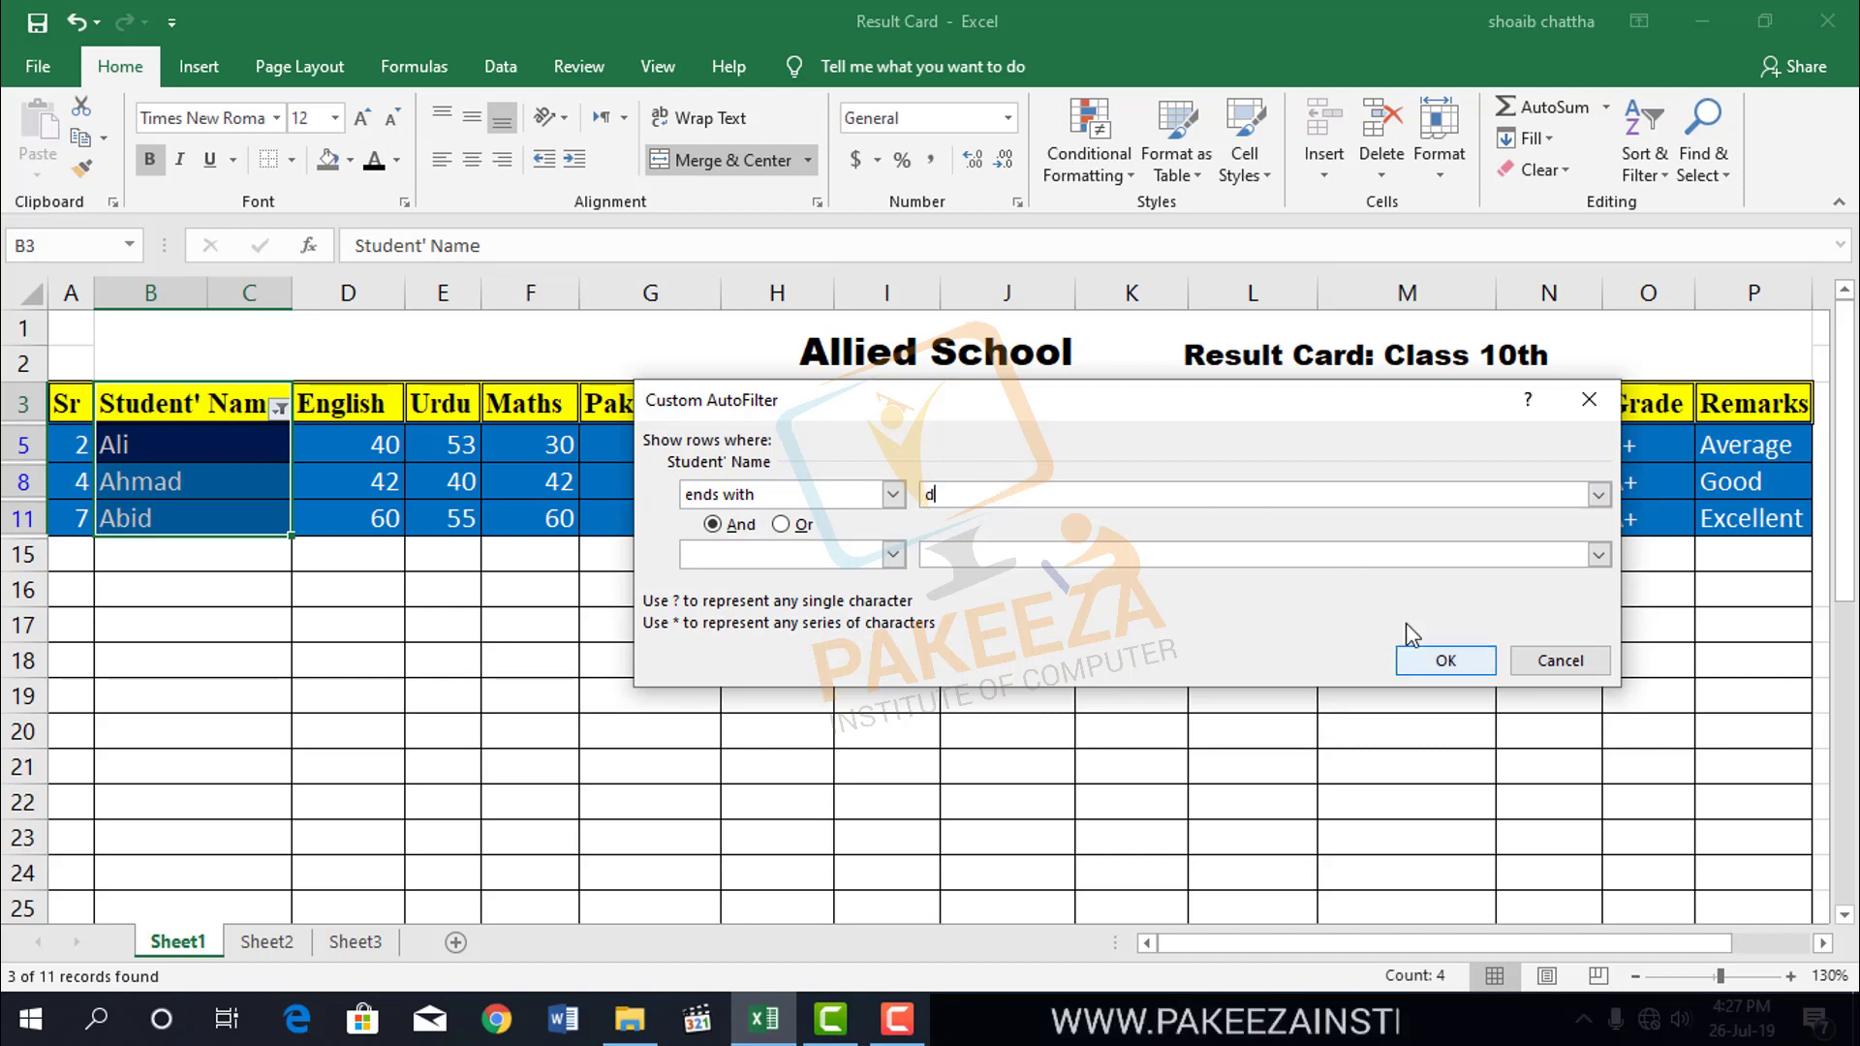
{"action": "left_click", "coordinate": [1450, 659]}
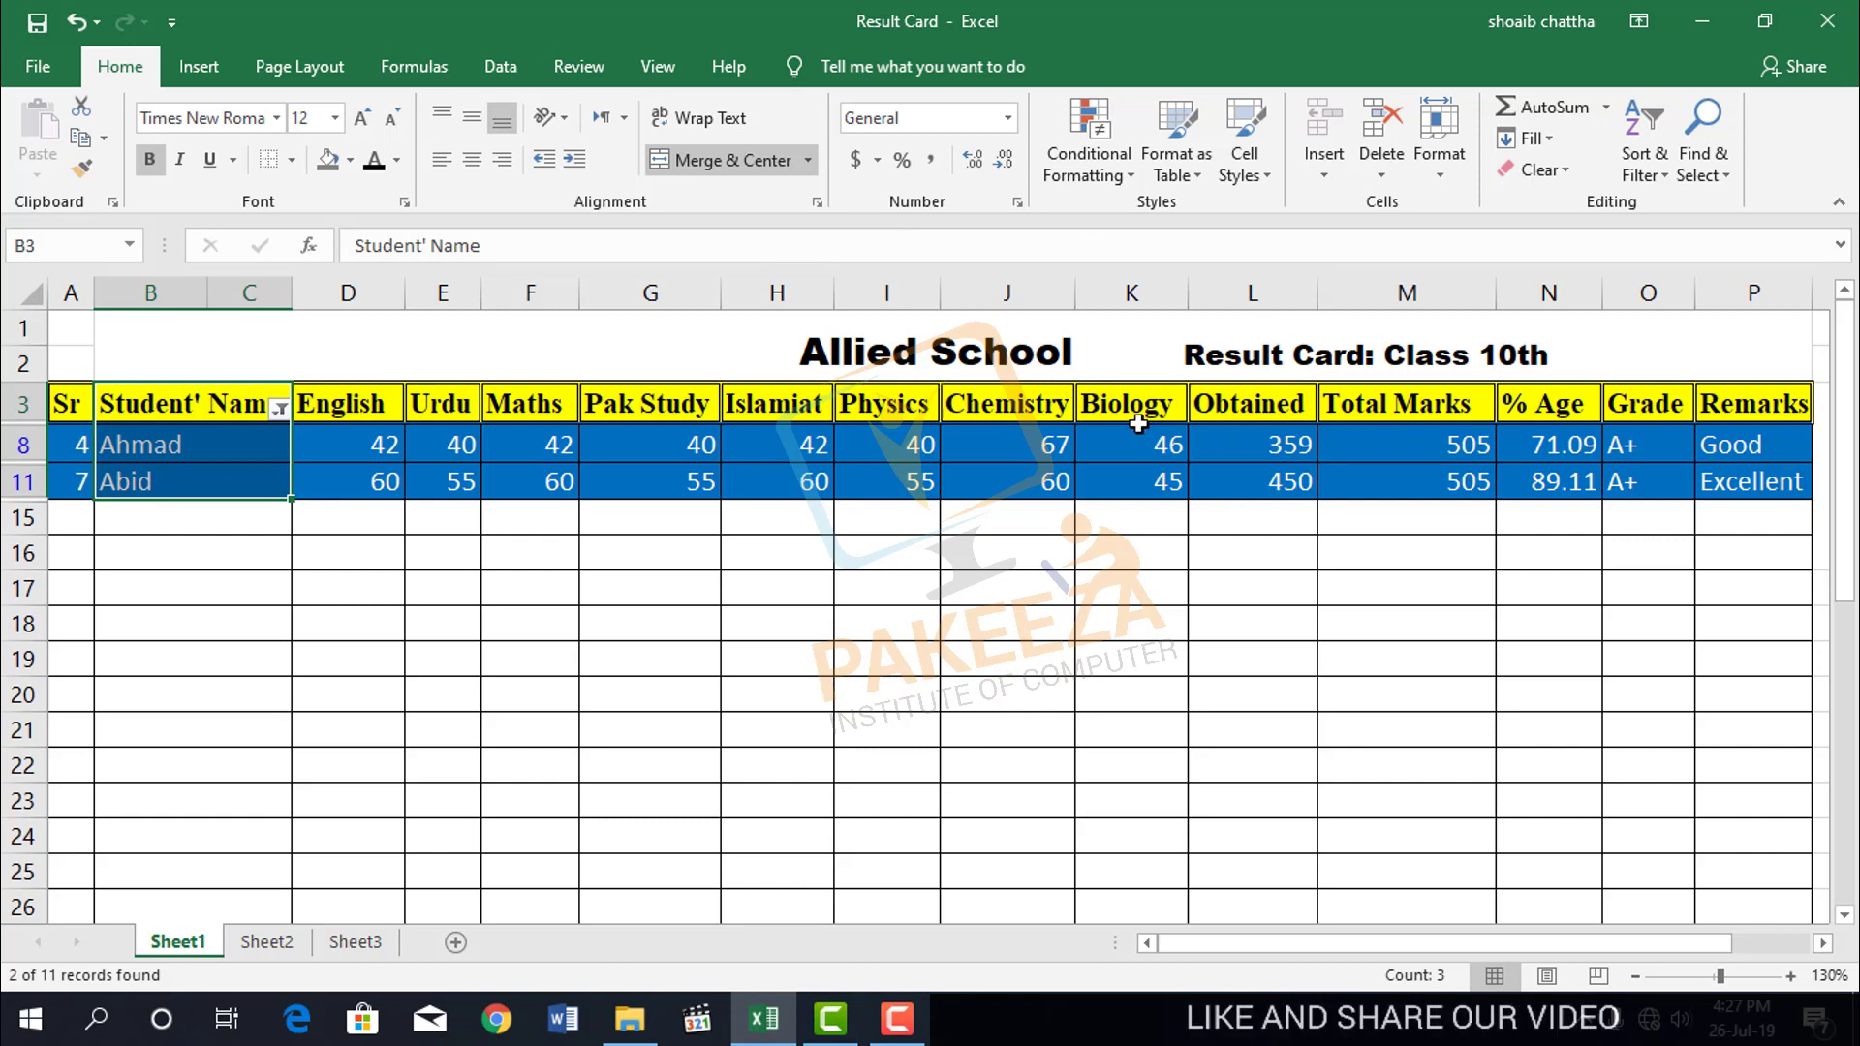
{"action": "left_click", "coordinate": [1647, 165]}
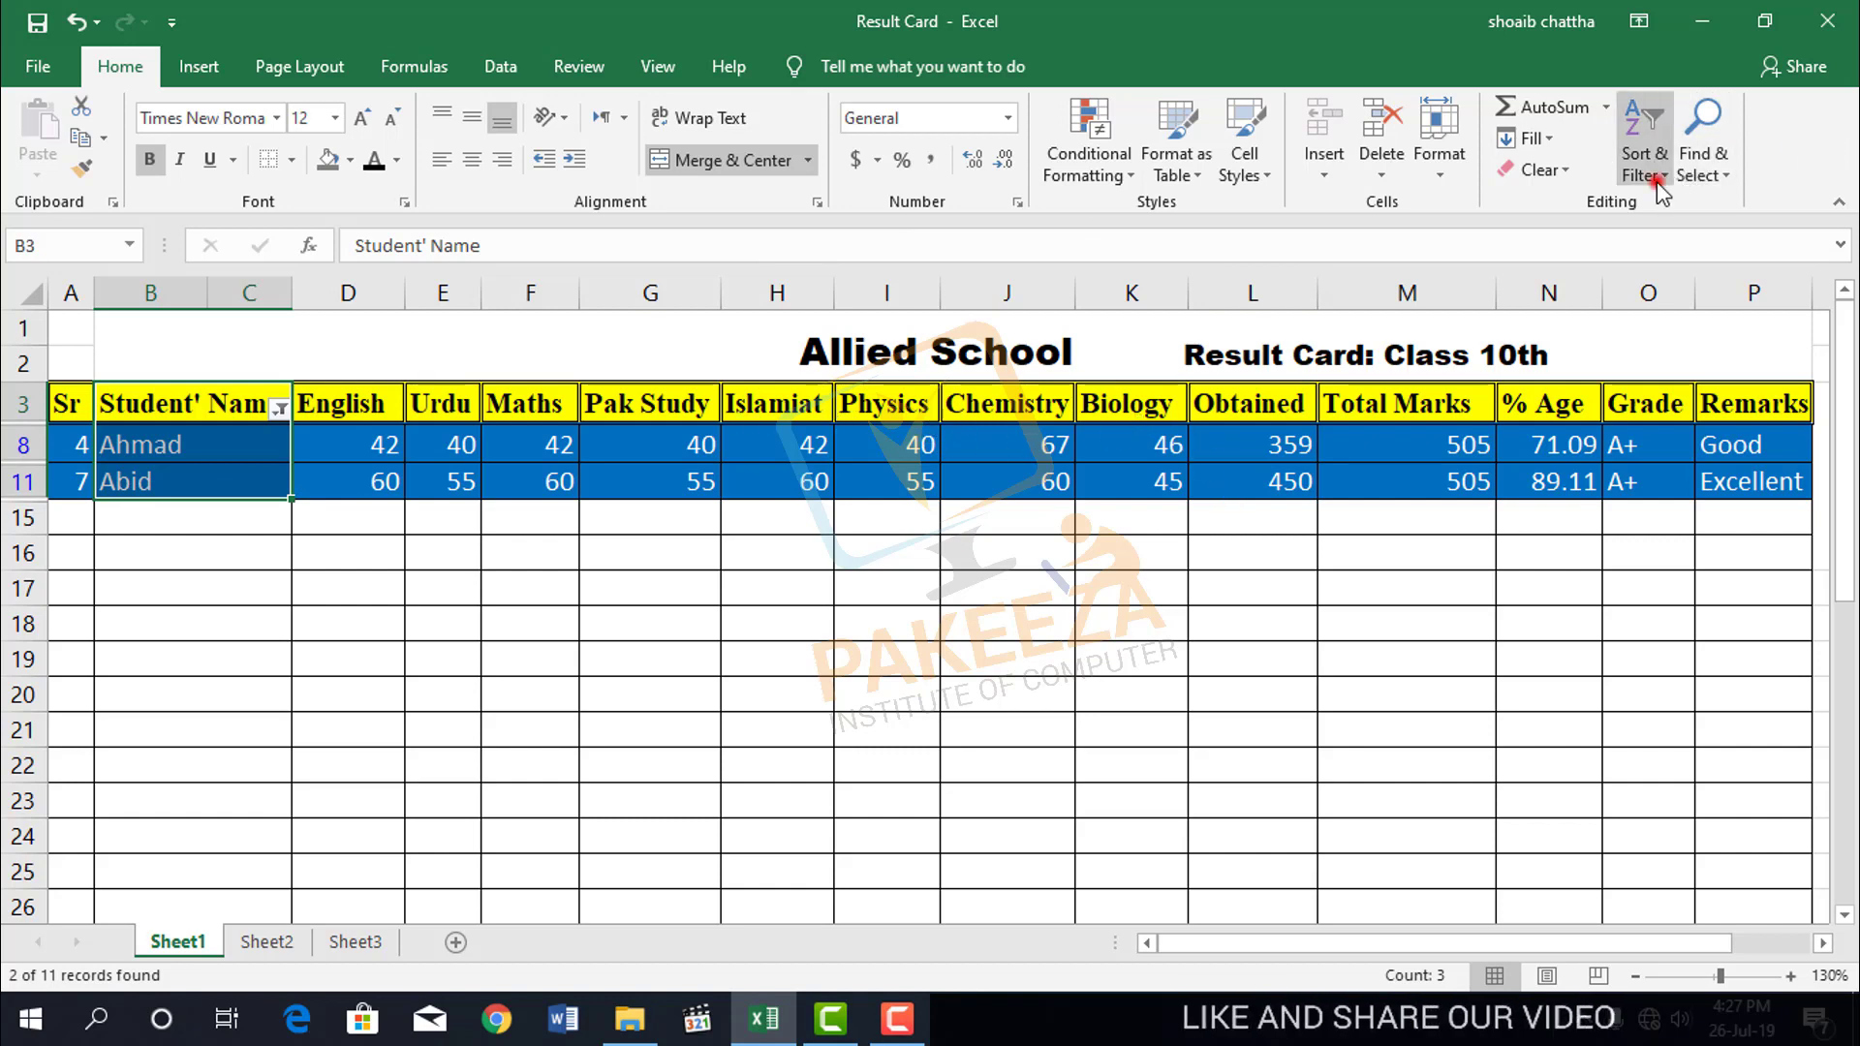
{"action": "left_click", "coordinate": [1664, 334]}
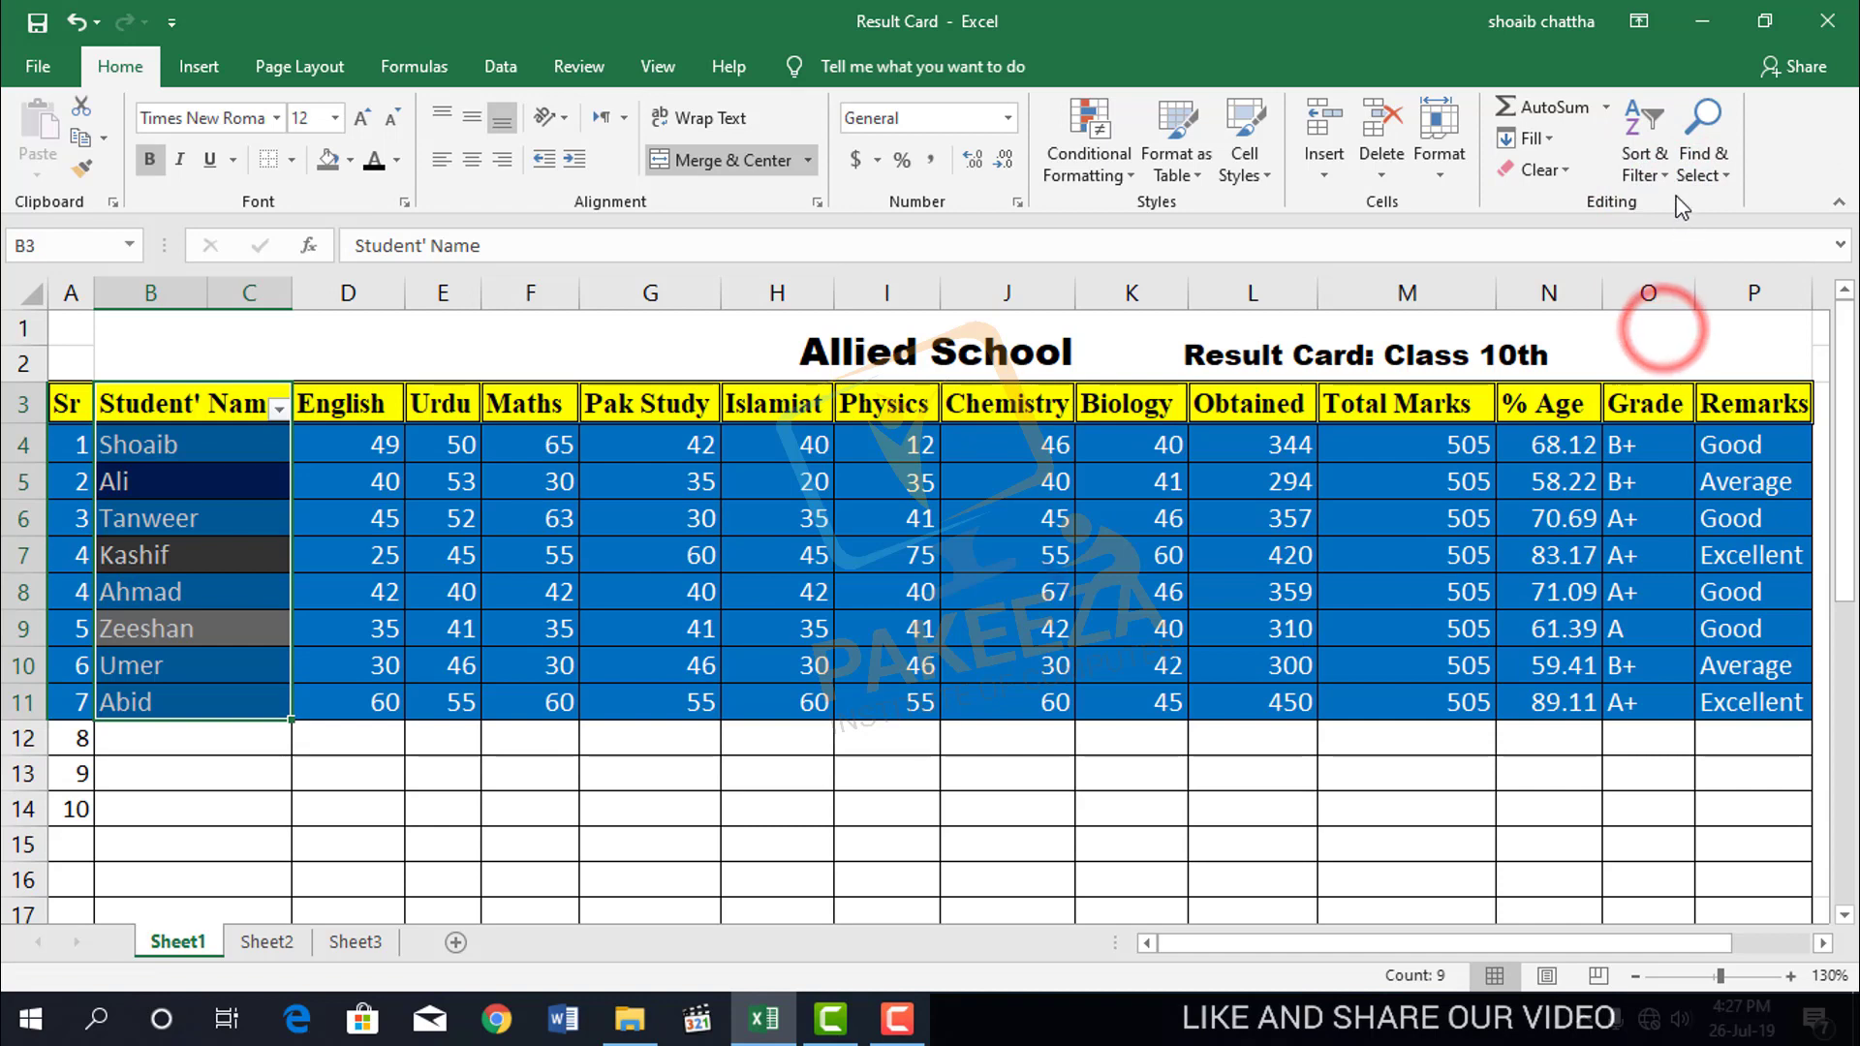
{"action": "left_click", "coordinate": [1143, 413]}
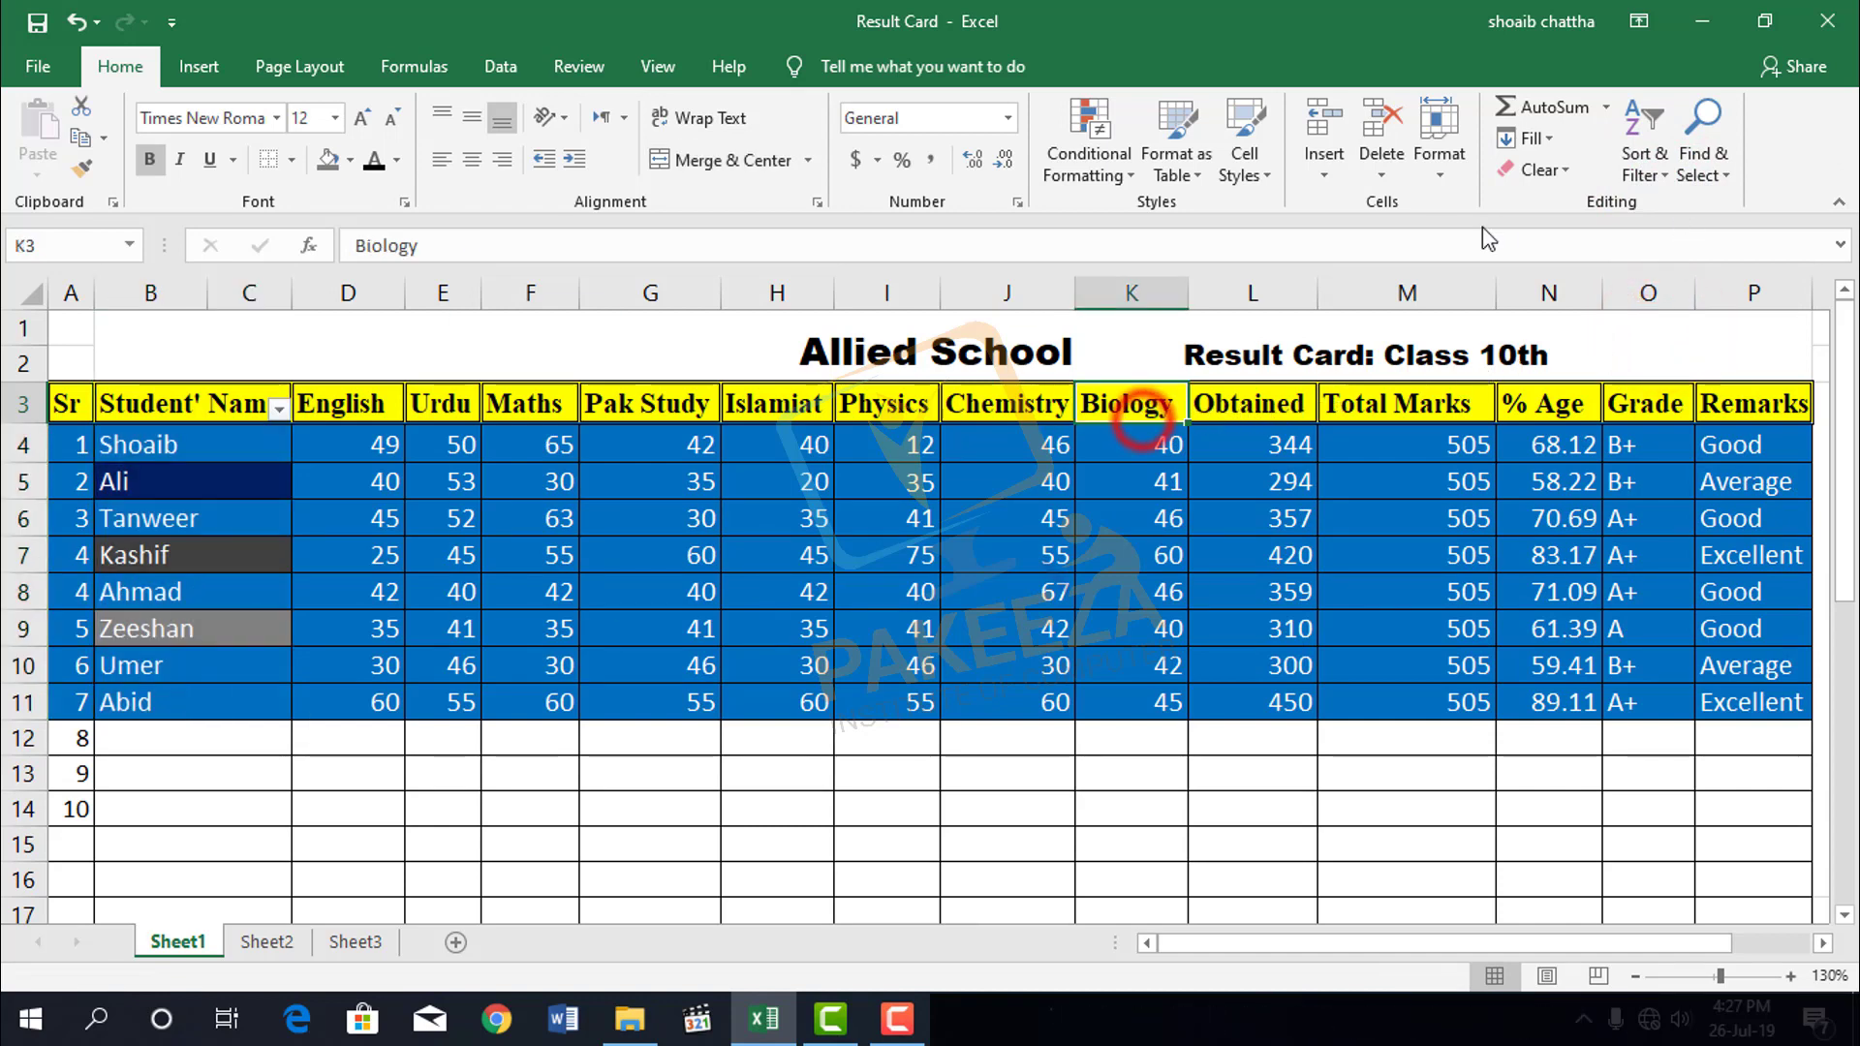
{"action": "left_click", "coordinate": [1175, 359]}
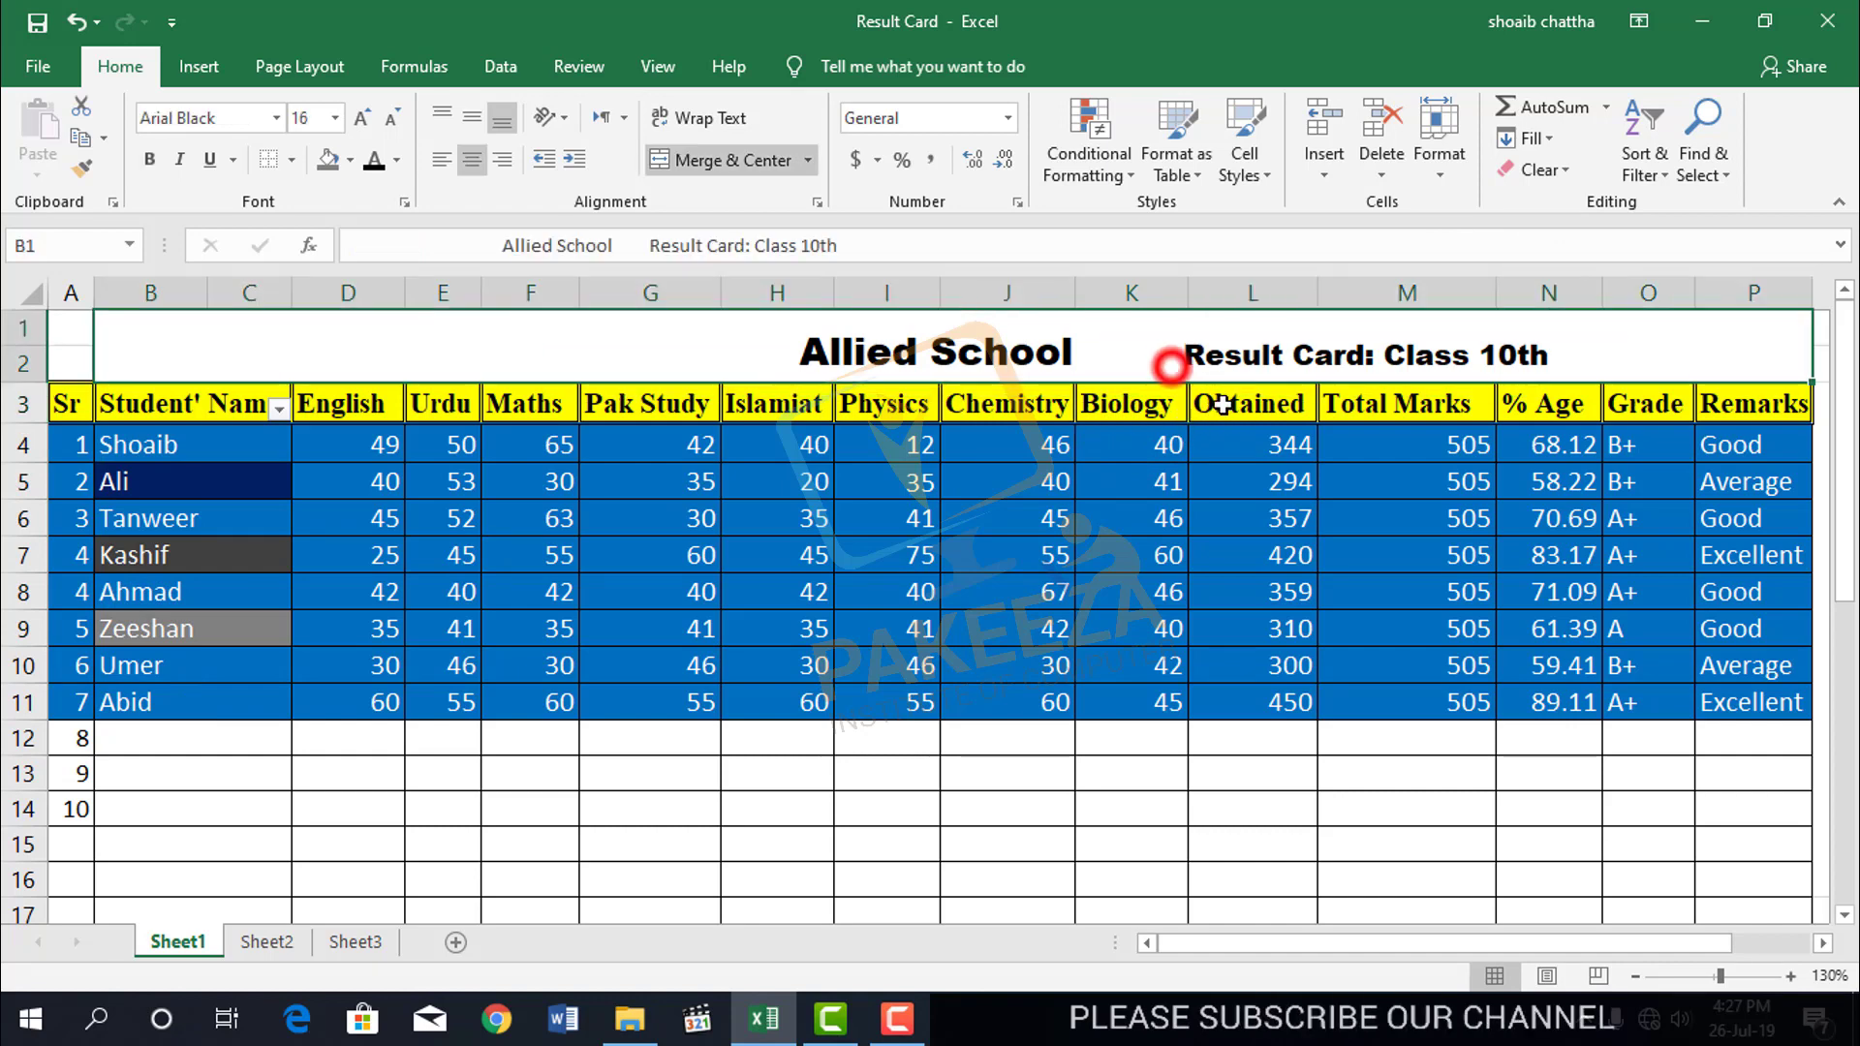
{"action": "left_click", "coordinate": [1247, 415]}
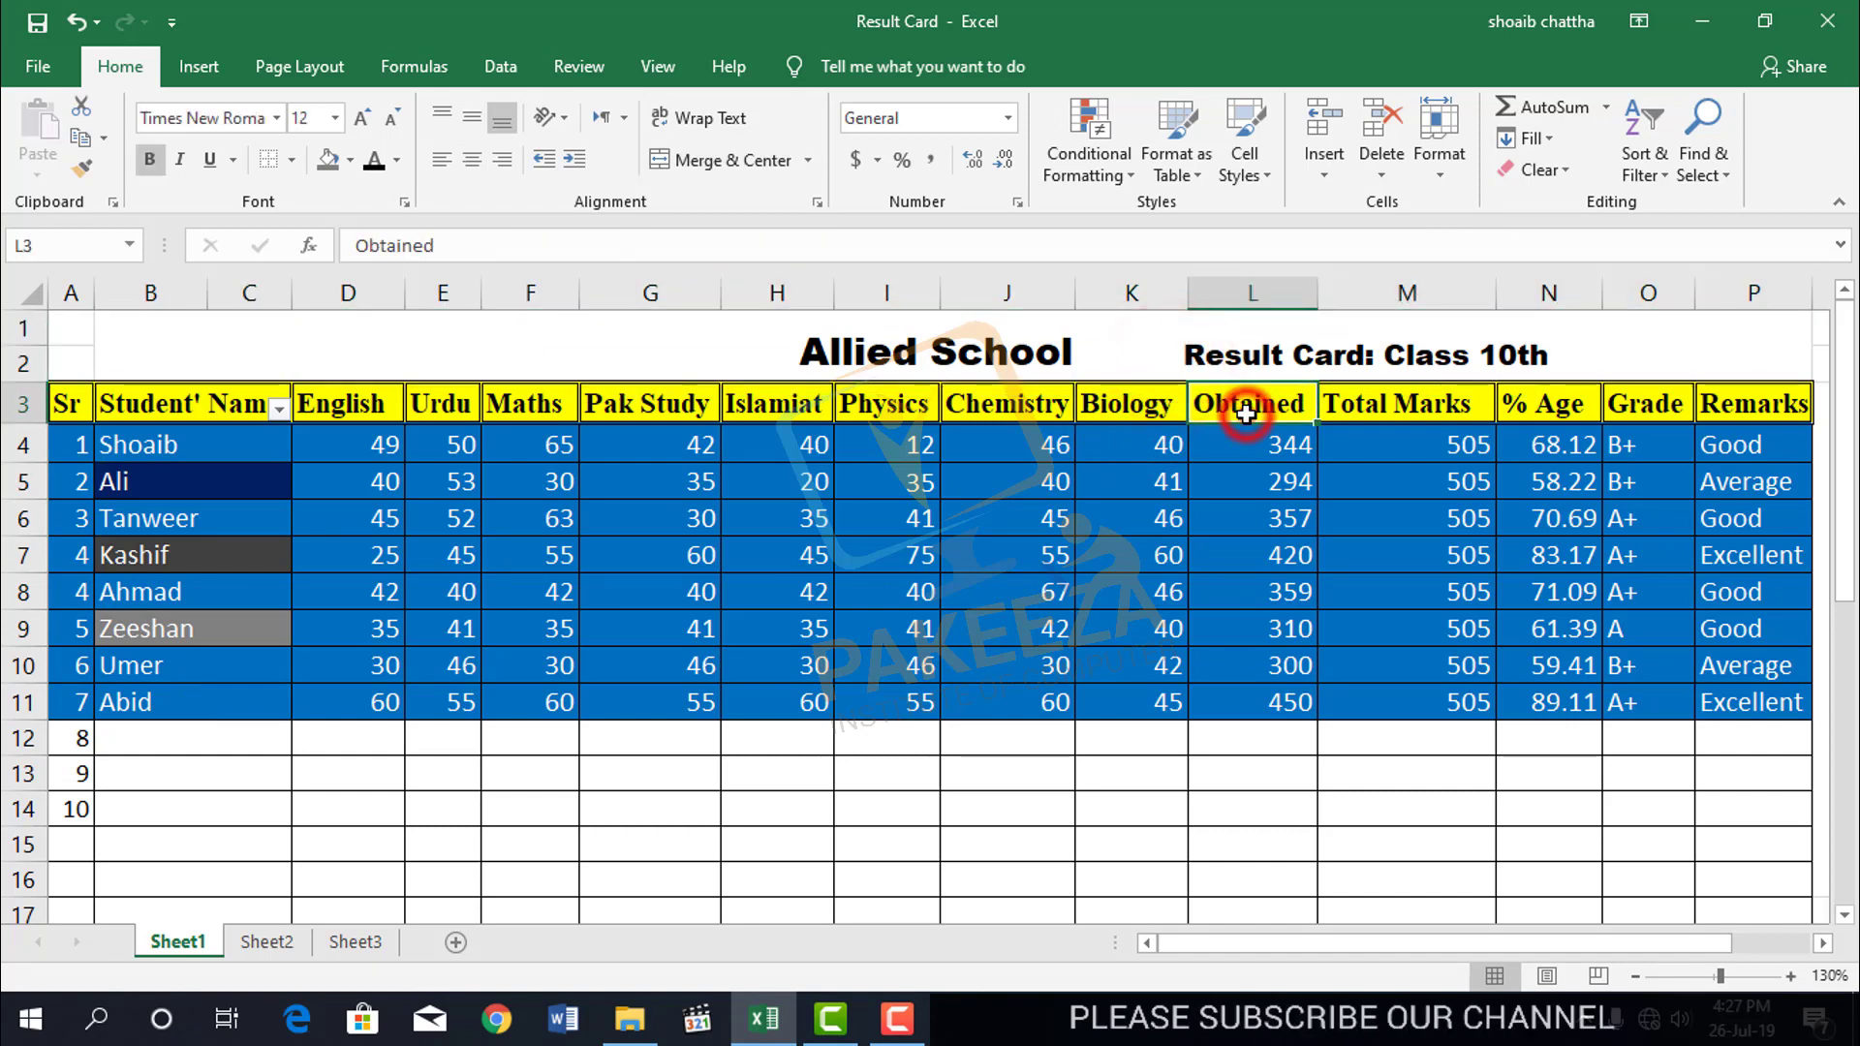
{"action": "left_click", "coordinate": [1282, 740]}
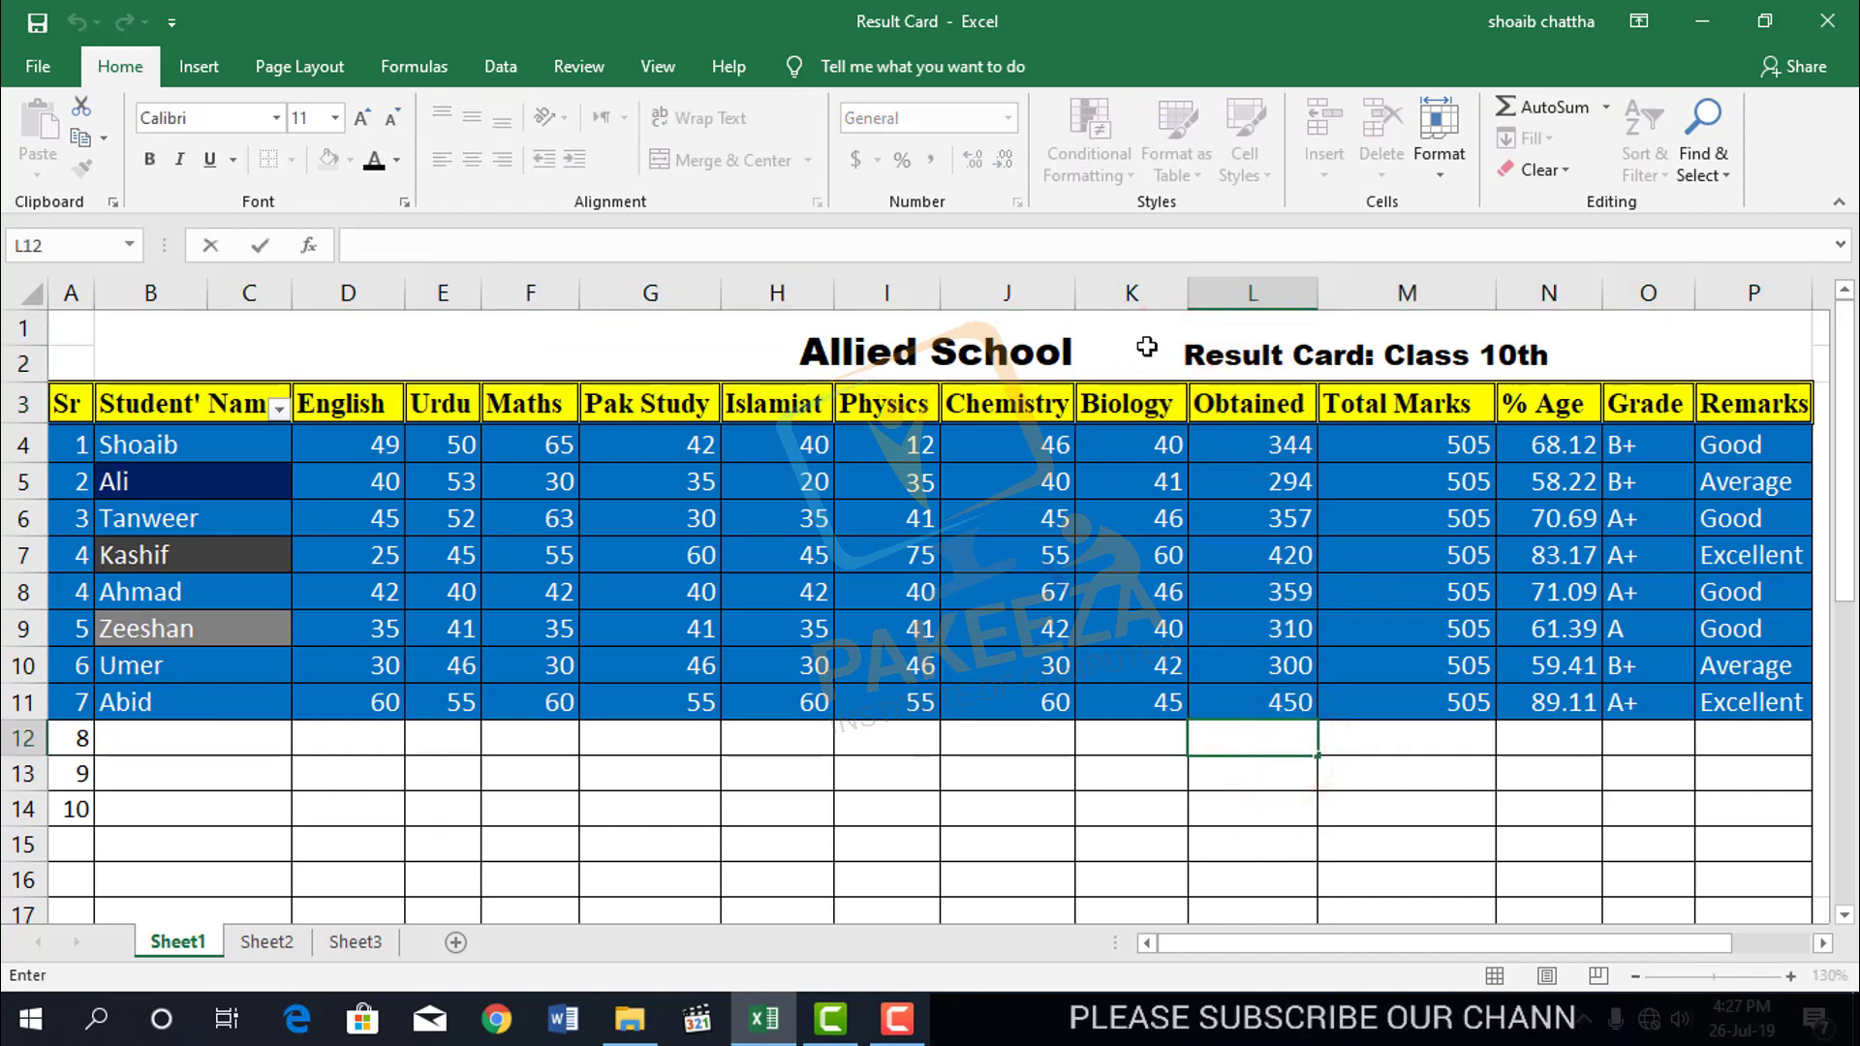
{"action": "left_click_drag", "start_coordinate": [1117, 360], "coordinate": [1268, 713]}
{"action": "double_click", "coordinate": [1268, 713]}
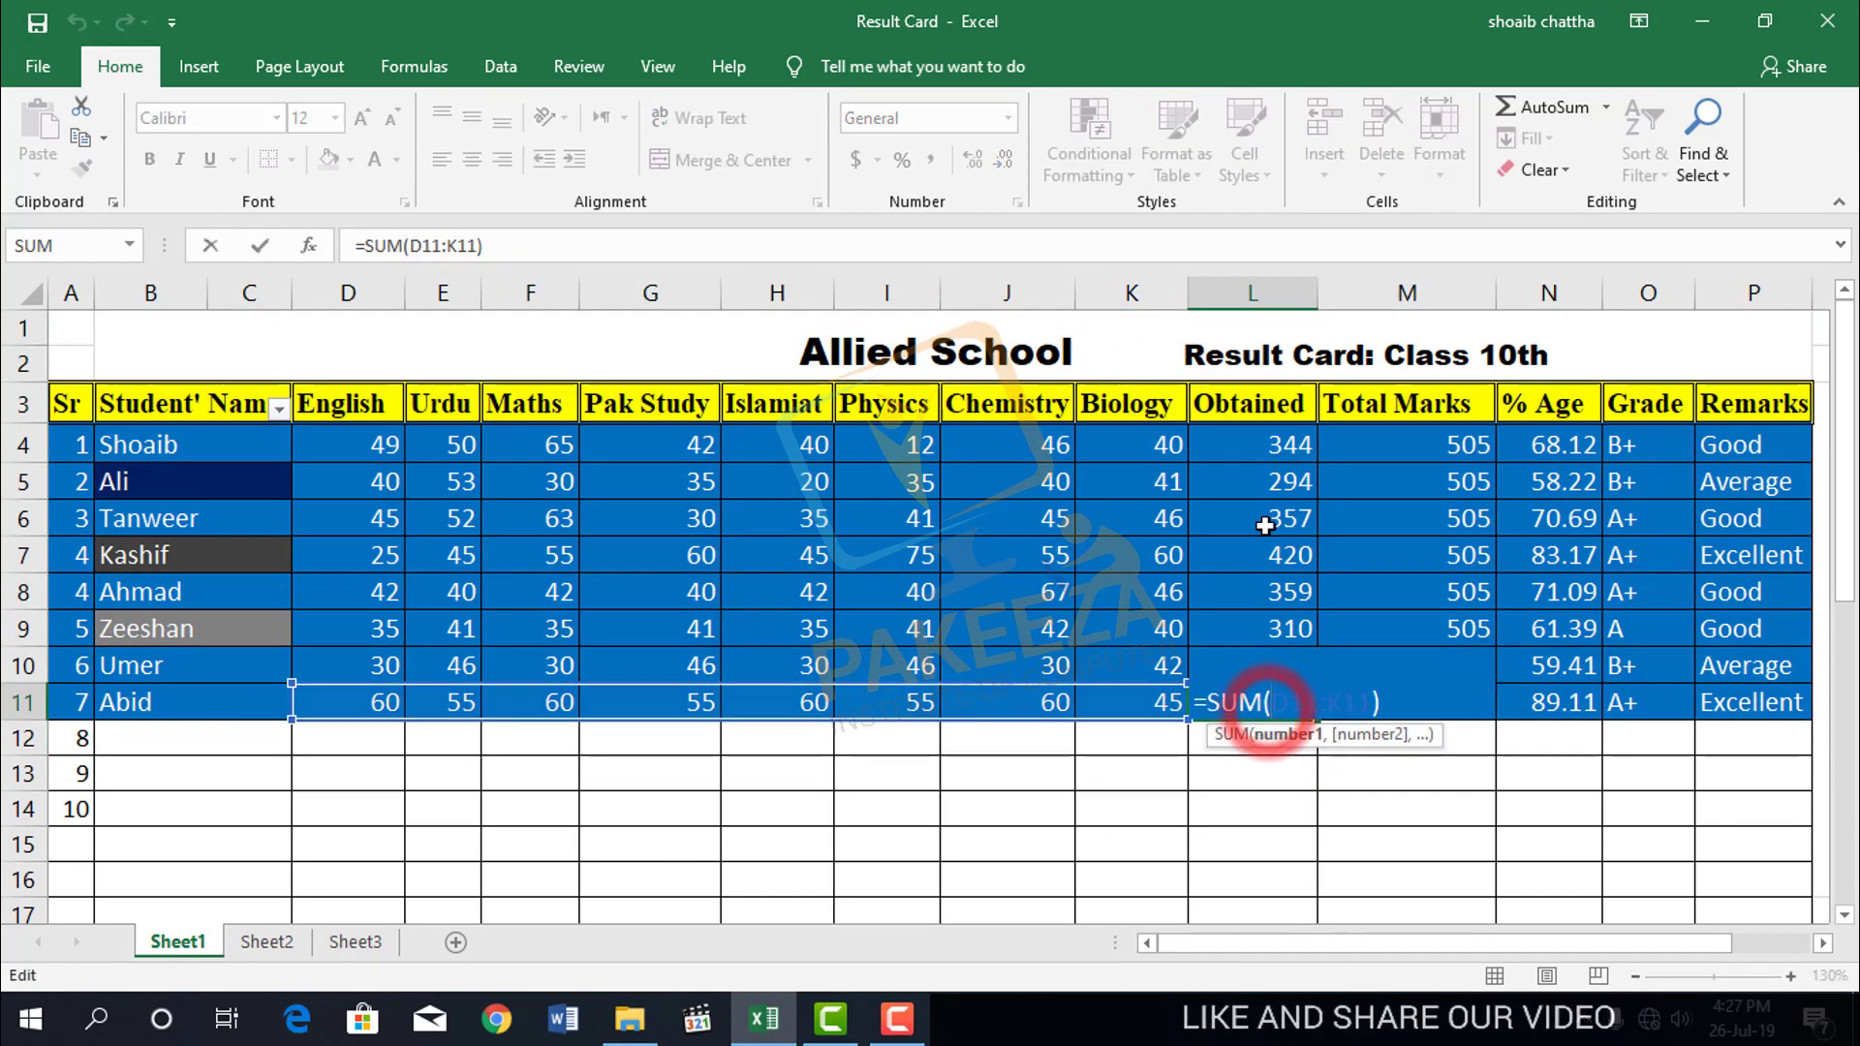
{"action": "left_click", "coordinate": [1295, 796]}
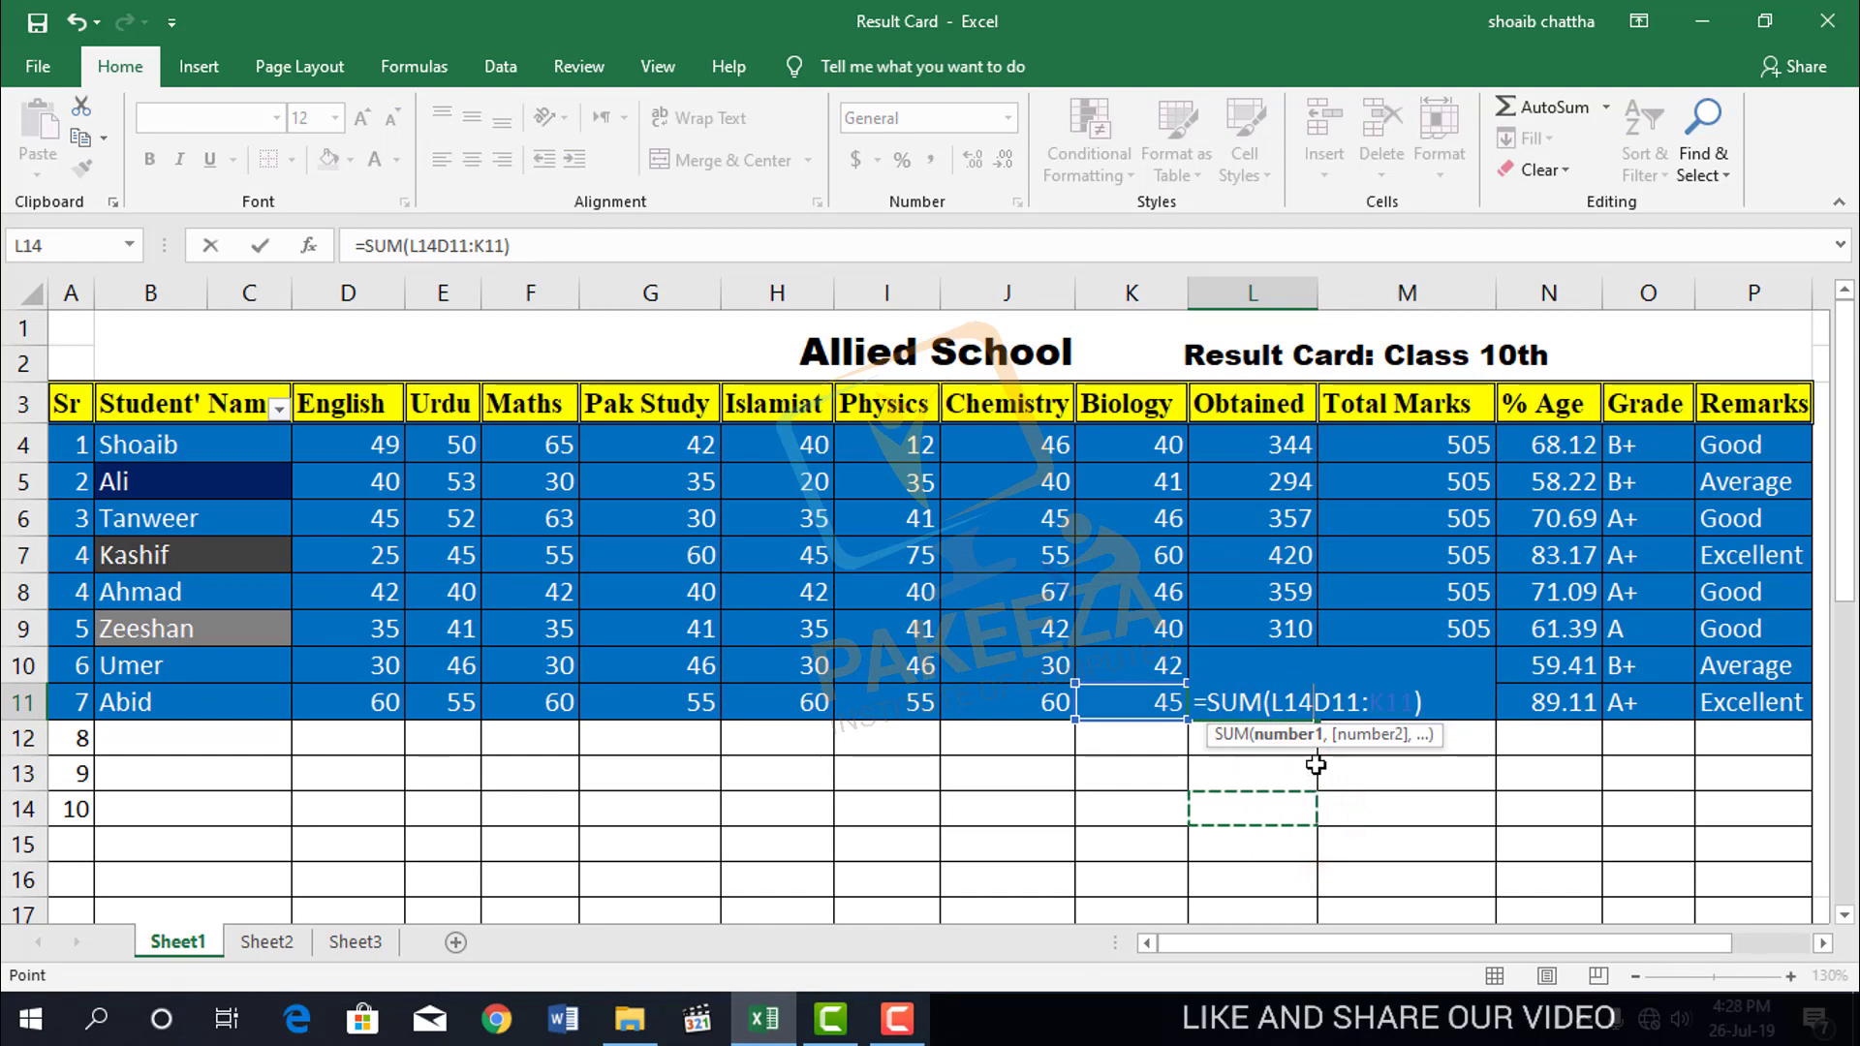
{"action": "key", "text": "ctrl+z"}
{"action": "key", "text": "ctrl+z"}
{"action": "key", "text": "ctrl+z"}
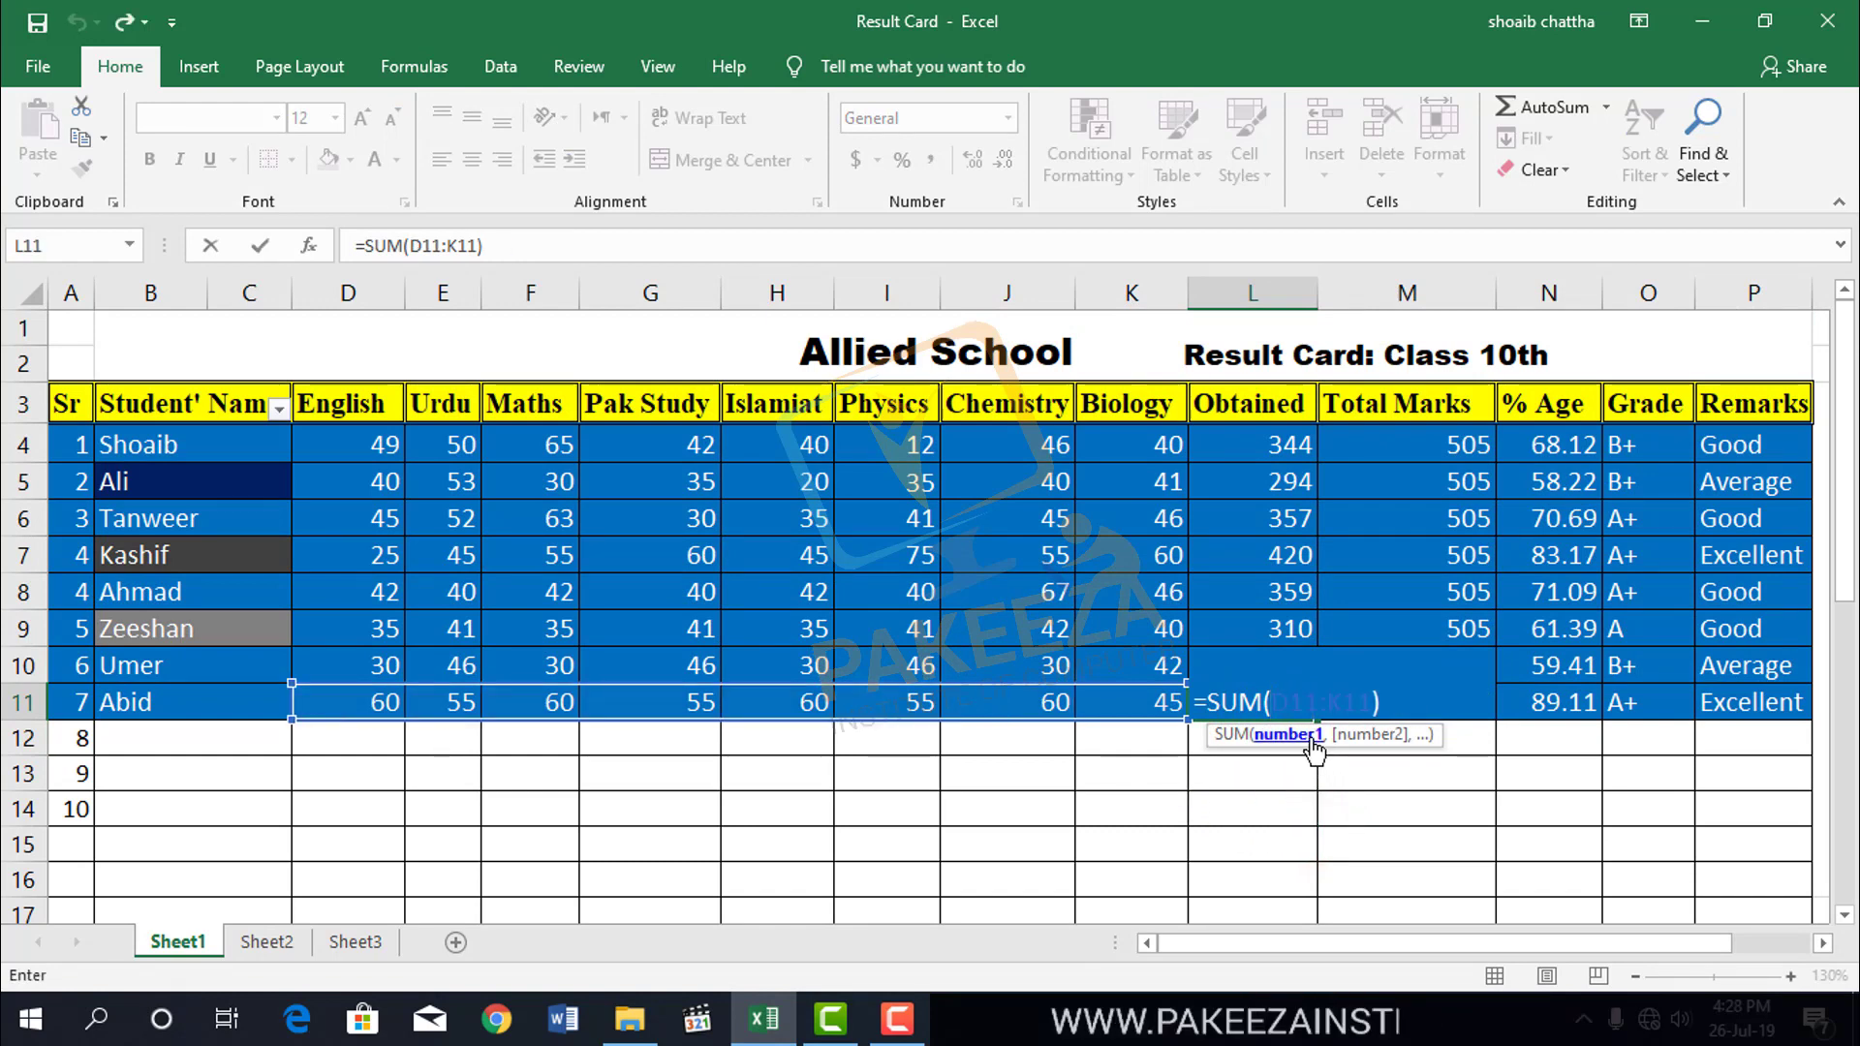
{"action": "left_click", "coordinate": [1244, 818]}
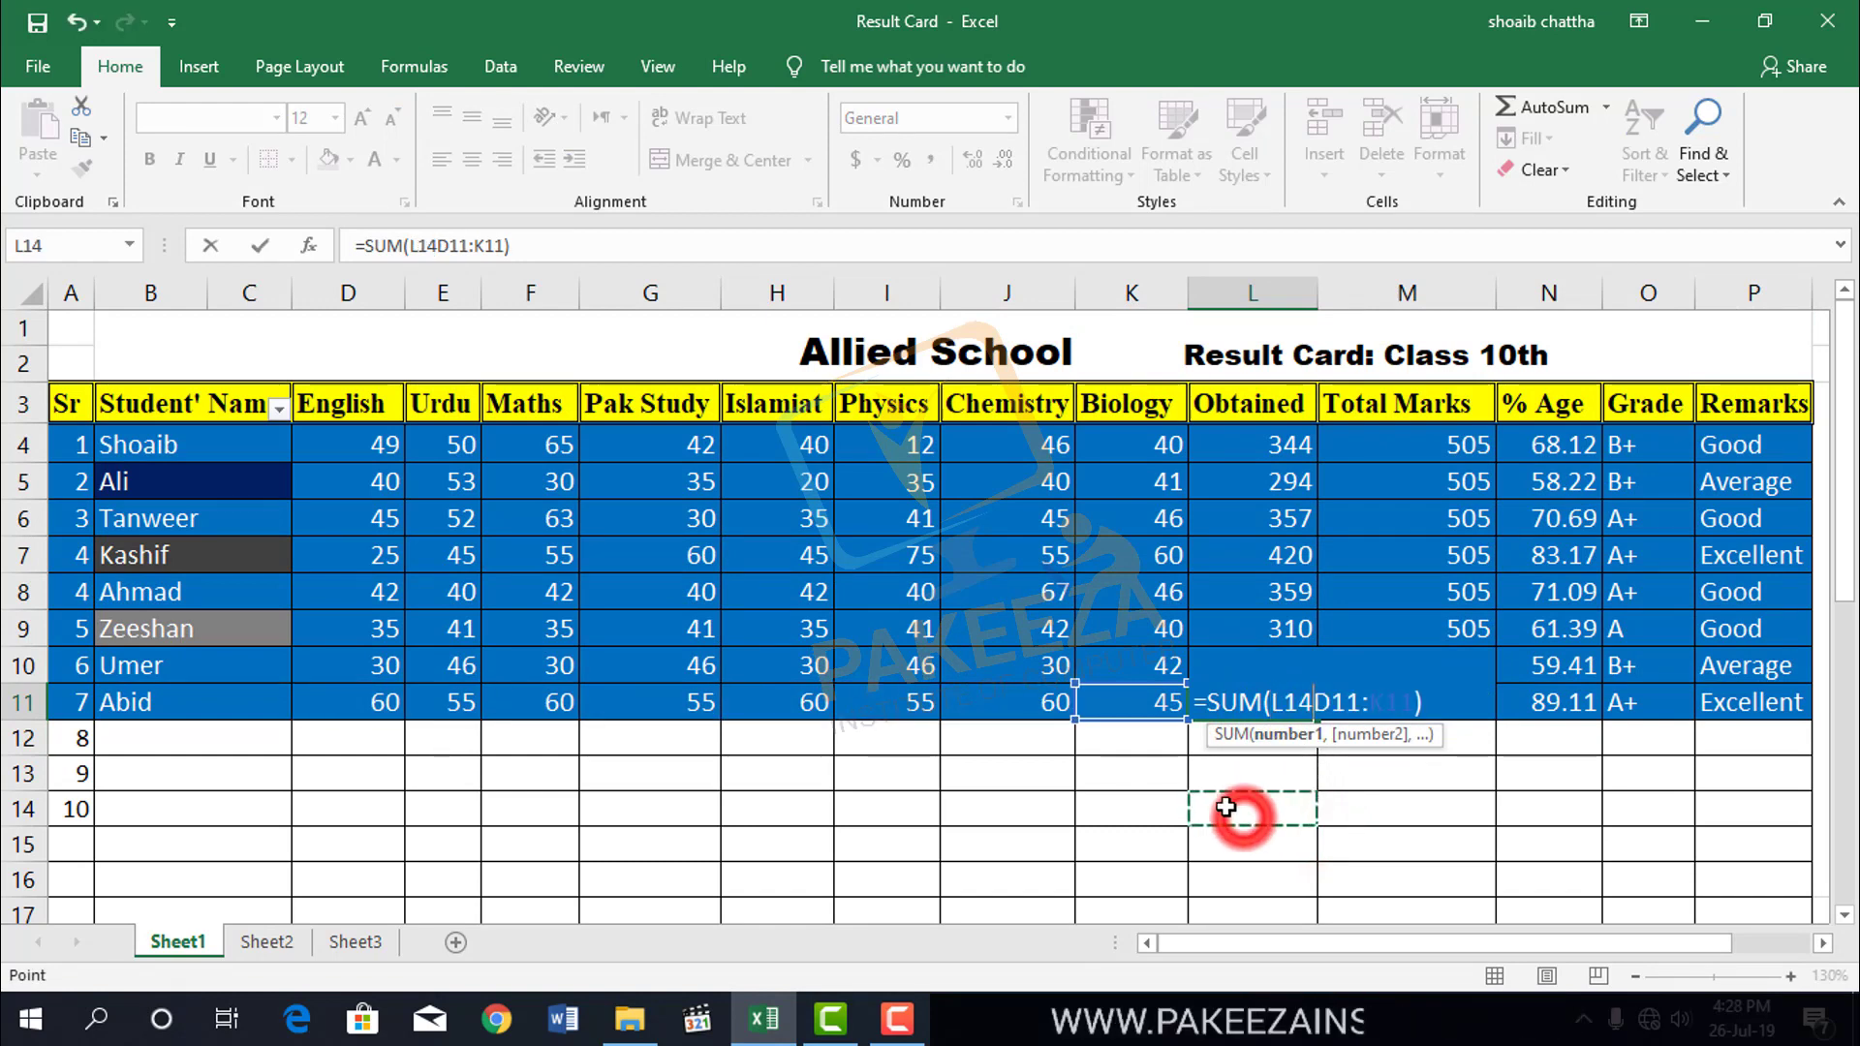
{"action": "left_click", "coordinate": [1123, 814]}
{"action": "left_click", "coordinate": [1248, 795]}
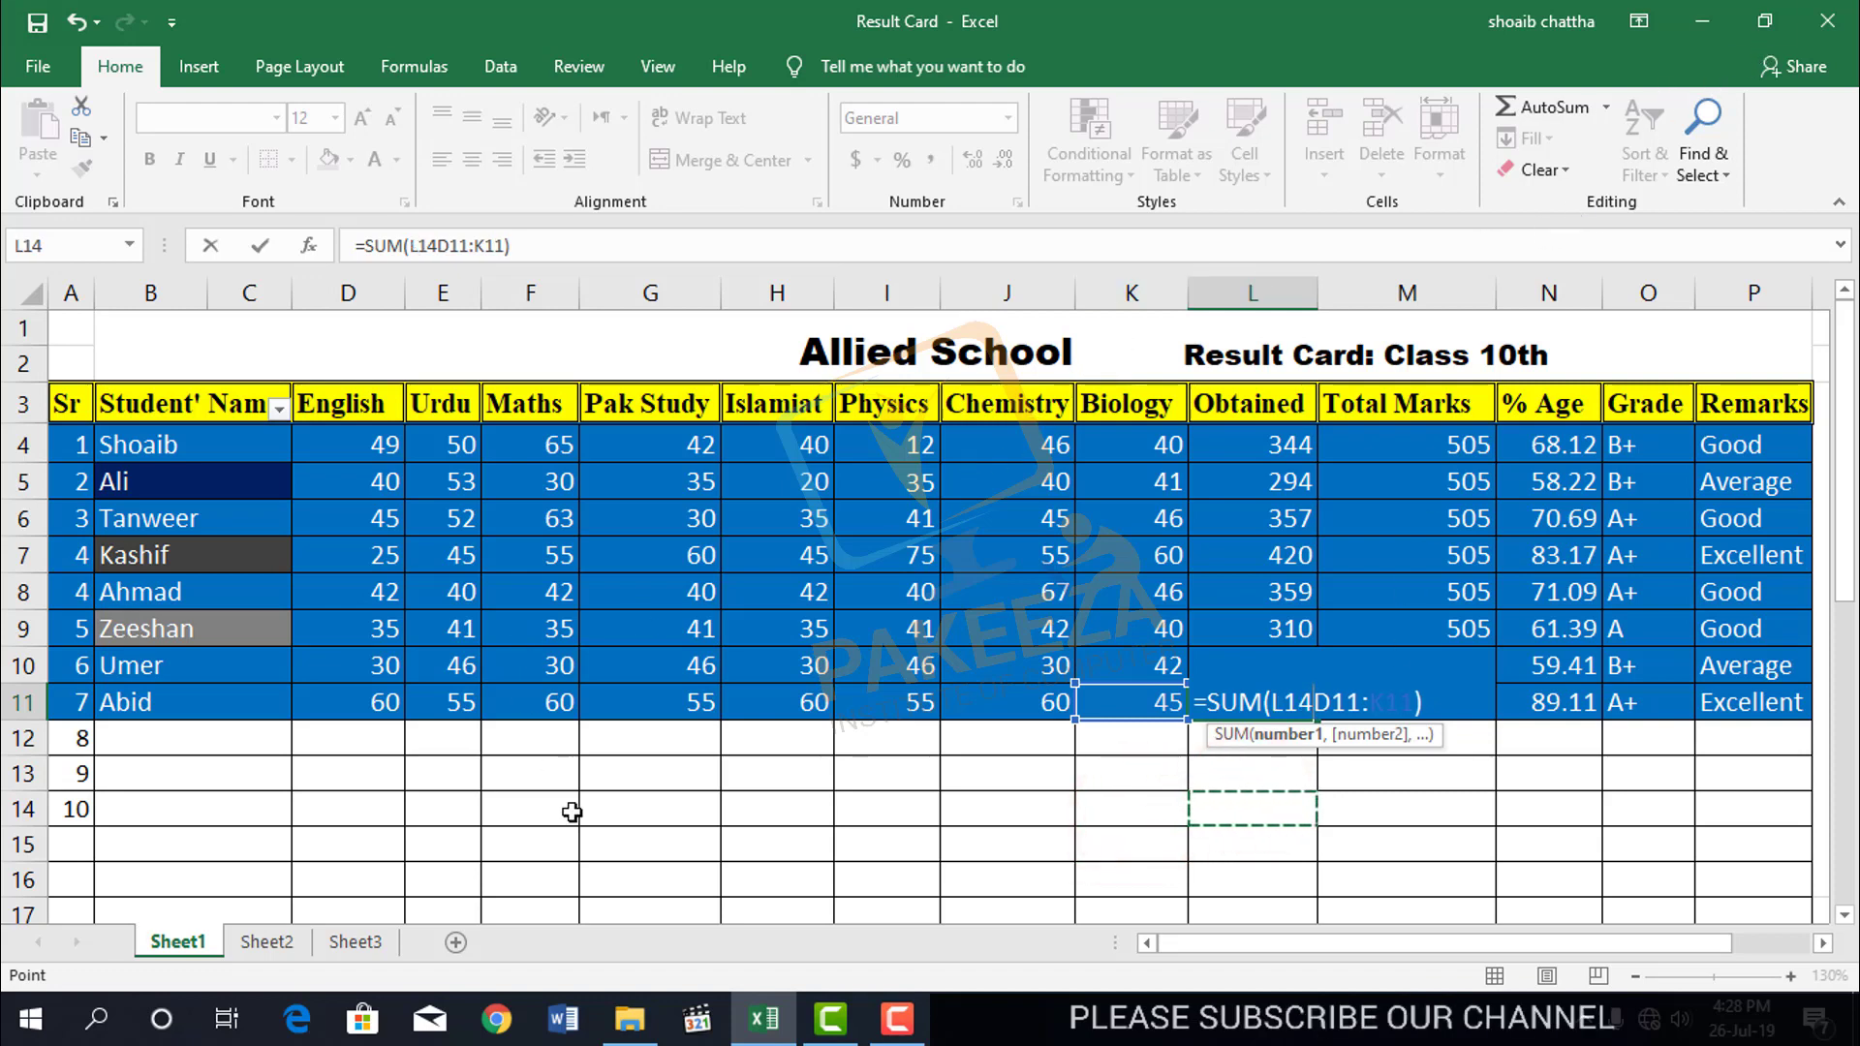
{"action": "left_click", "coordinate": [614, 830]}
{"action": "left_click", "coordinate": [623, 773]}
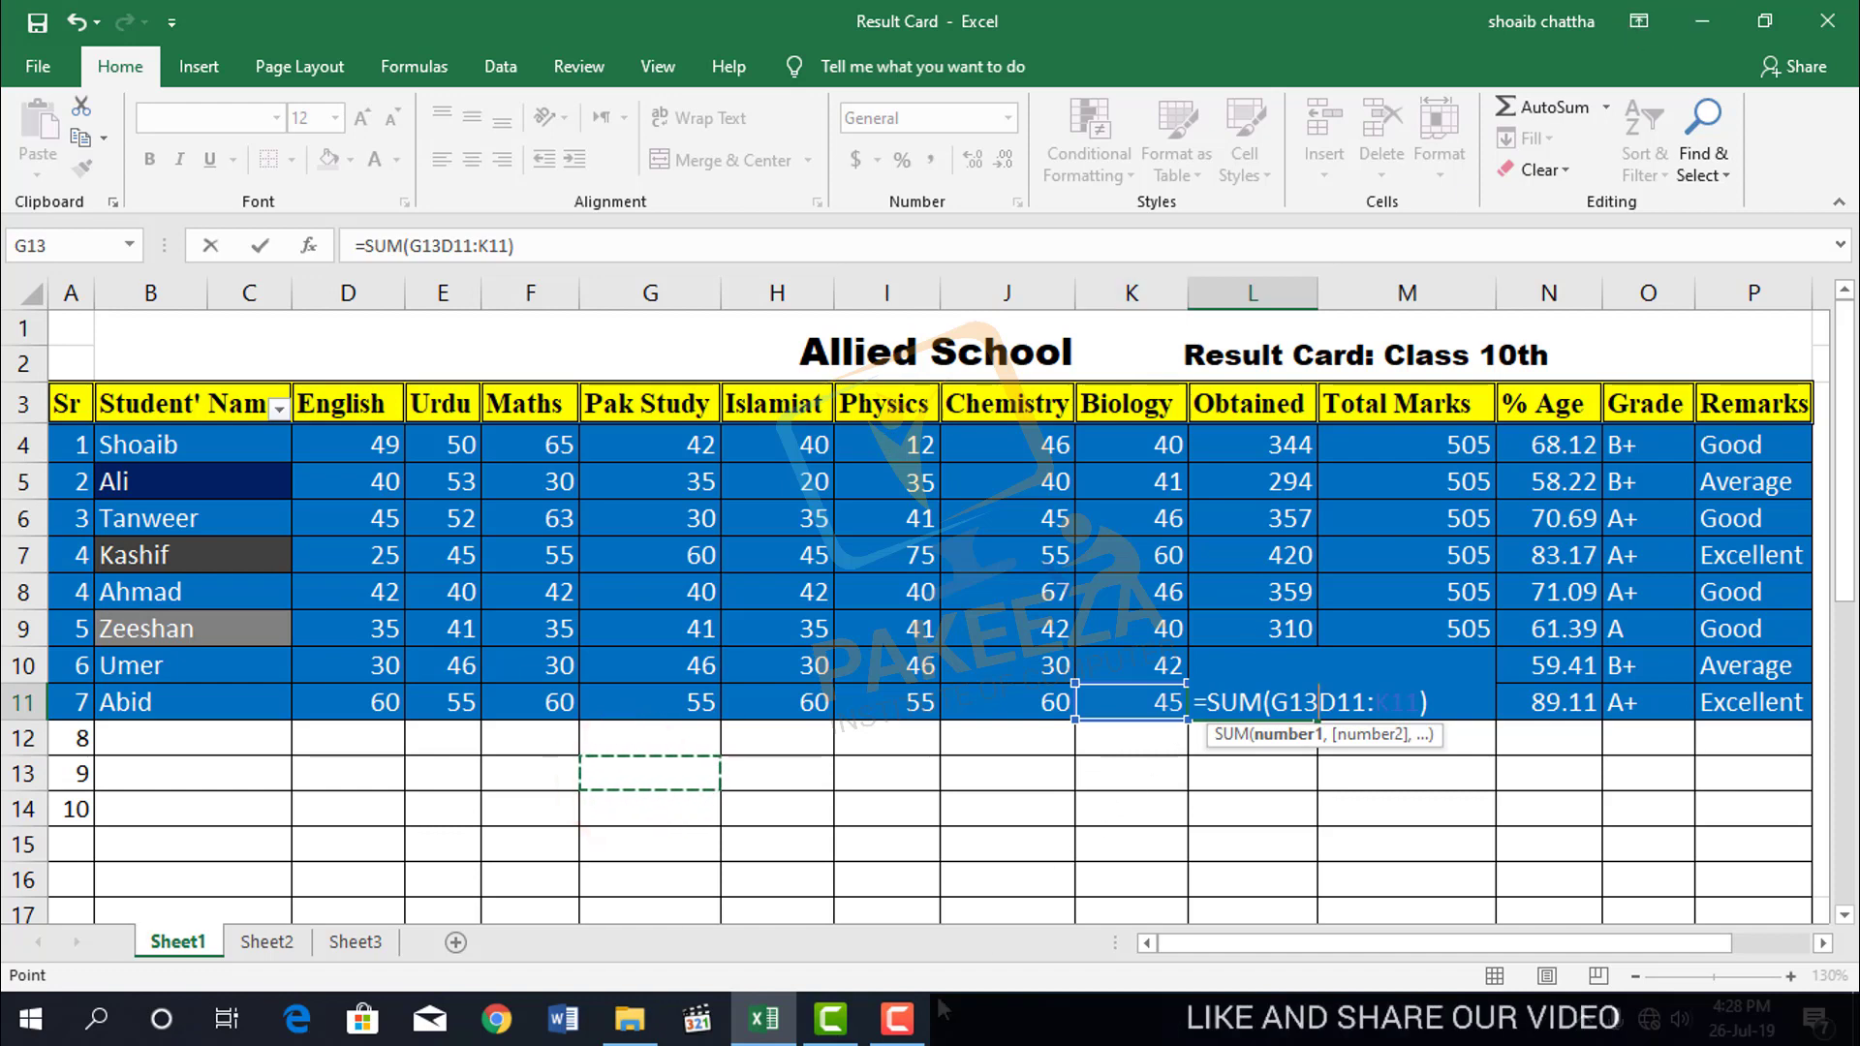
{"action": "left_click", "coordinate": [897, 1017]}
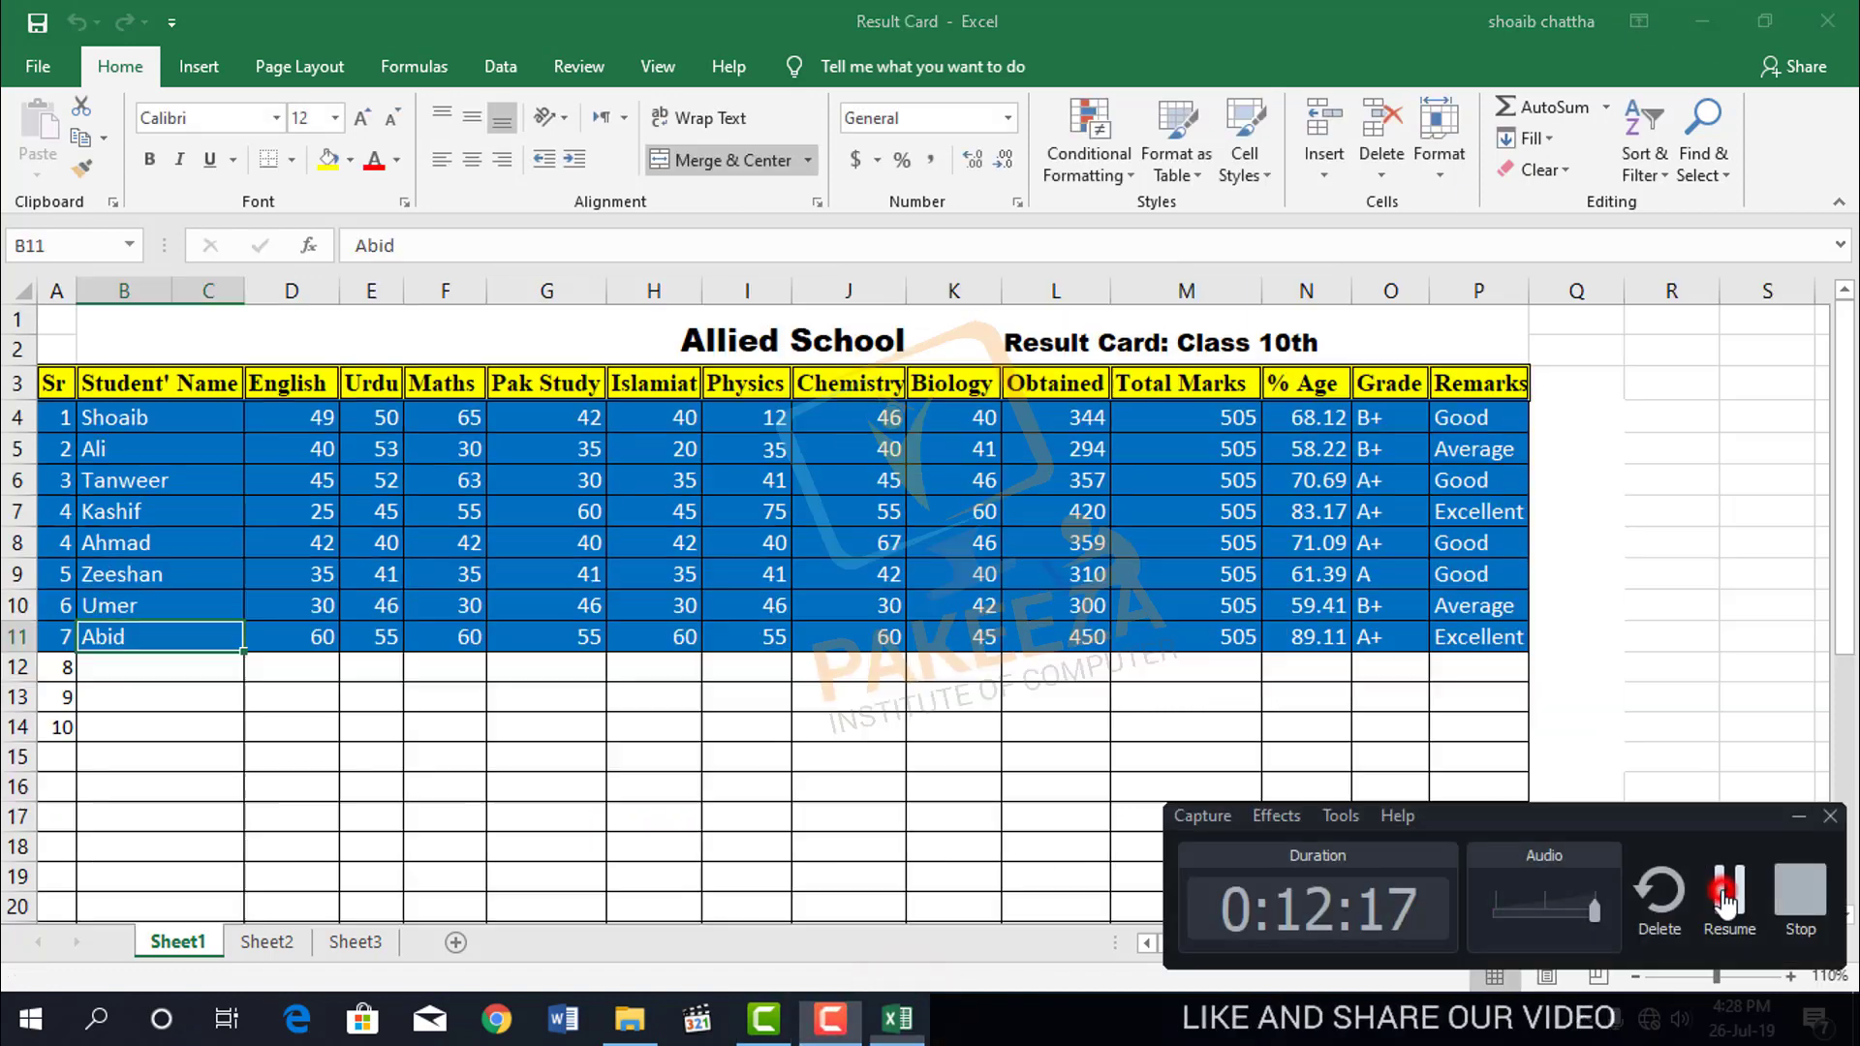
{"action": "left_click", "coordinate": [1723, 897]}
Add filters to the Pak Study through Remarks columns and the blank column beside them over G3:Q12
{"action": "left_click", "coordinate": [1790, 976]}
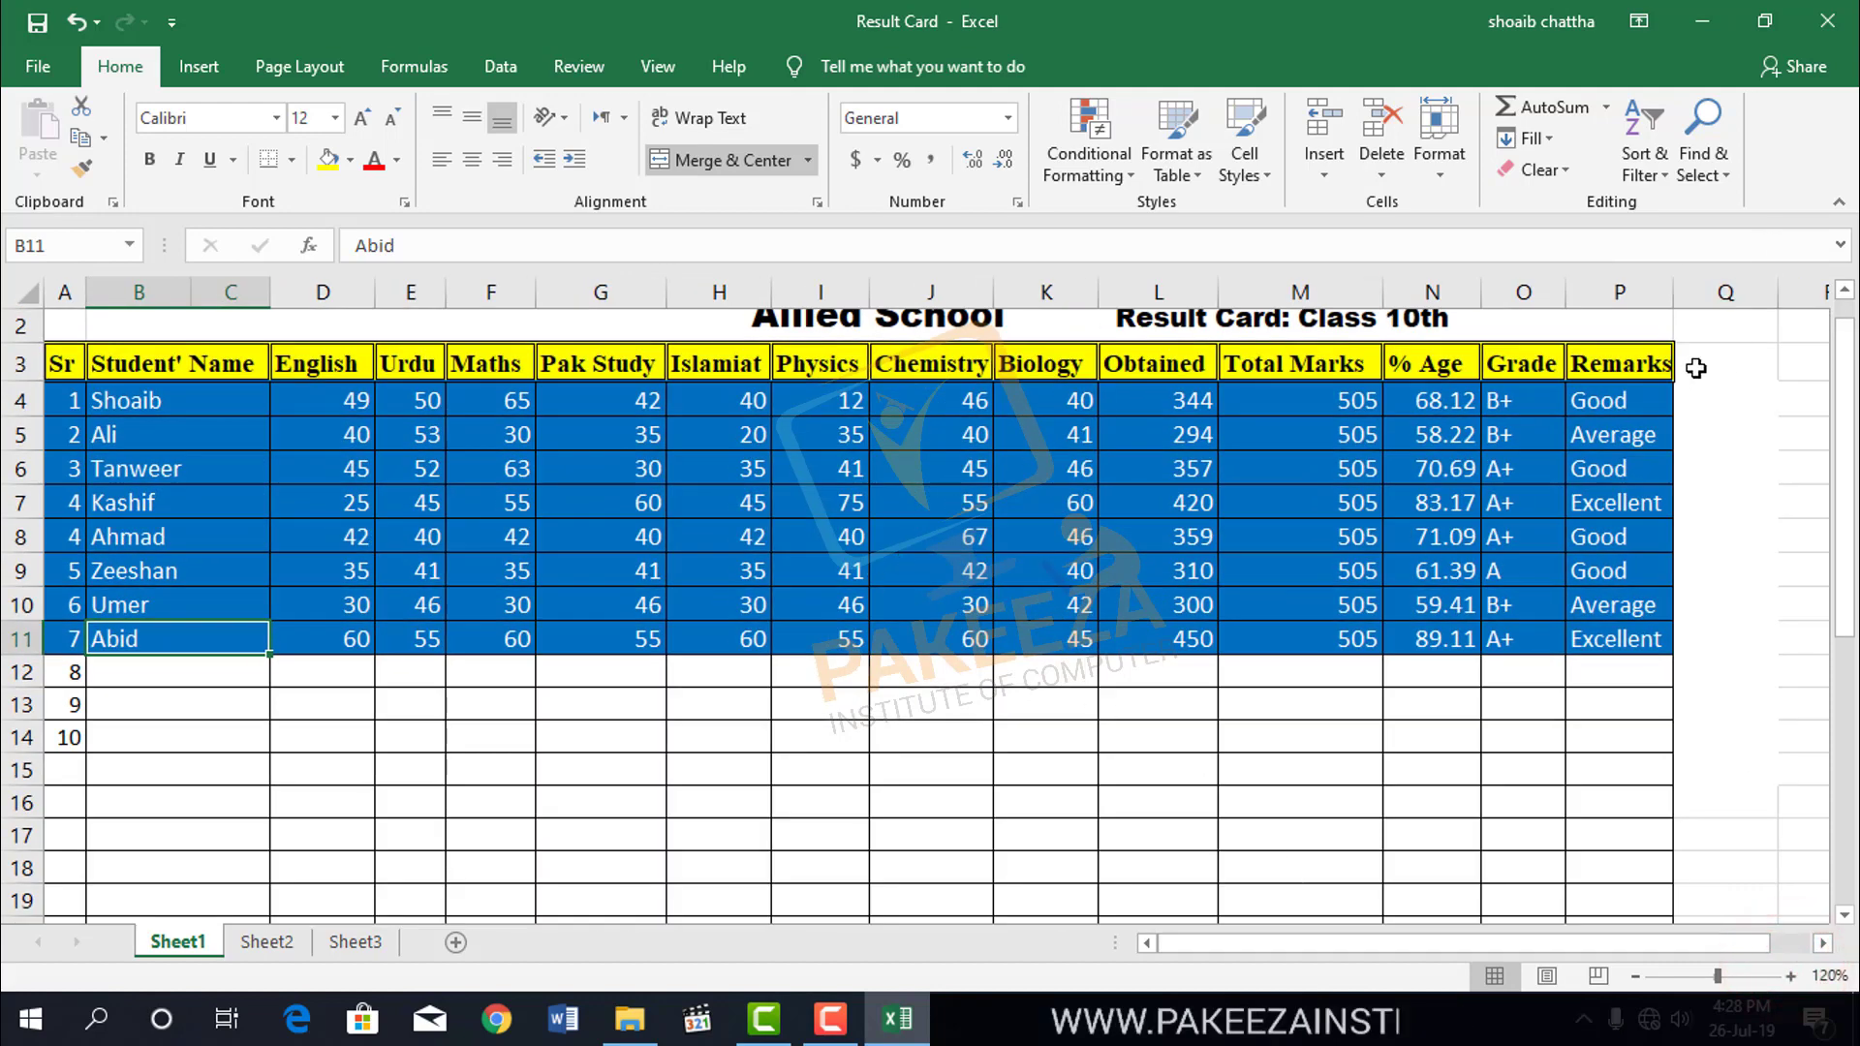
{"action": "left_click_drag", "start_coordinate": [1695, 367], "coordinate": [620, 673]}
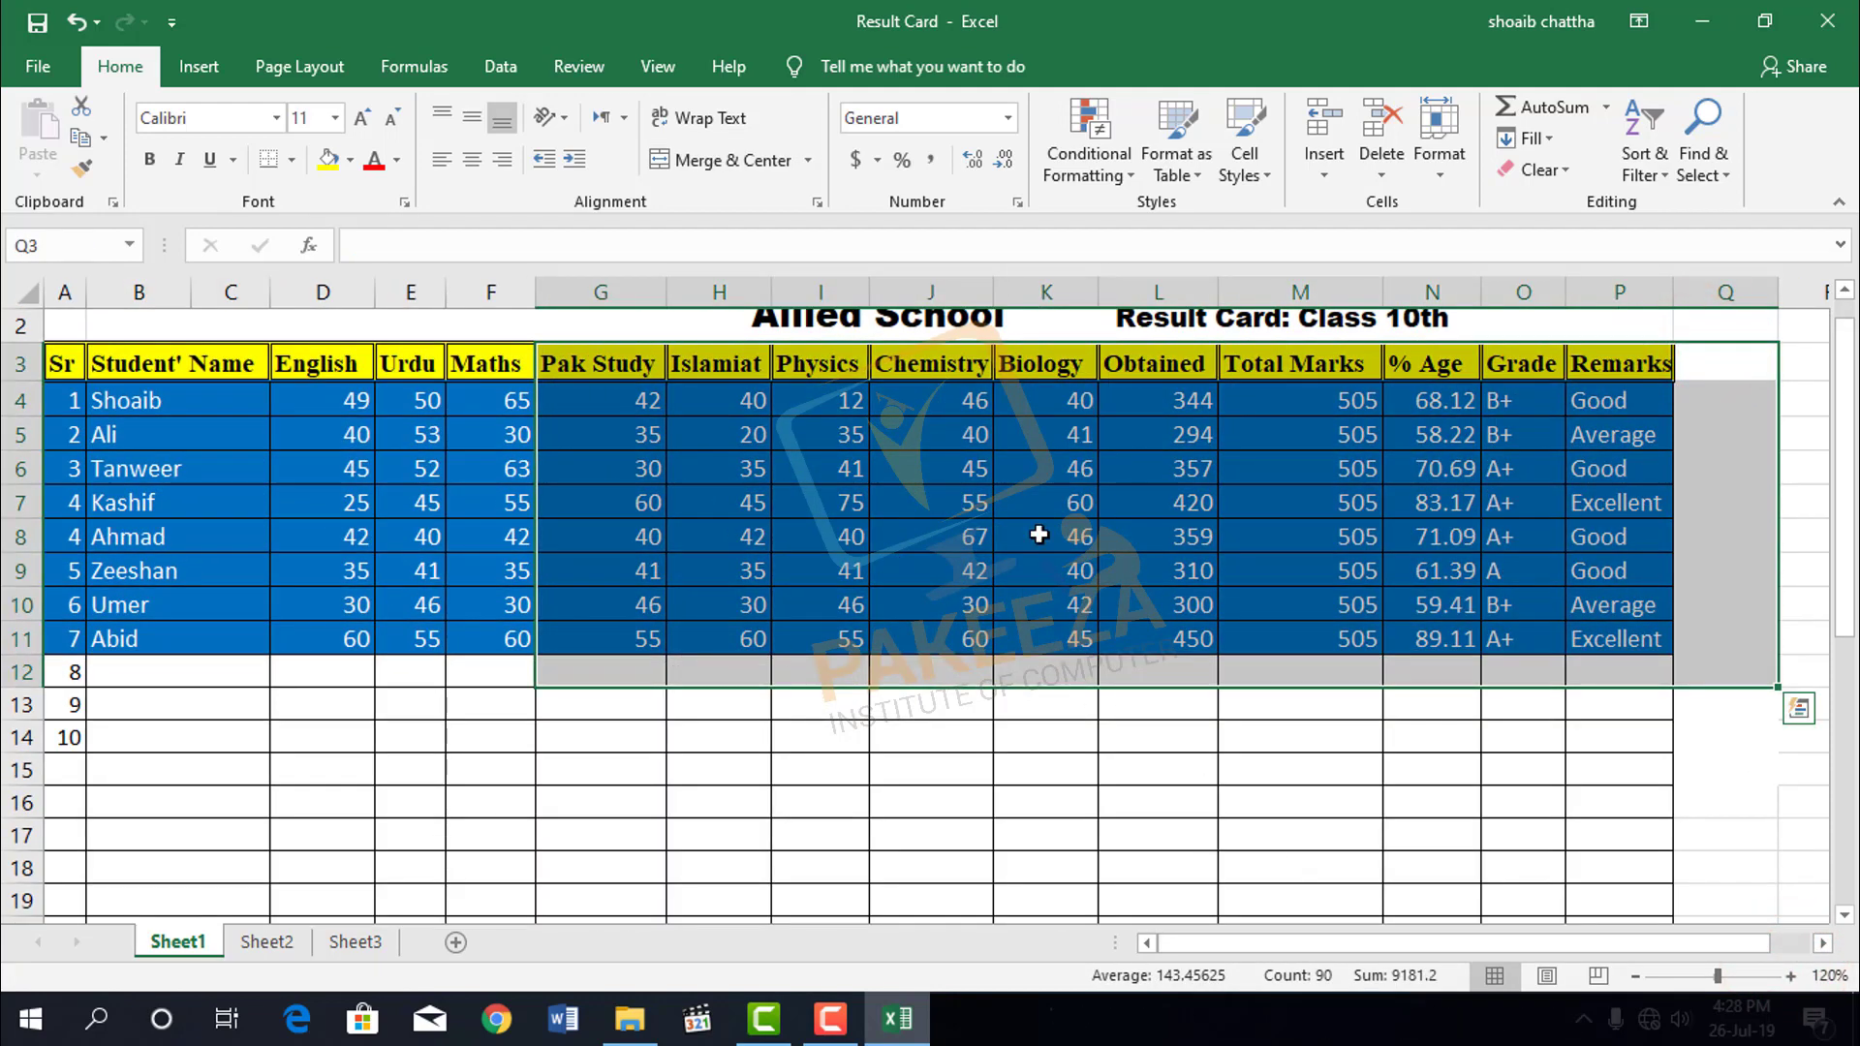
{"action": "left_click", "coordinate": [1665, 177]}
{"action": "left_click", "coordinate": [1673, 293]}
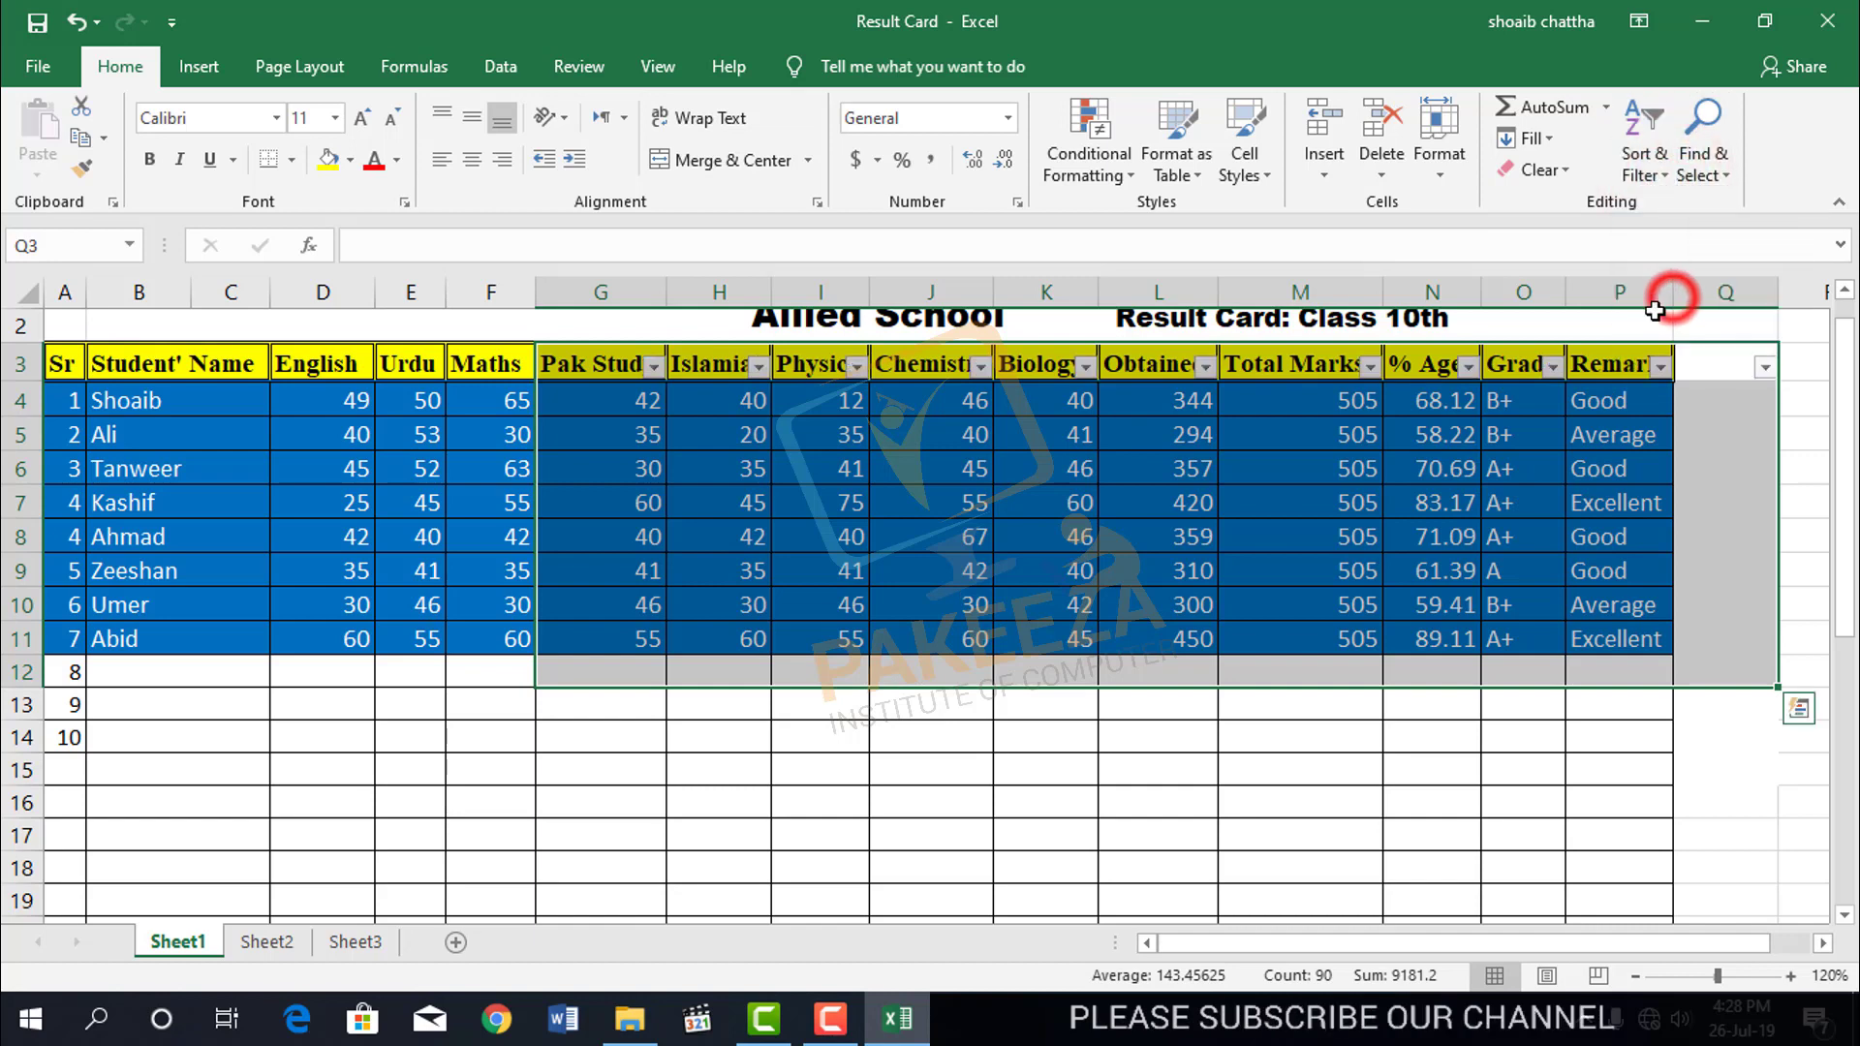
Filter the Islamiat column with a number filter showing only marks greater than 40
{"action": "left_click", "coordinate": [1177, 803]}
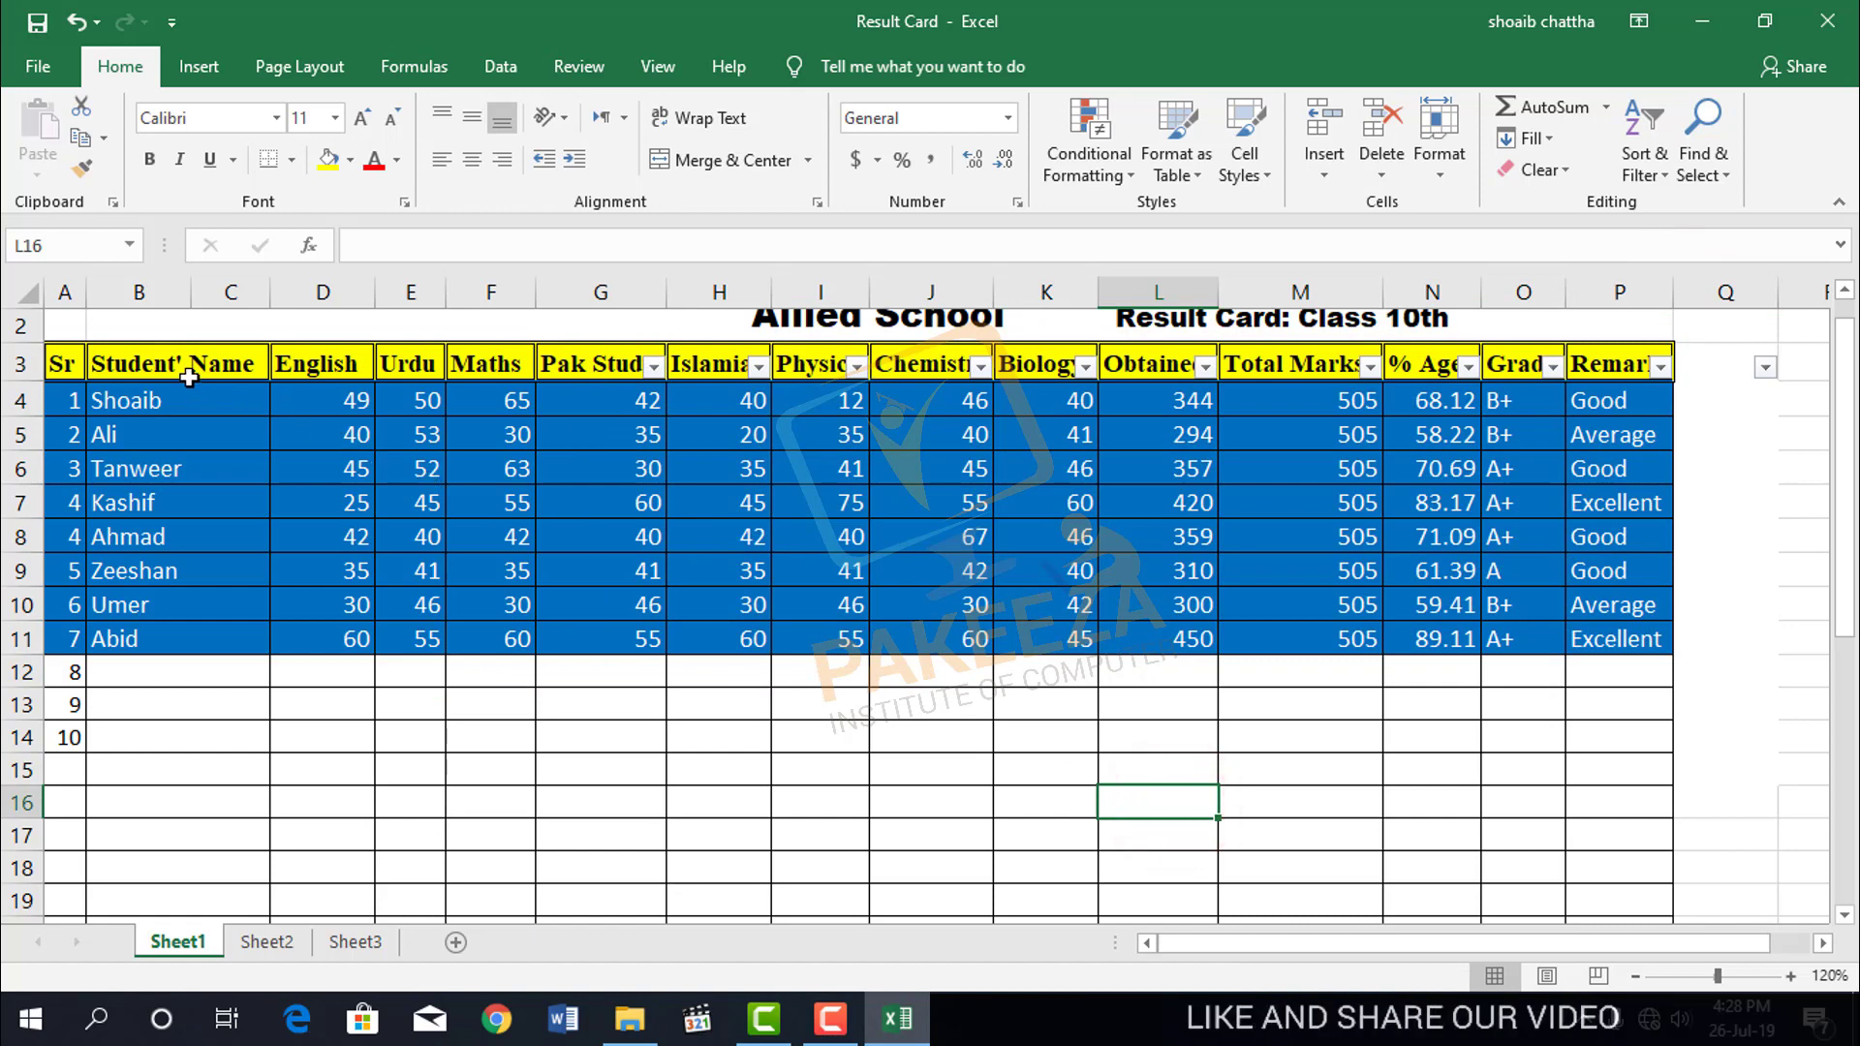
{"action": "left_click", "coordinate": [758, 367]}
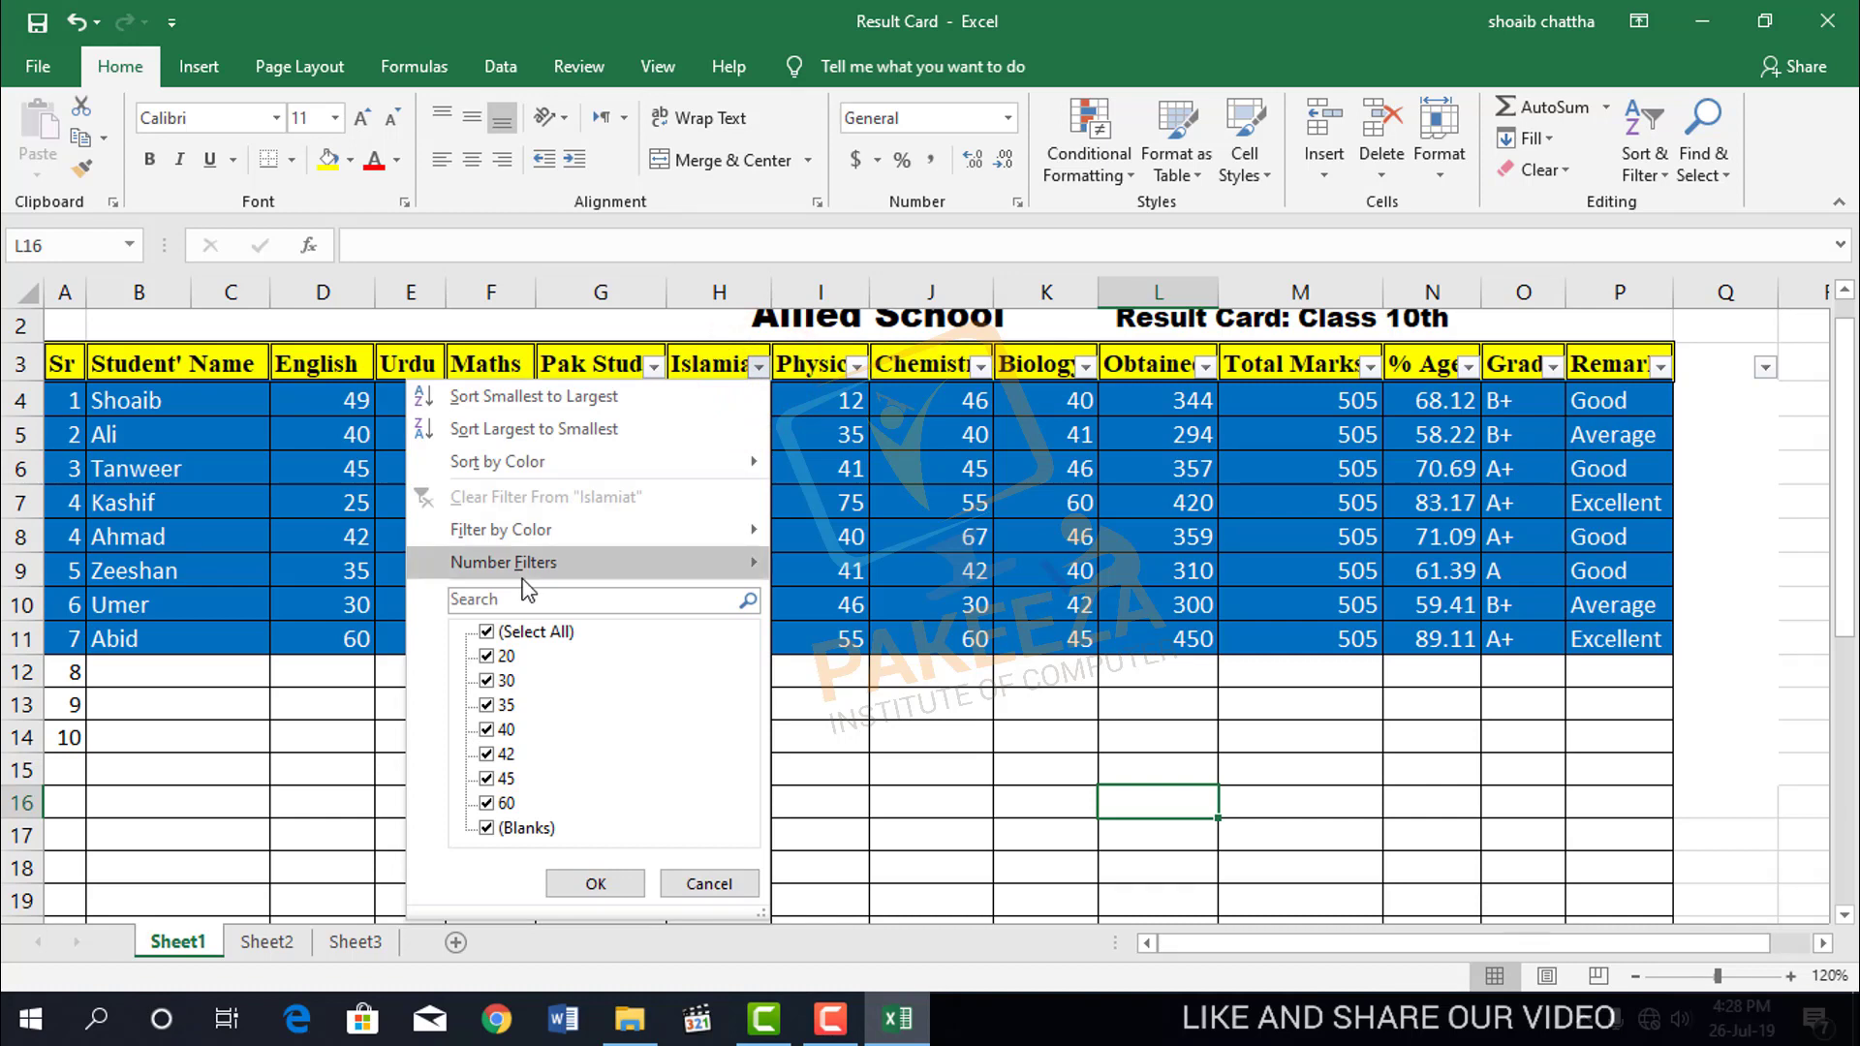
{"action": "mouse_move", "coordinate": [531, 581]}
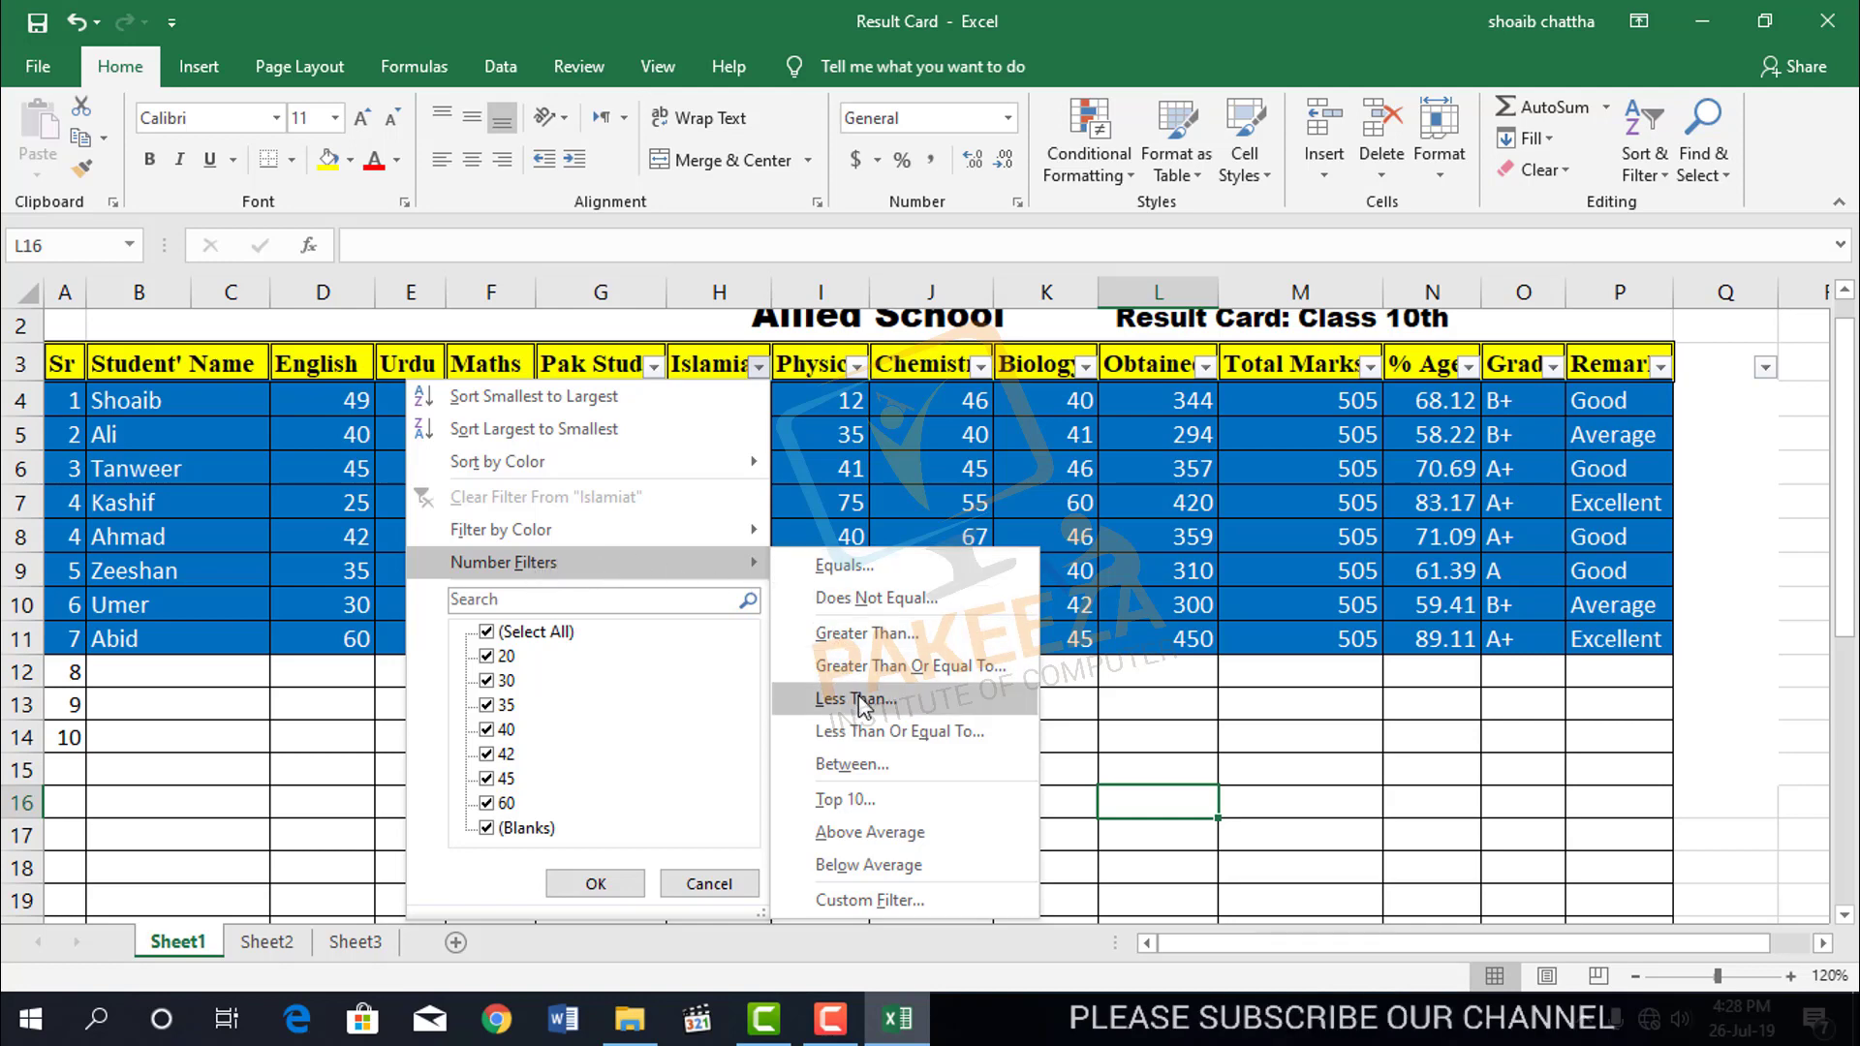
{"action": "left_click", "coordinate": [863, 632]}
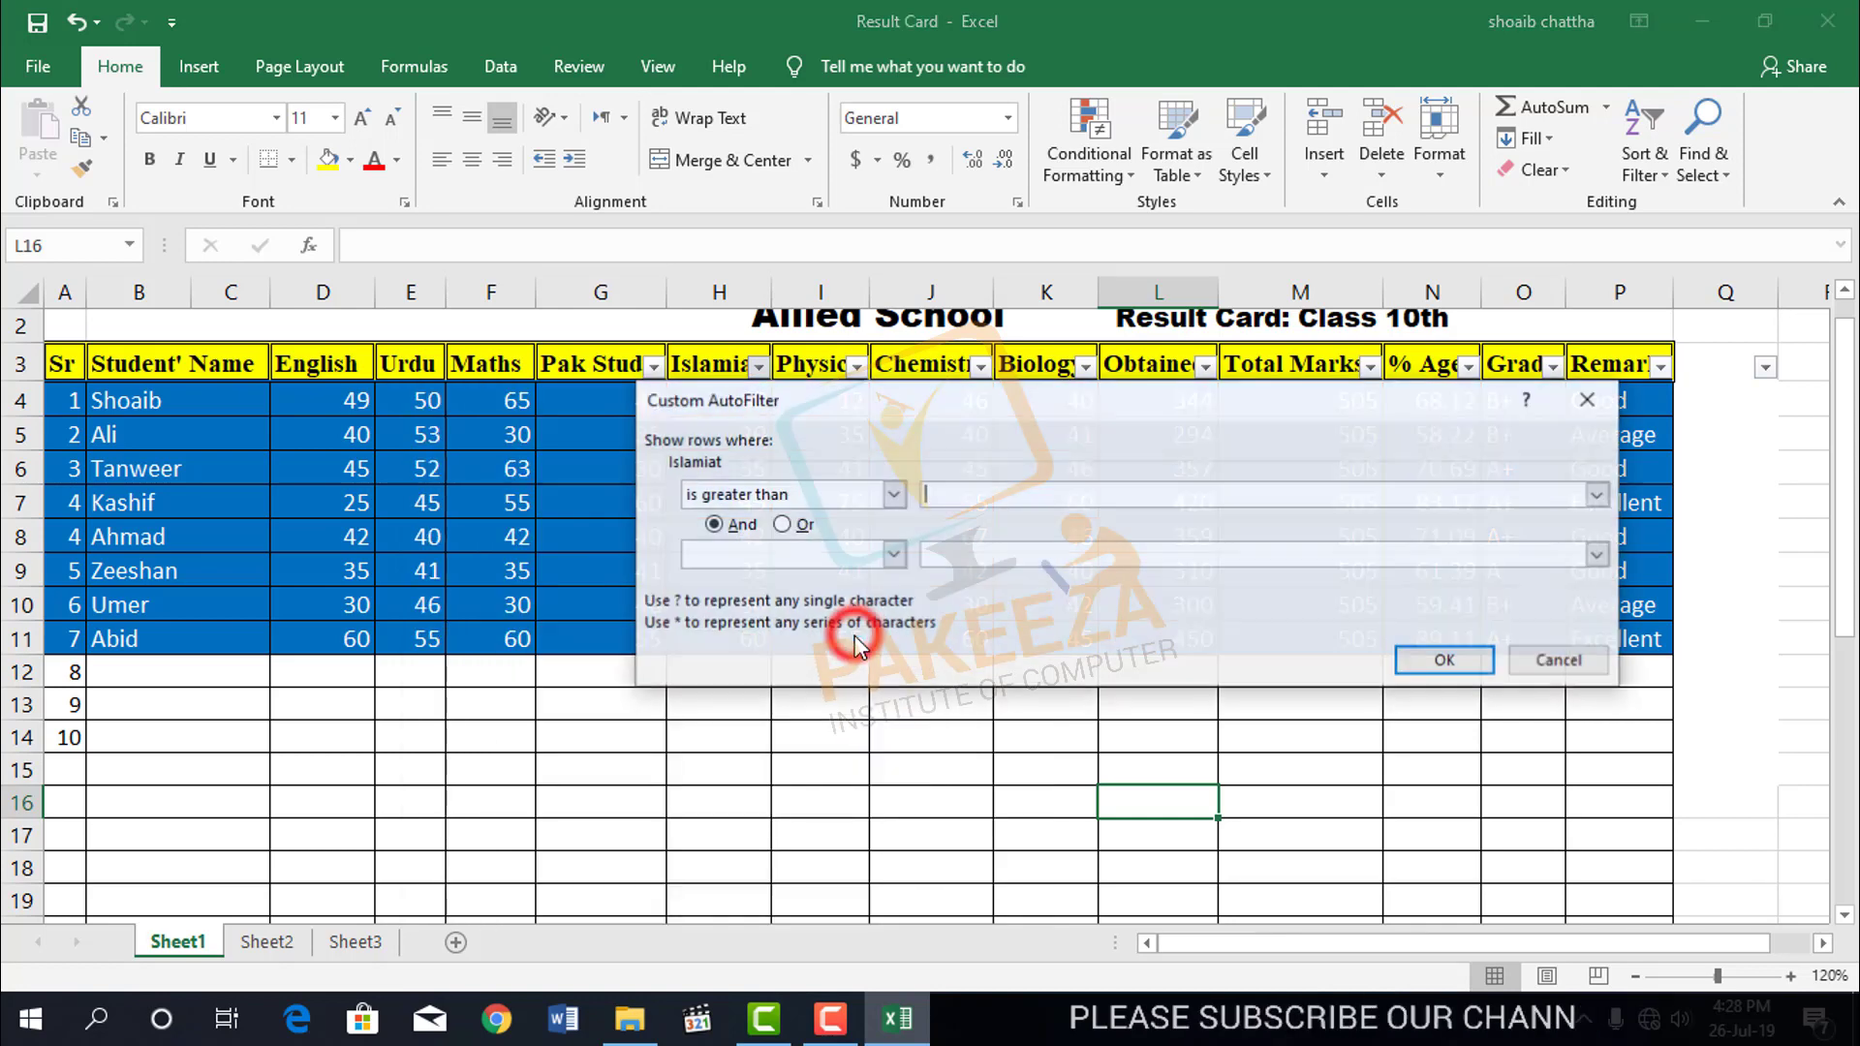
{"action": "left_click_drag", "start_coordinate": [979, 389], "coordinate": [769, 597]}
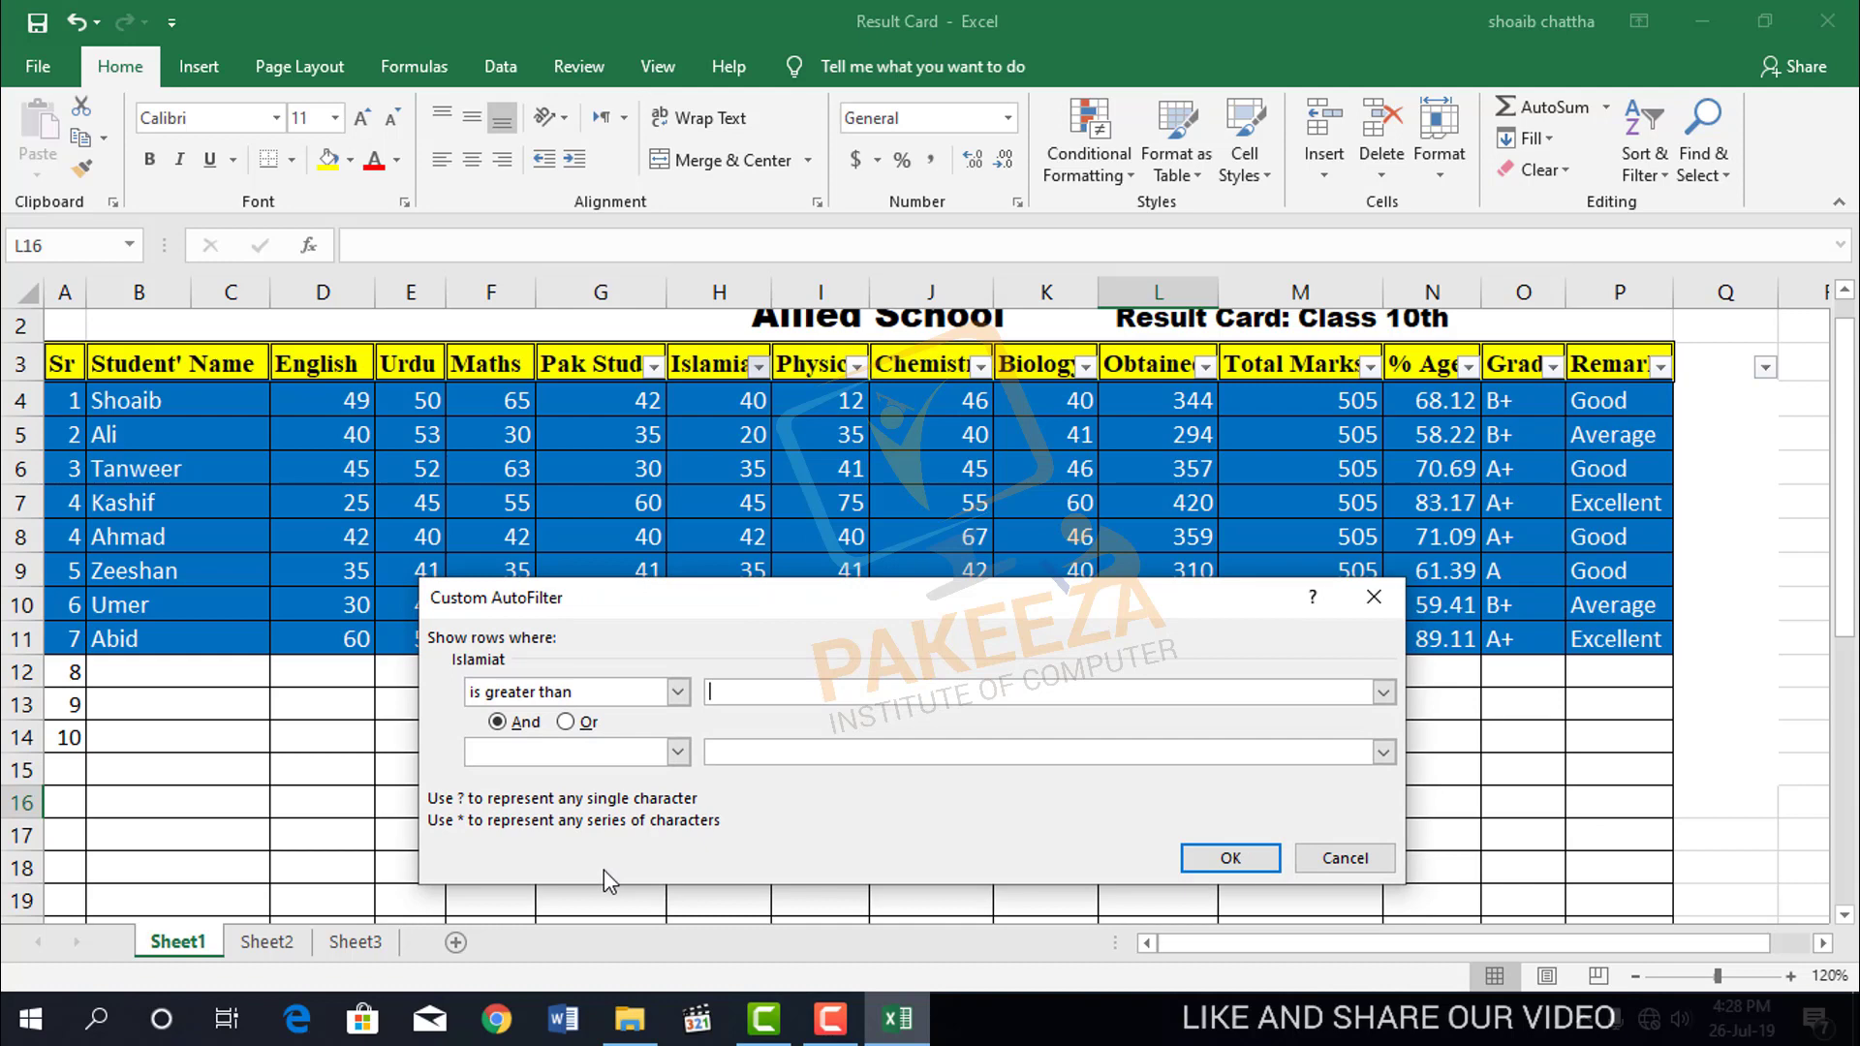
{"action": "type", "text": "40"}
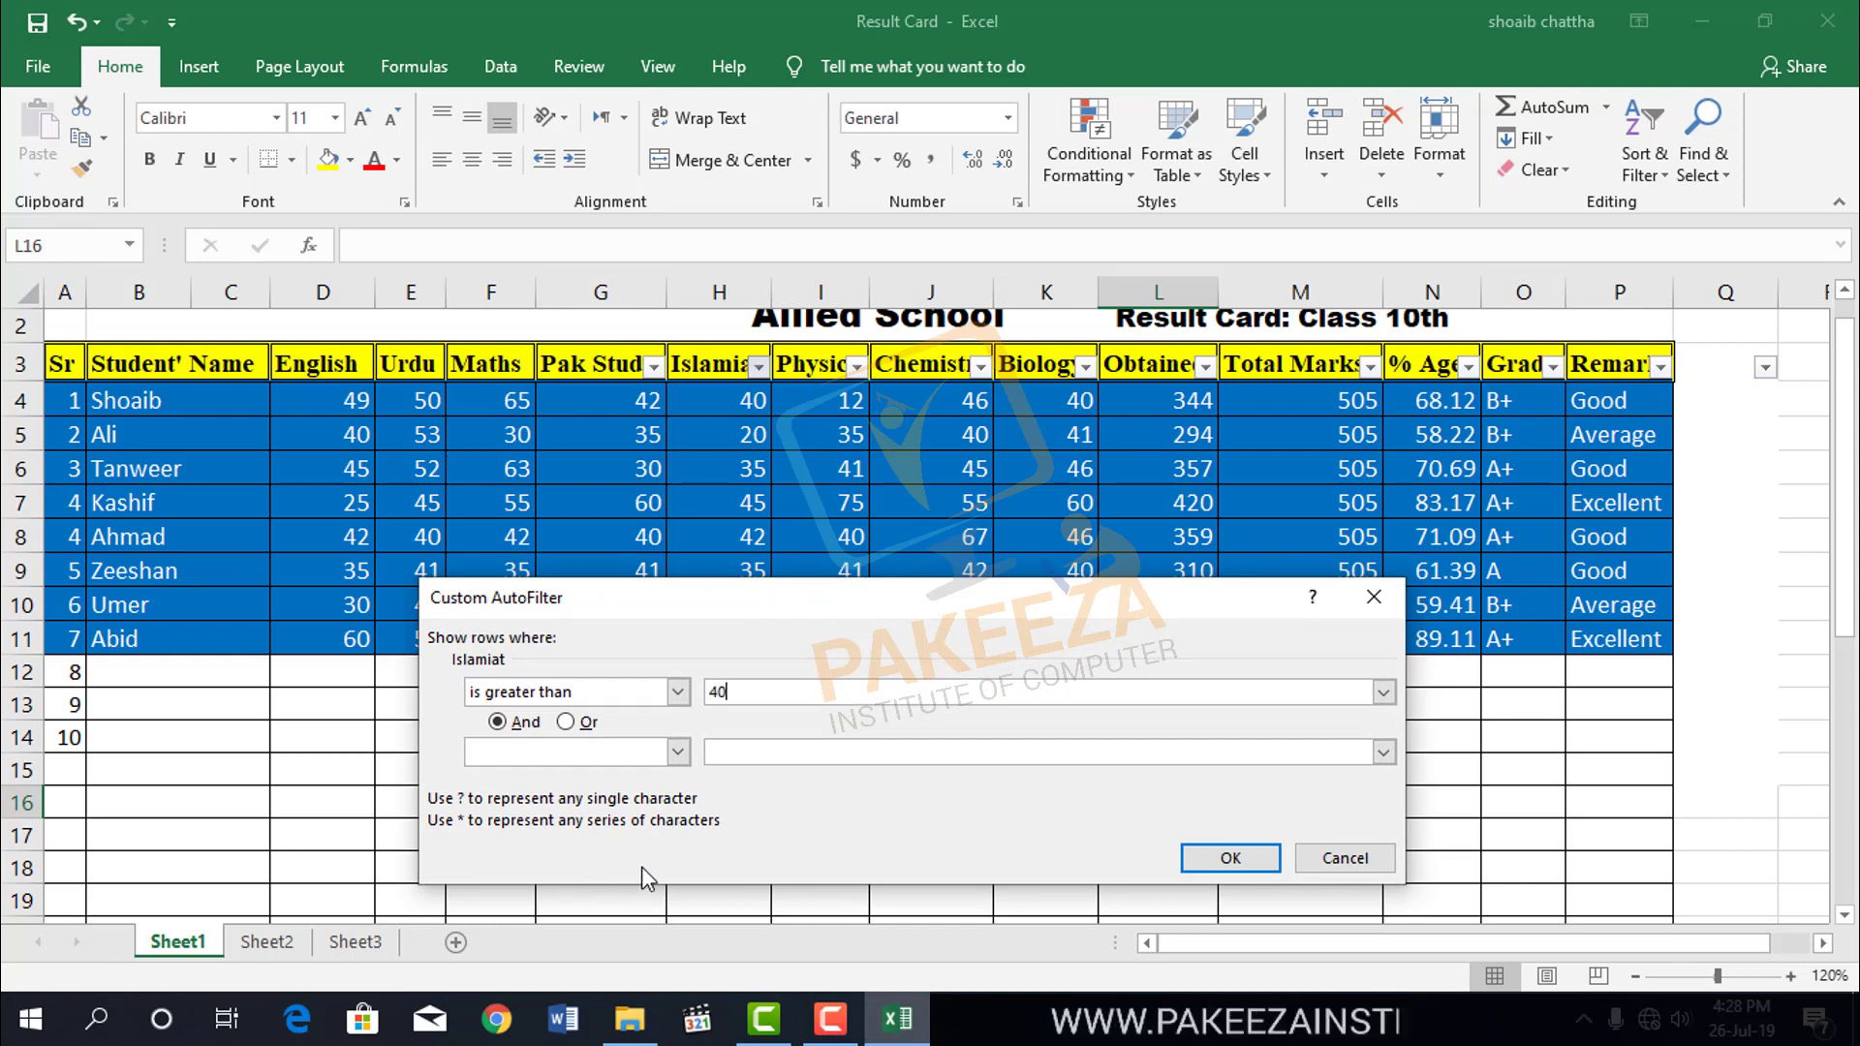
{"action": "left_click", "coordinate": [1211, 865]}
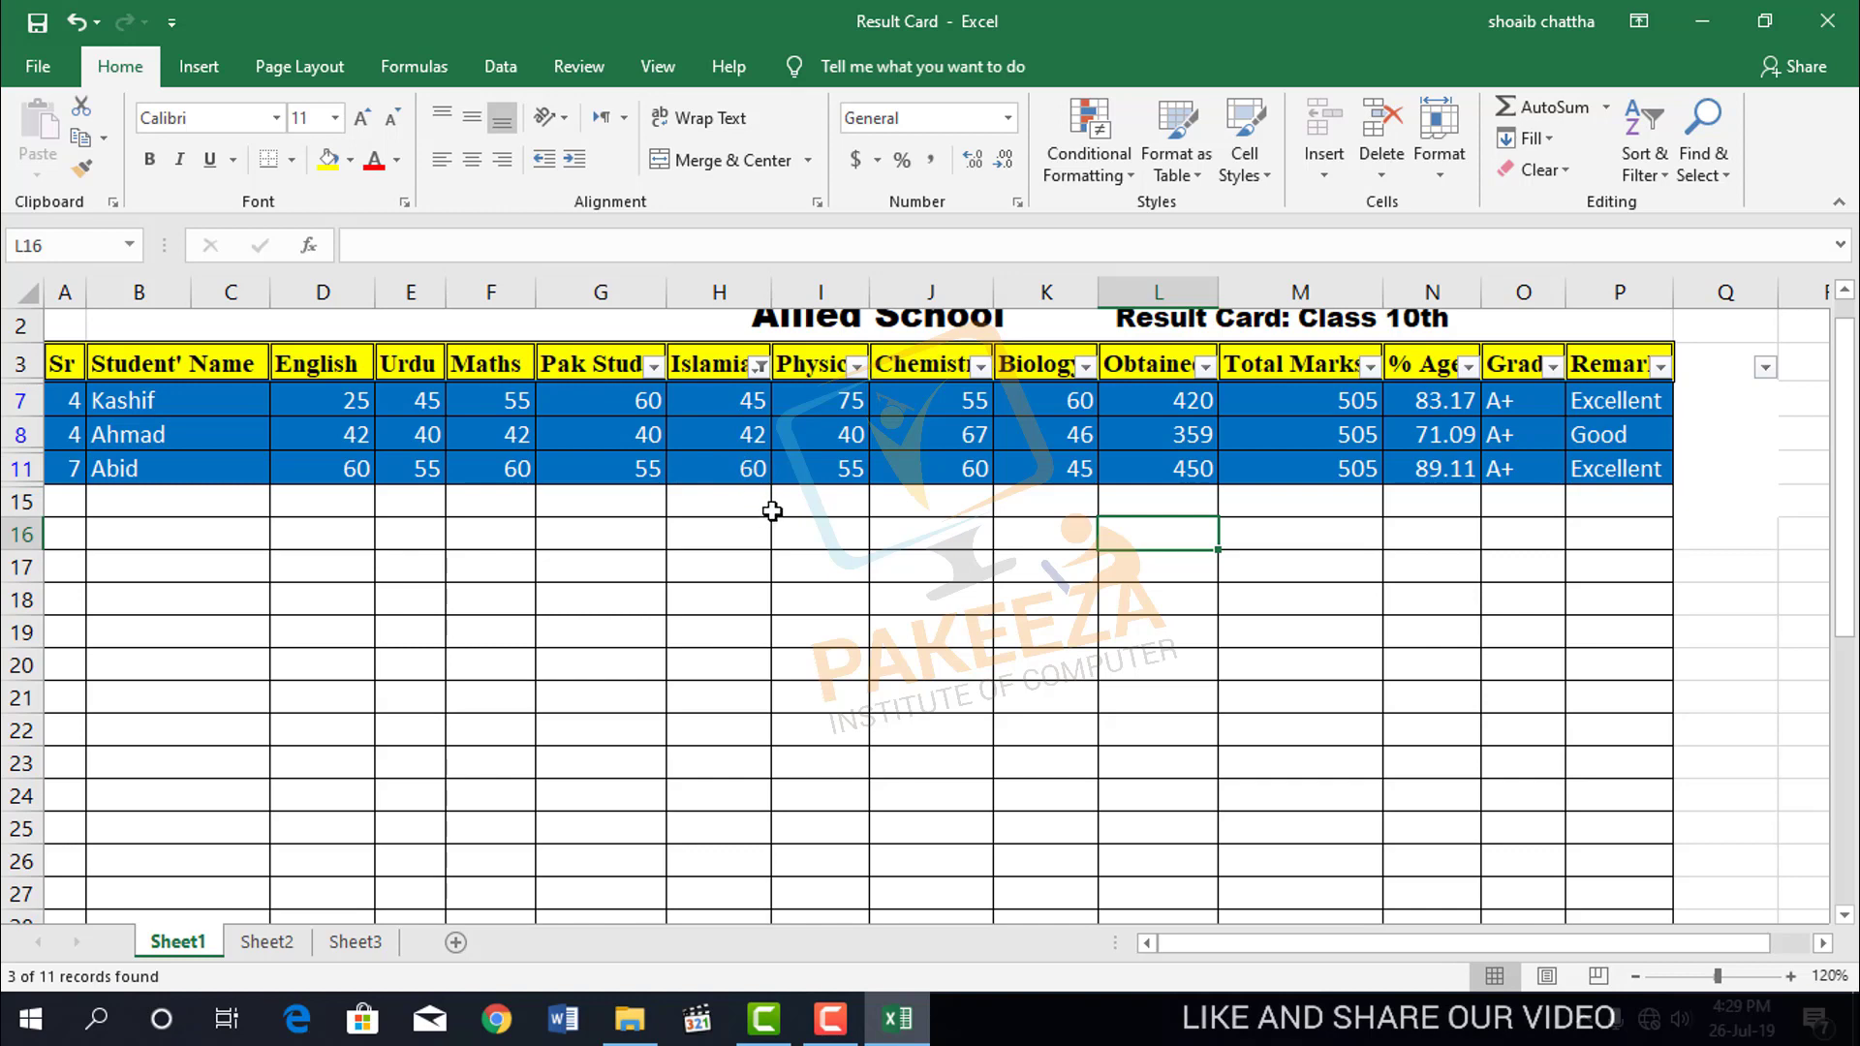
Change the Islamiat number filter to show only marks less than 40
{"action": "left_click", "coordinate": [758, 366]}
{"action": "mouse_move", "coordinate": [678, 562]}
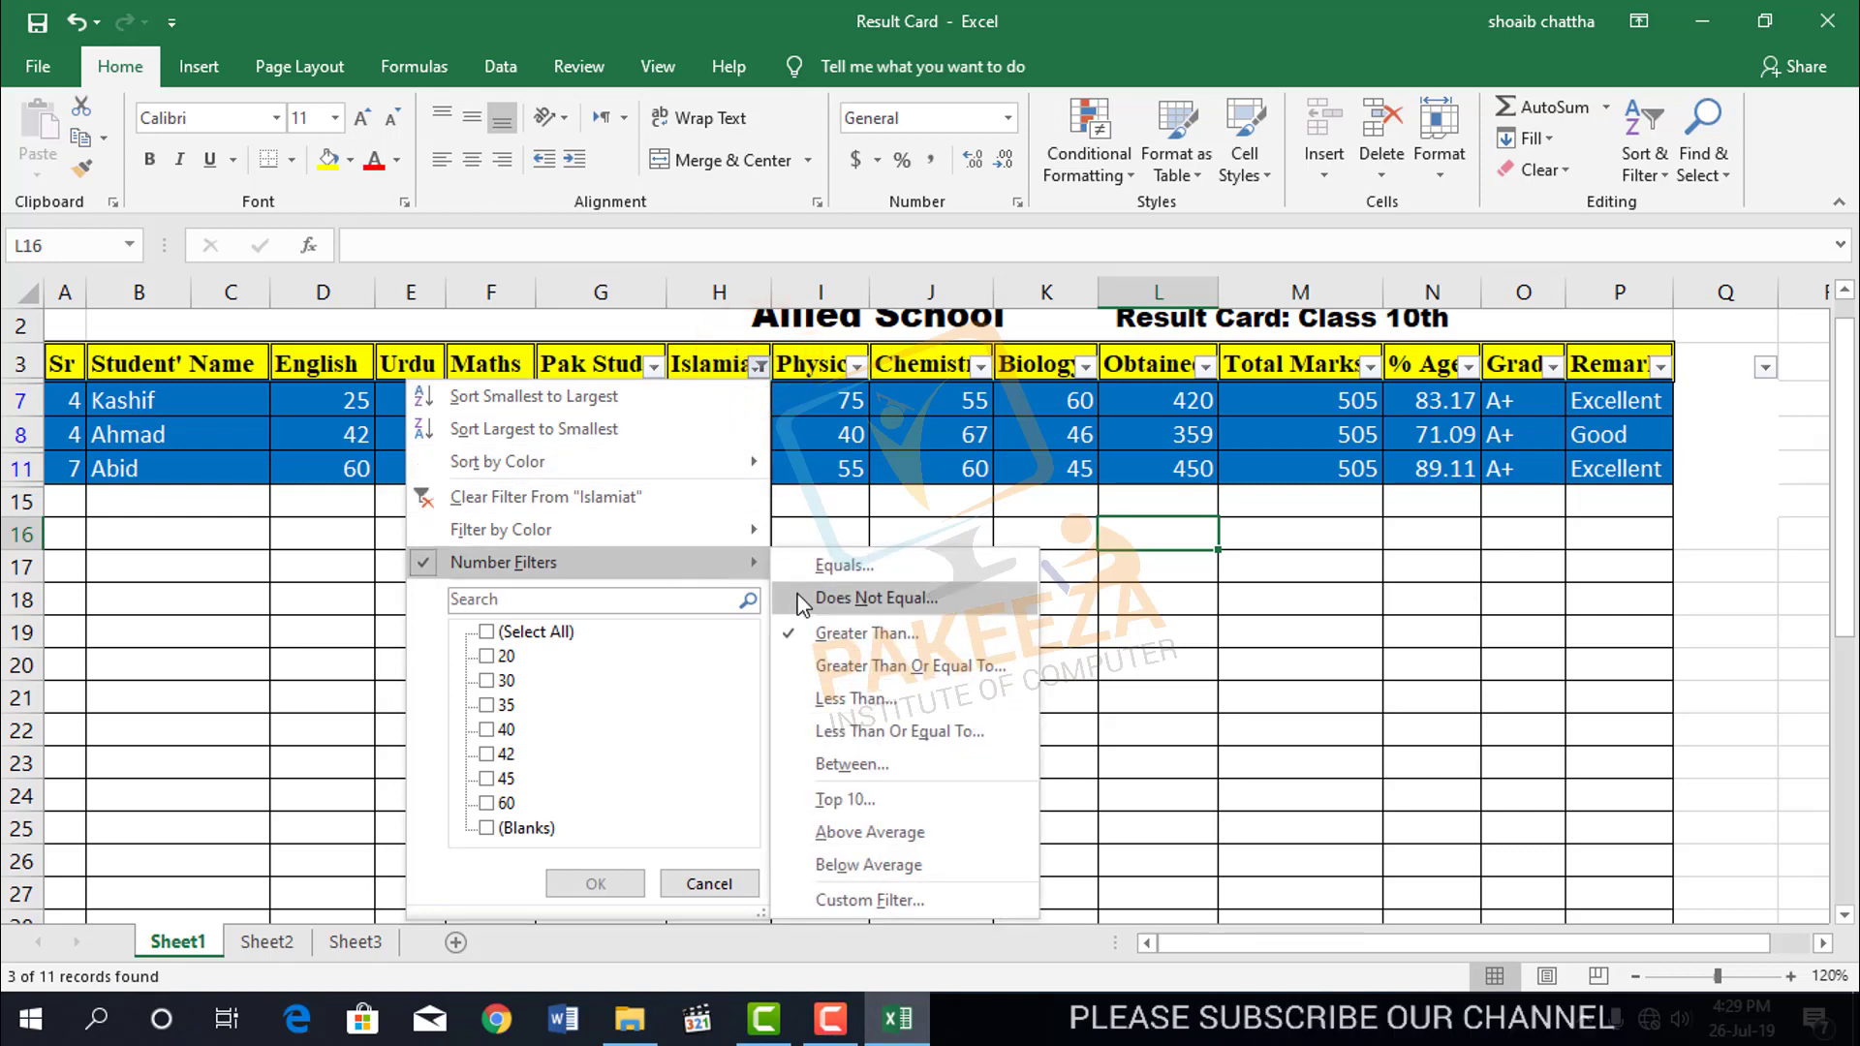
{"action": "left_click", "coordinate": [828, 697]}
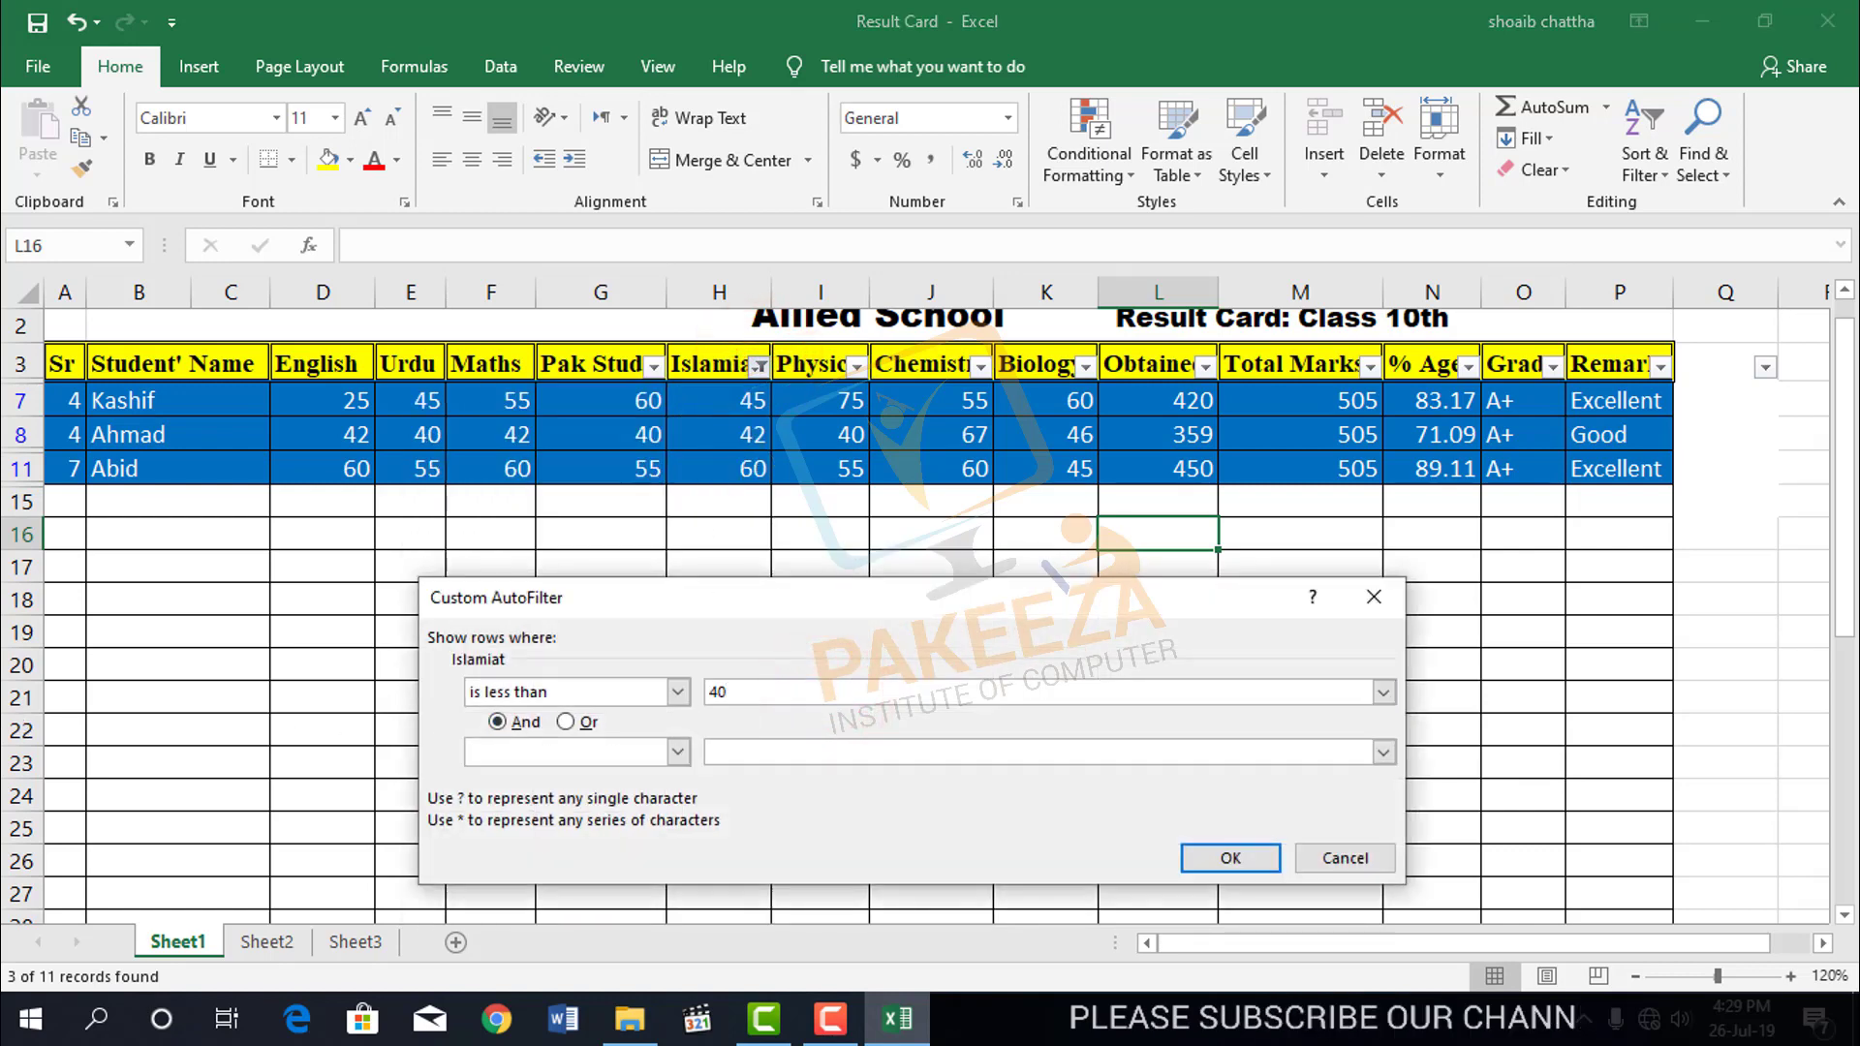
{"action": "key", "text": "Return"}
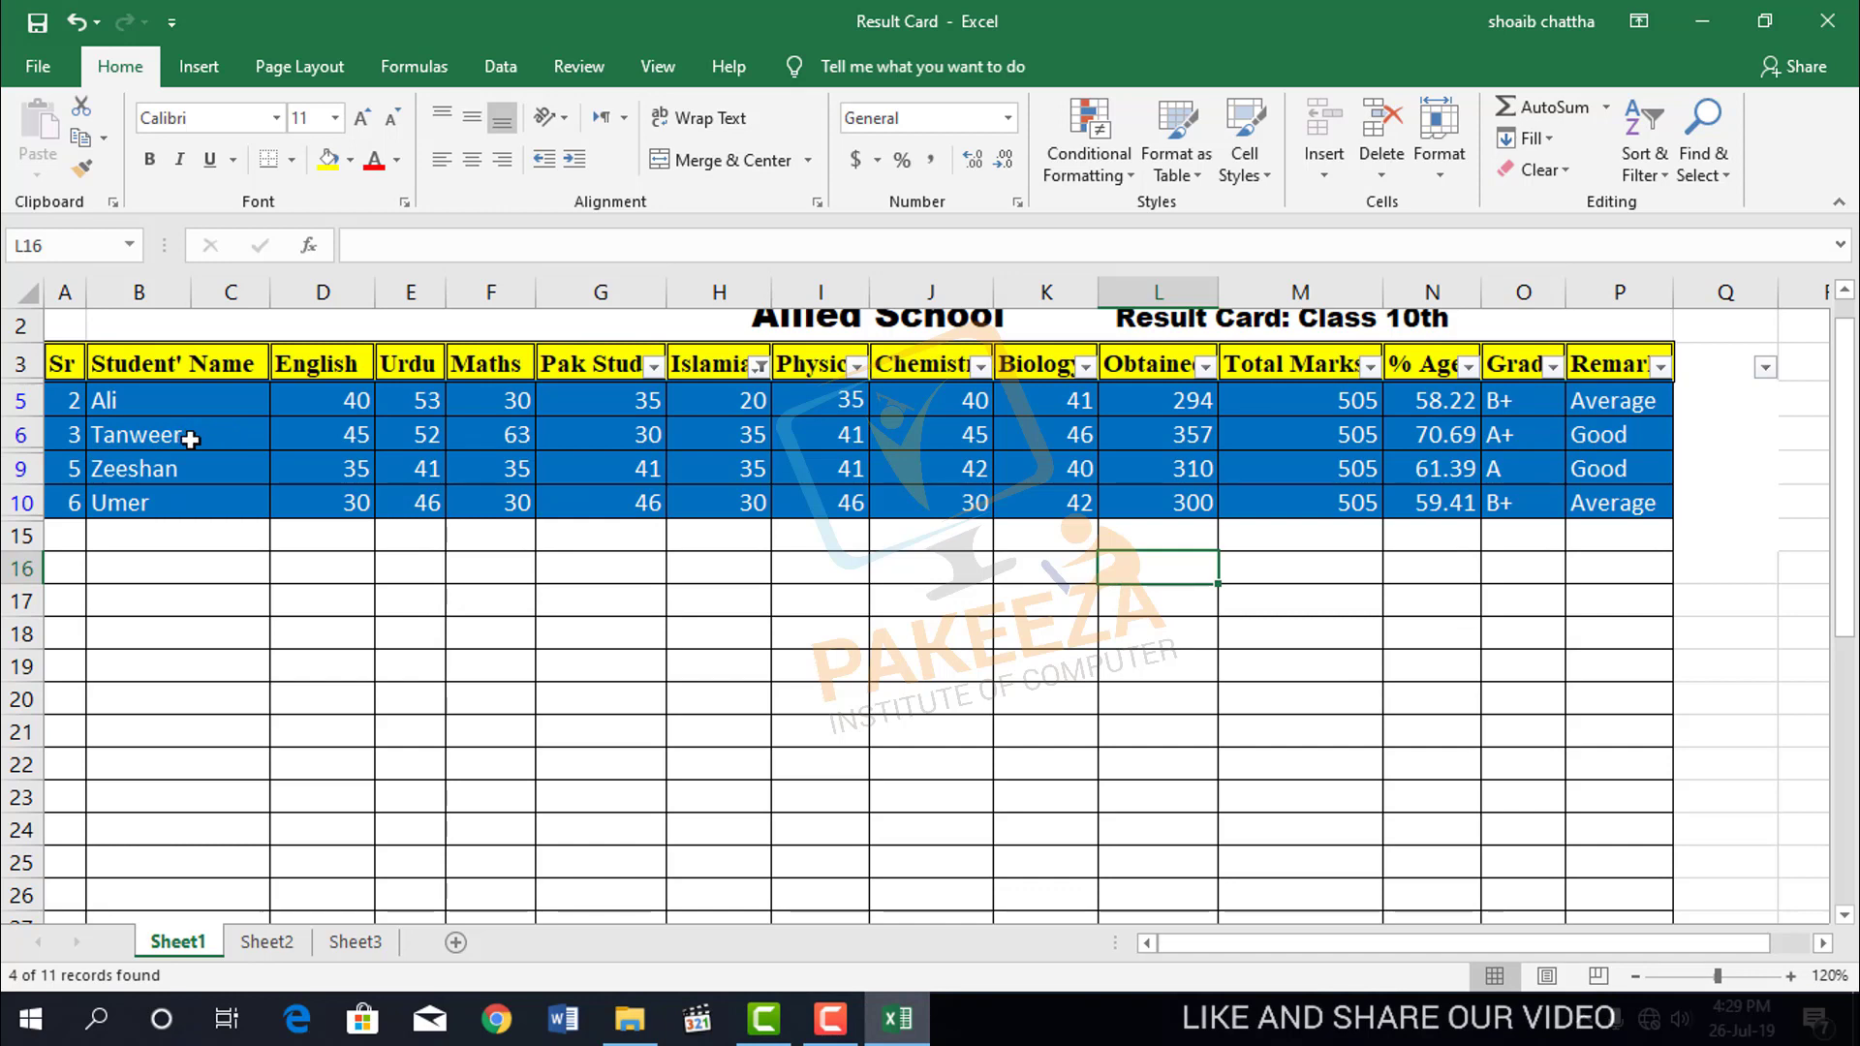
Search the Islamiat filter values for 45 and apply it to show only rows with that mark
{"action": "left_click", "coordinate": [760, 366]}
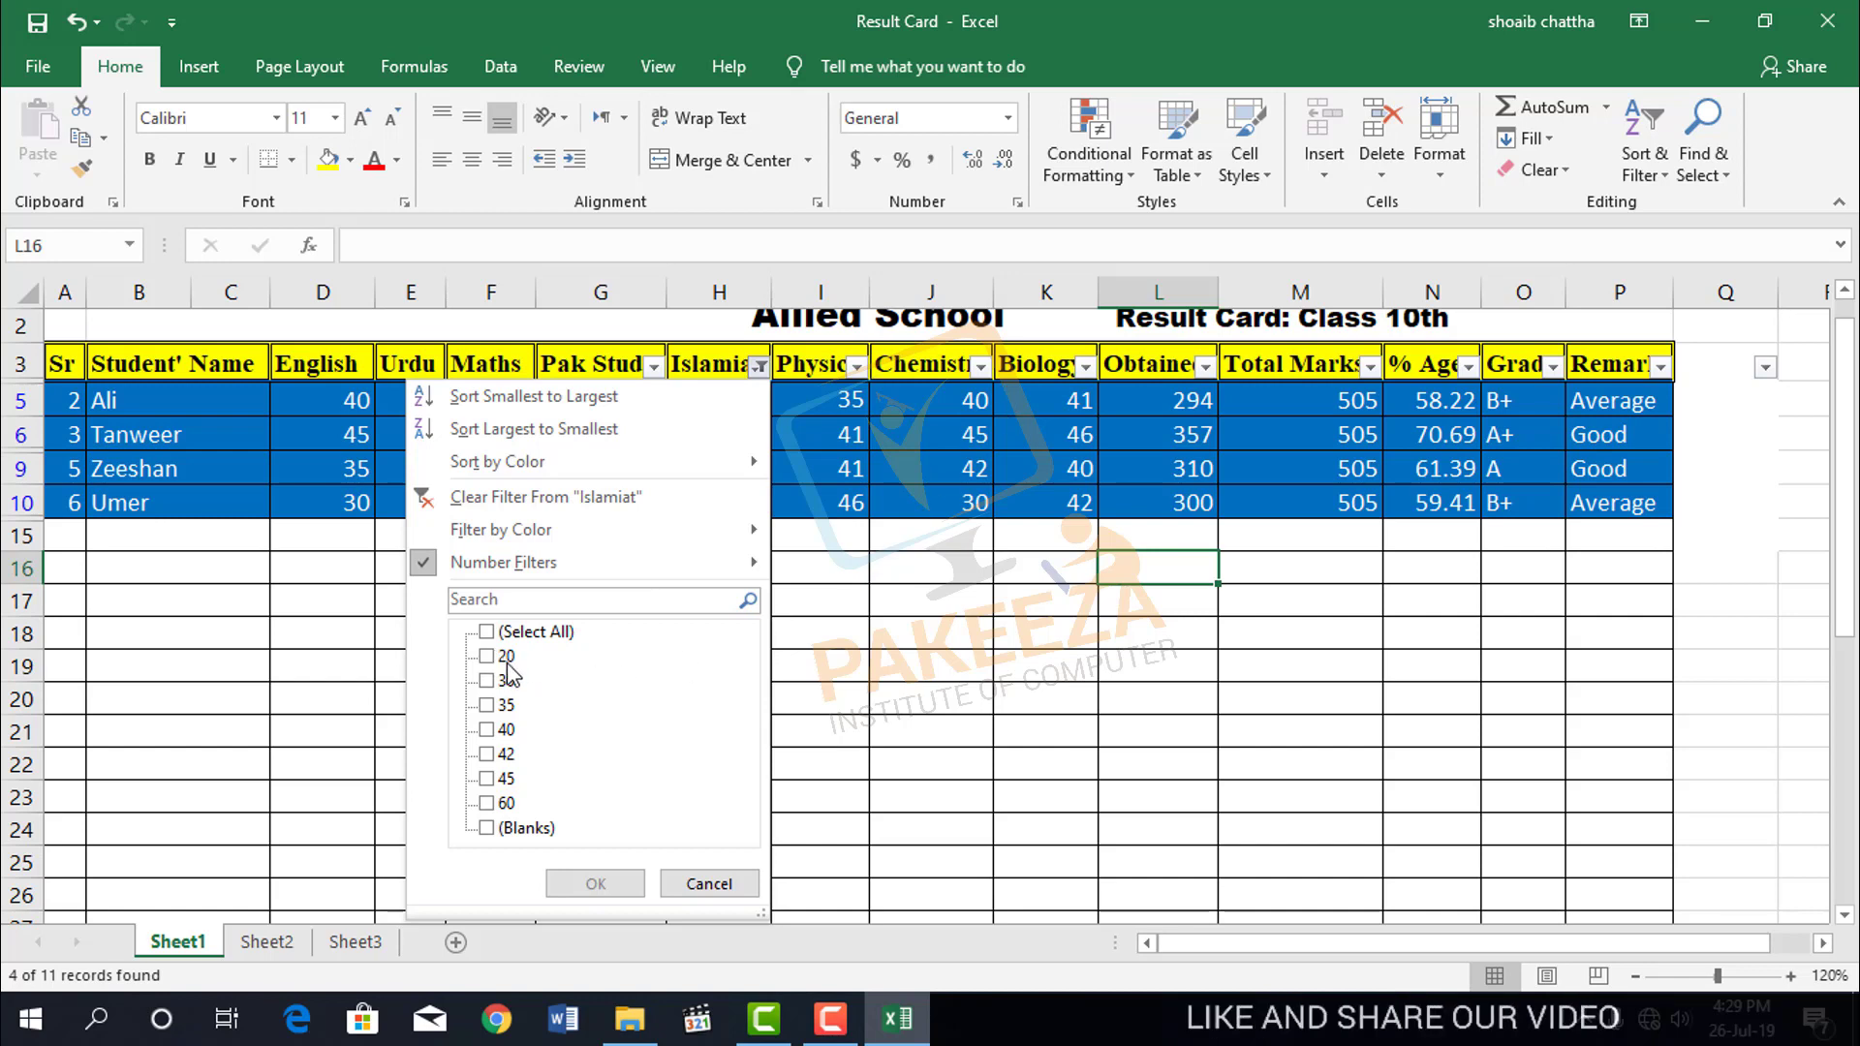
{"action": "left_click", "coordinate": [510, 602]}
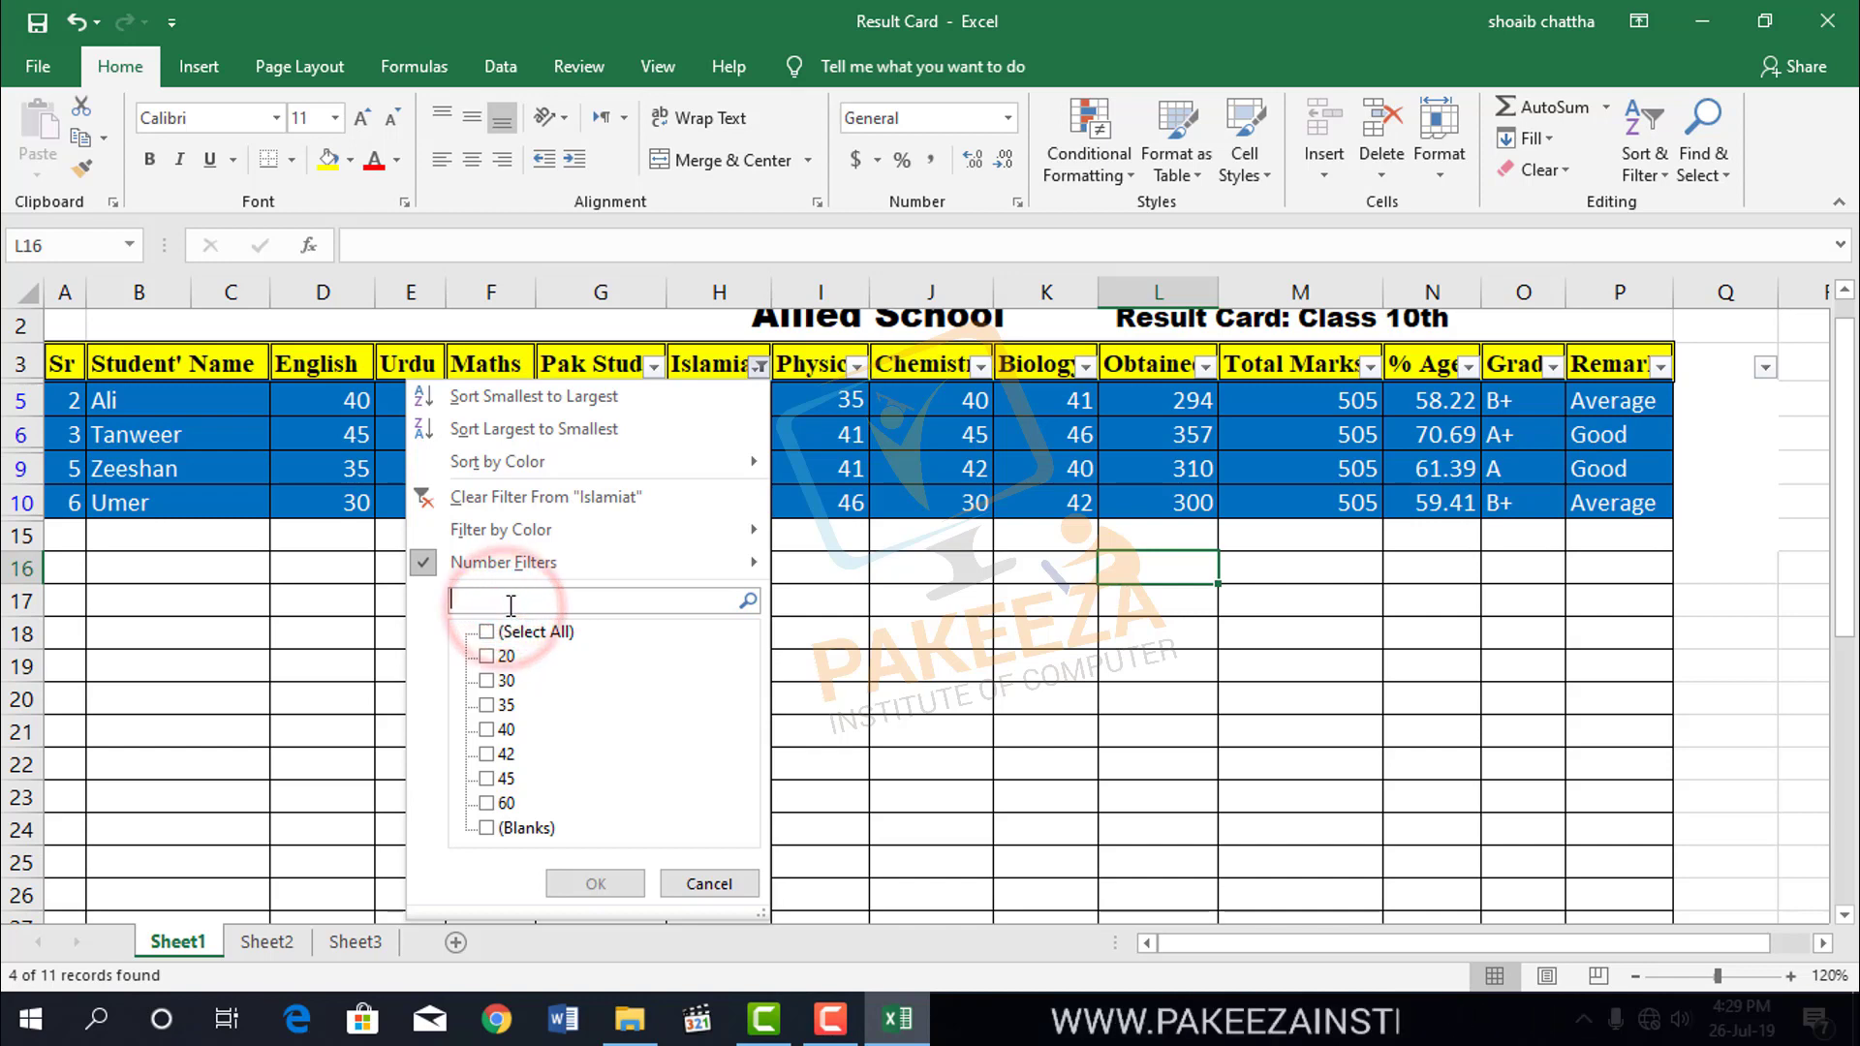
{"action": "type", "text": "45"}
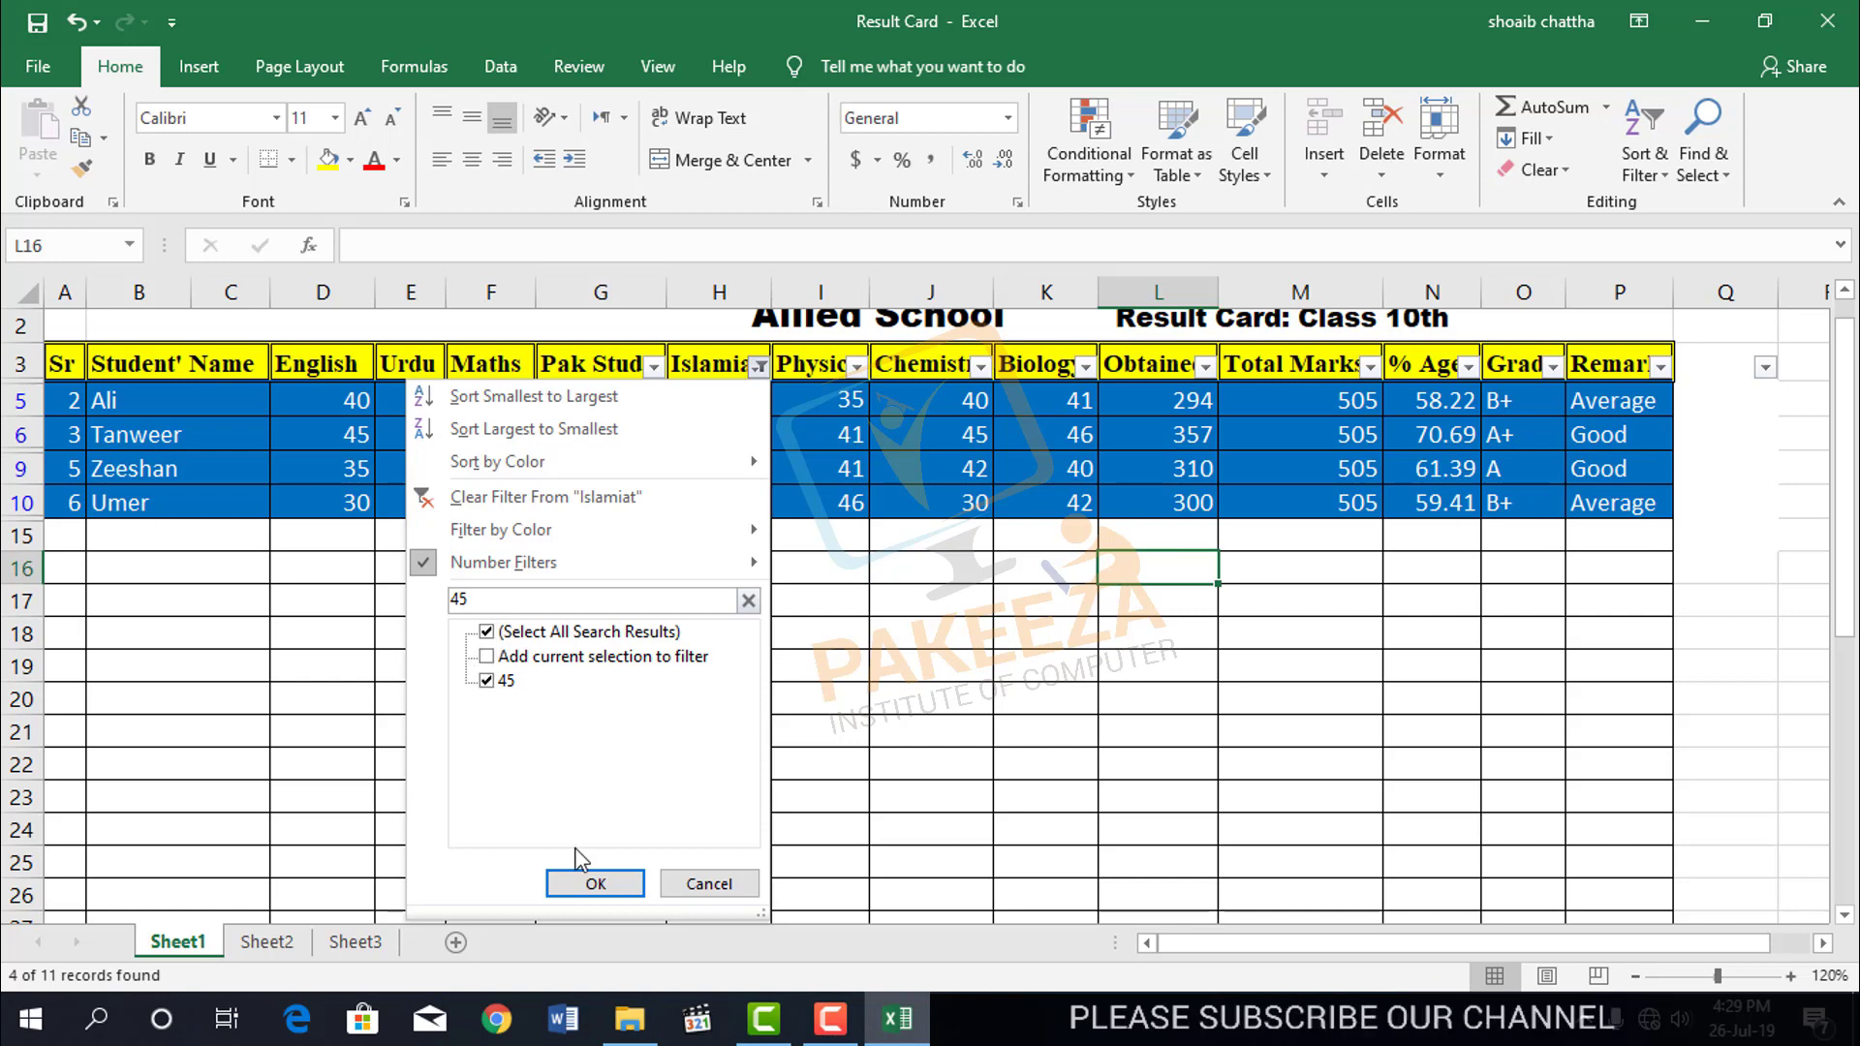
{"action": "left_click", "coordinate": [593, 881]}
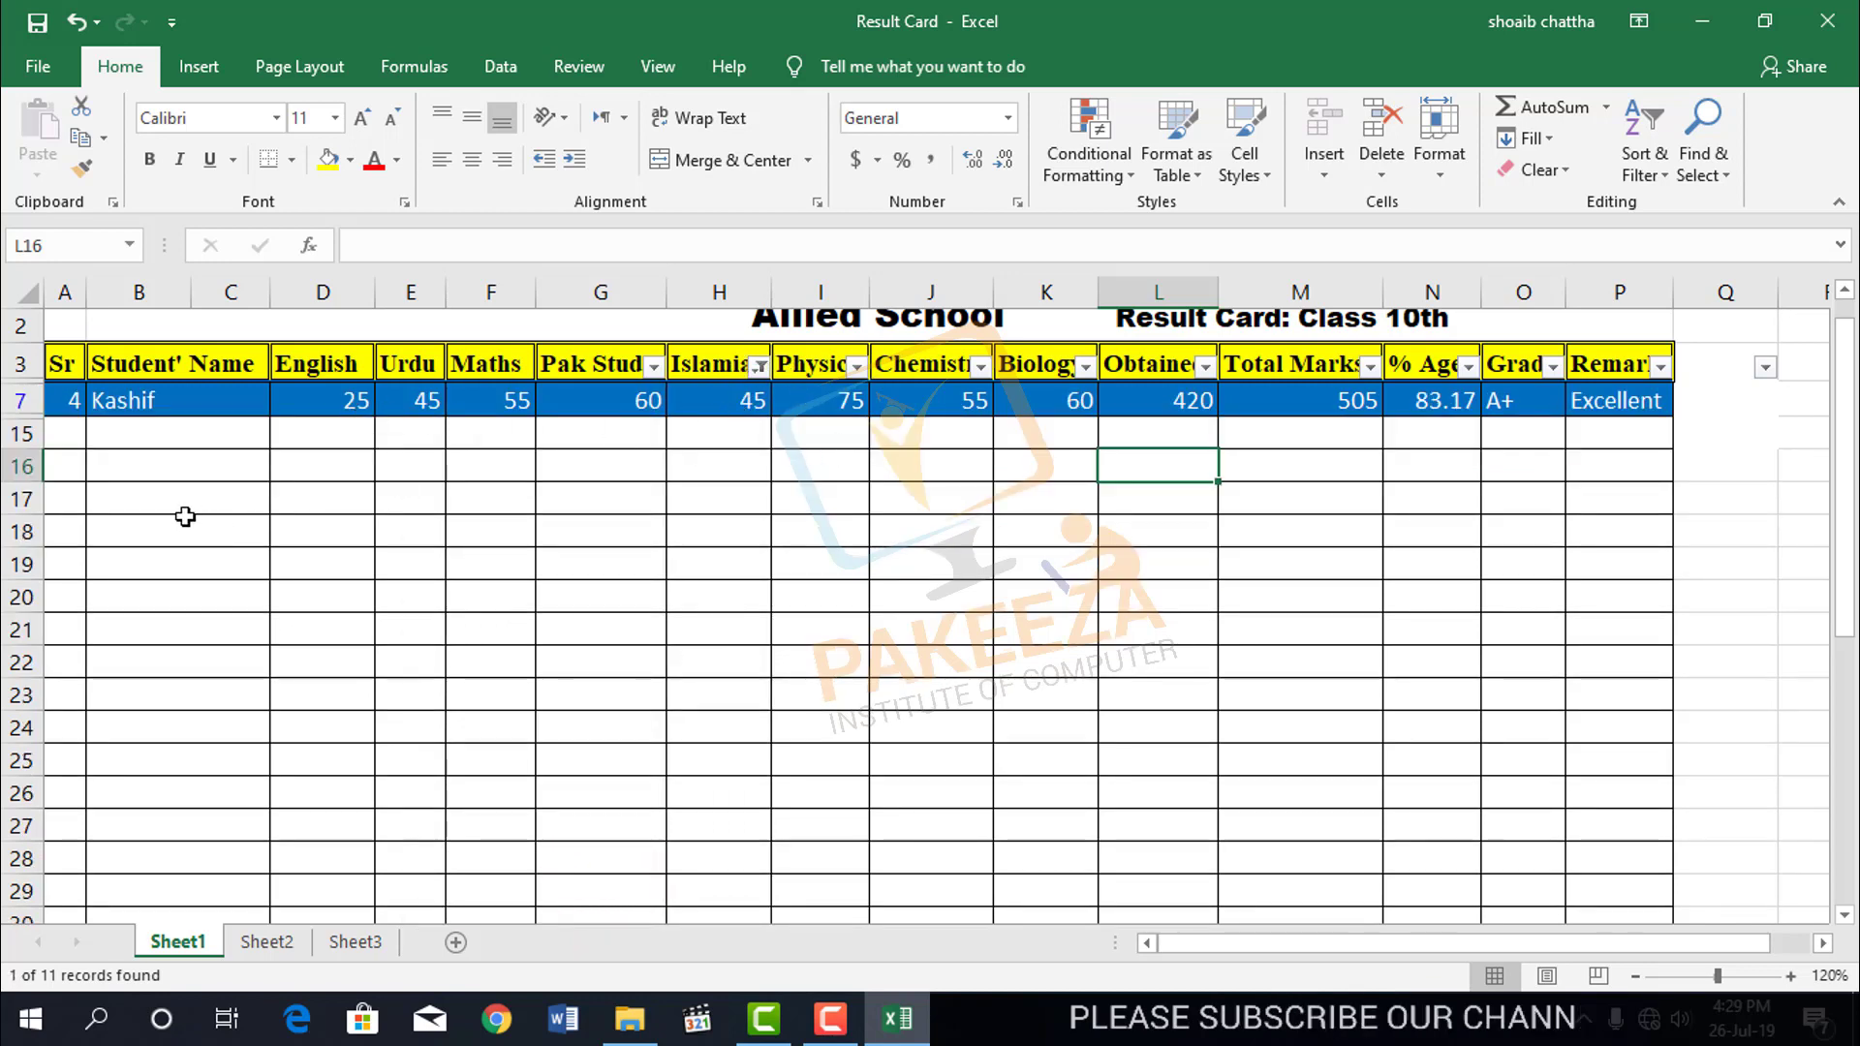
{"action": "left_click", "coordinate": [767, 502]}
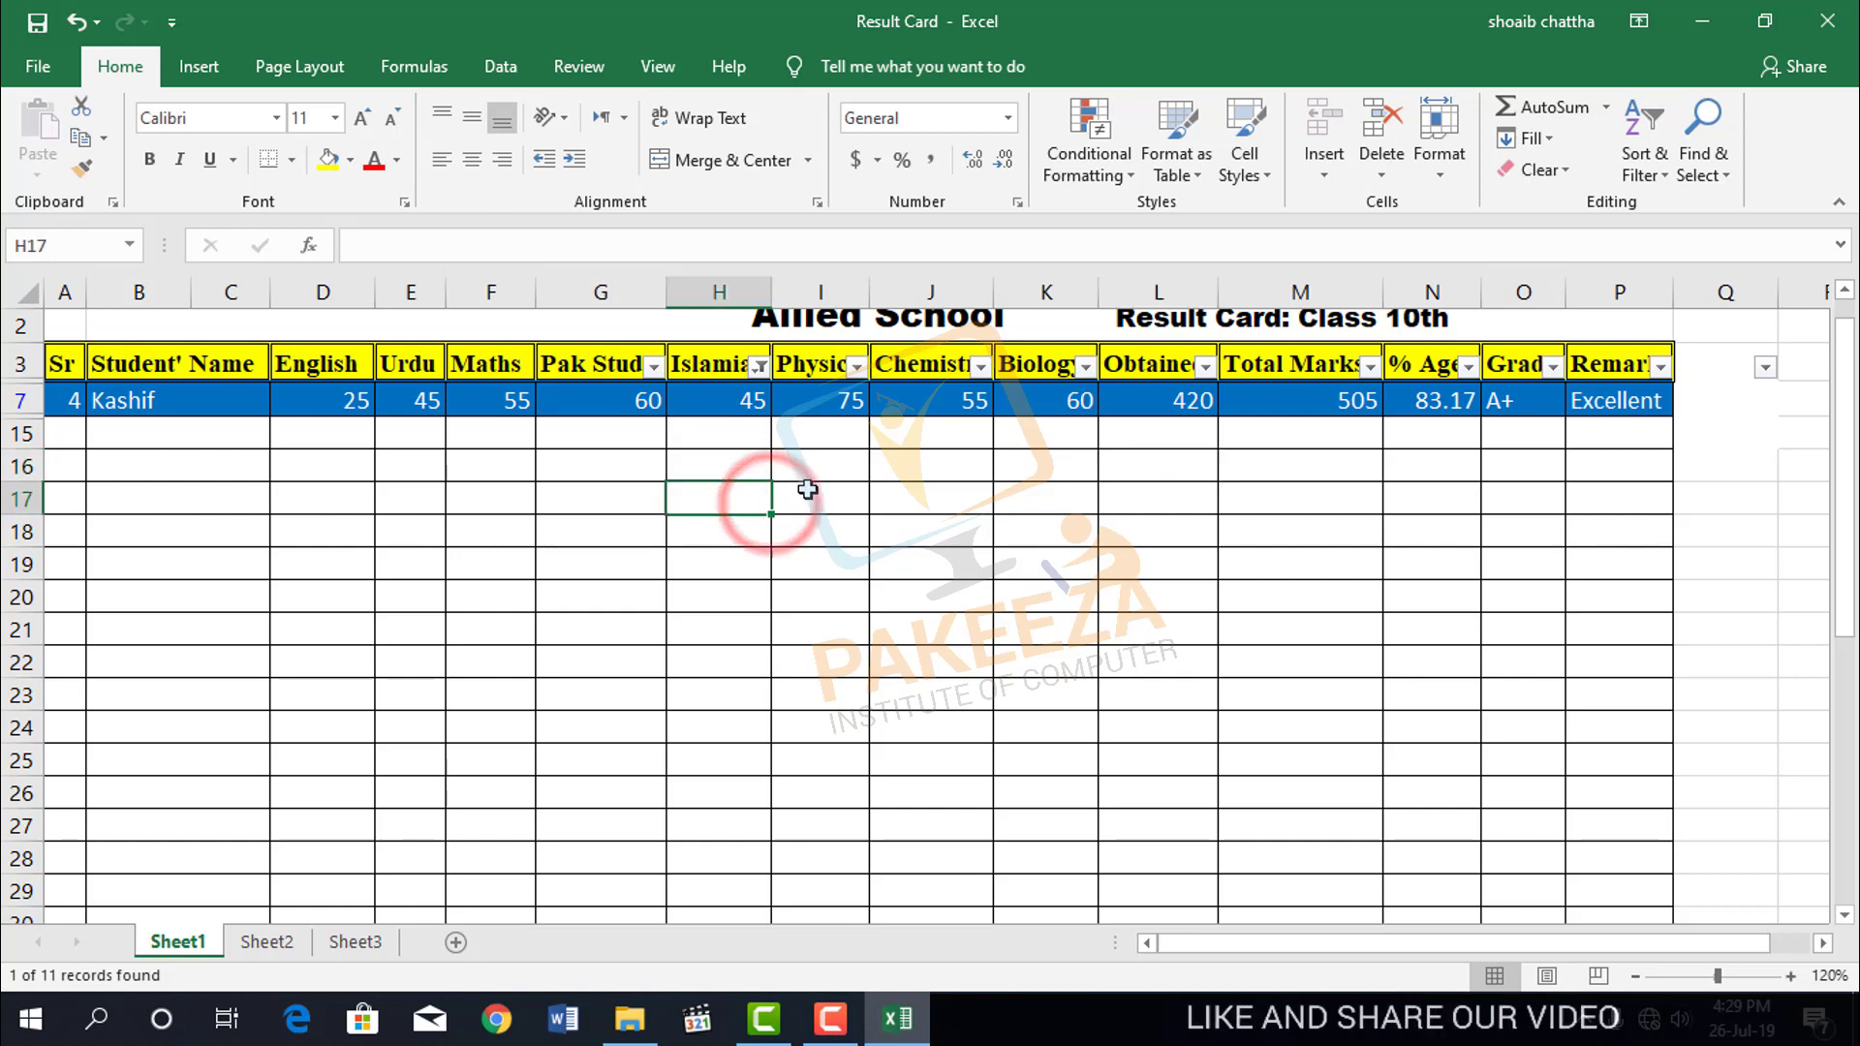
{"action": "scroll", "coordinate": [814, 518], "scroll_direction": "up", "scroll_amount": 1}
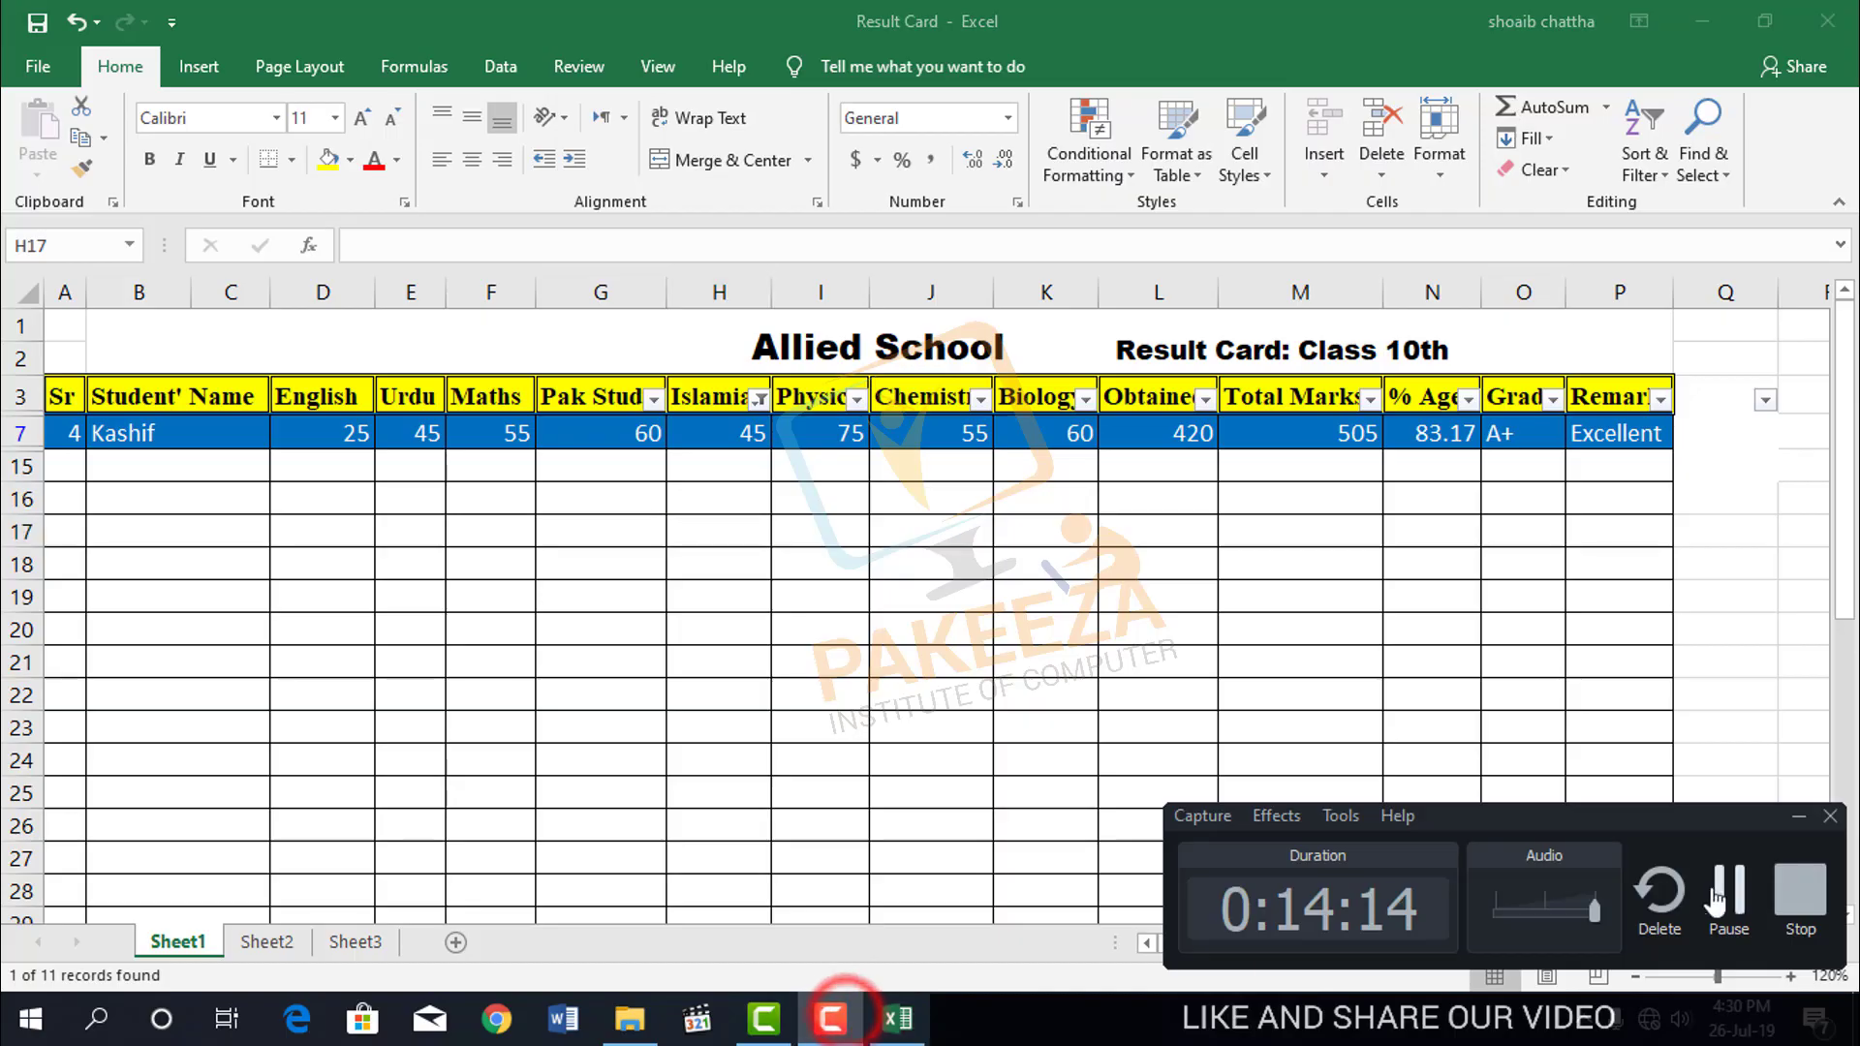
{"action": "left_click", "coordinate": [1800, 889]}
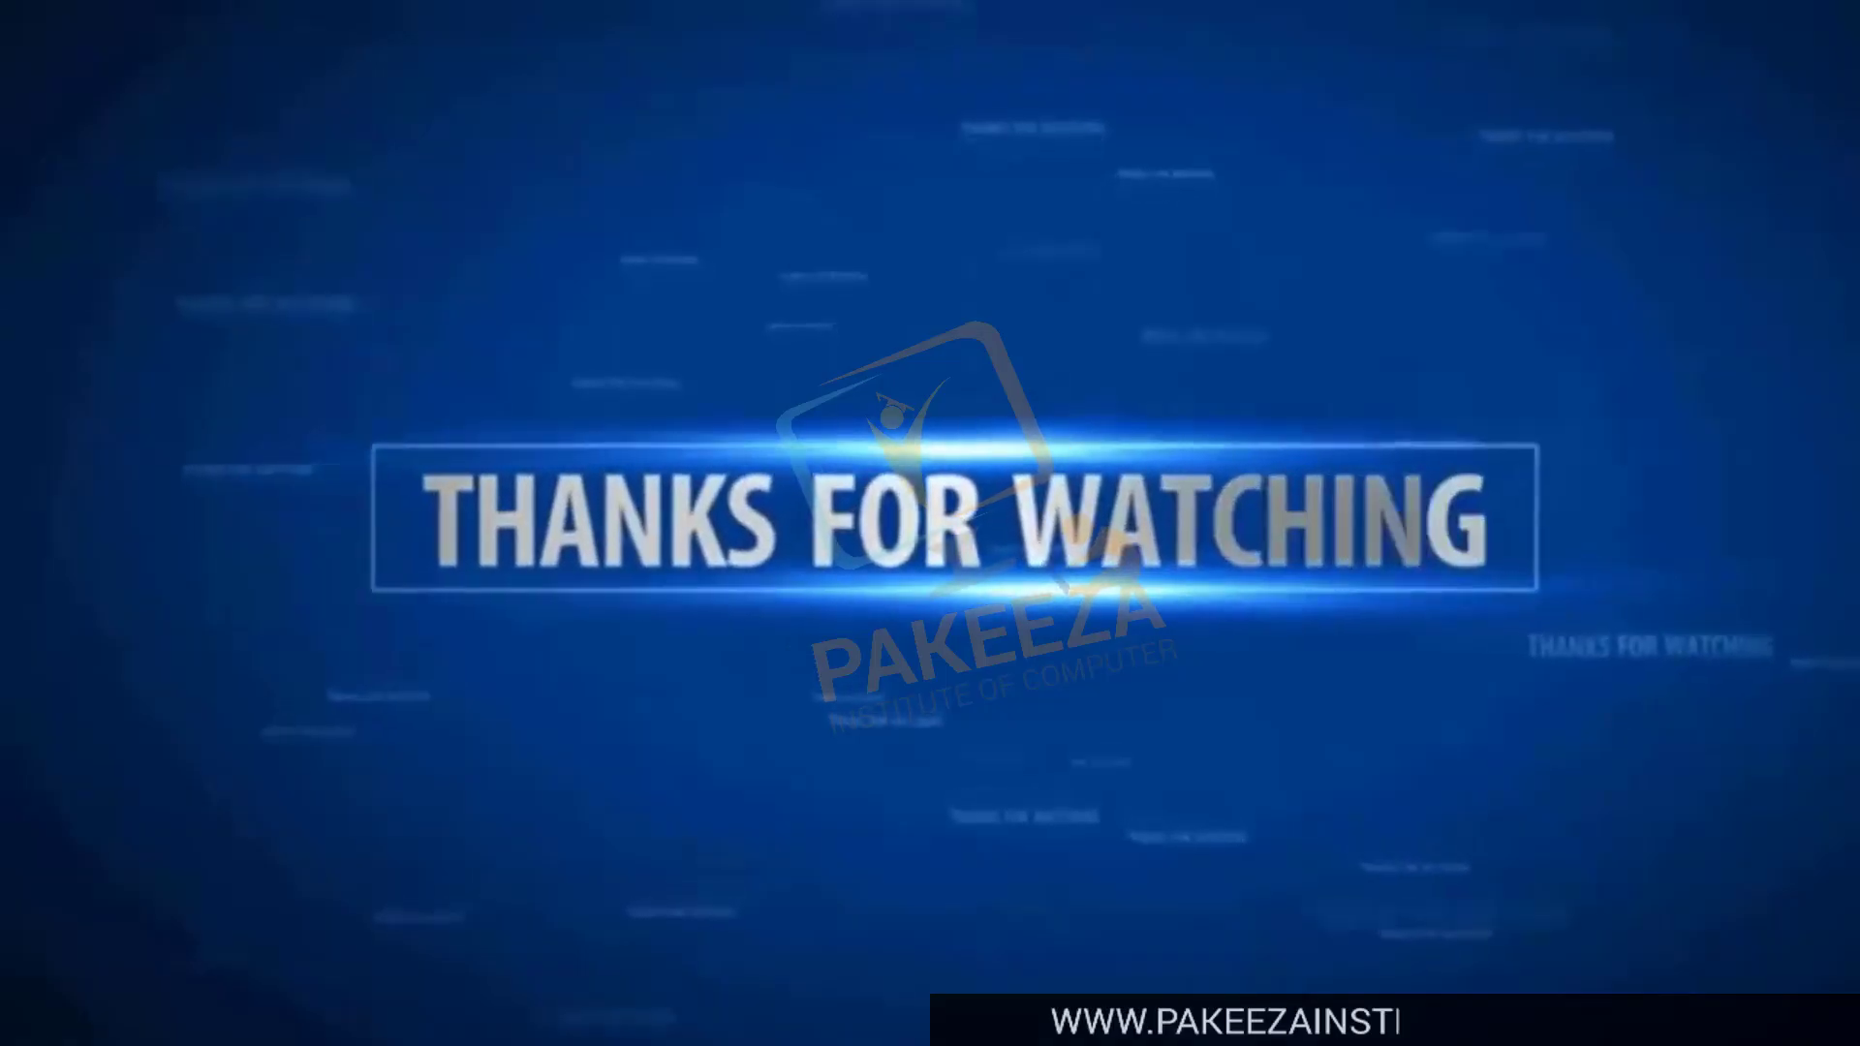